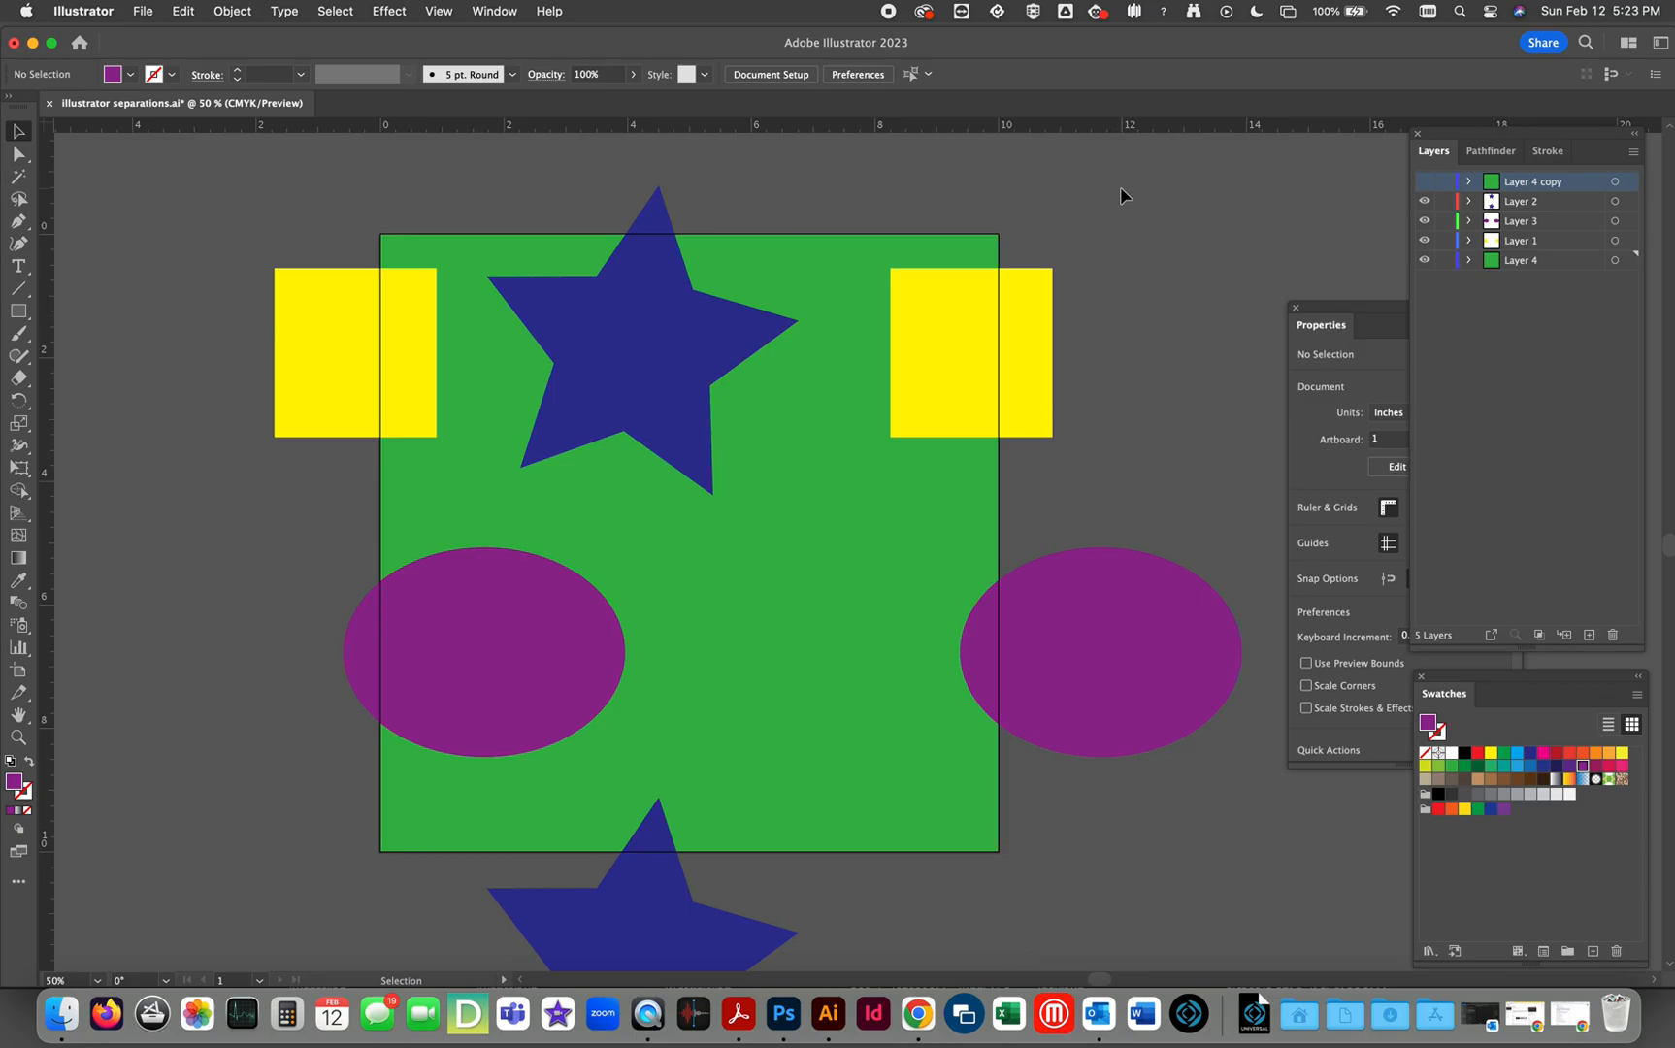
Try clipping all the artwork to the green square of Layer 4 copy with a clipping mask.
click(1424, 184)
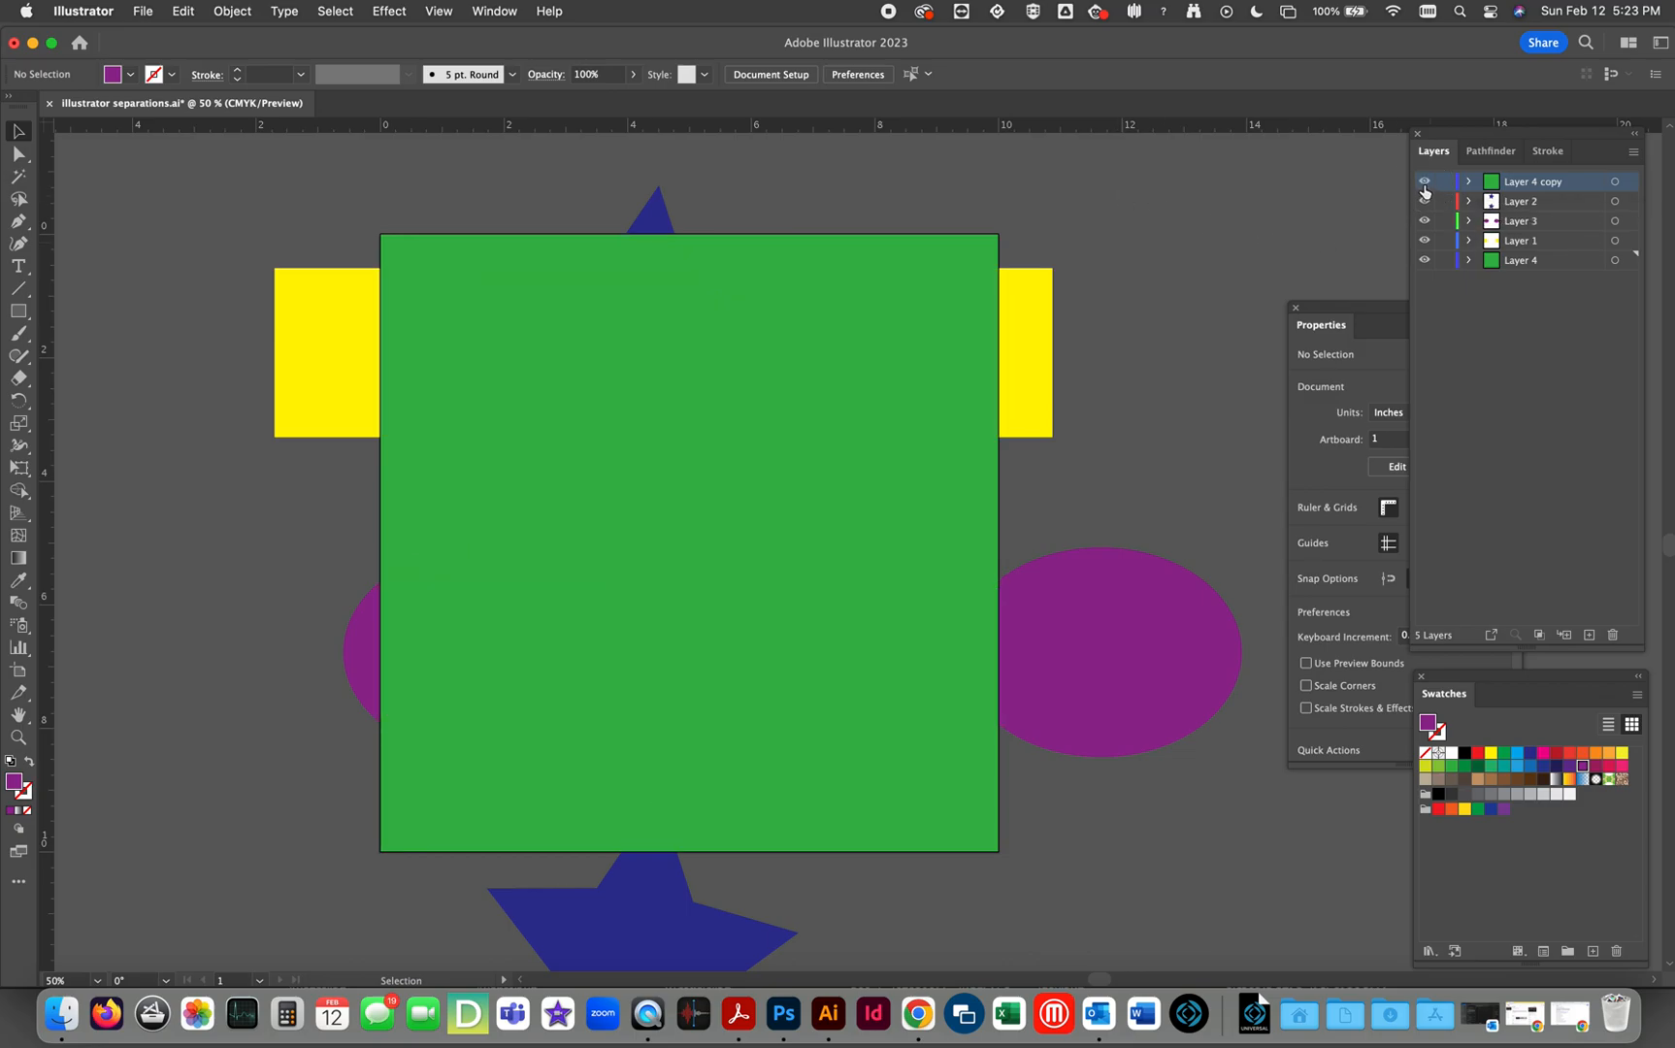
key(super+a)
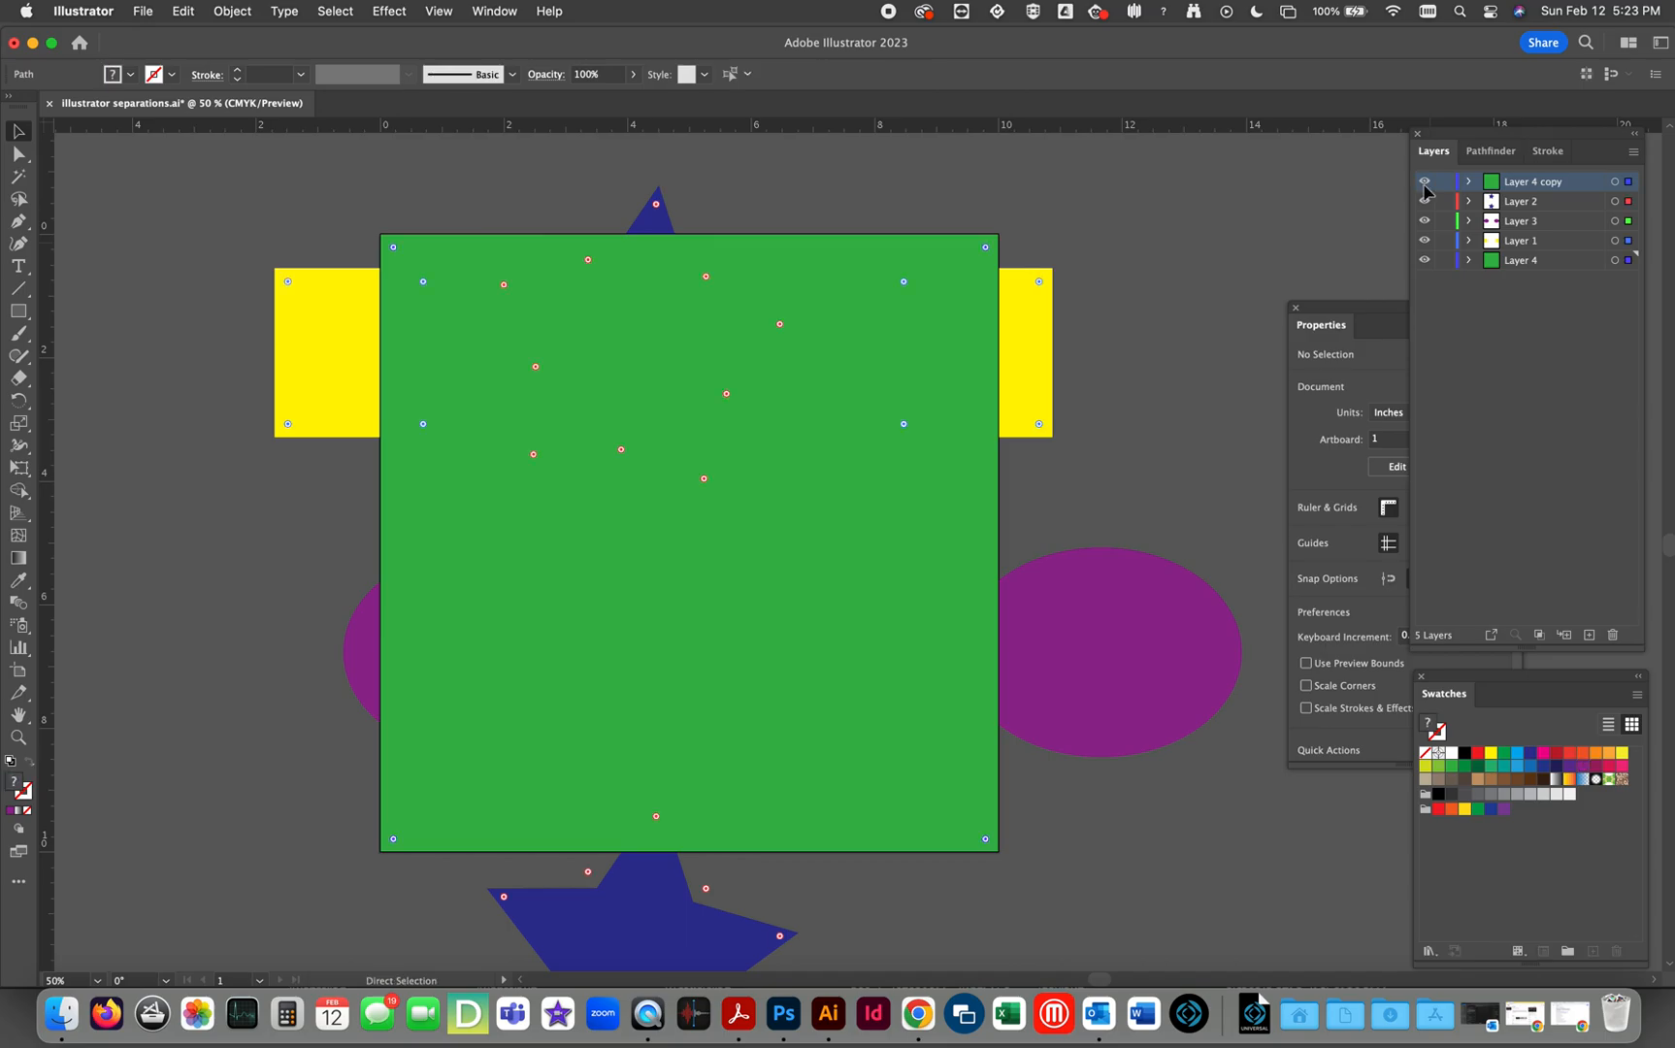
right_click(817, 434)
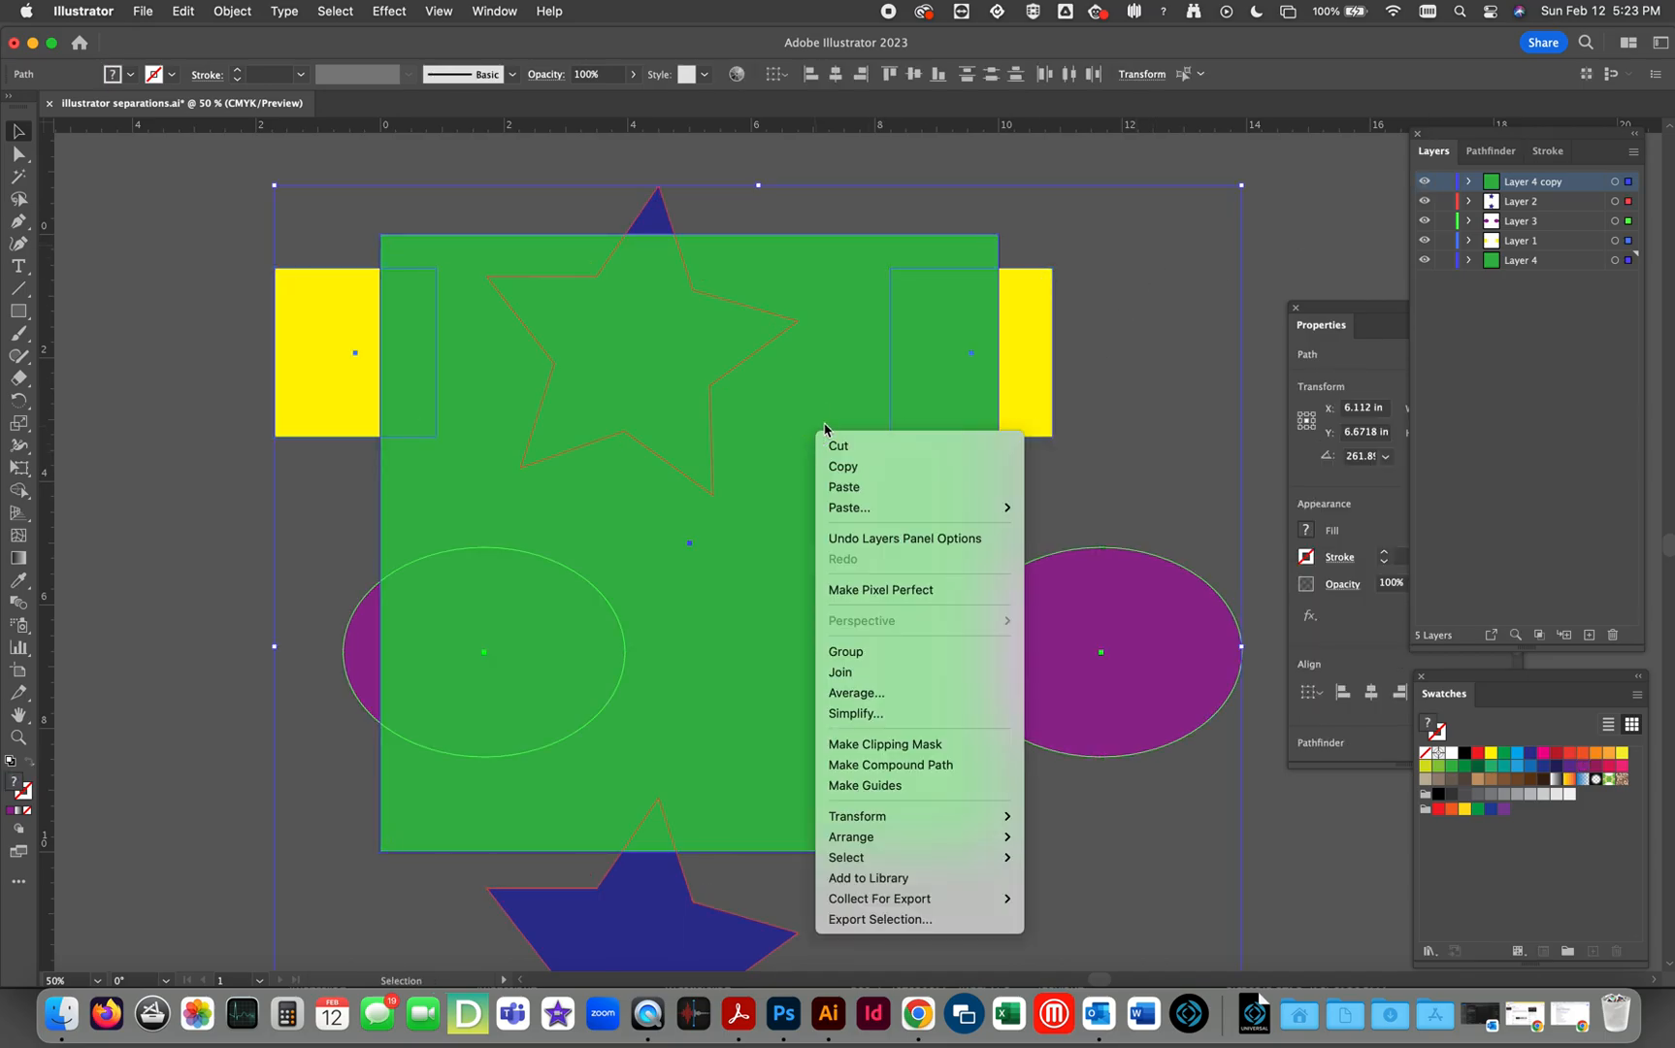
click(919, 745)
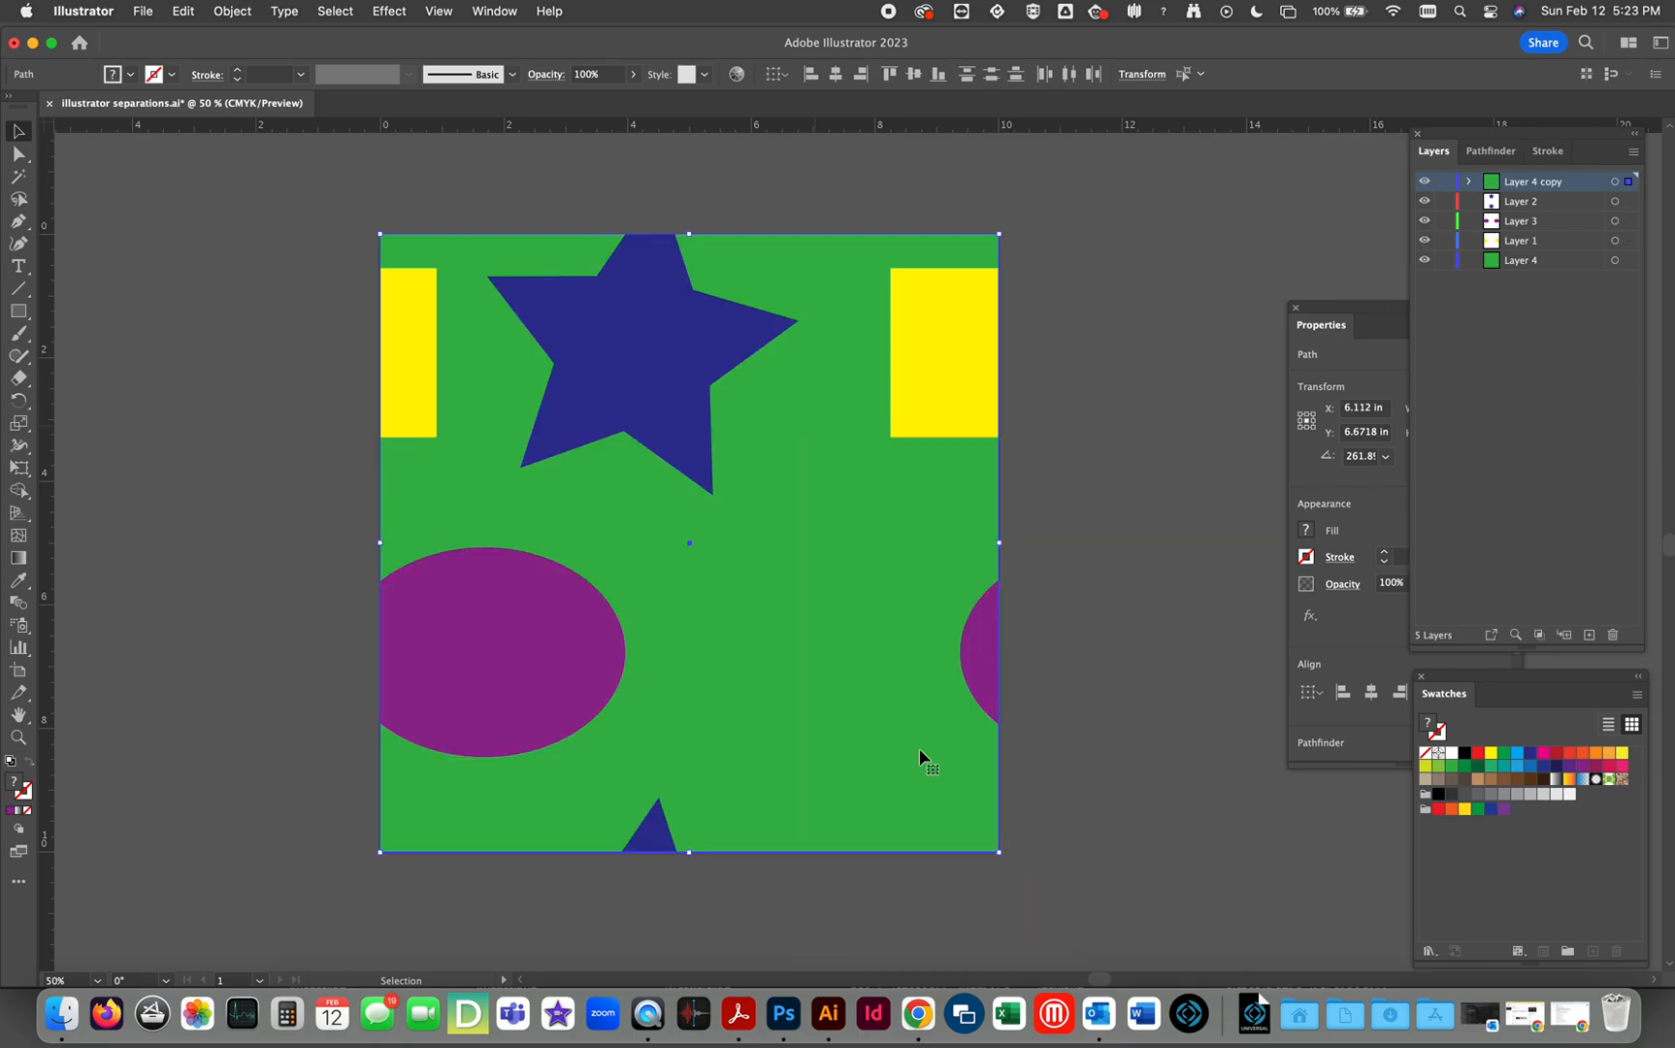
click(1092, 608)
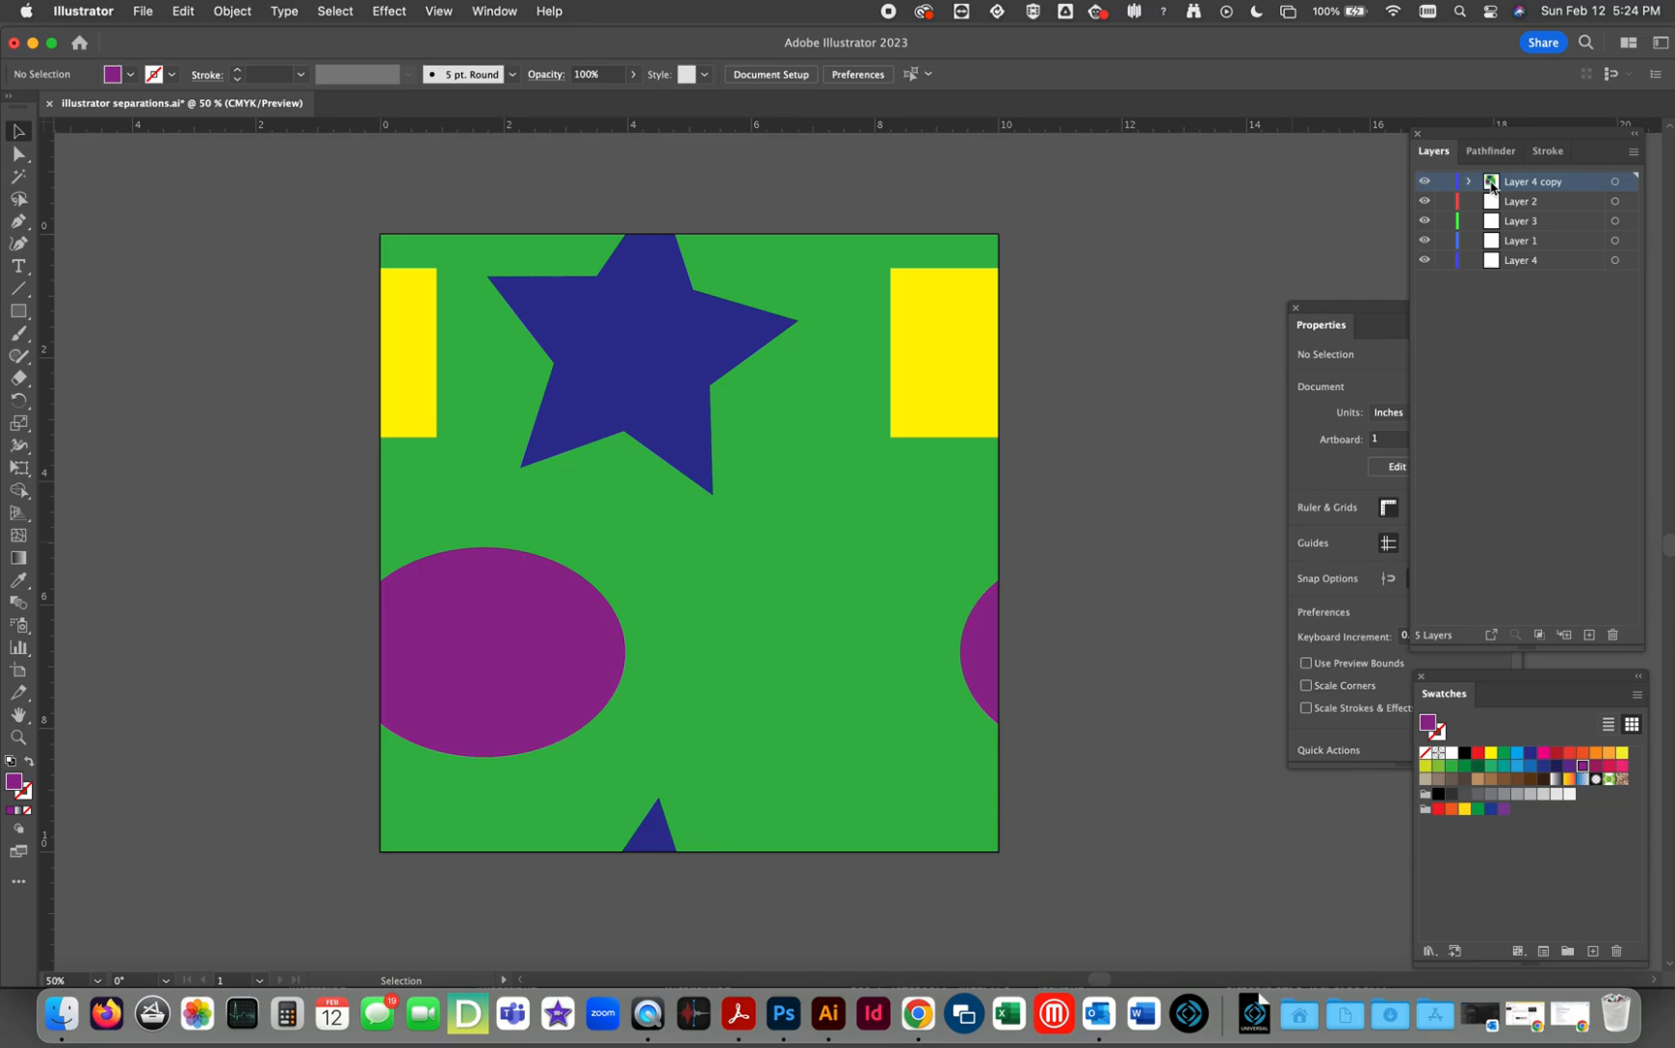
key(super+z)
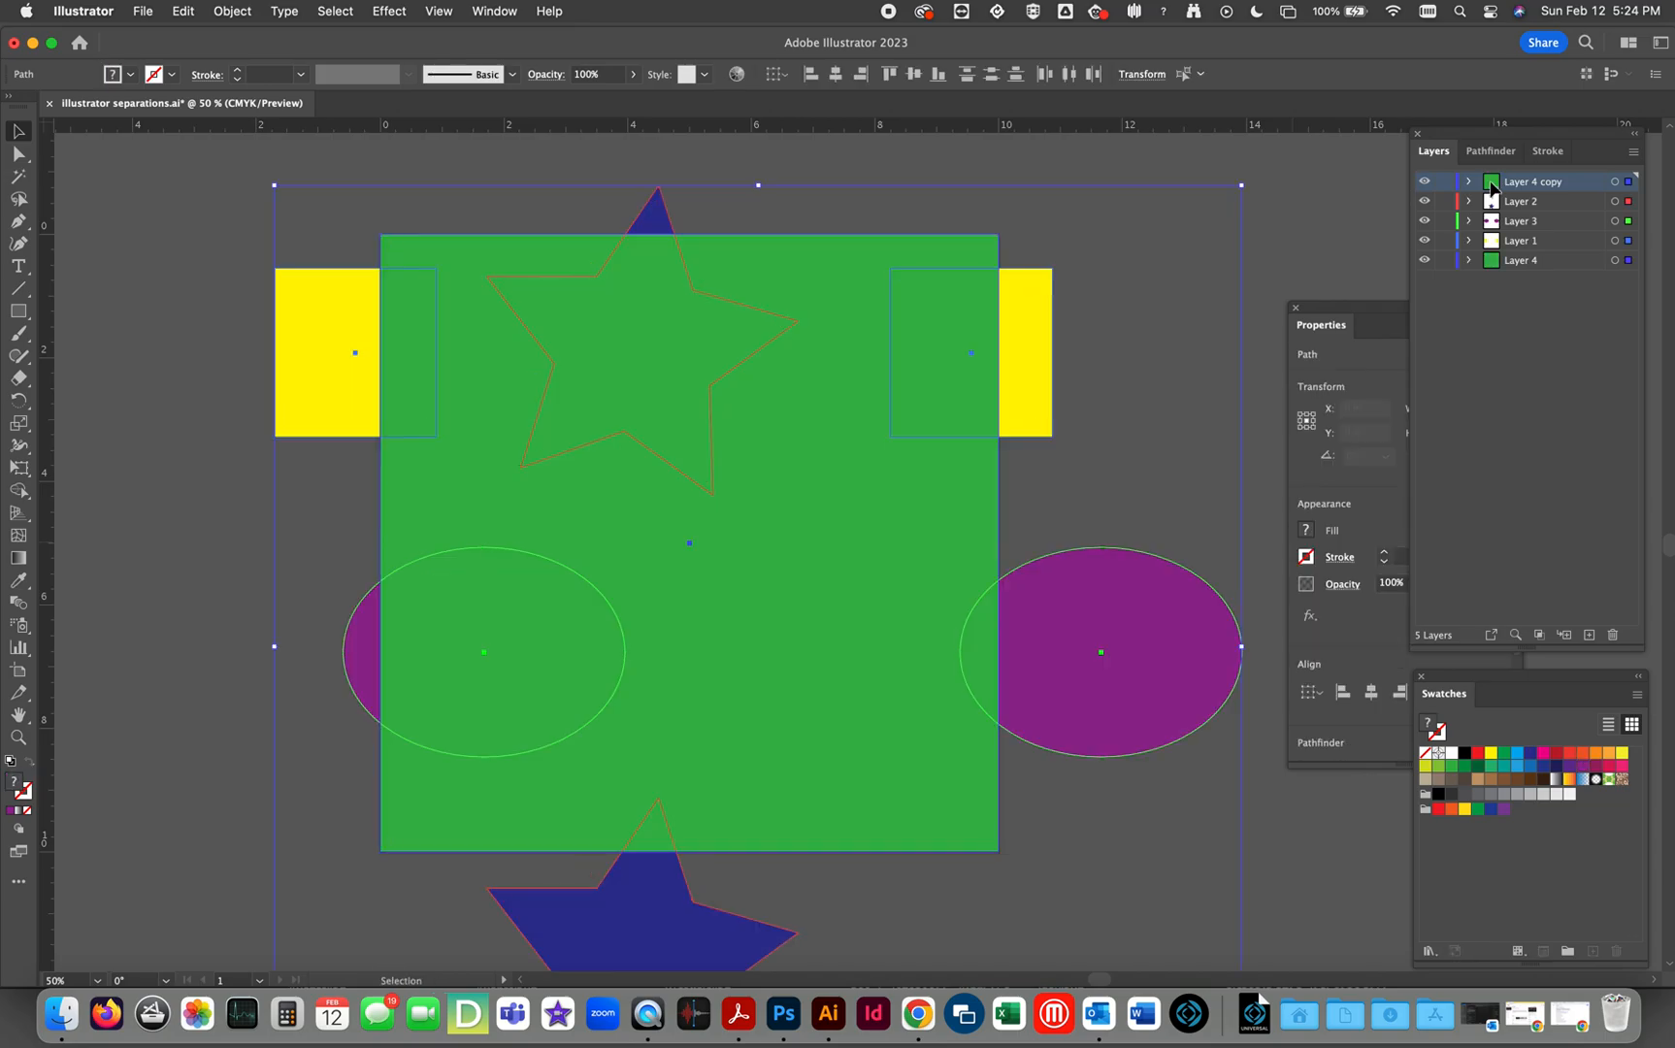
Delete Layer 4 copy and deselect the remaining artwork.
click(1499, 334)
click(1492, 182)
click(1614, 637)
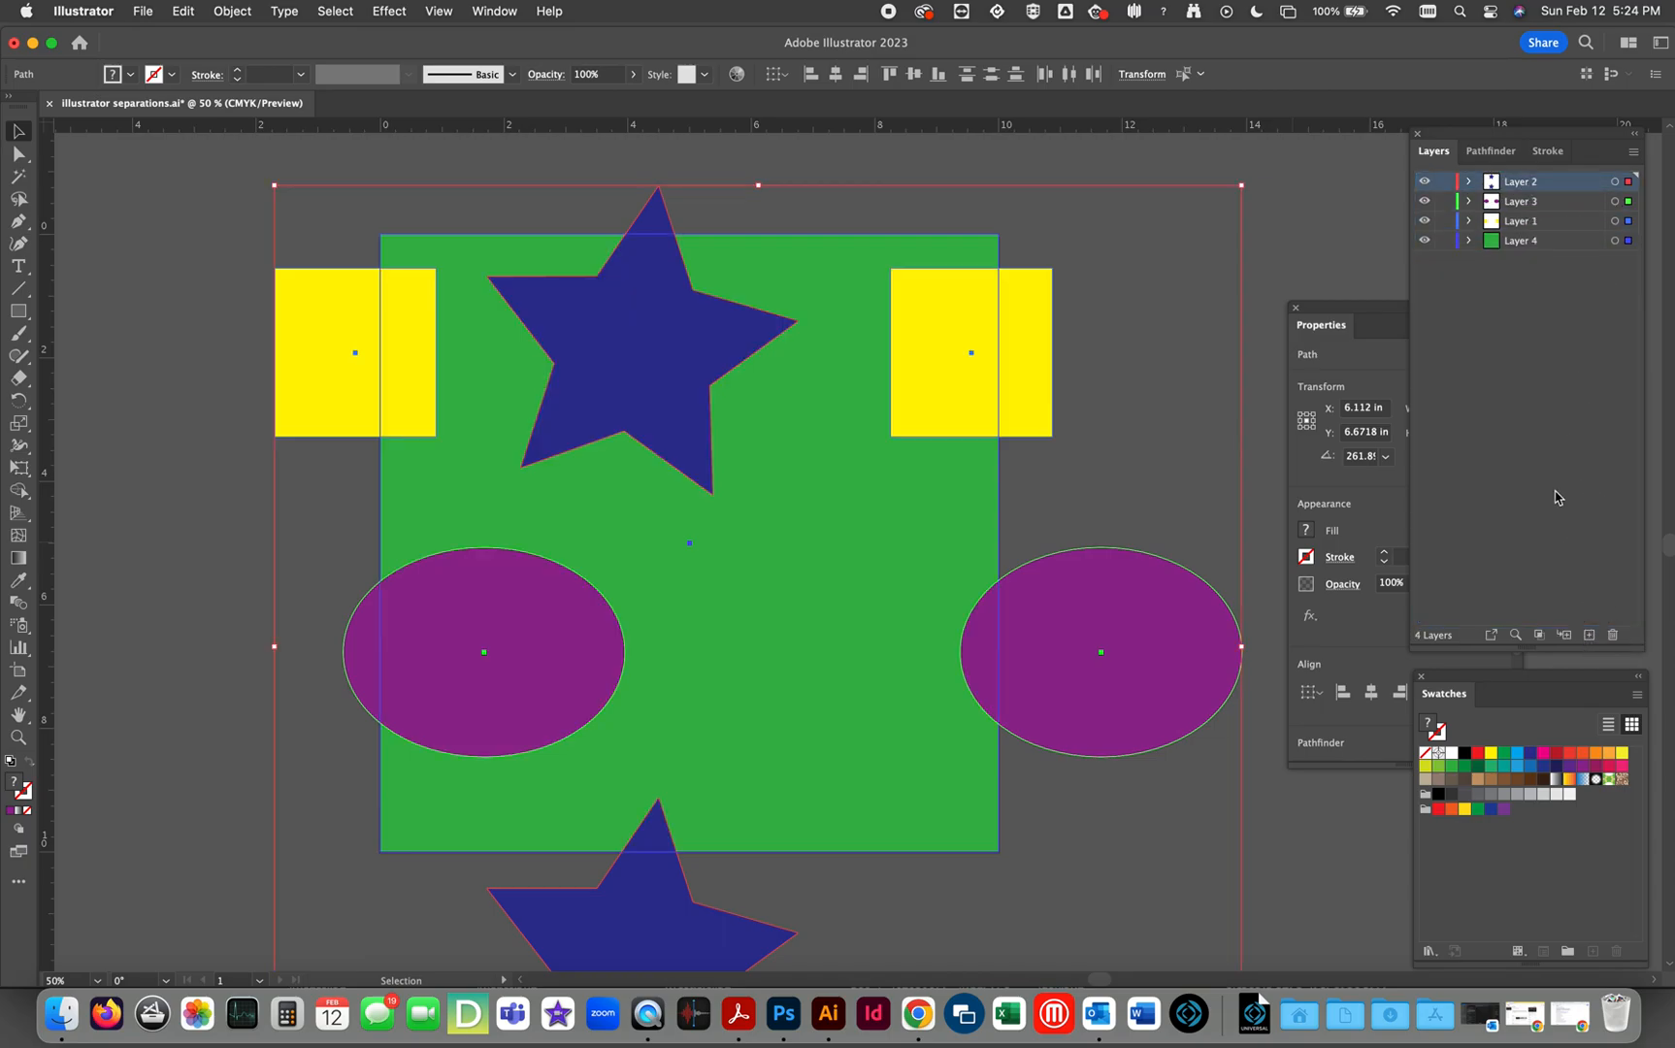
click(1287, 243)
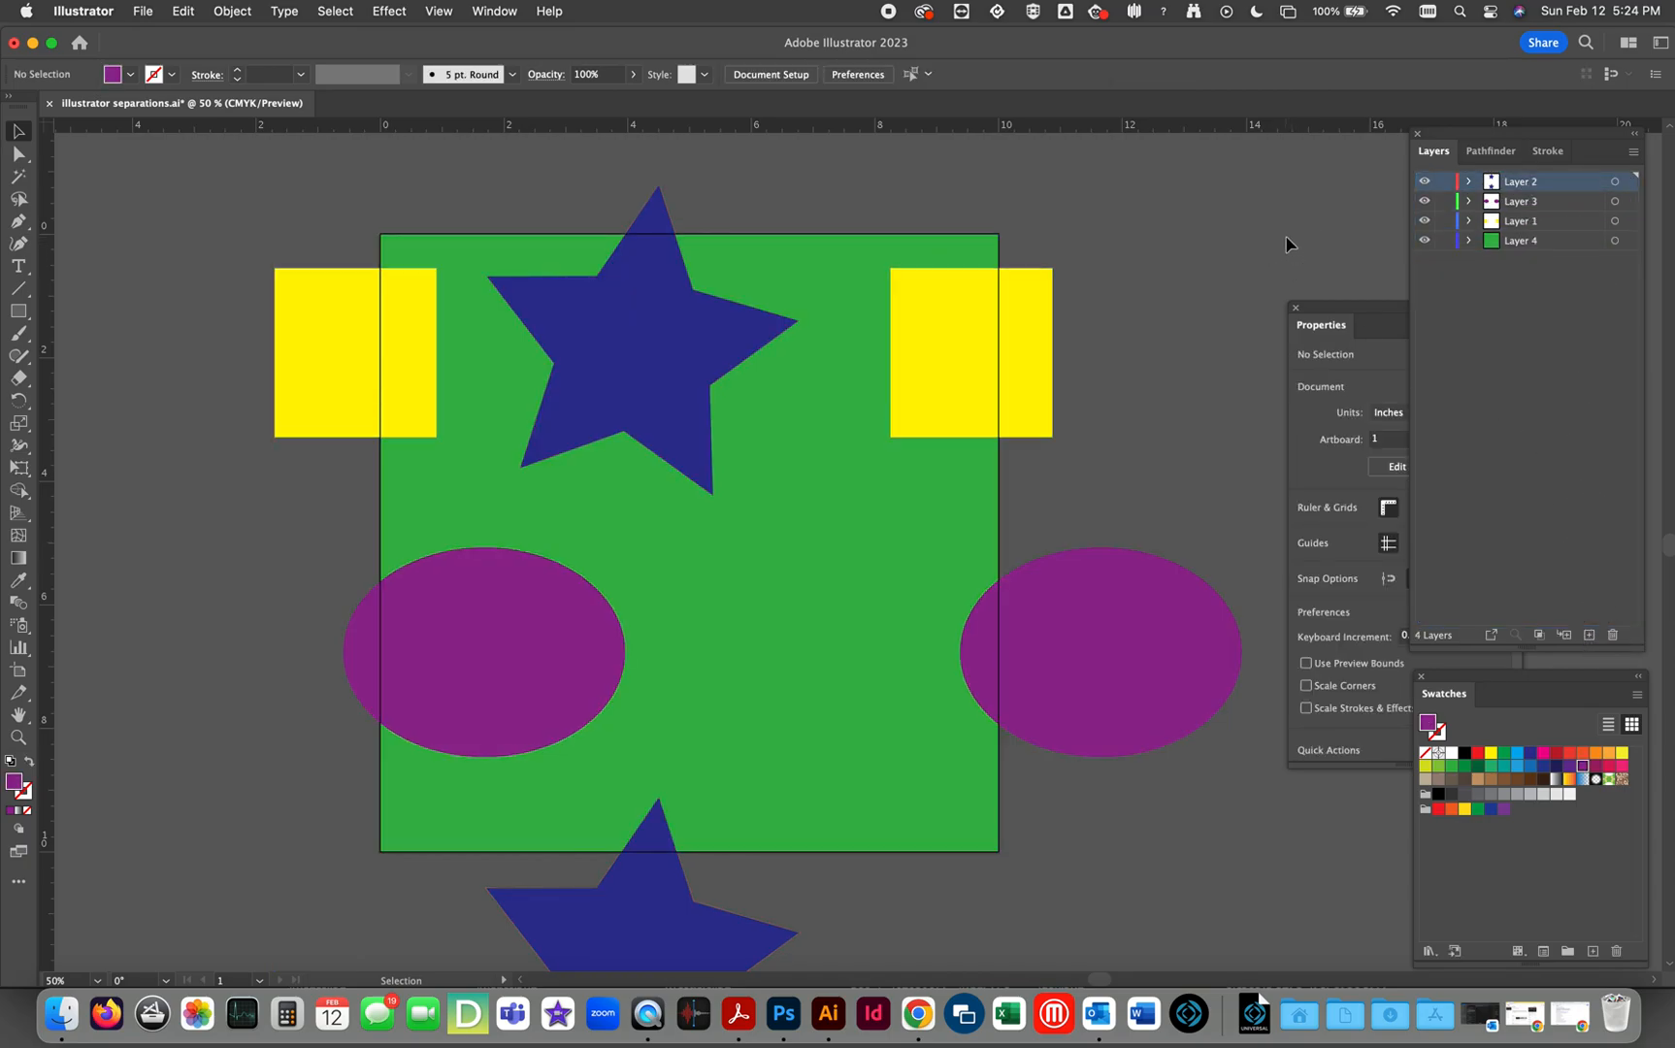
Hide and reshow Layer 2, Layer 3, Layer 1 and Layer 4 one at a time to examine each colour's artwork.
click(1424, 181)
click(1423, 184)
click(1426, 202)
click(1425, 202)
click(1424, 221)
click(1424, 222)
click(1424, 241)
click(1425, 241)
Export the artwork to the Desktop in Photoshop (psd) format as illustrator separations.psd, replacing the existing file.
click(142, 11)
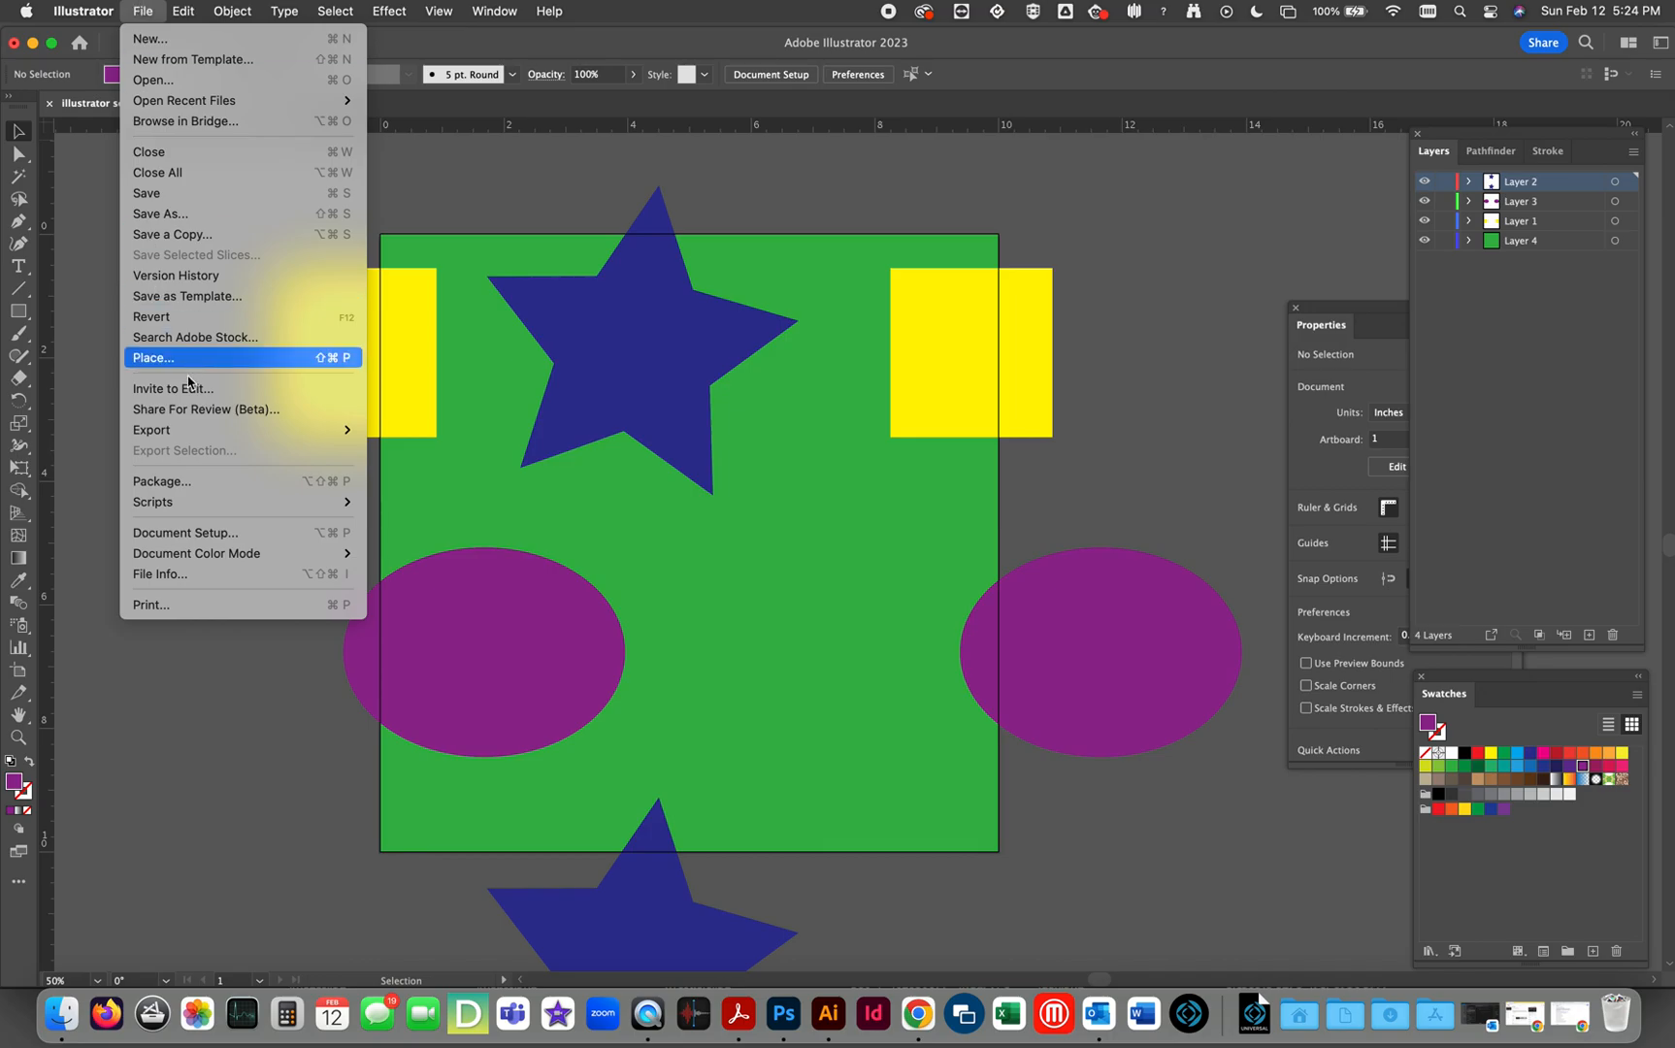
mouse_move(282, 430)
click(430, 451)
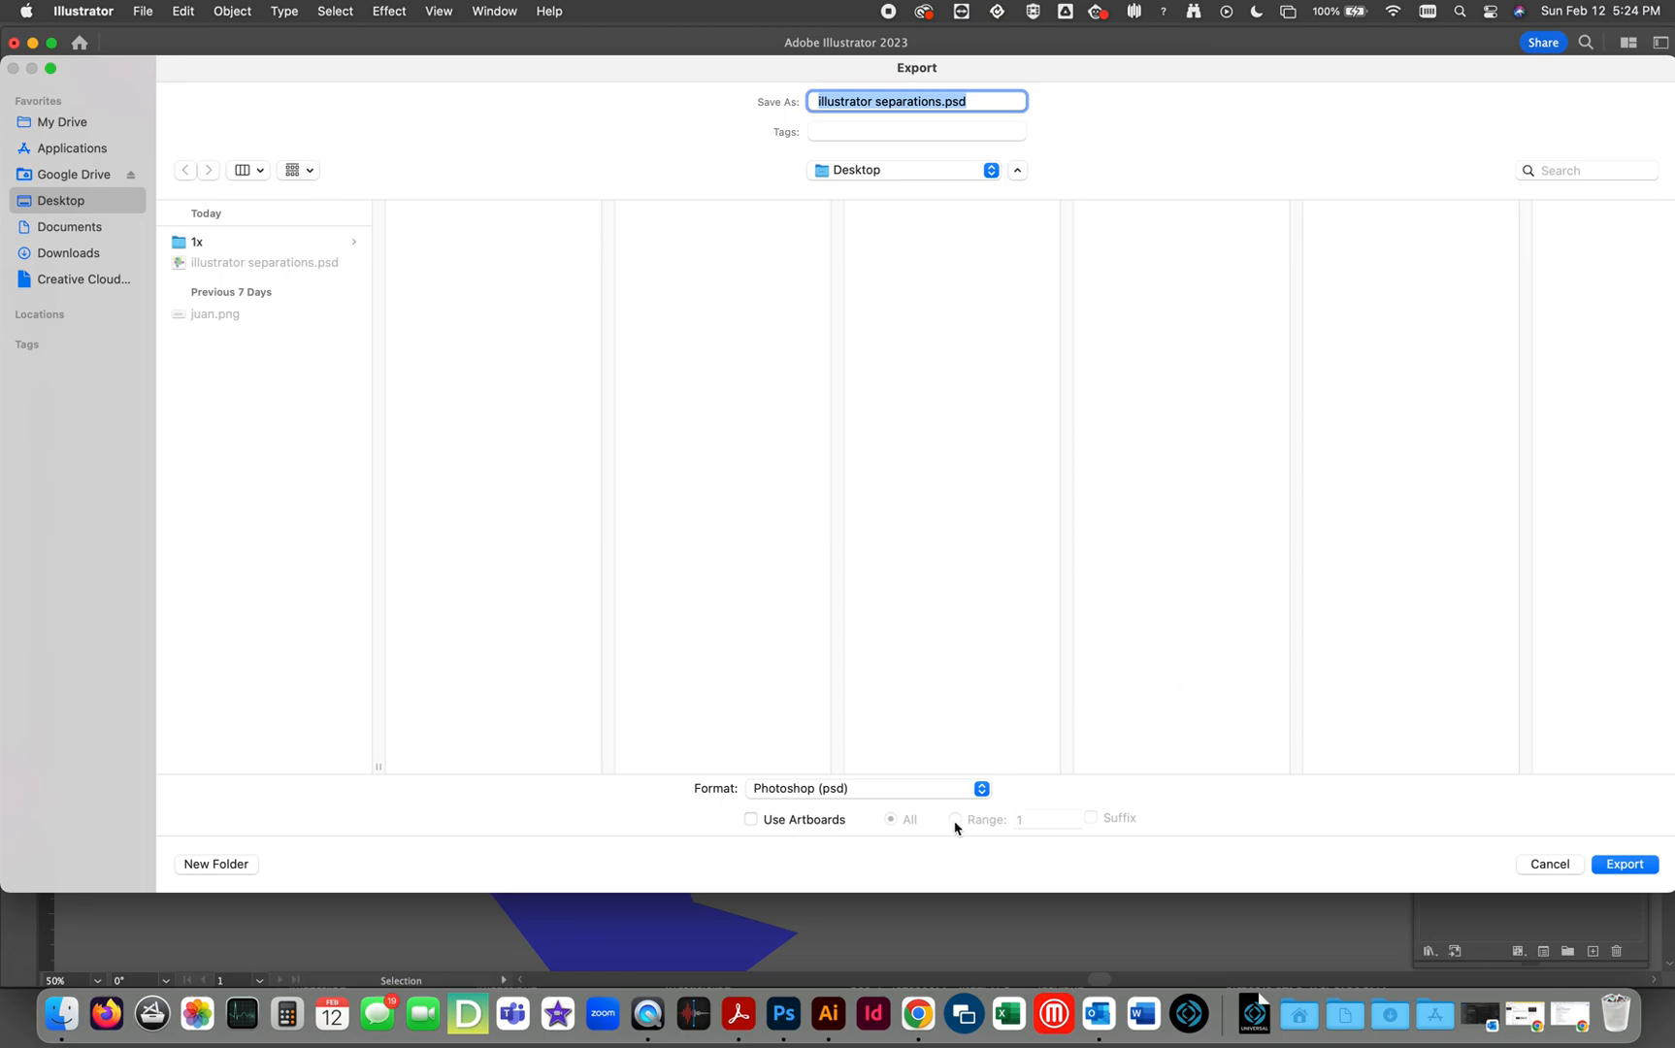
click(1623, 865)
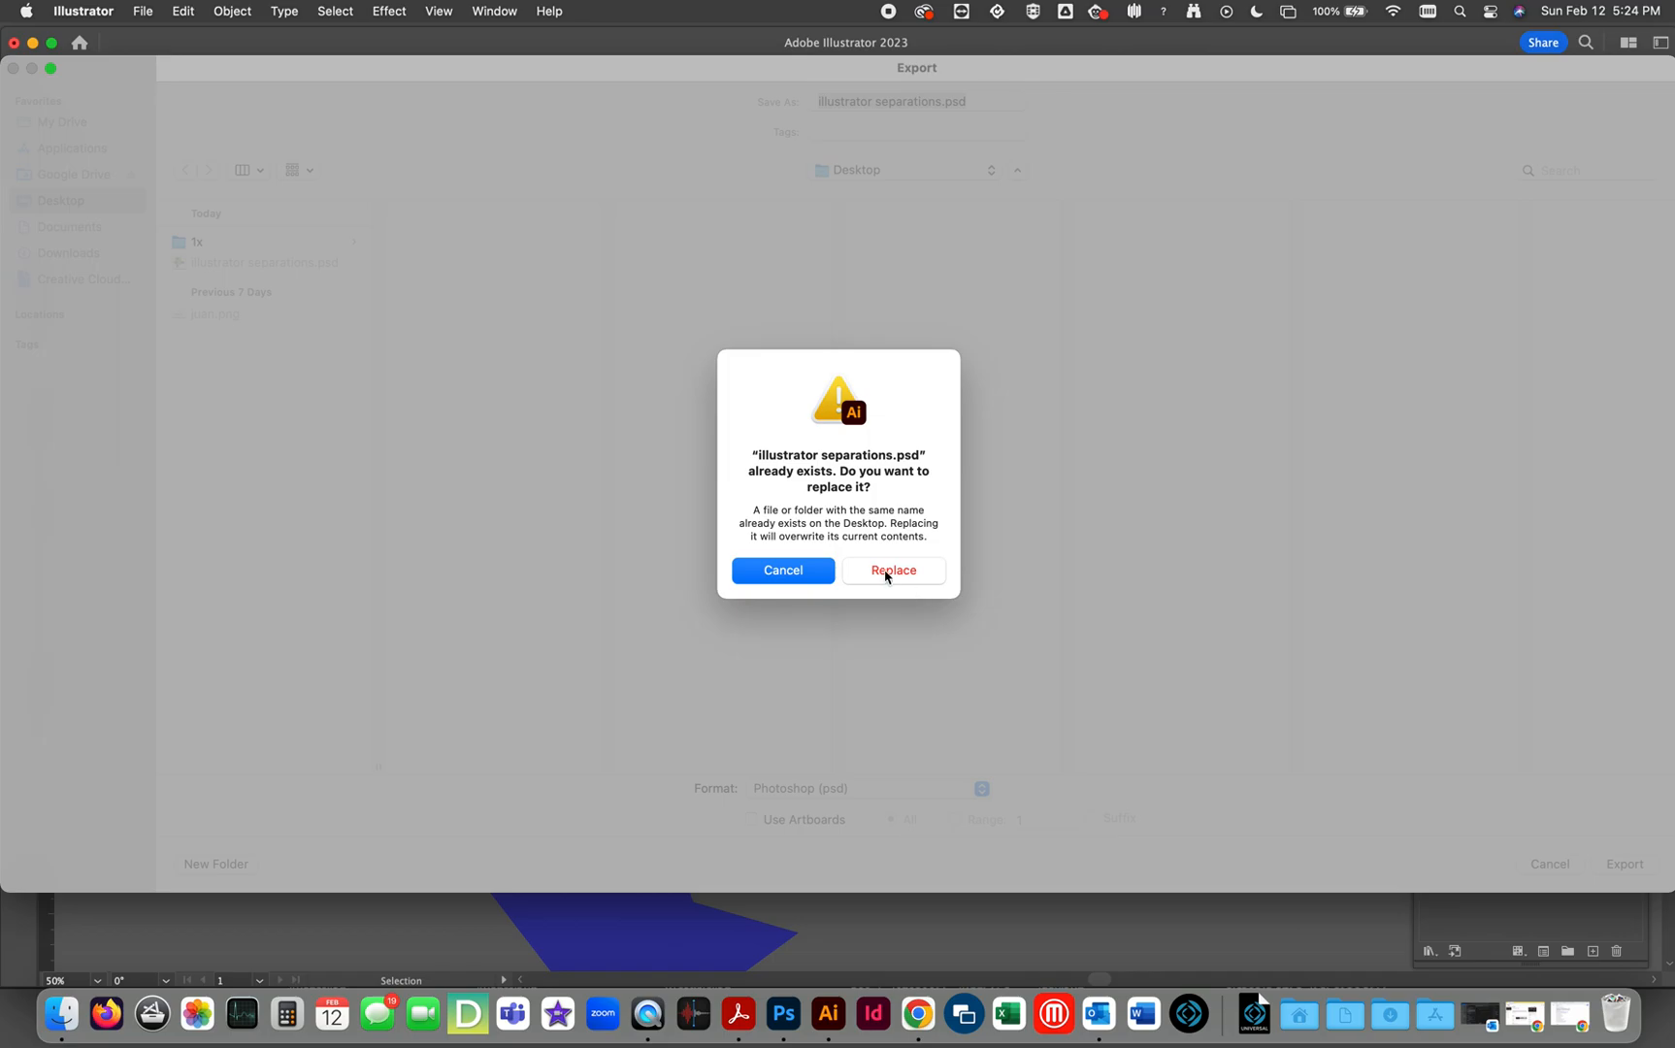
click(888, 573)
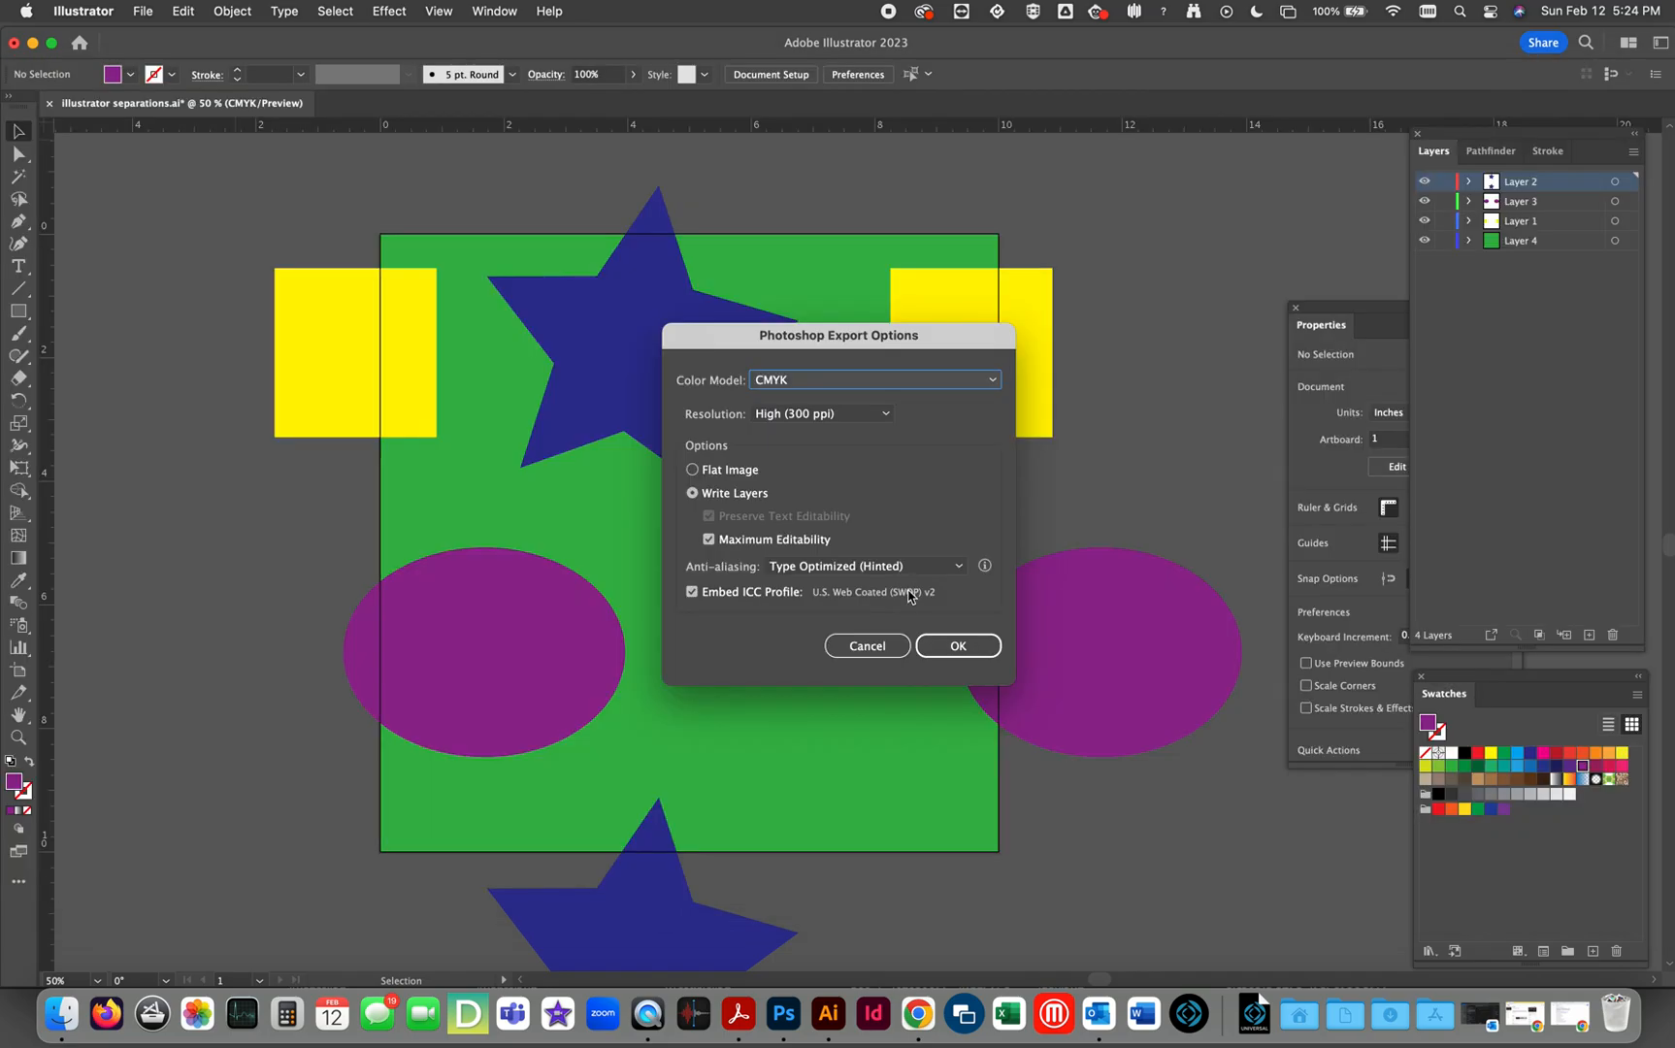
Export the Photoshop file with the CMYK colour model, High (300 ppi) resolution, Write Layers and Maximum Editability.
drag(947, 337, 802, 180)
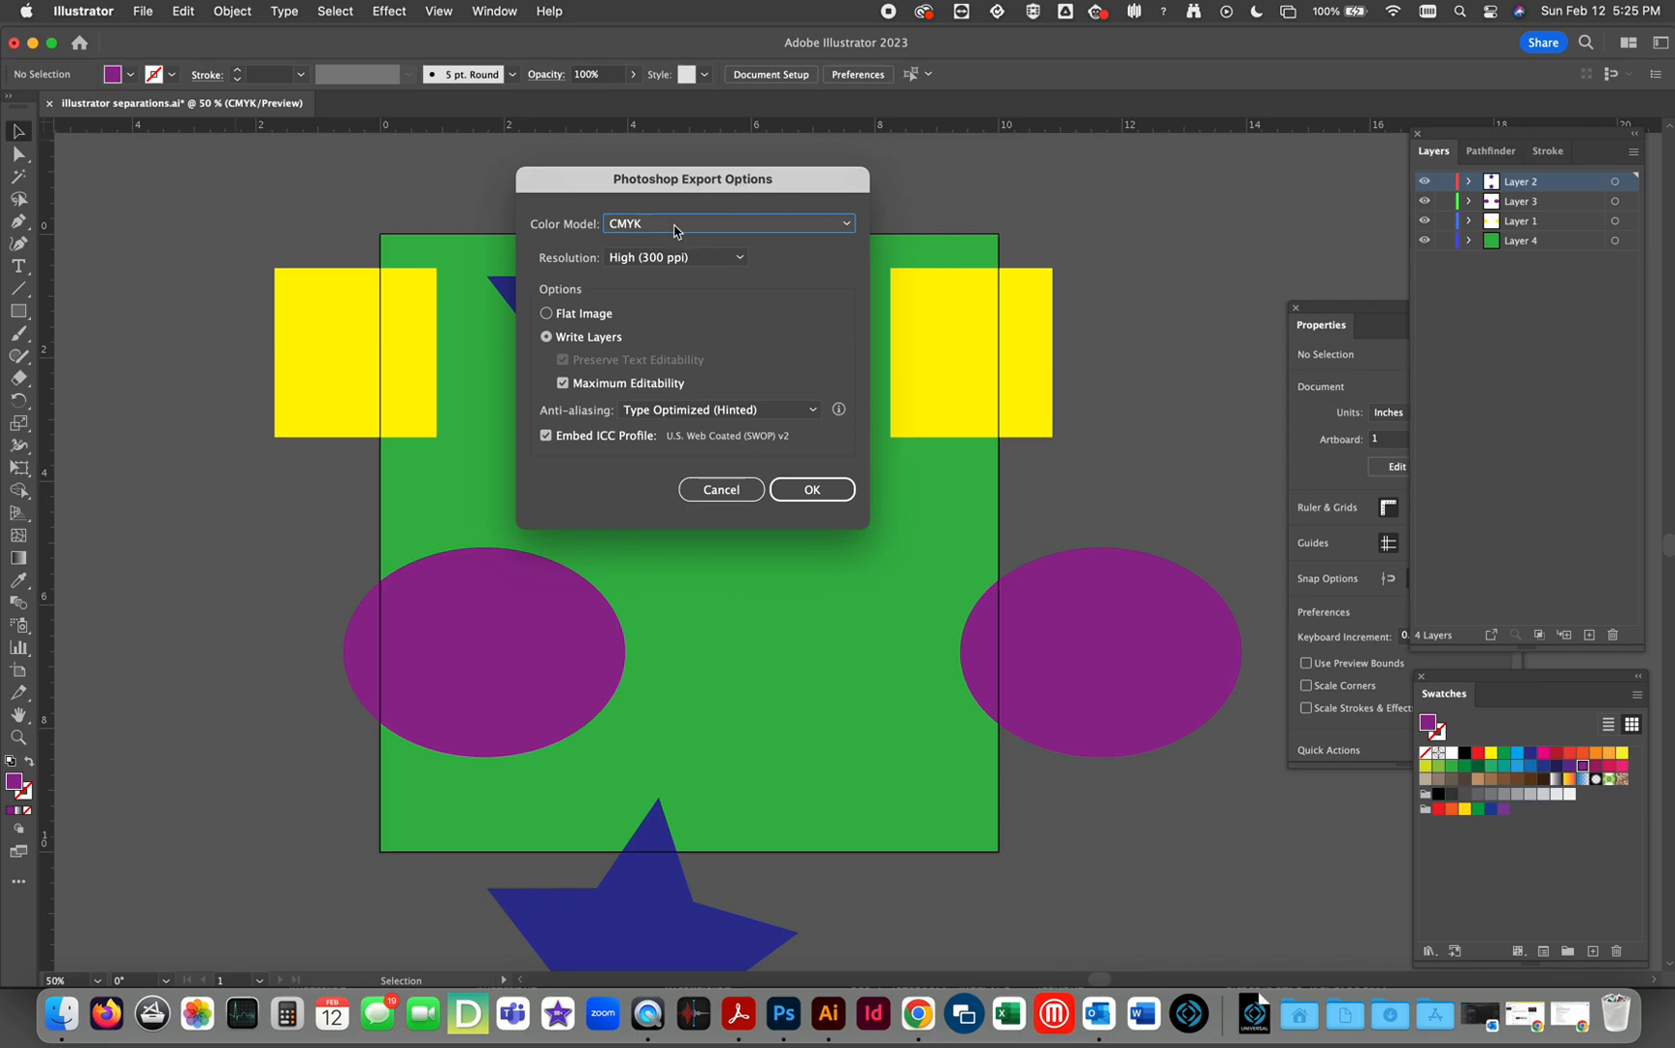
click(740, 259)
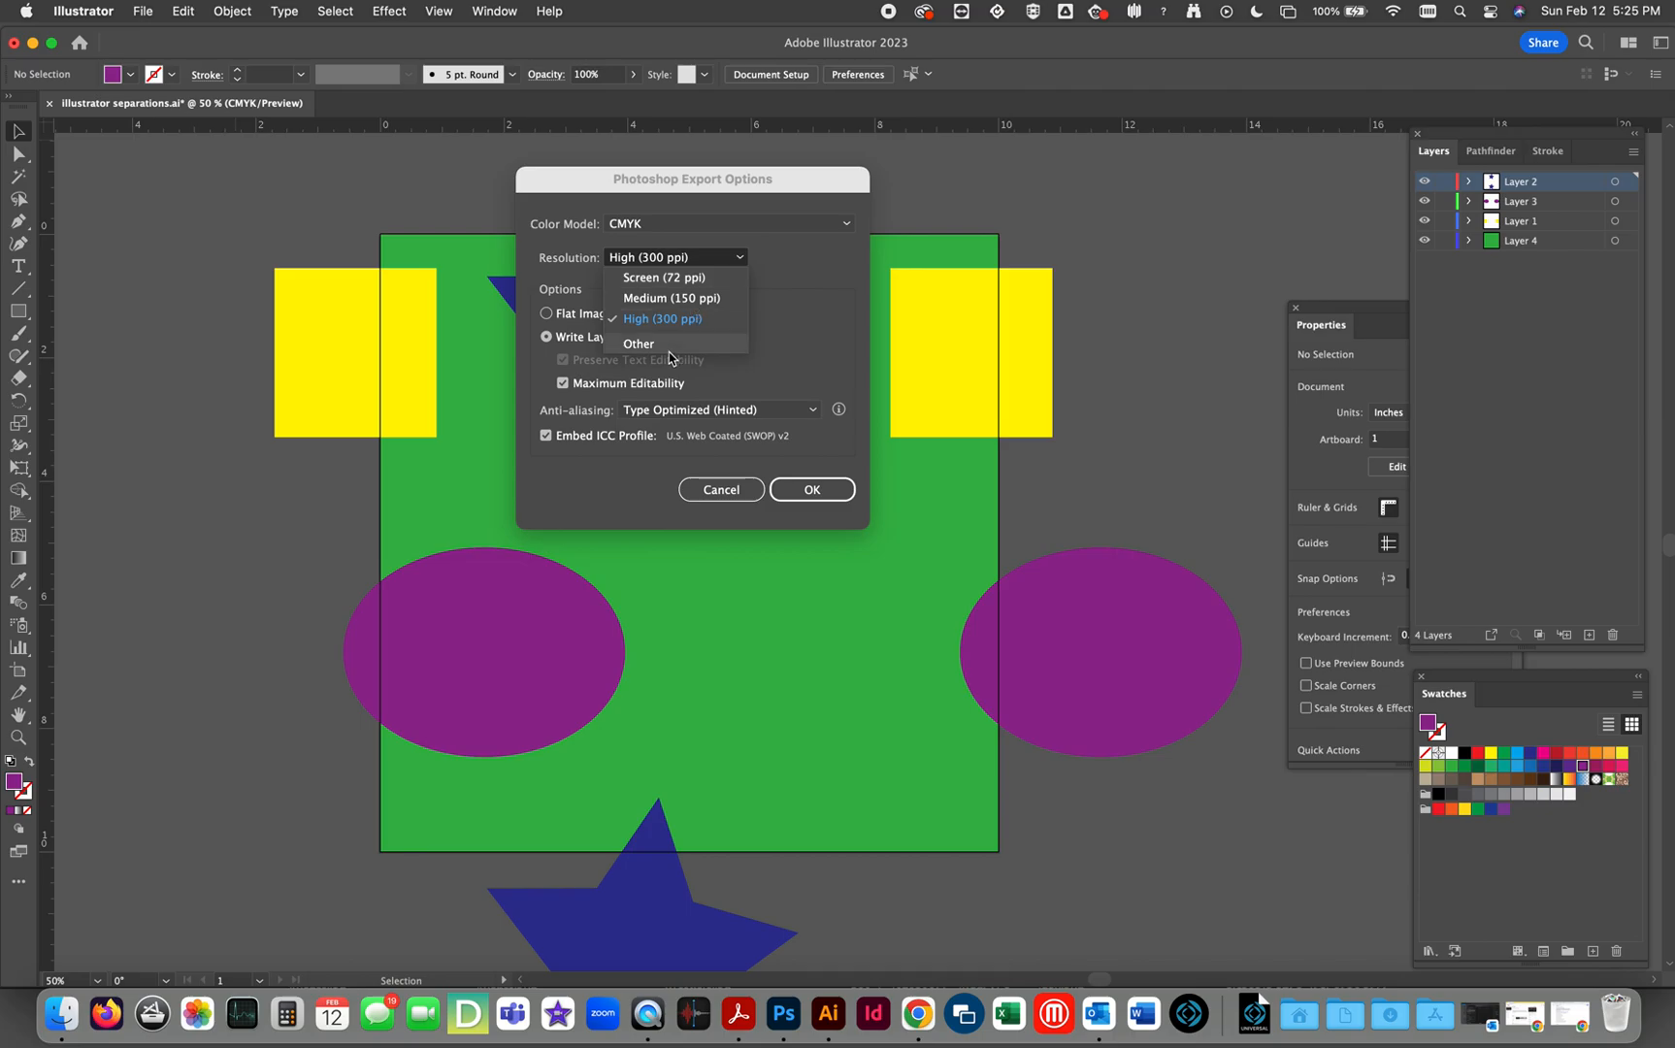
click(675, 320)
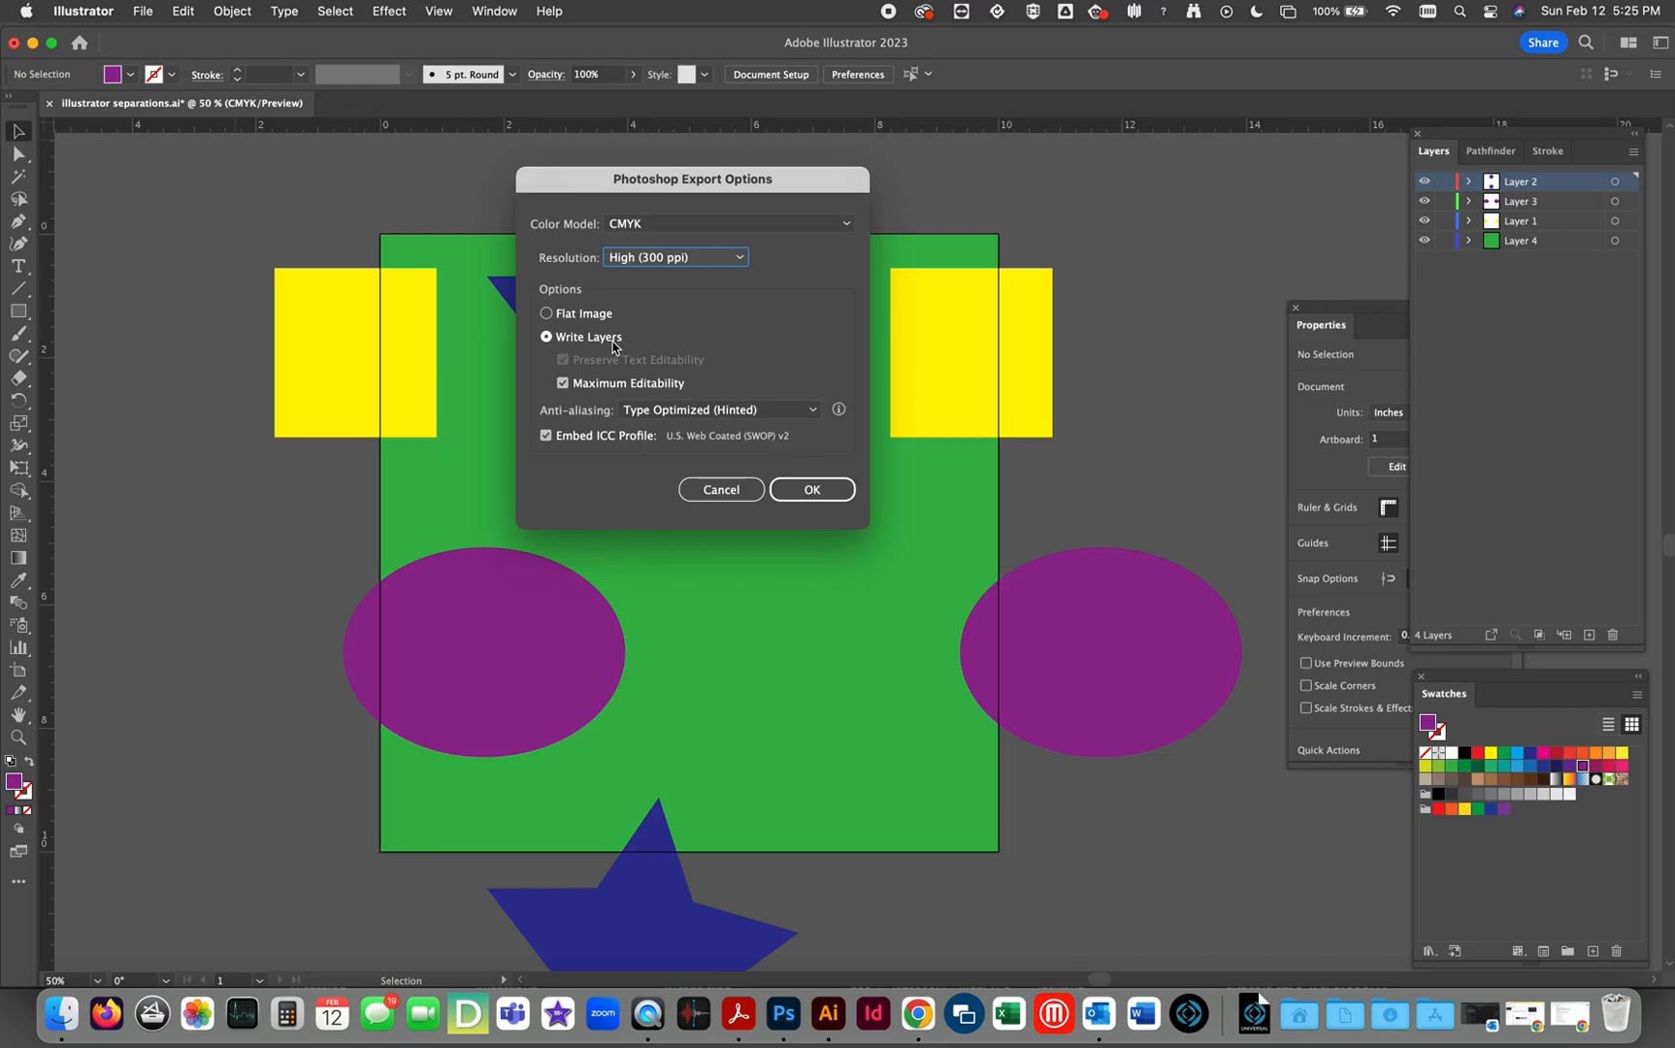
click(813, 490)
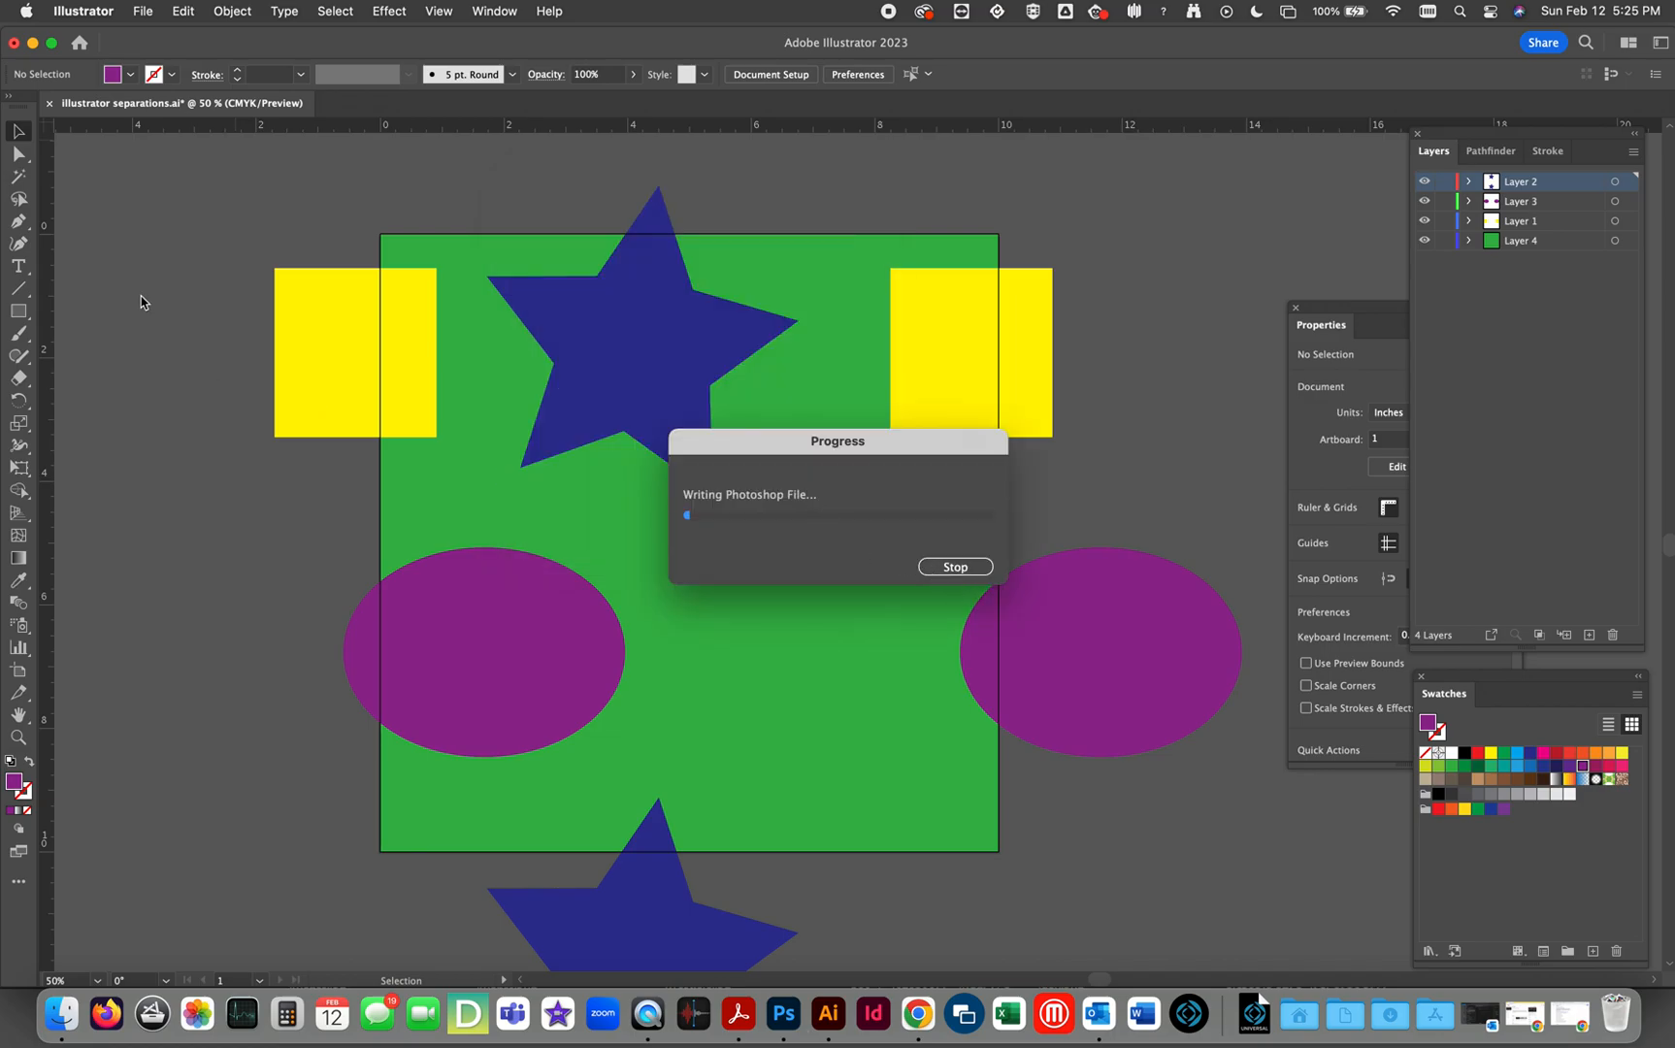
Switch to Photoshop and open illustrator separations.psd from the Desktop.
click(32, 43)
click(110, 64)
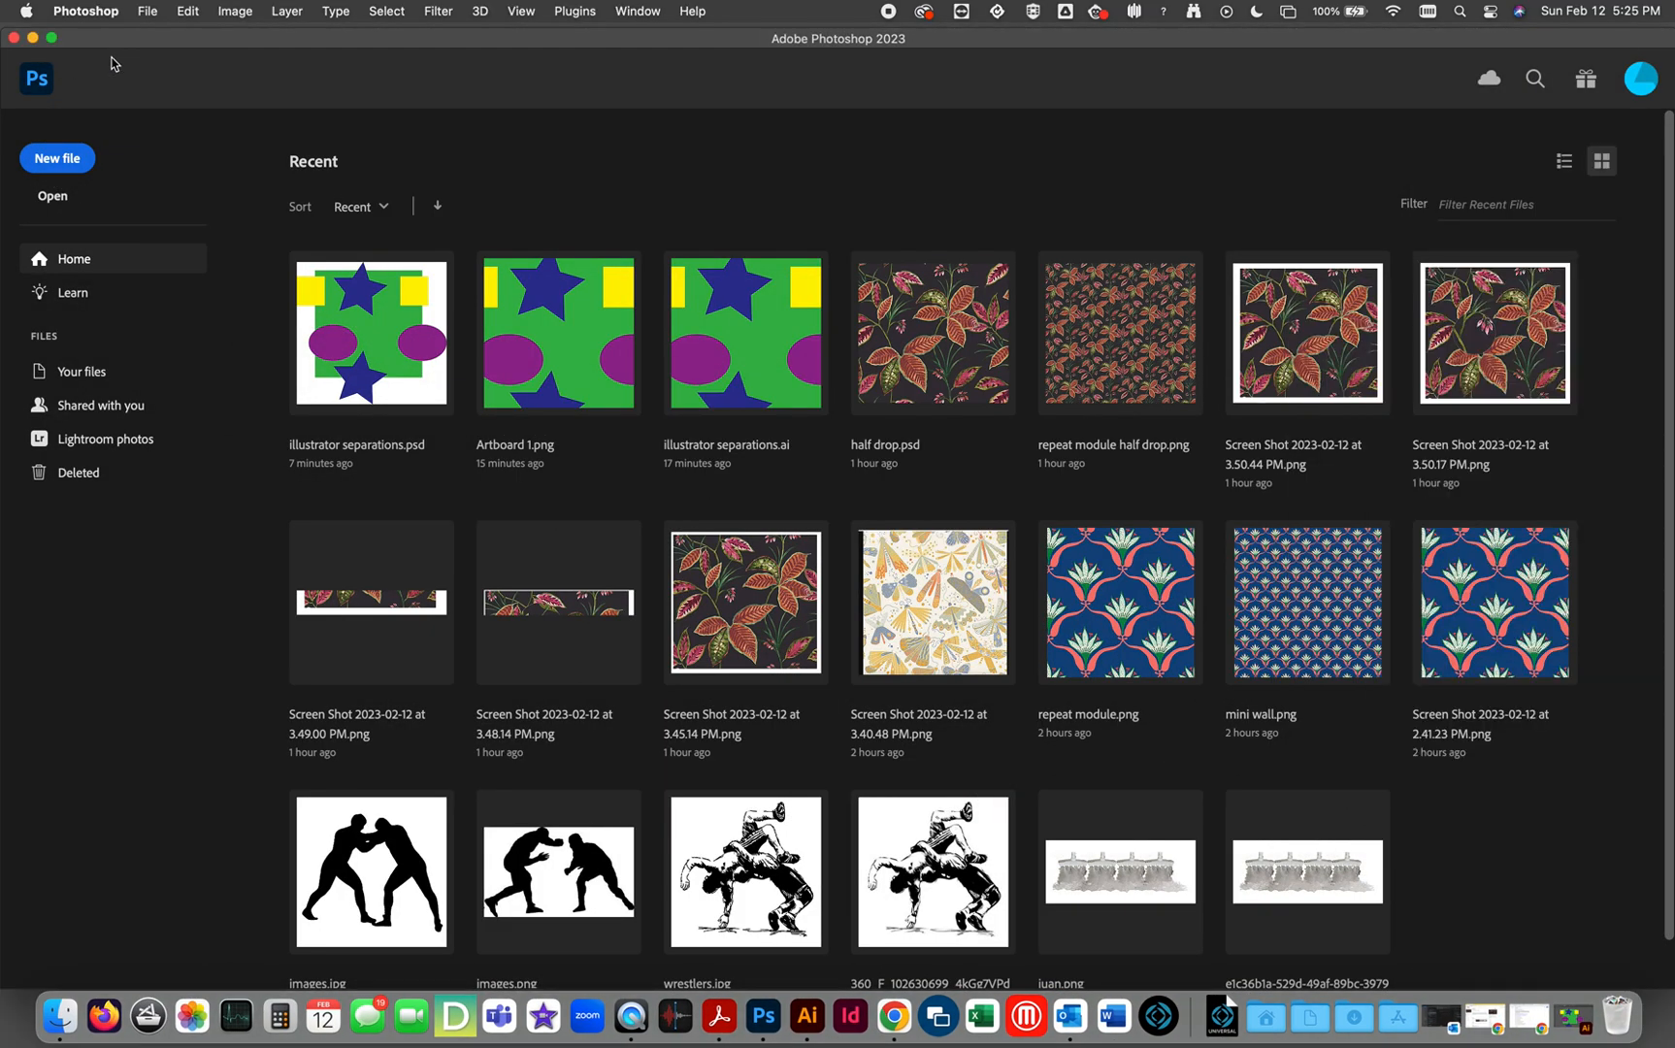
click(148, 11)
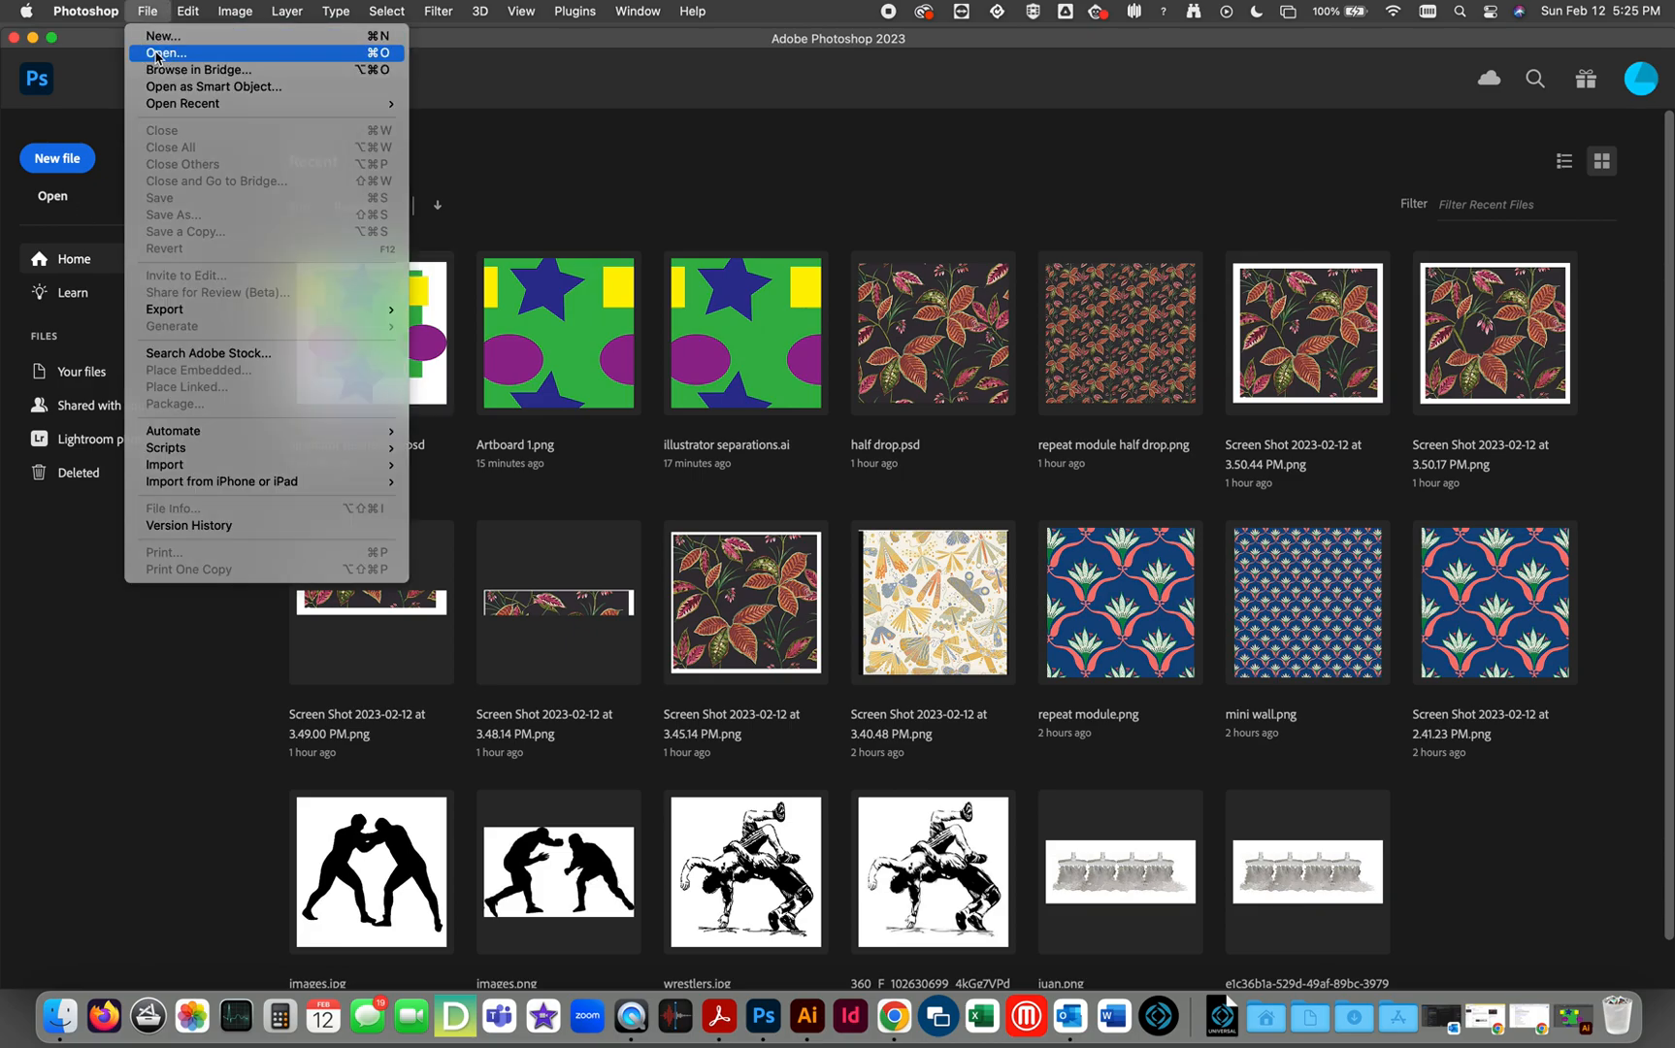
click(155, 54)
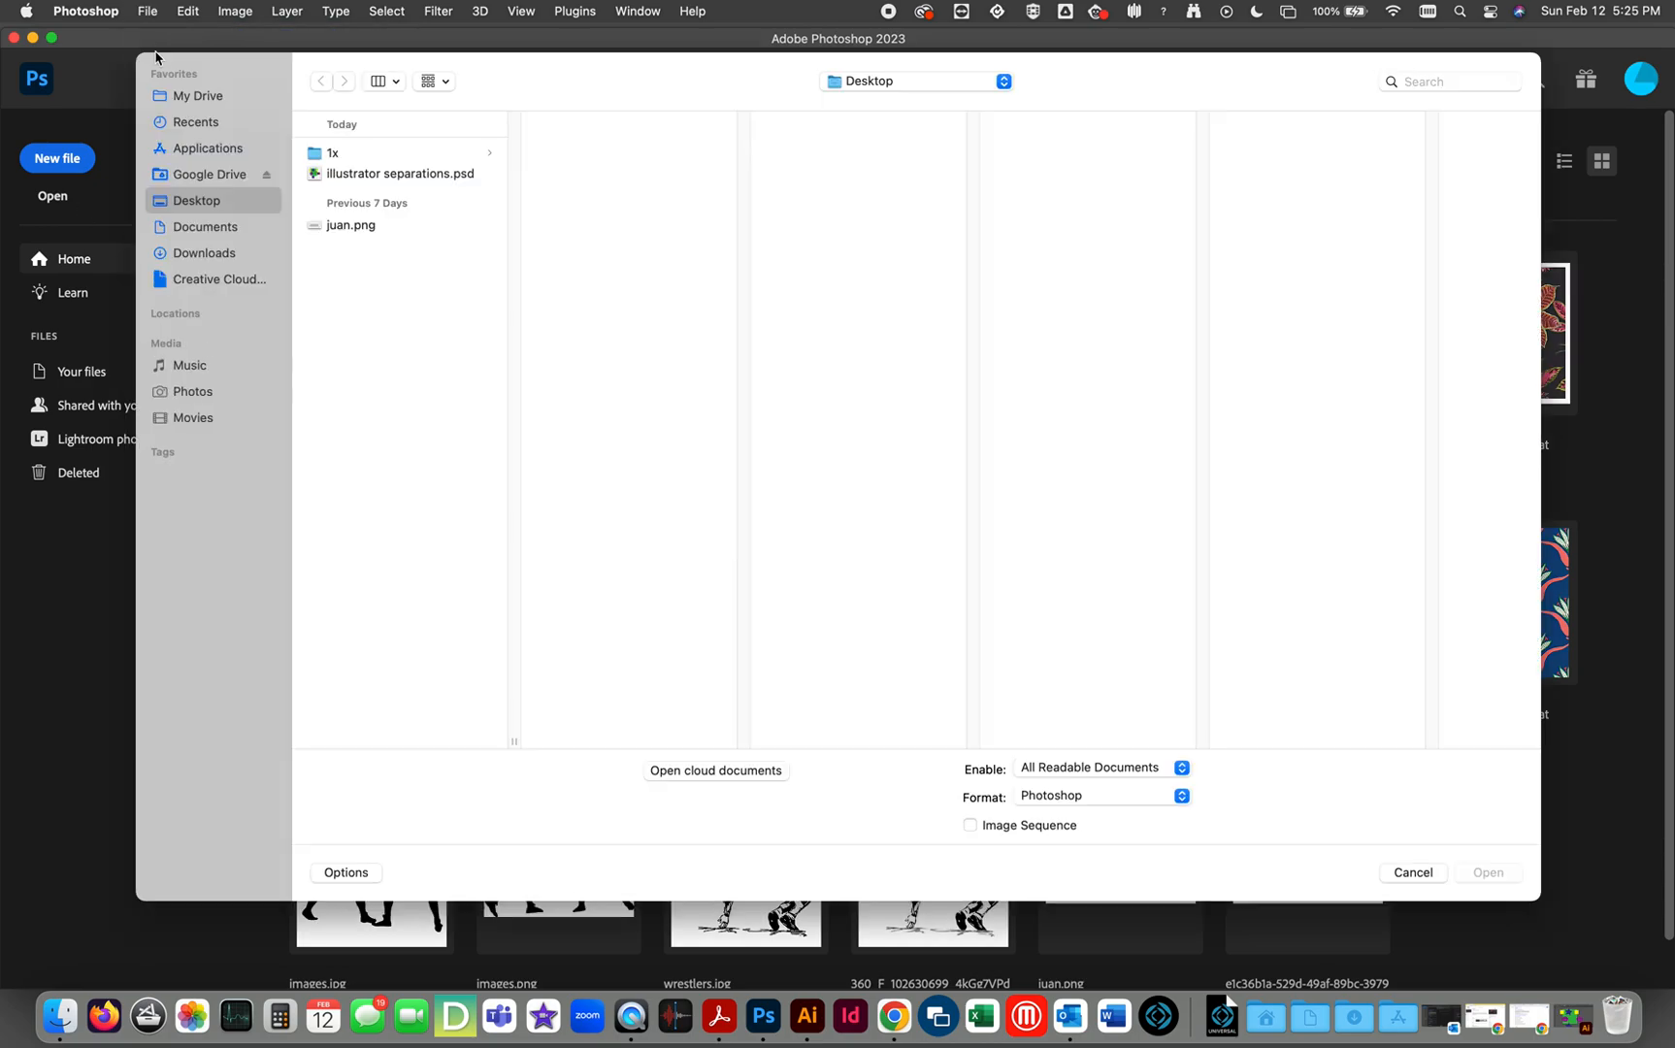
double_click(360, 174)
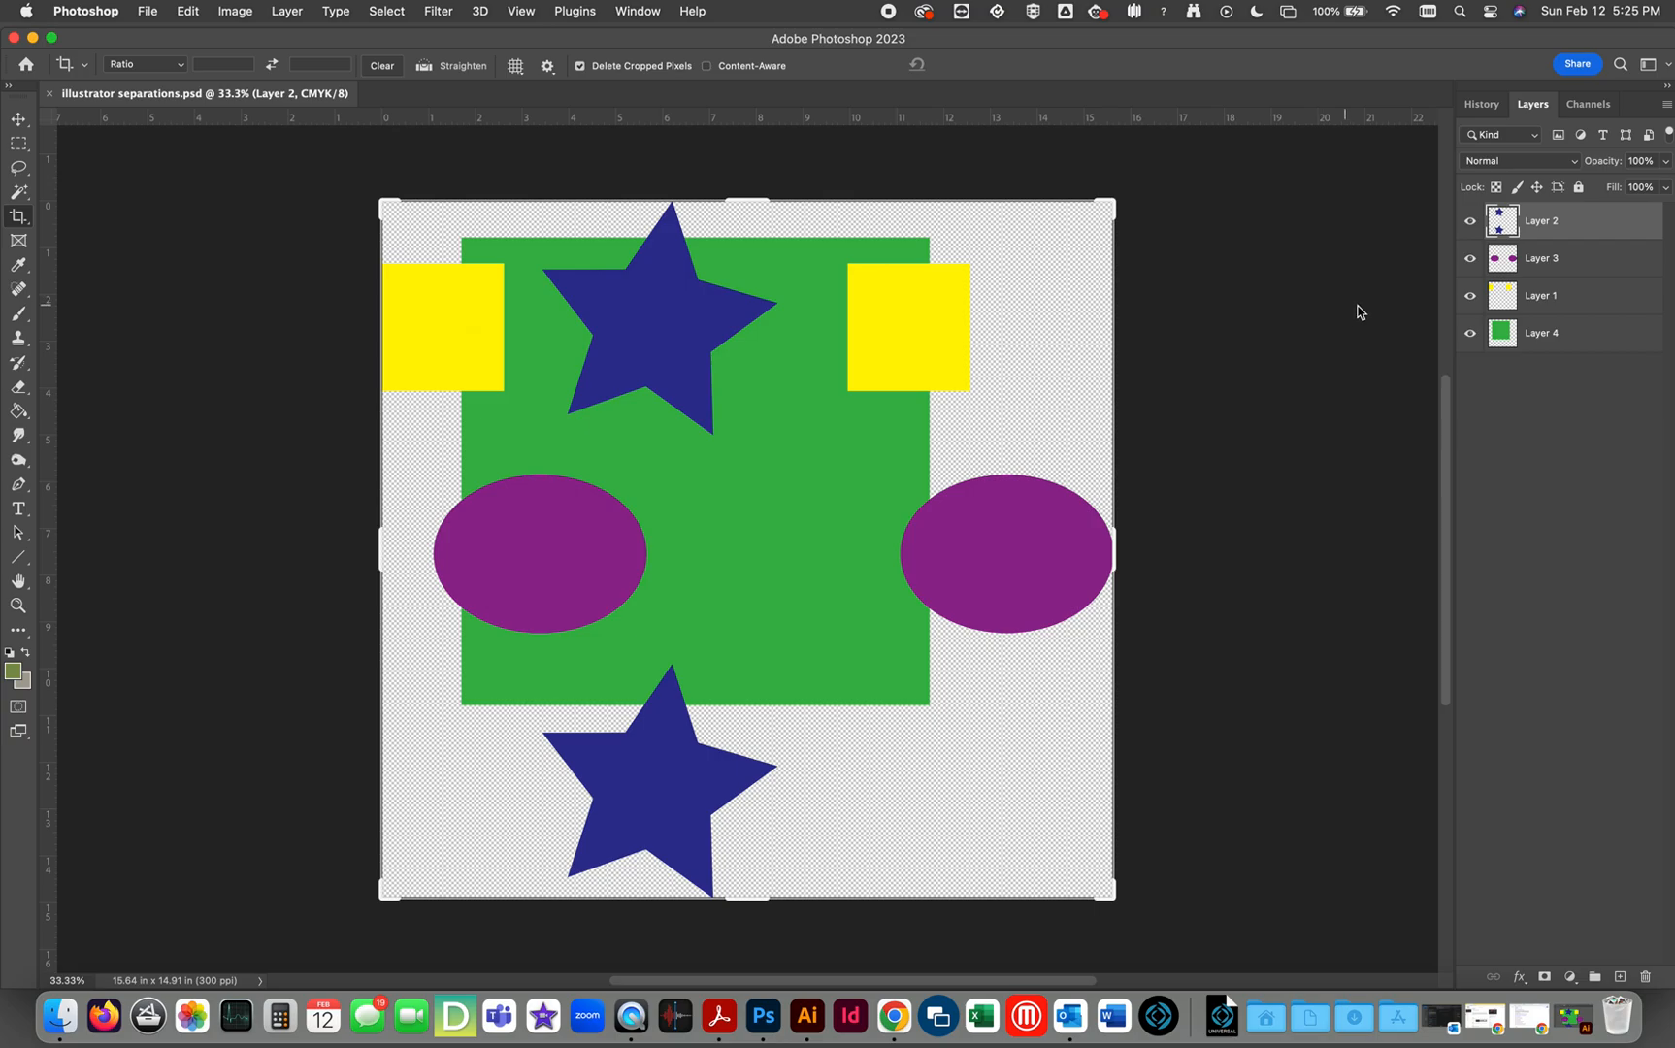
Hide and reshow each of the four imported layers in turn to check that every colour sits on its own layer.
click(1470, 224)
click(1470, 223)
click(1470, 260)
click(1471, 259)
click(1471, 297)
click(1471, 299)
click(1471, 334)
click(1470, 334)
click(1470, 334)
click(1470, 333)
click(1470, 334)
click(1471, 334)
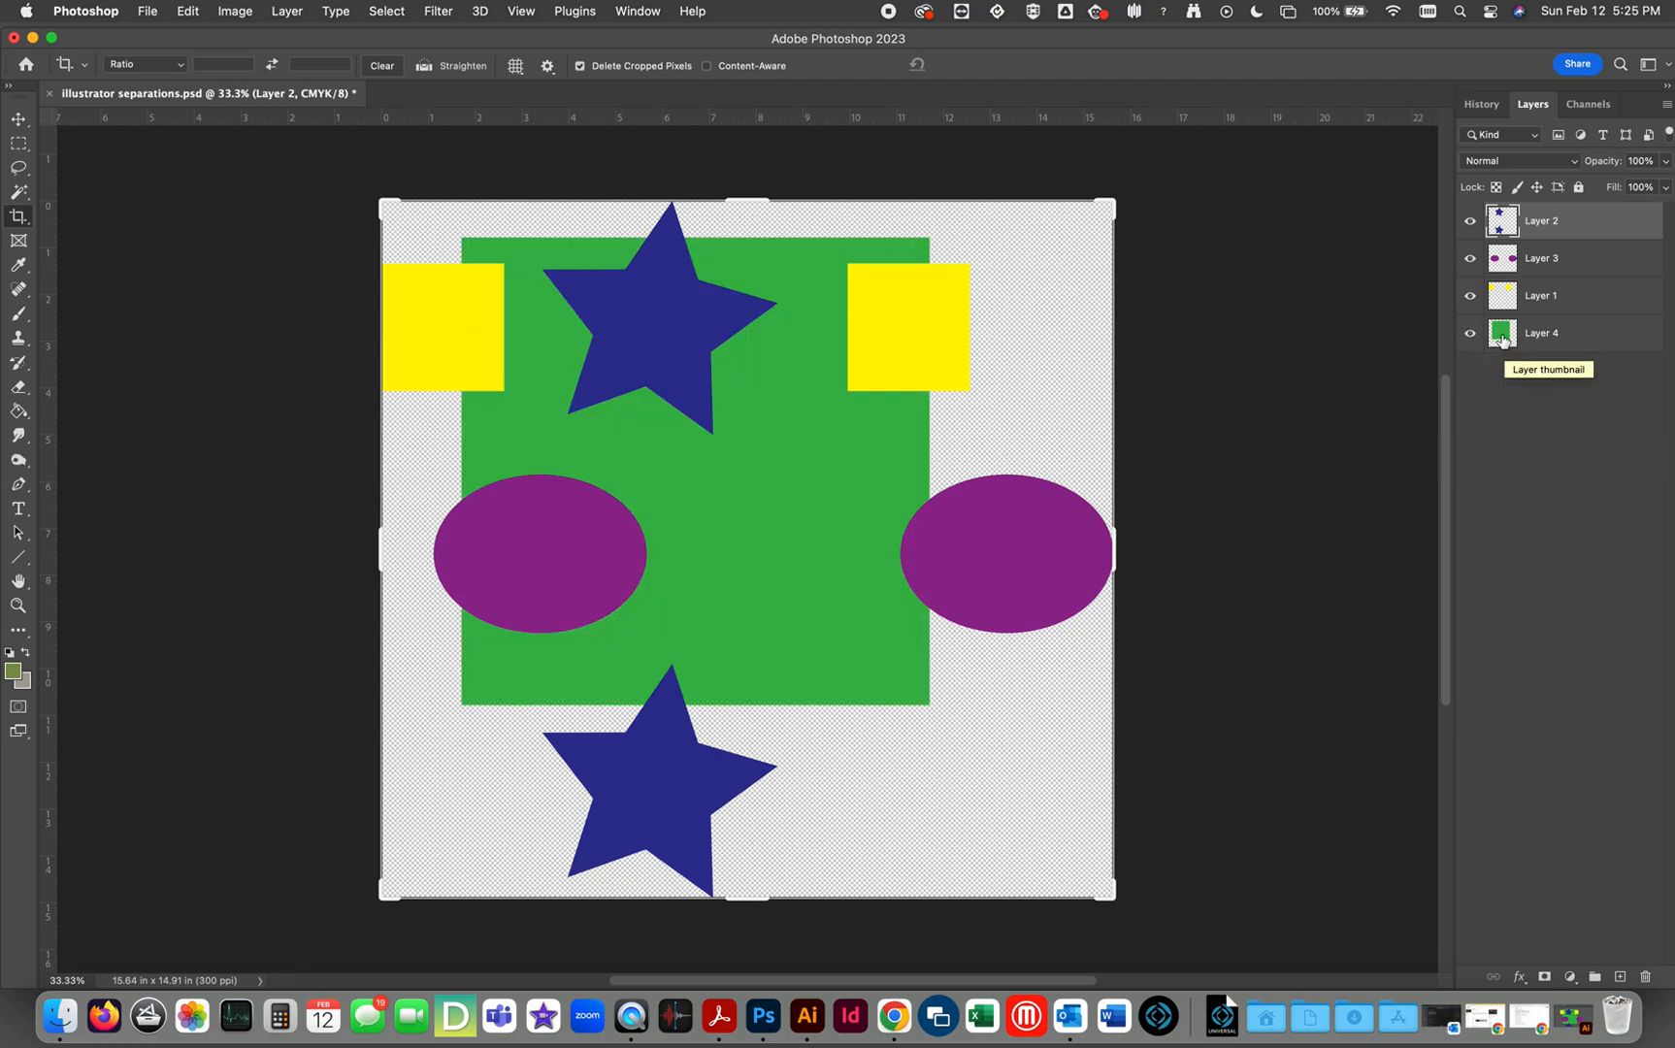
Load the outline of Layer 4's green square as a selection.
drag(1502, 339, 1502, 341)
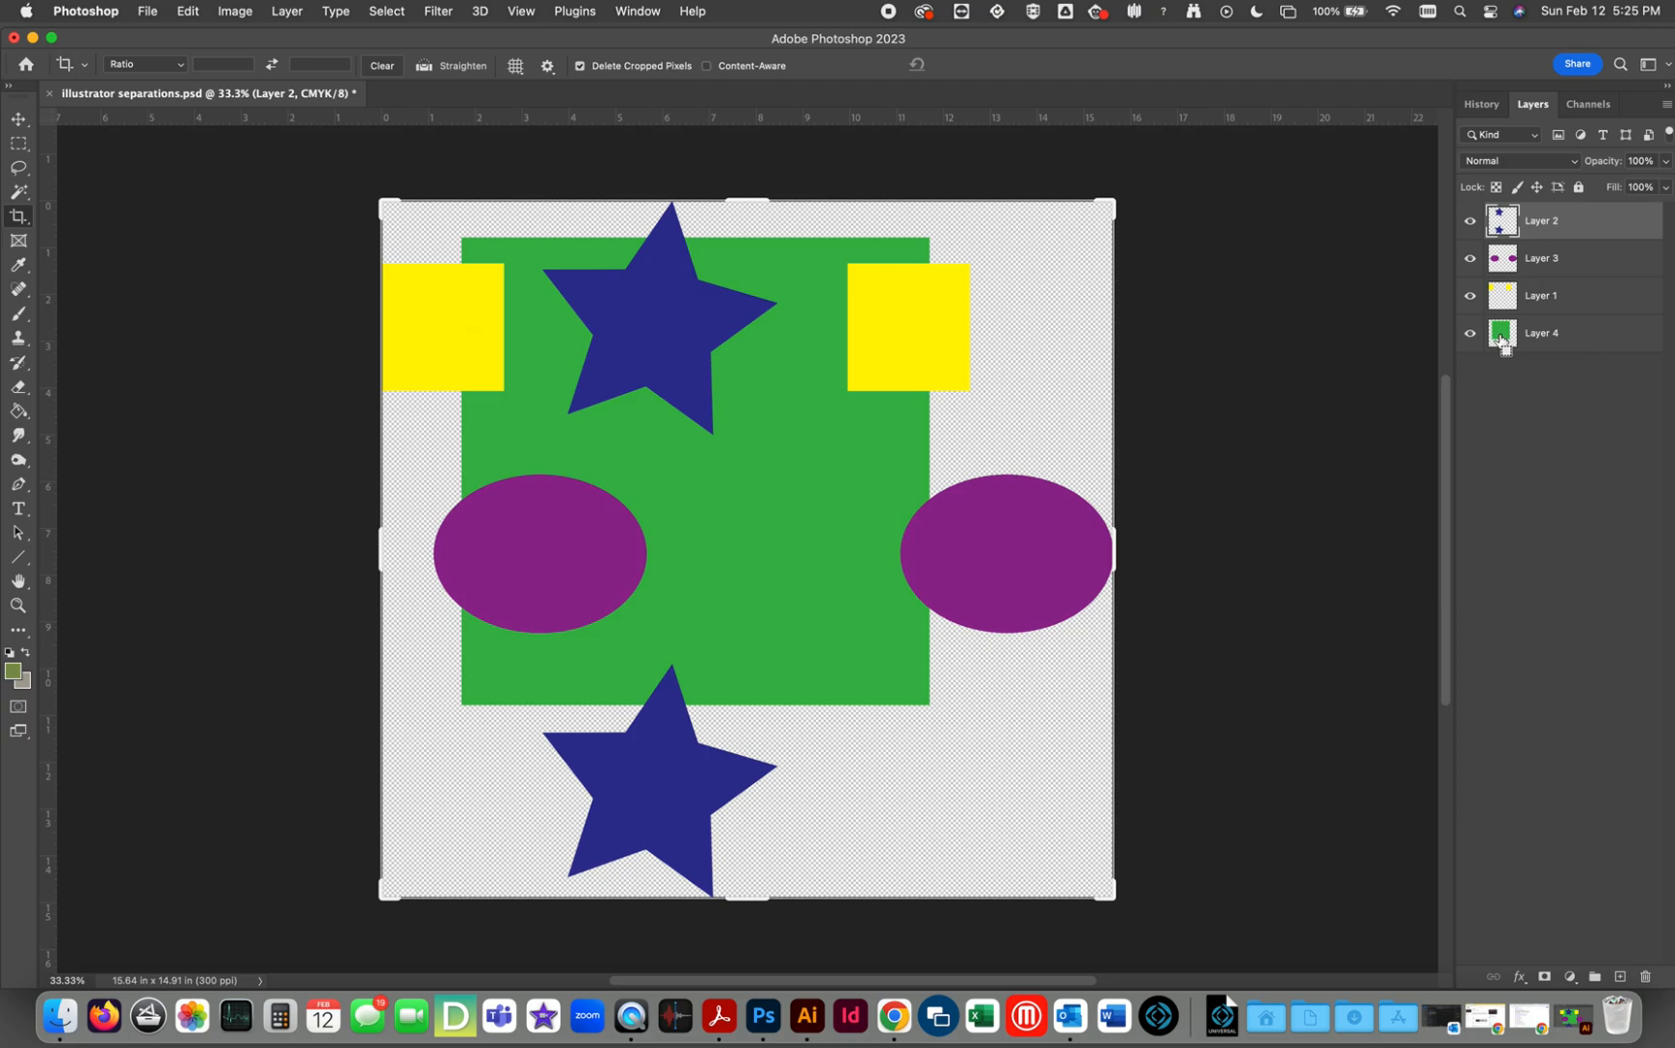
super+click(1501, 339)
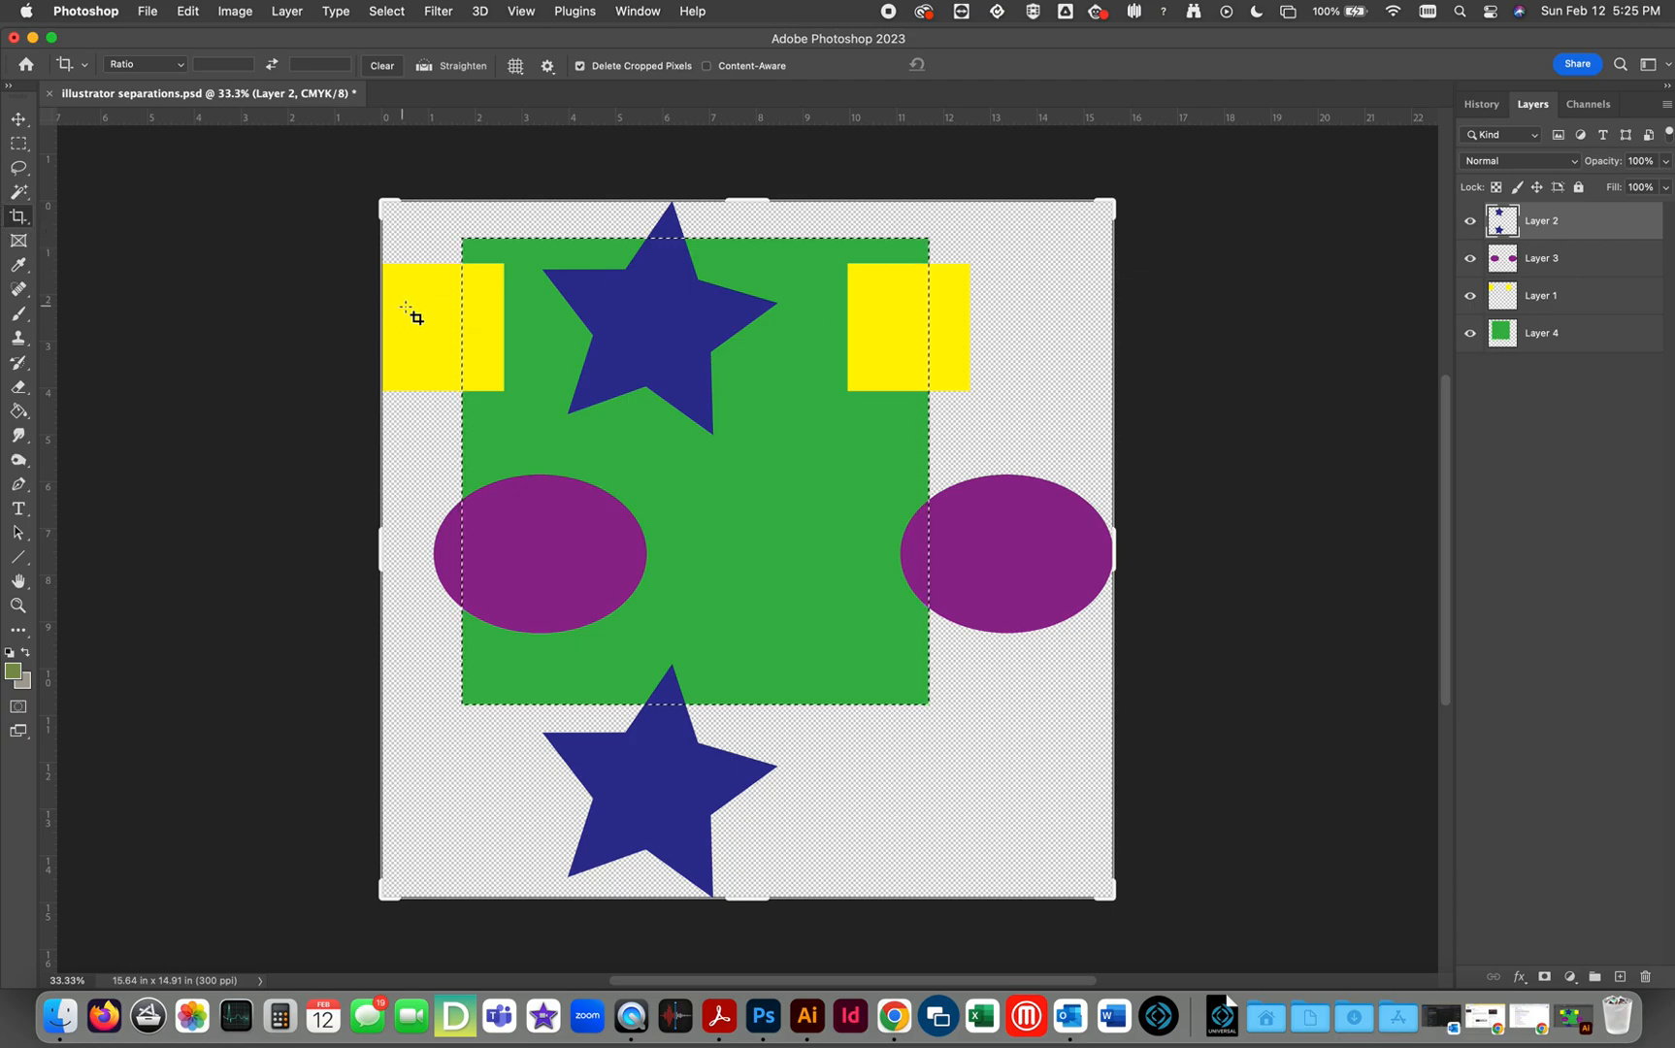
click(490, 313)
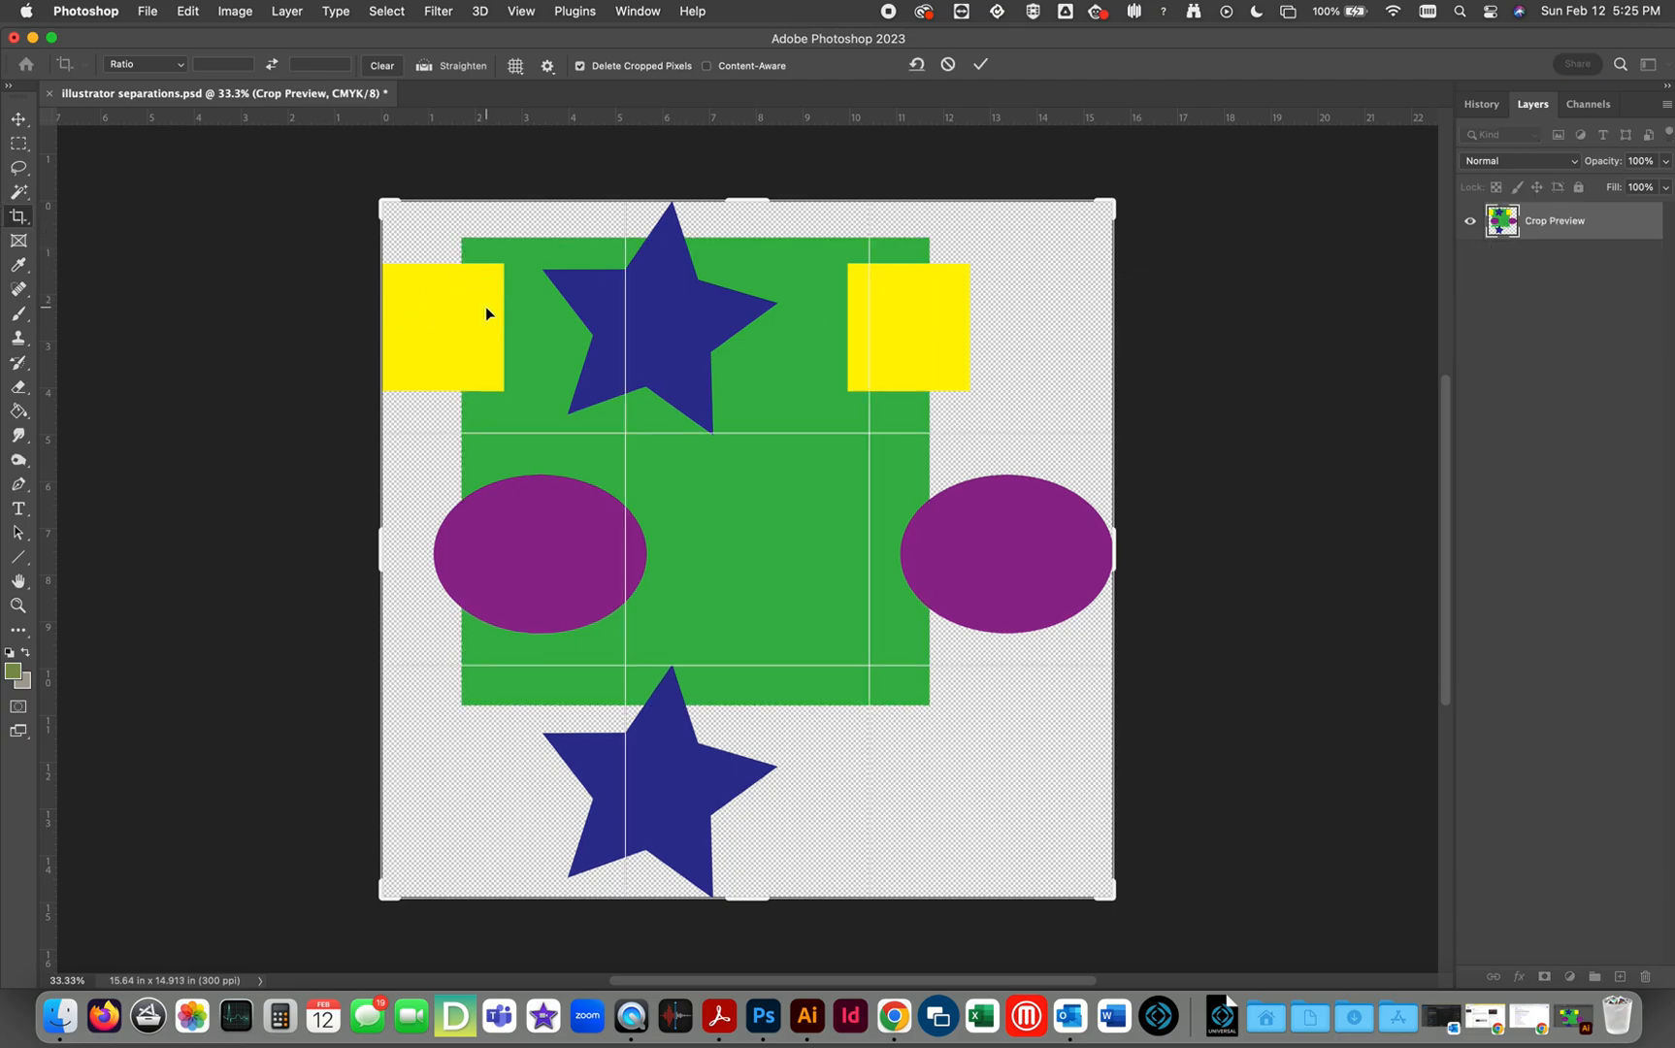
key(Return)
key(super+z)
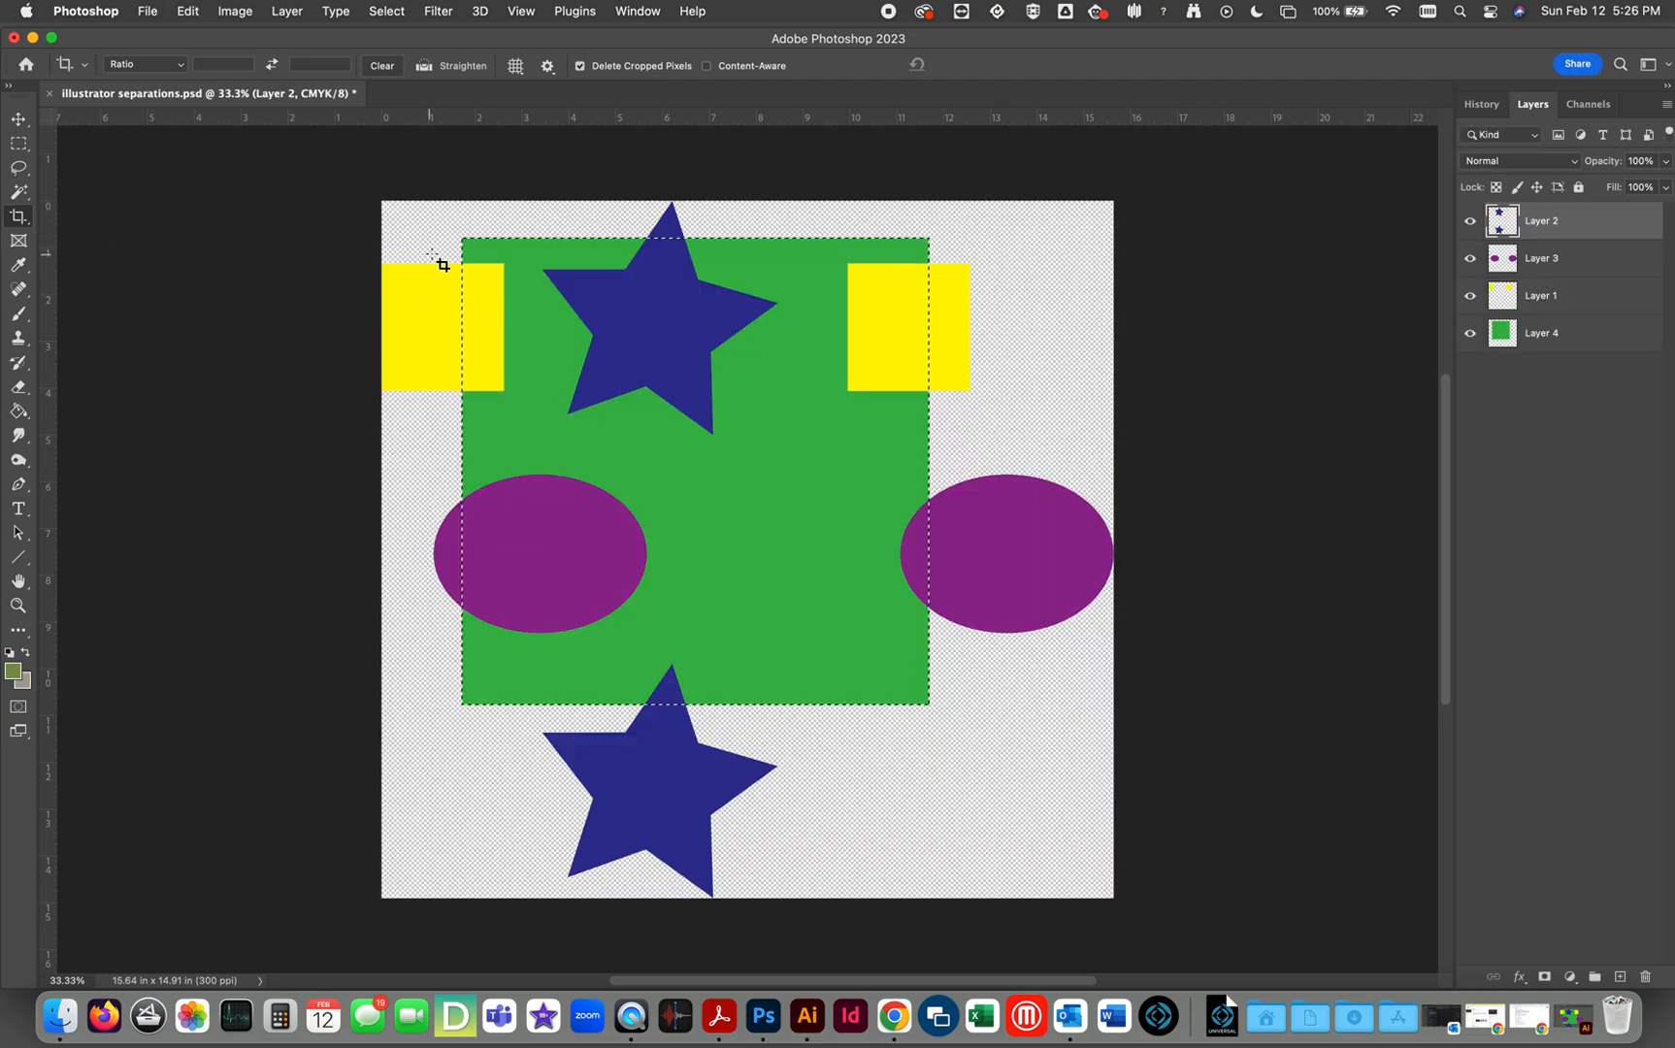
click(187, 11)
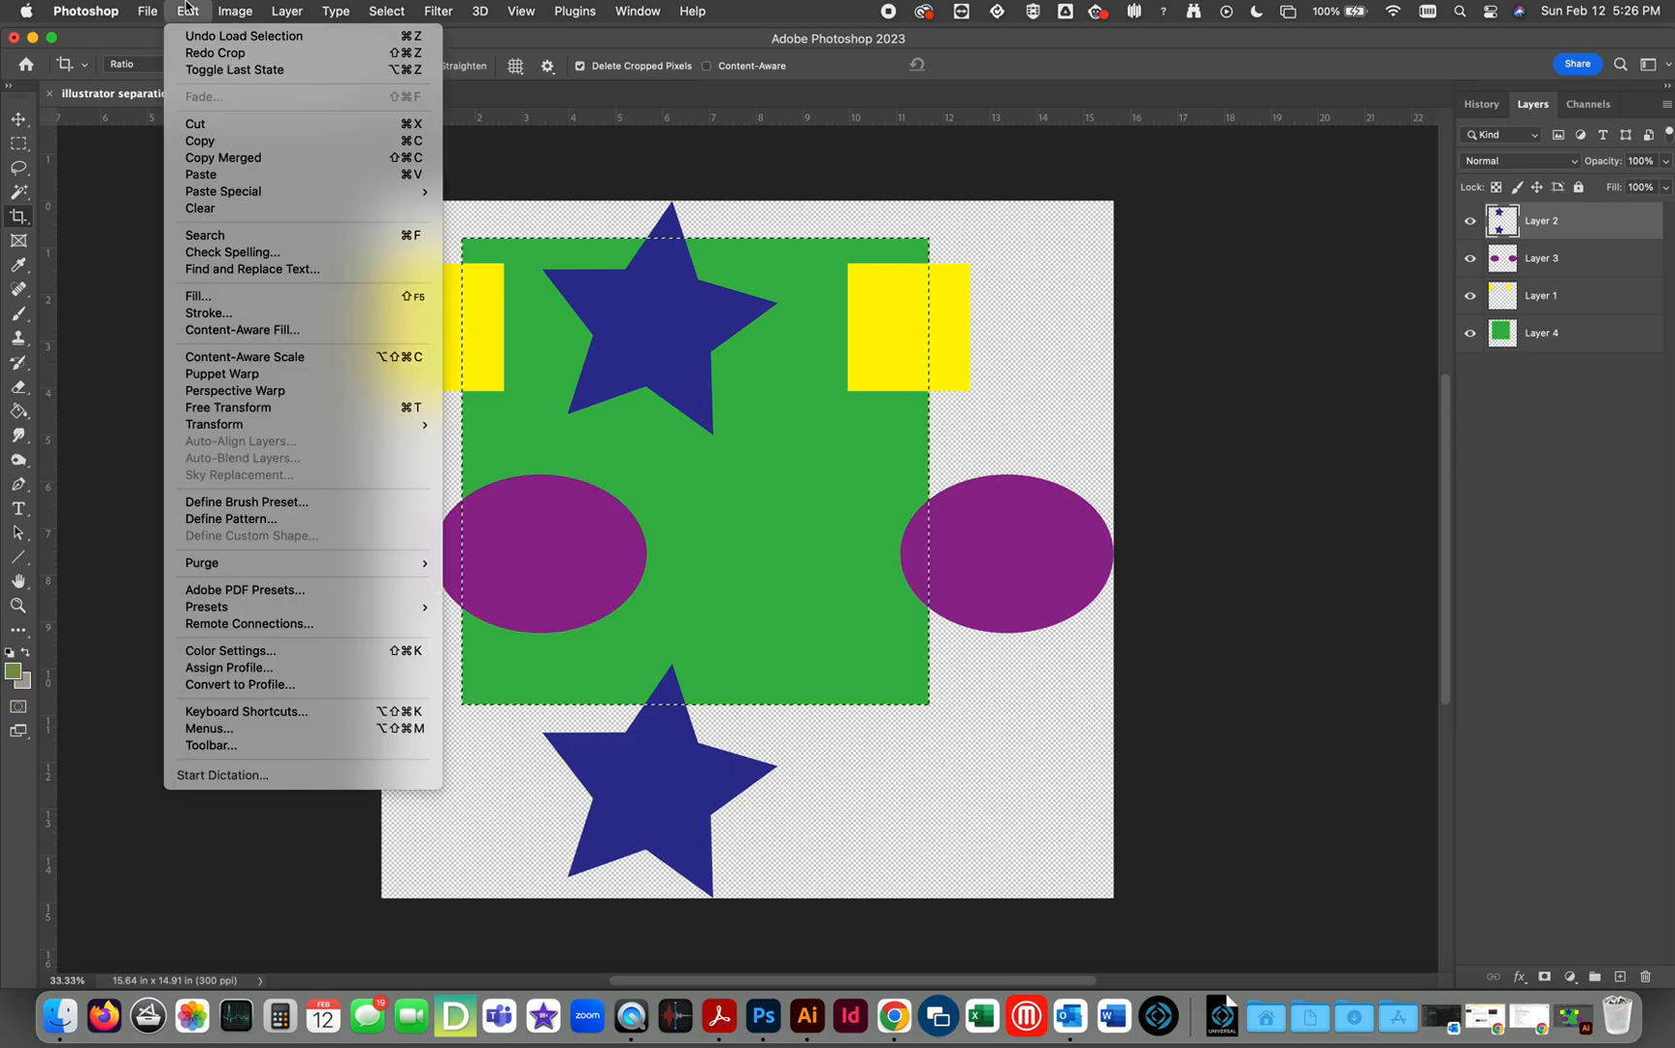
click(125, 237)
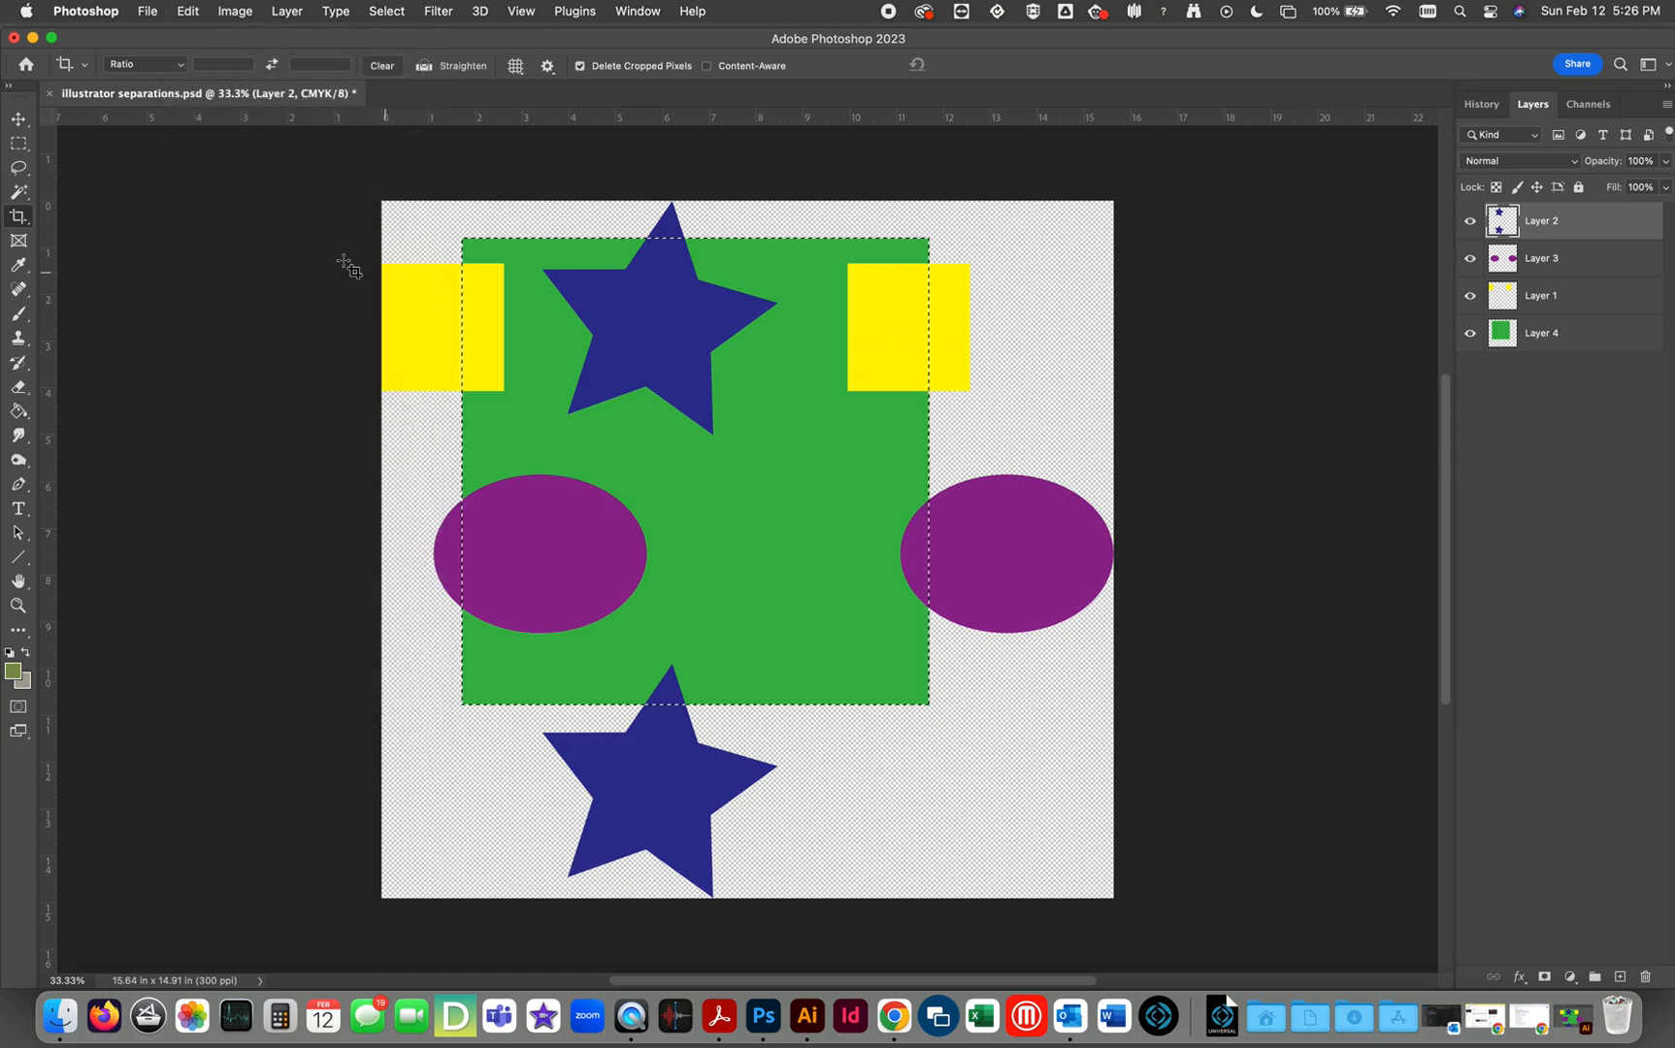
Crop the canvas to the selected green square.
click(16, 220)
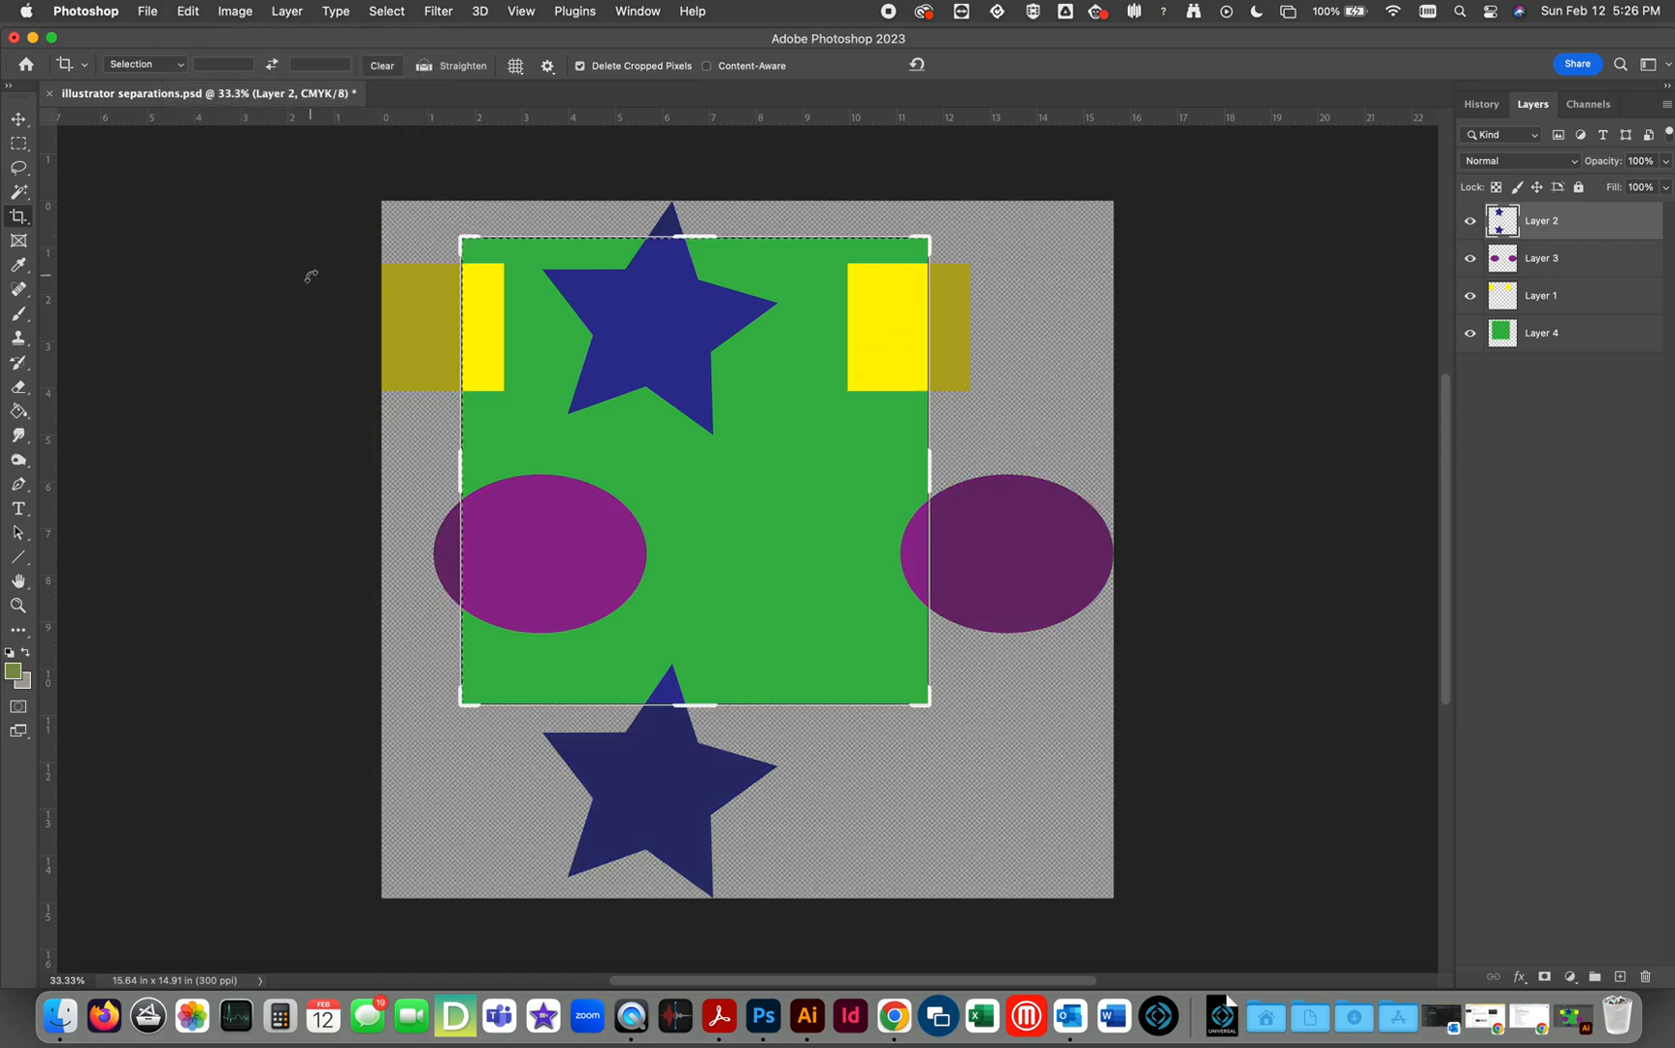
key(Return)
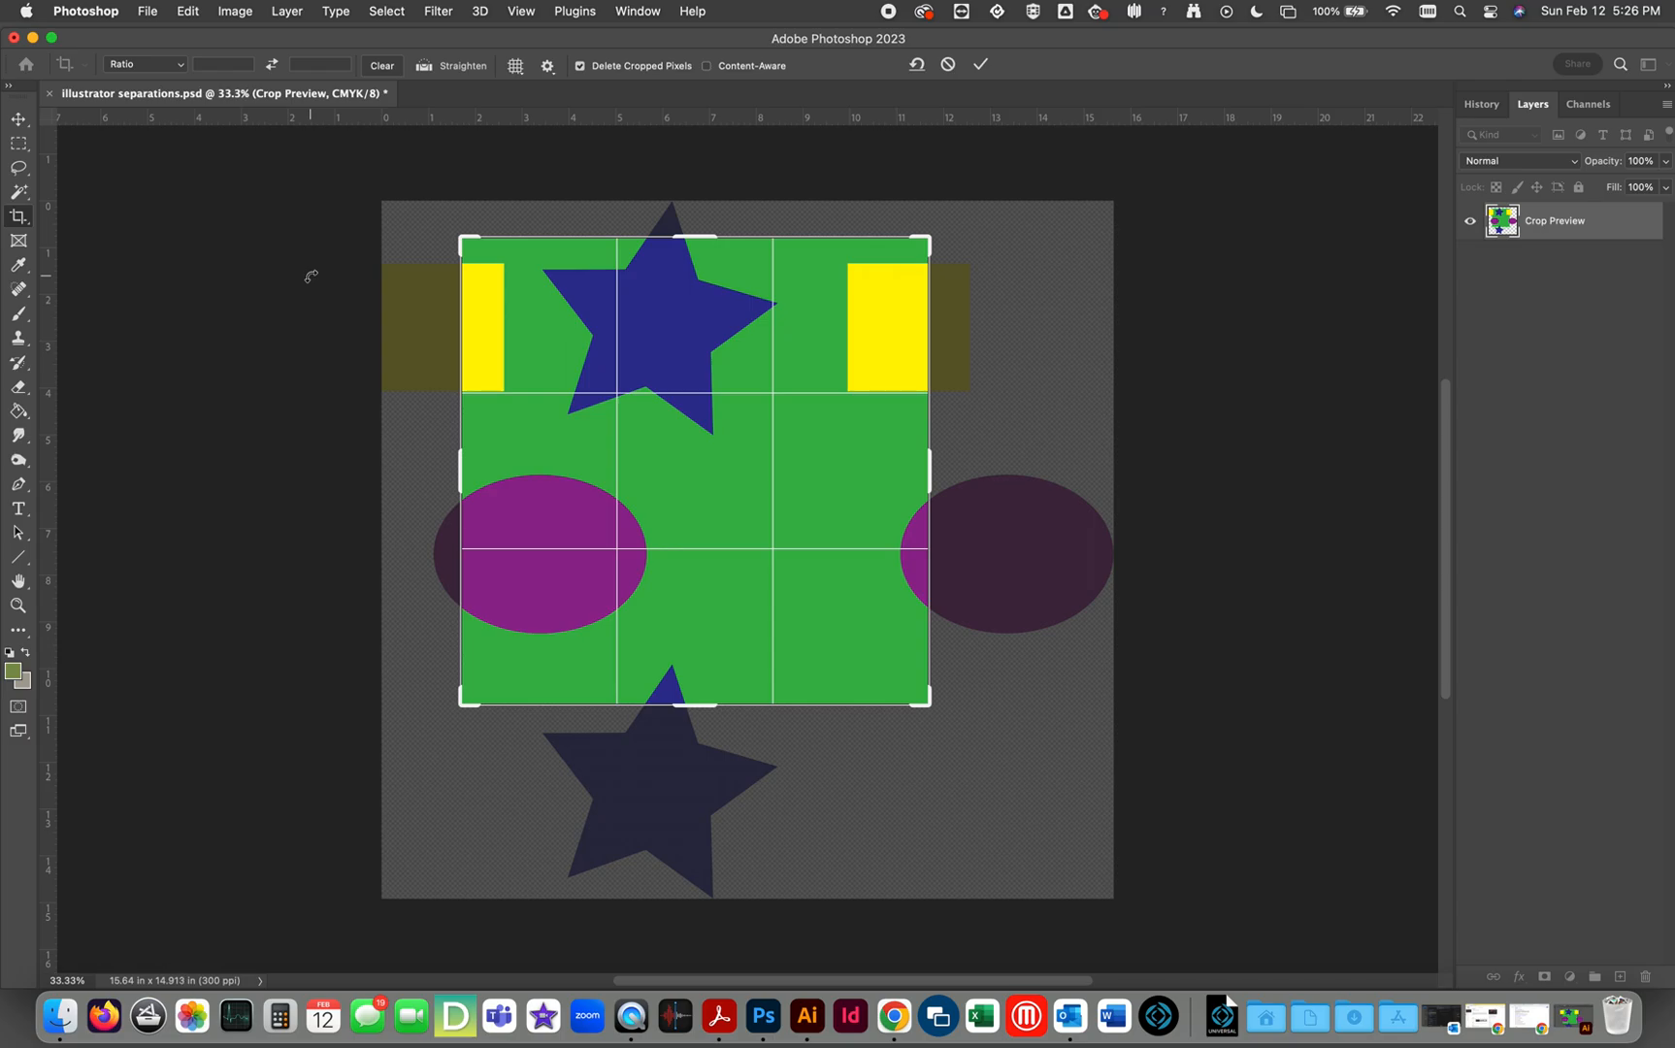
key(Return)
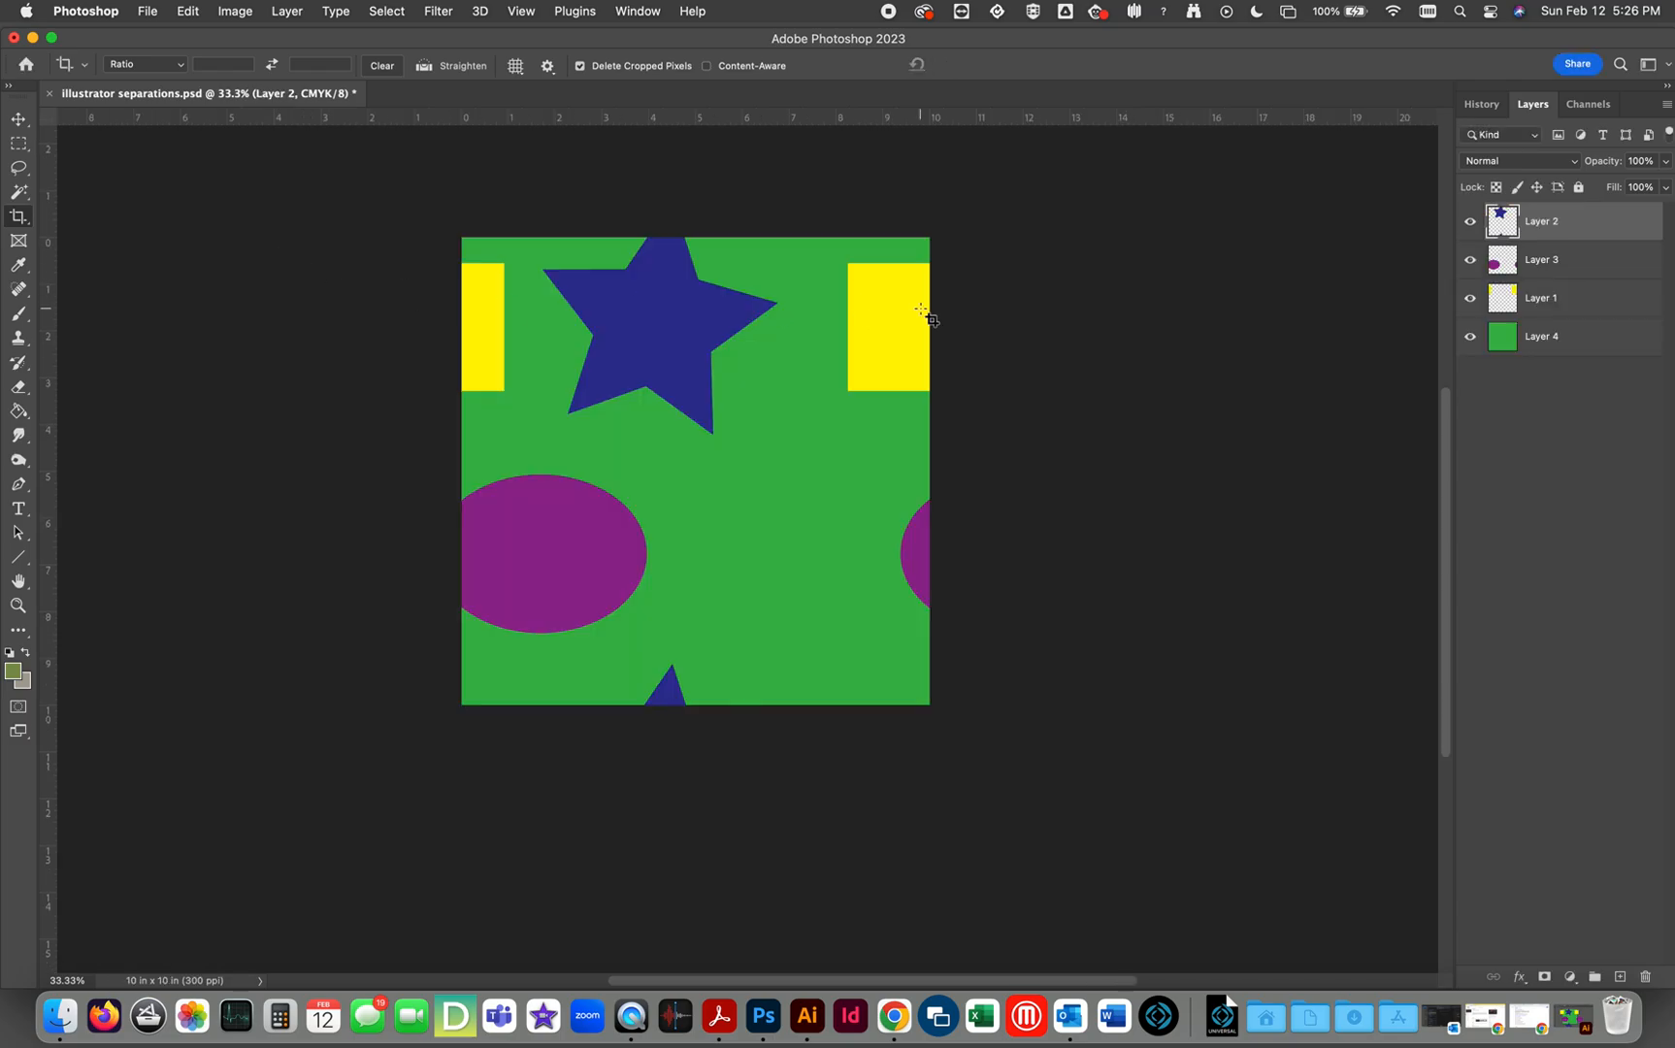
Hide all four layers and reshow them one by one from Layer 4 up to Layer 2 to review the separations.
drag(1470, 221, 1476, 396)
click(1470, 336)
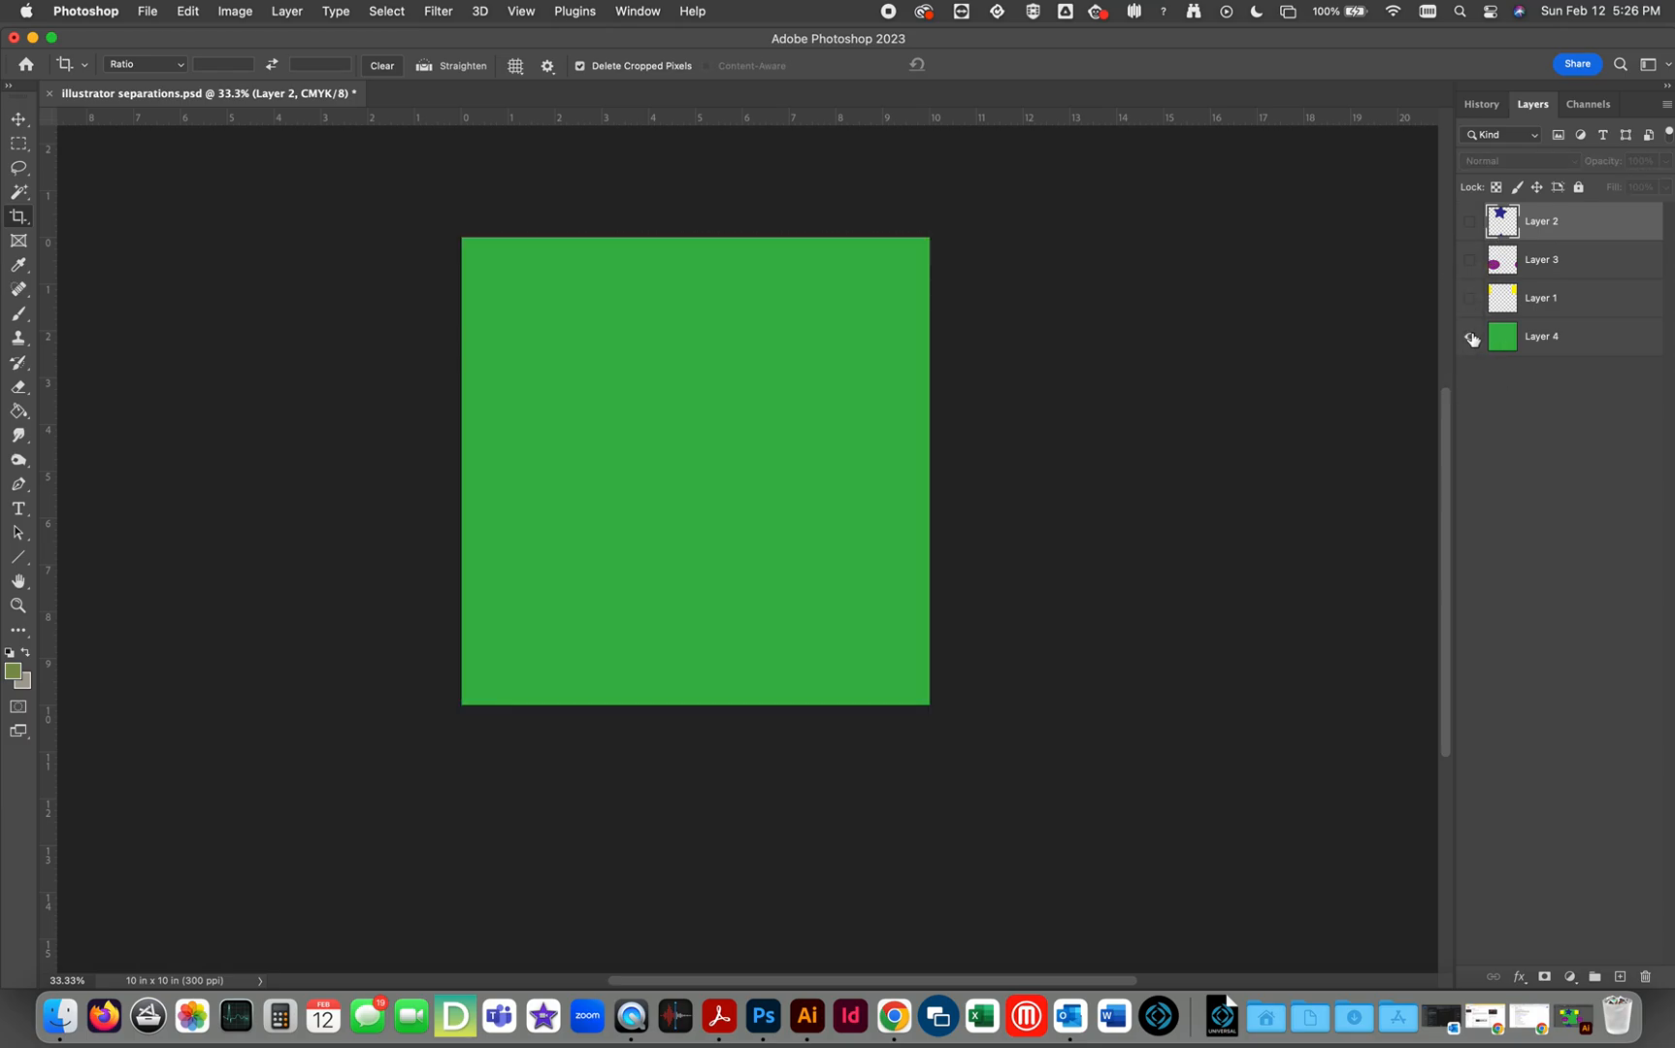
click(1471, 301)
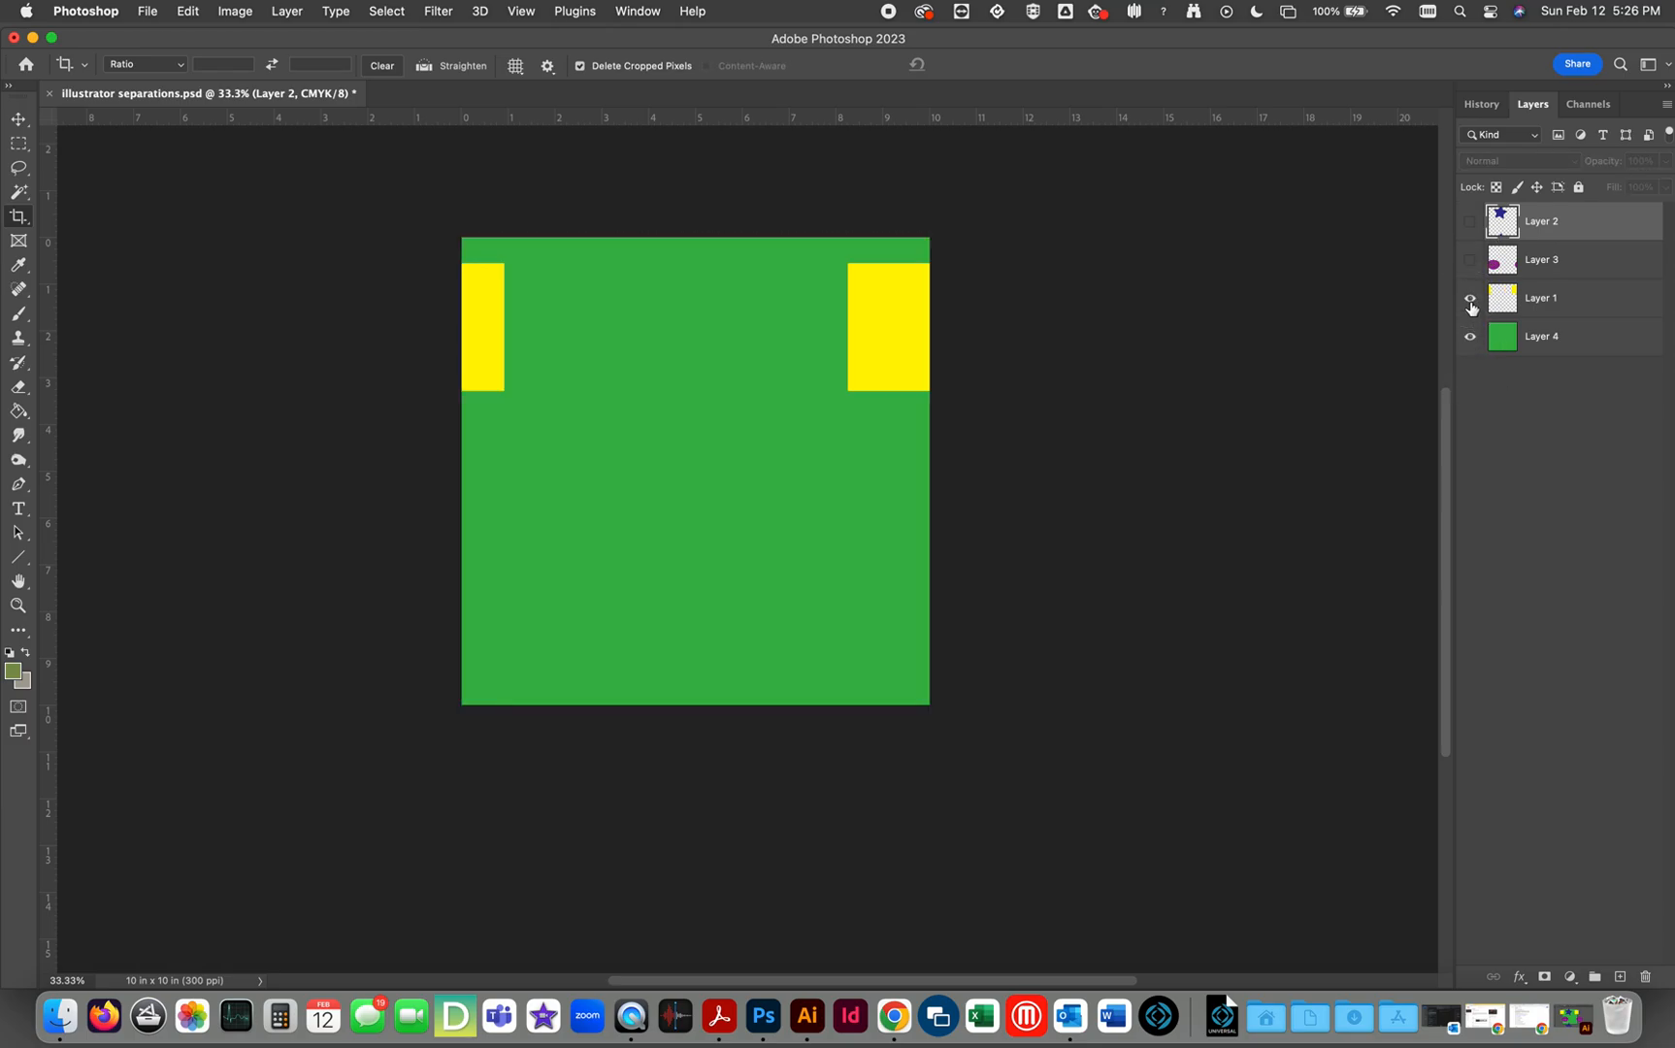
click(1470, 260)
click(1470, 222)
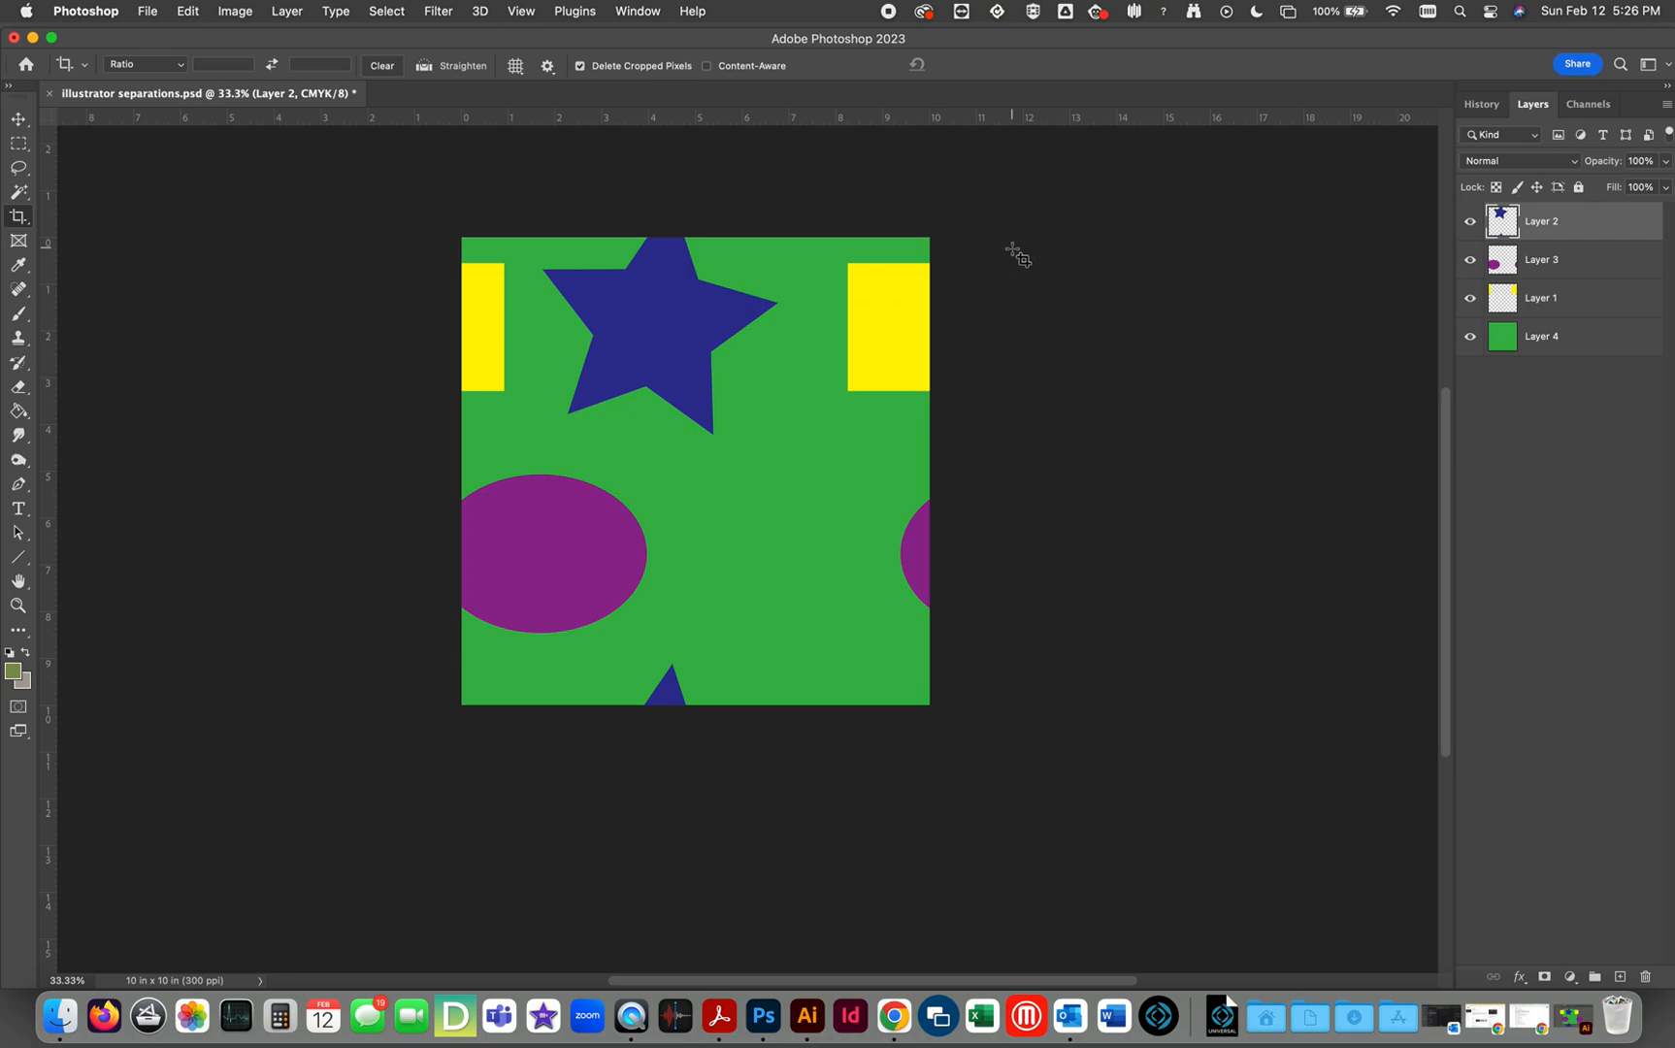
Hide and reshow Layer 2, Layer 3 and Layer 1 in turn to examine each cropped motif.
click(1471, 222)
click(1471, 222)
click(1471, 260)
click(1471, 260)
click(1471, 300)
click(1470, 300)
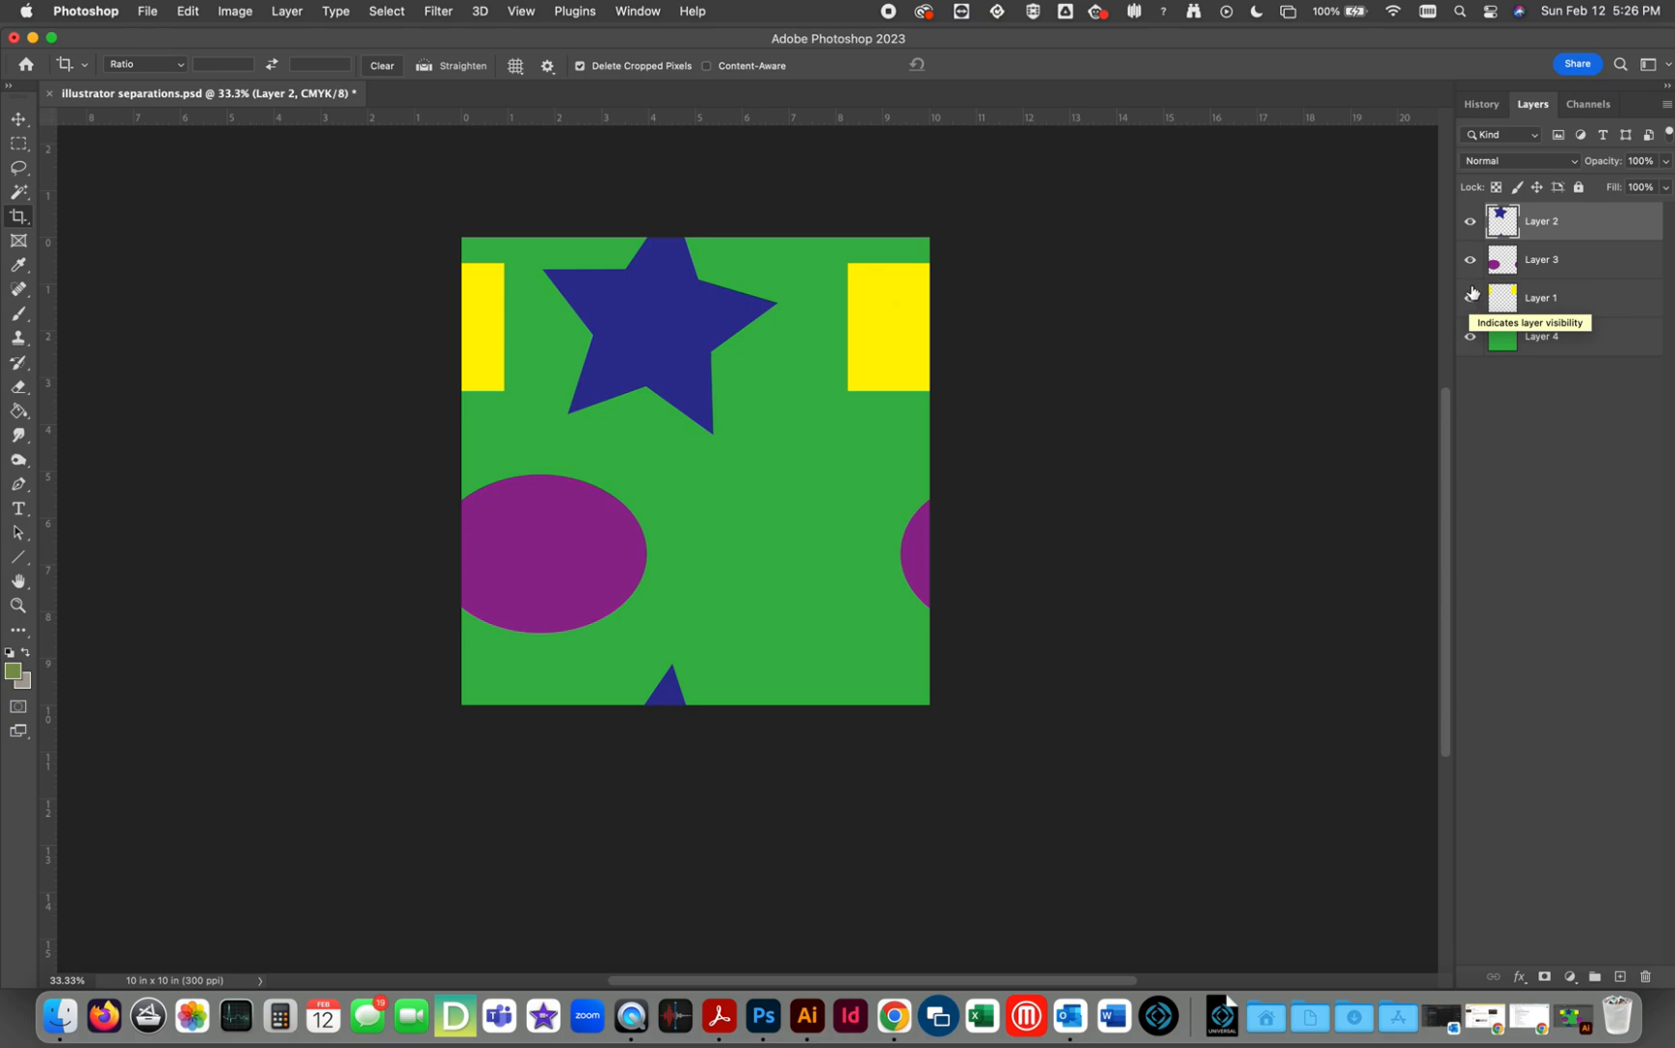
Undock the History, Layers and Channels group and float it over the canvas.
drag(1595, 87, 1128, 212)
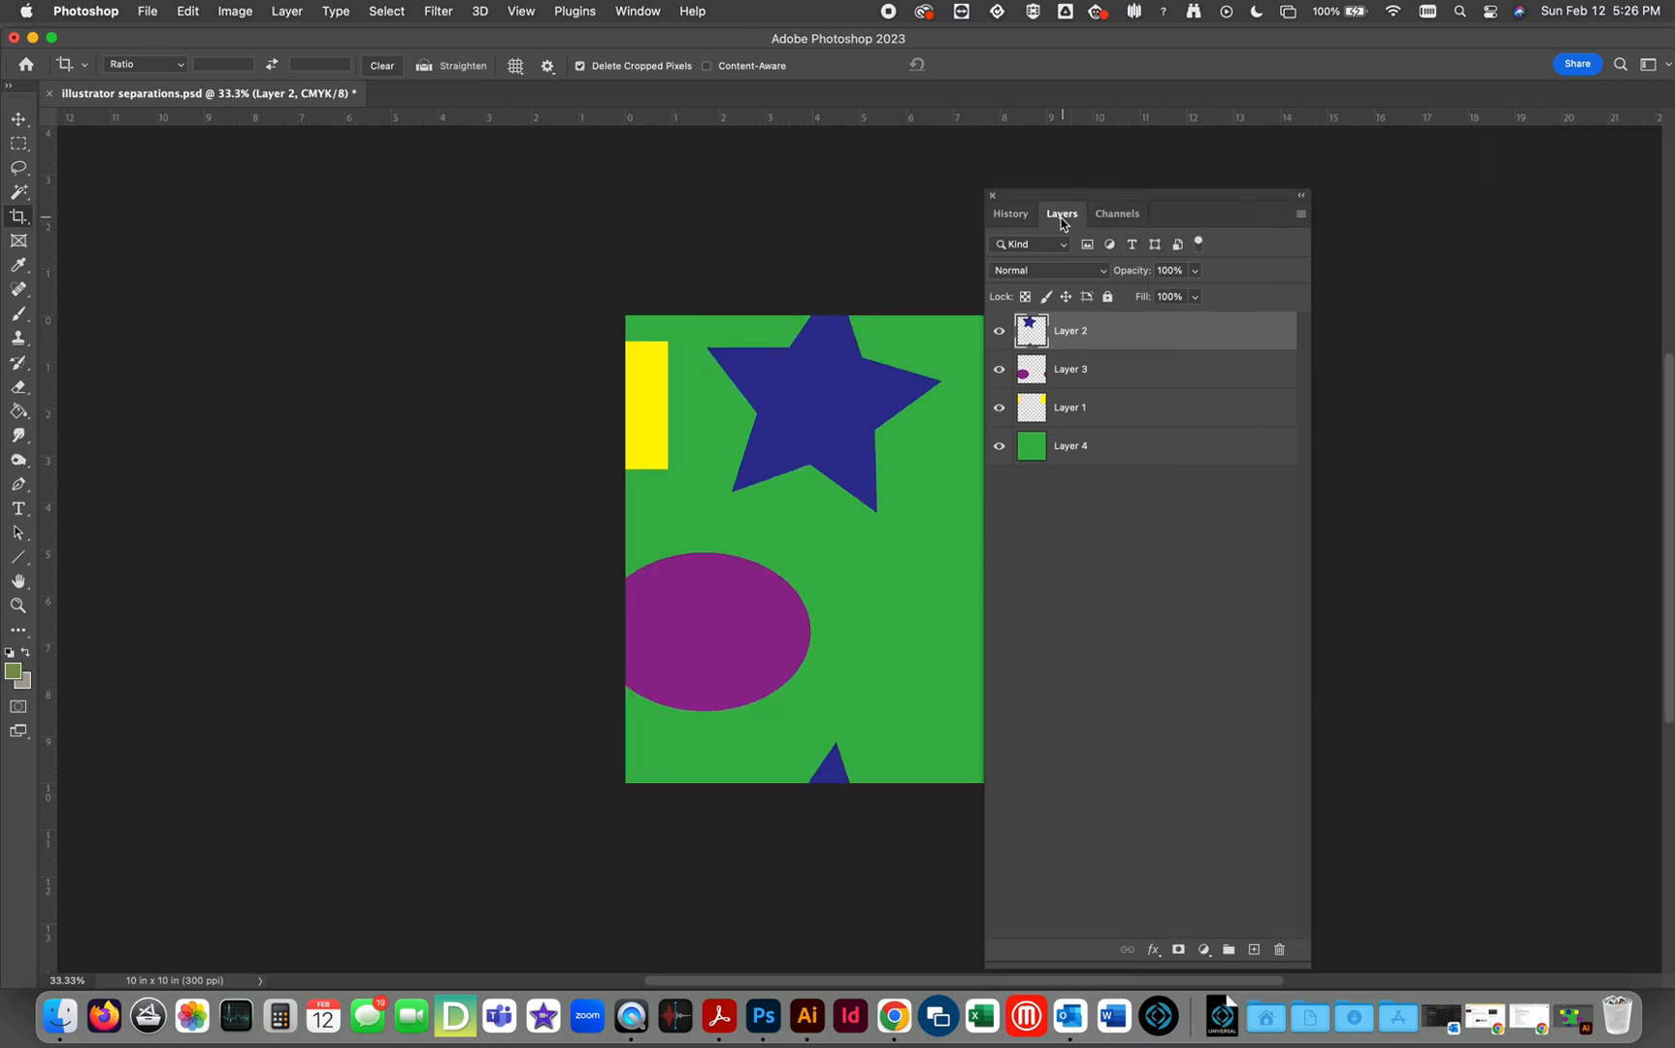
View the Cyan, Magenta and Yellow channels one at a time, and show the CMYK composite again.
click(1119, 215)
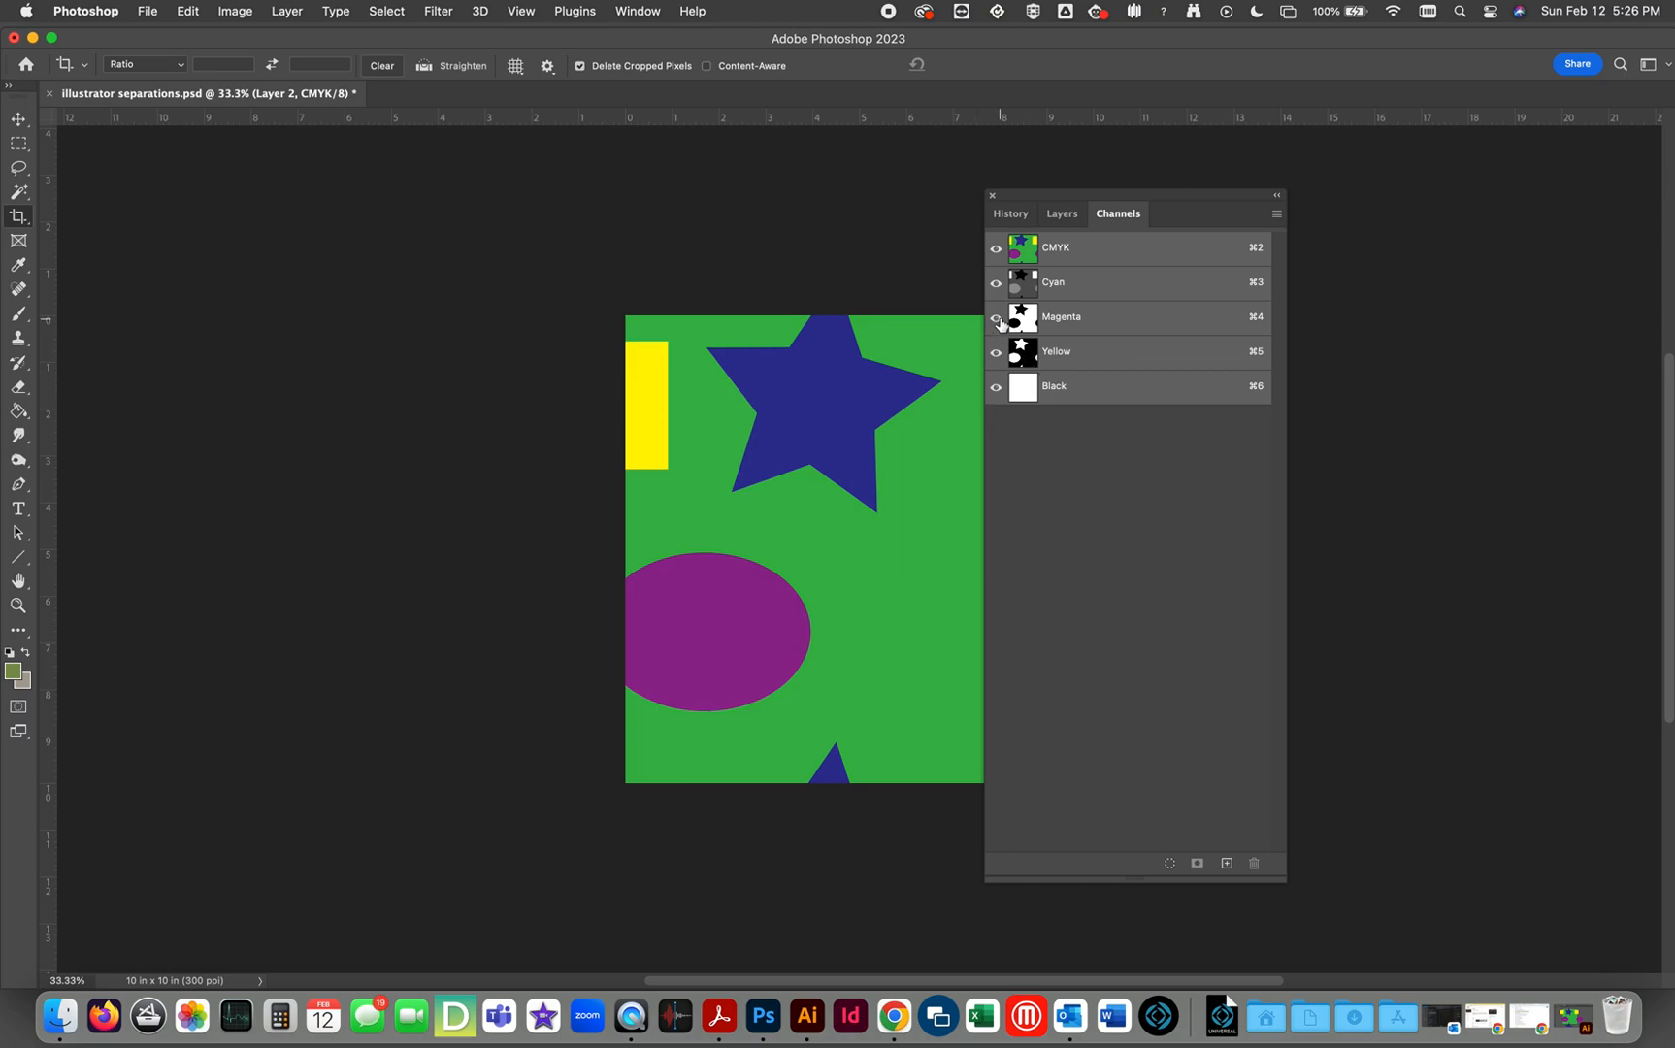
key(super+3)
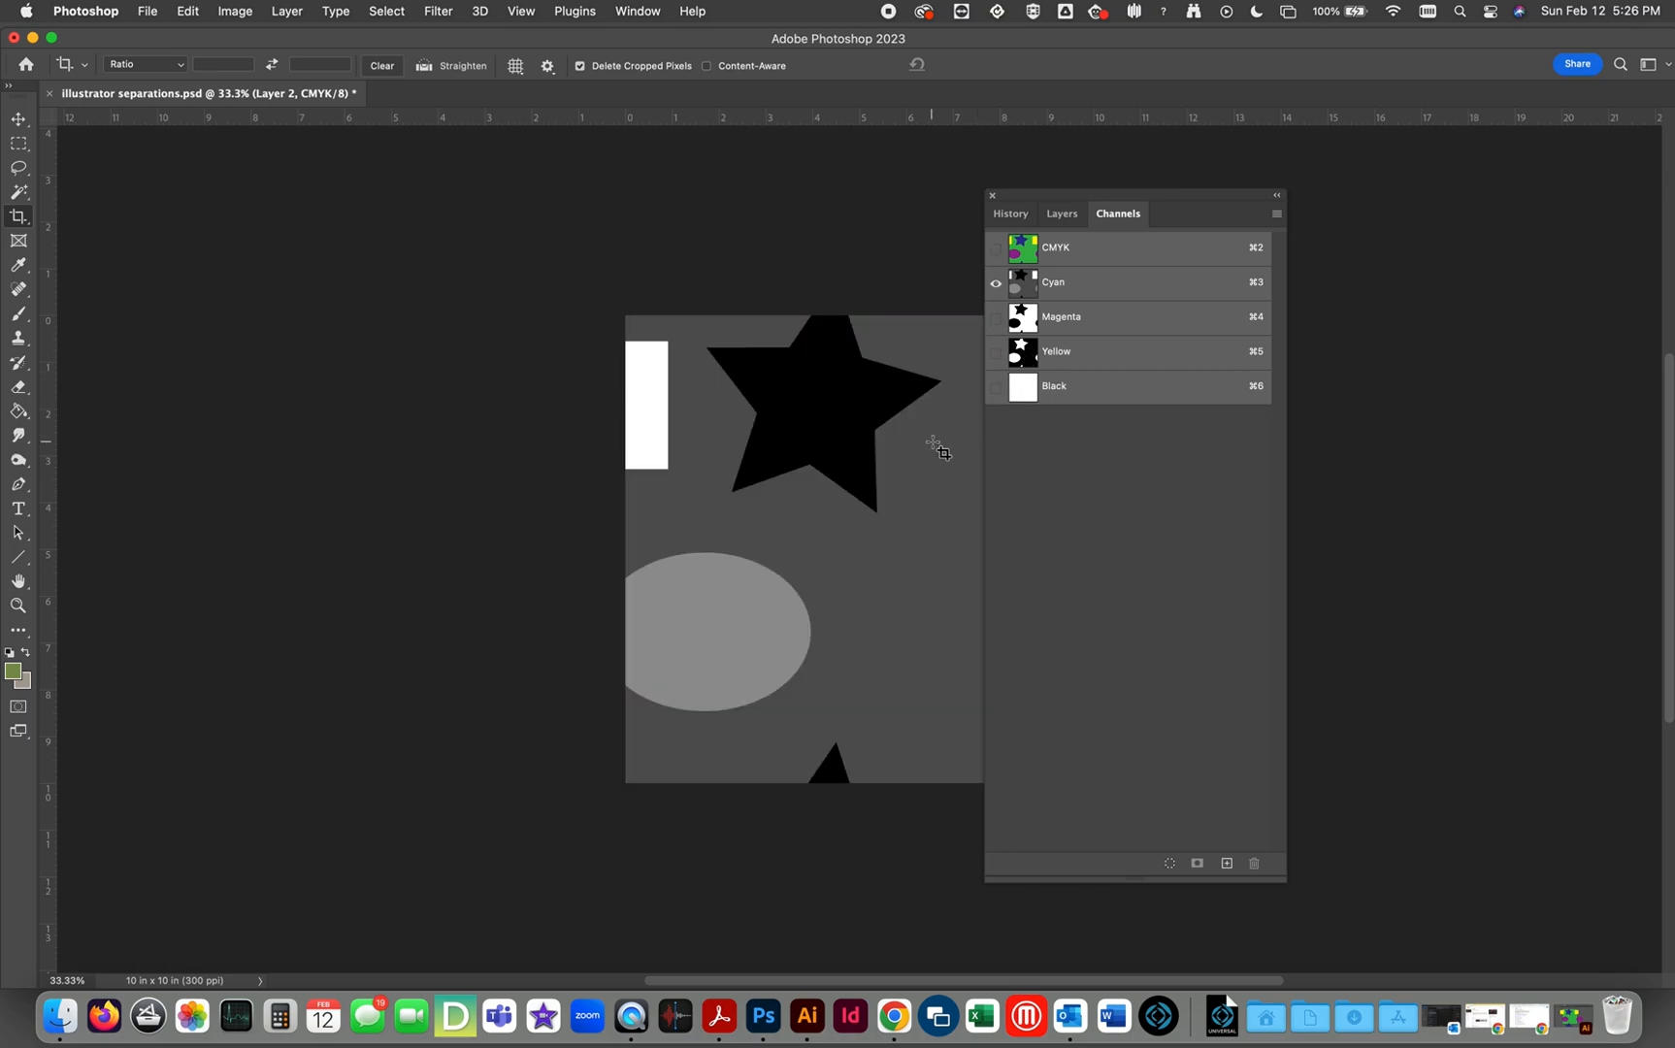
click(1092, 321)
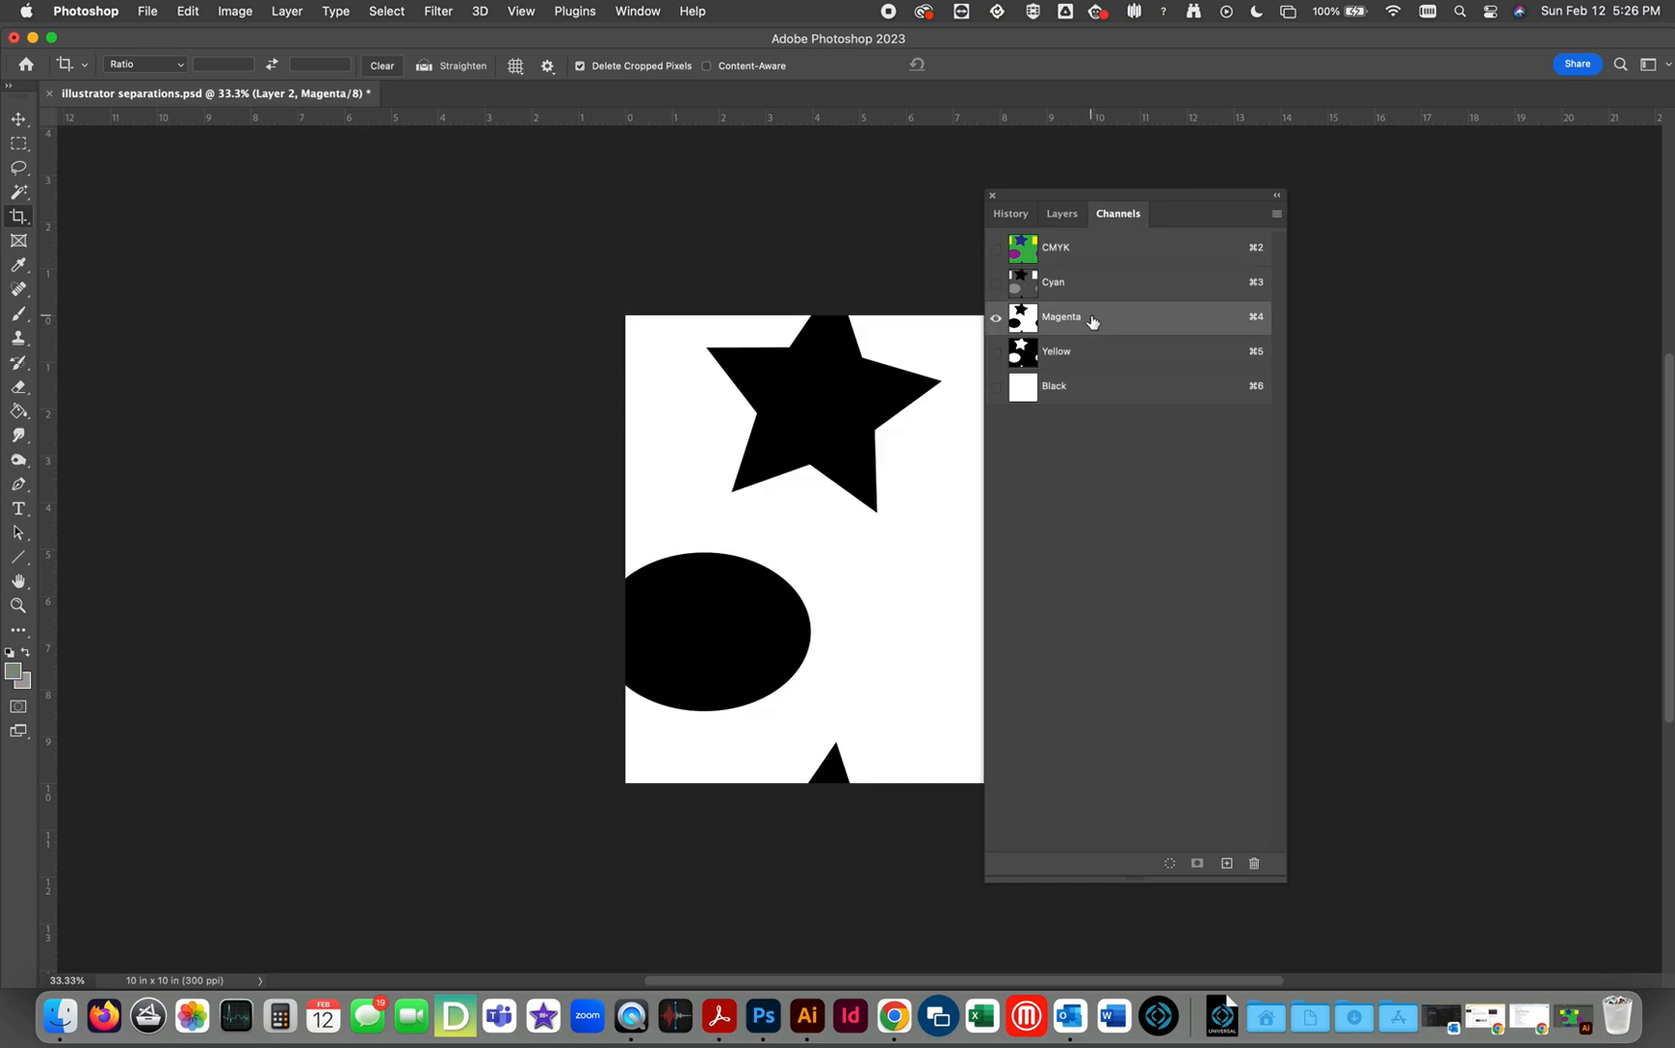
click(1085, 359)
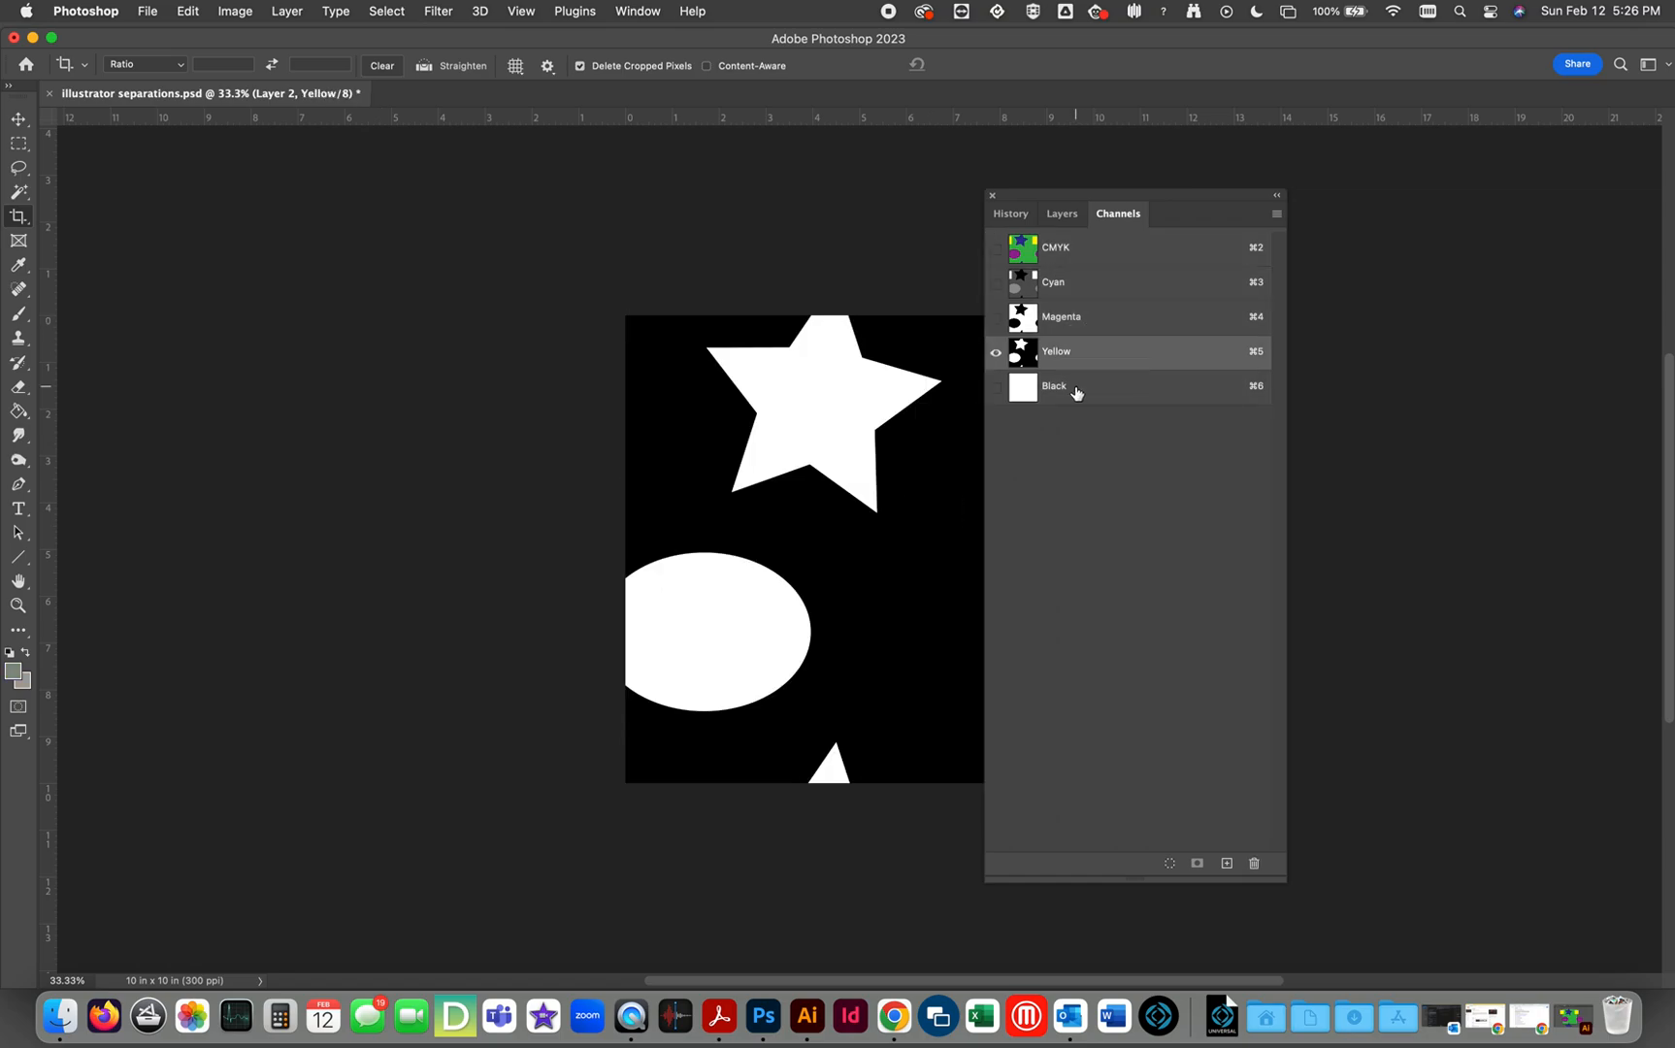
click(996, 249)
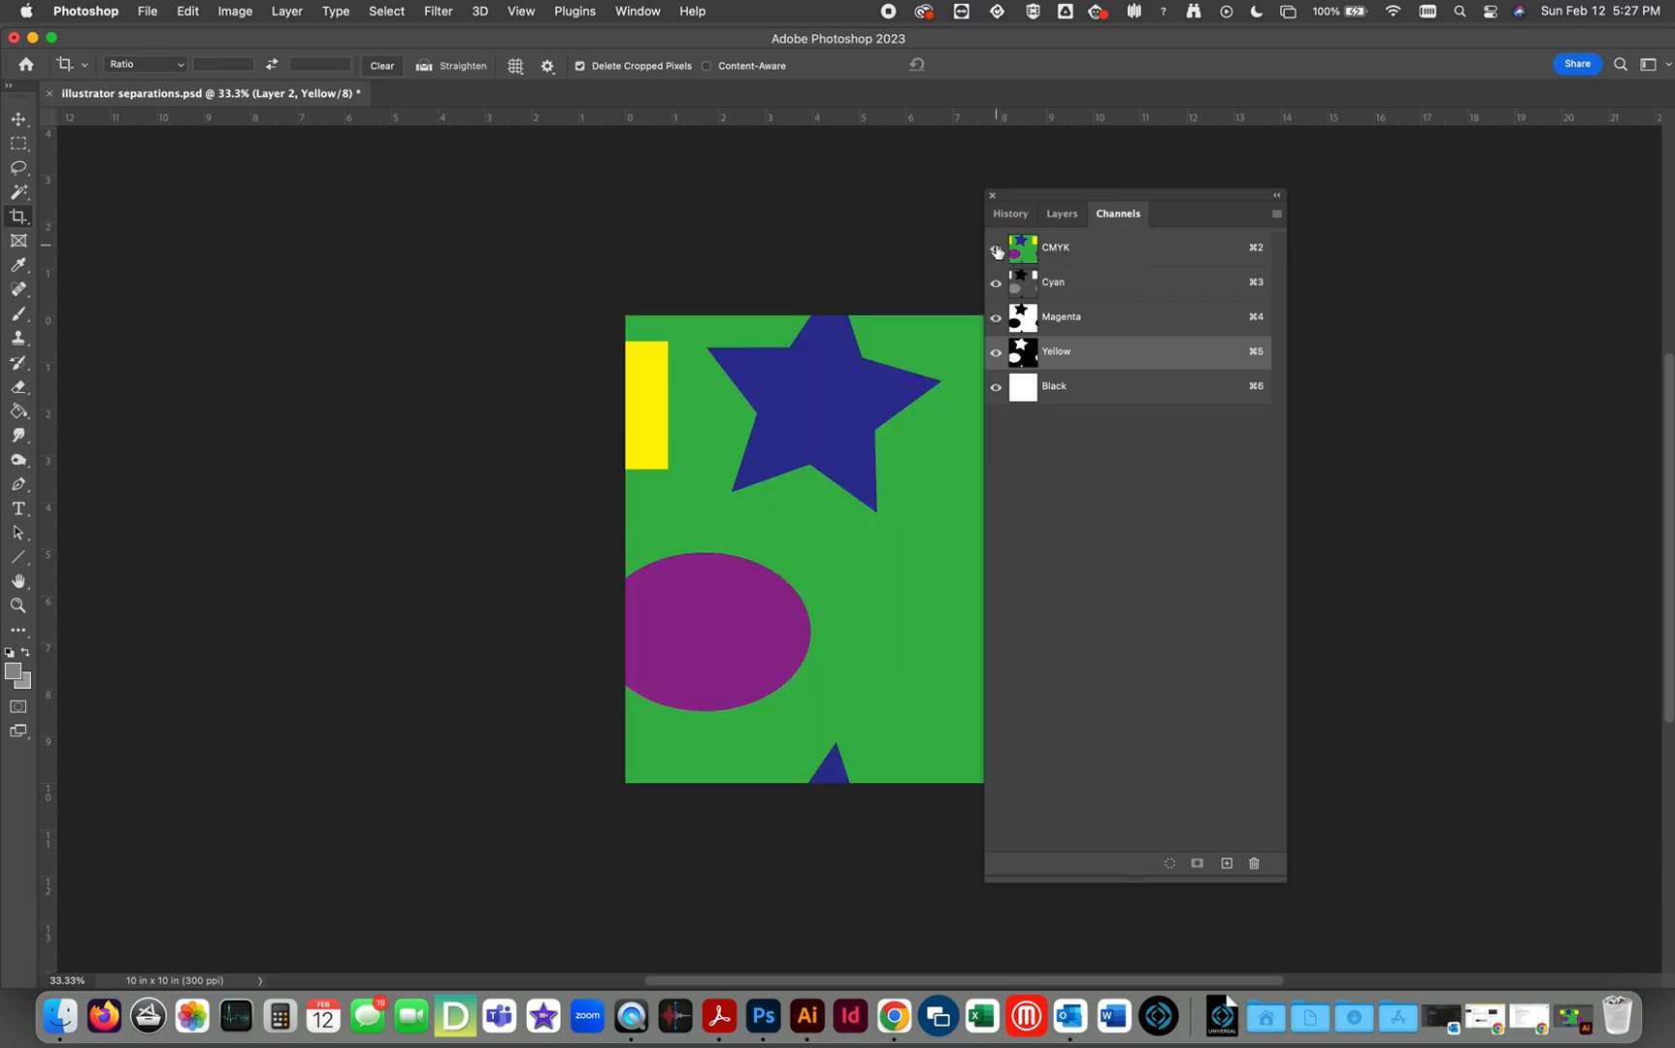
Select and copy the whole canvas on Layer 2, and paste its star into a new alpha channel.
click(1067, 223)
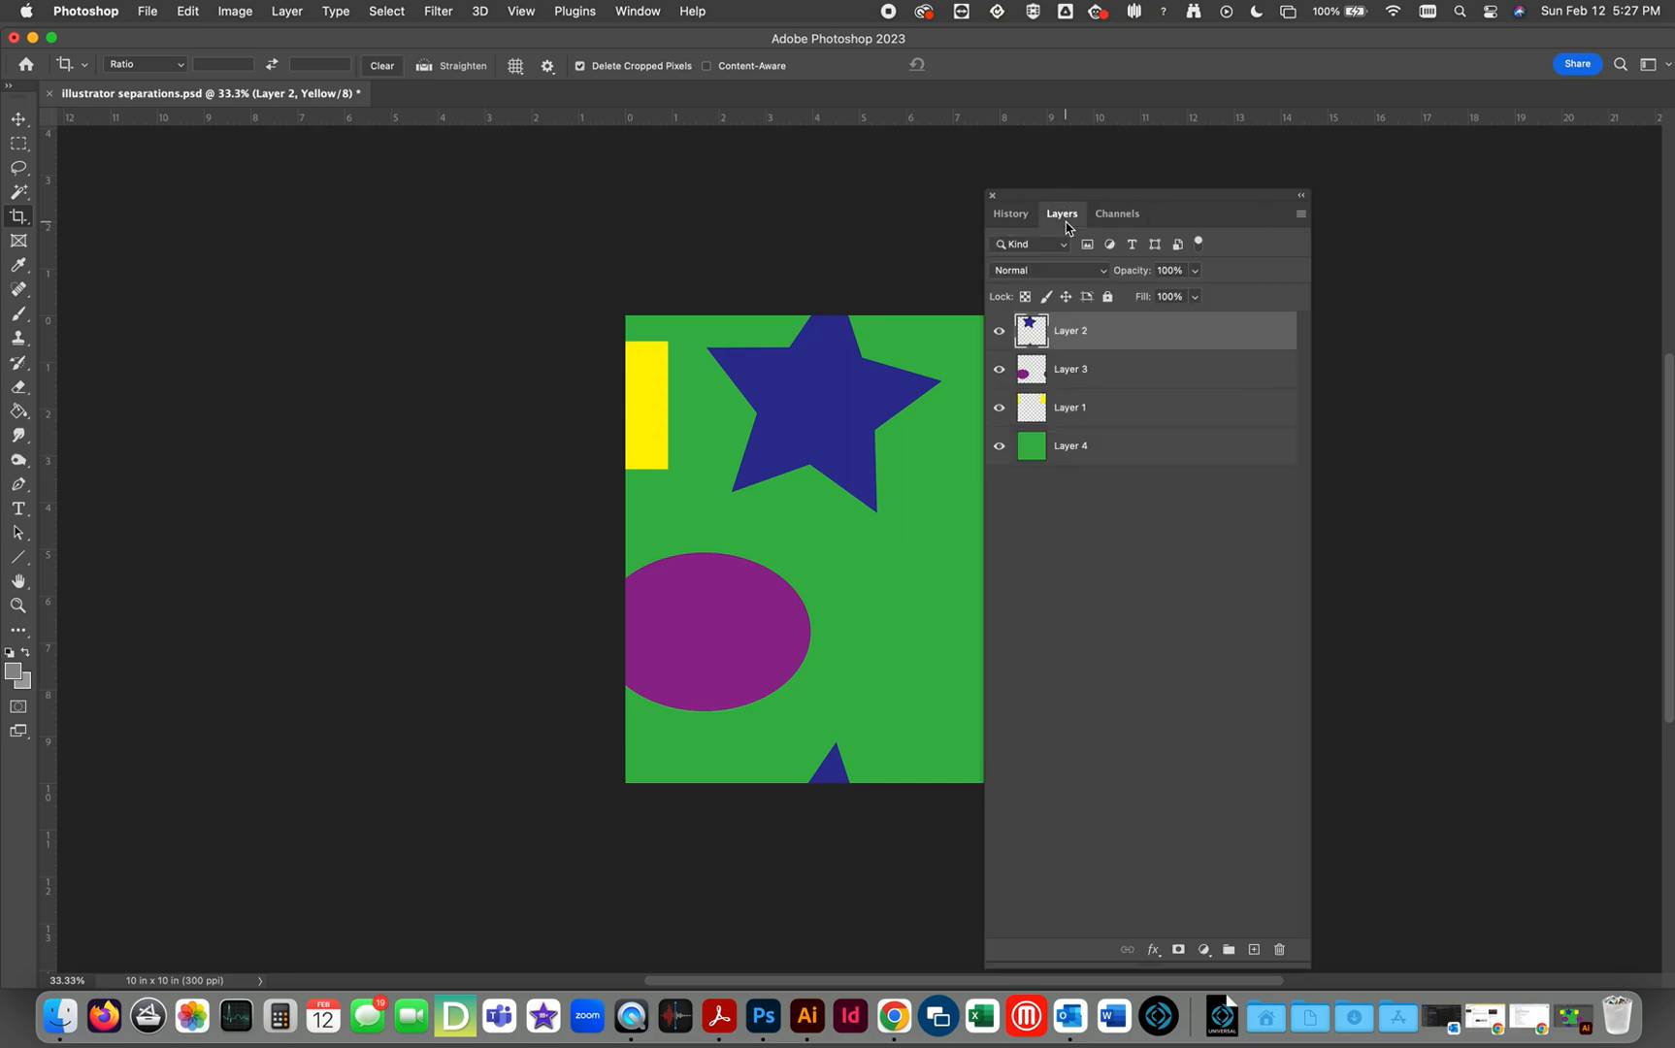
super+click(1035, 338)
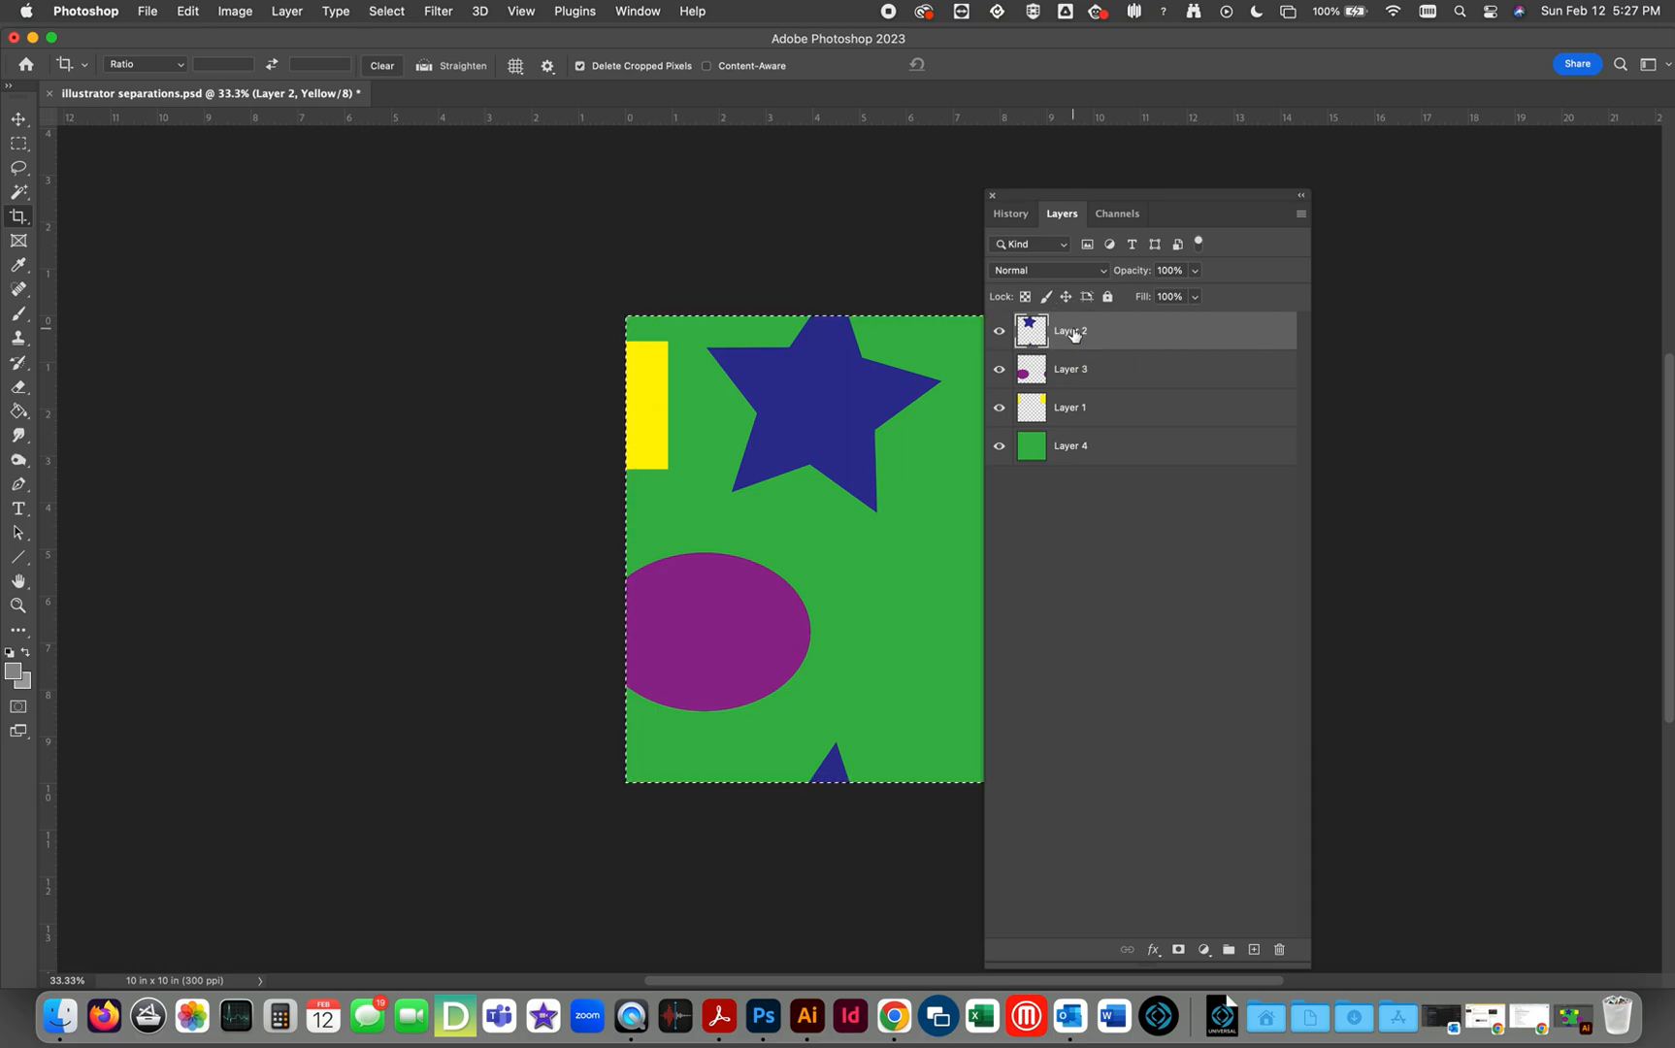
click(1118, 214)
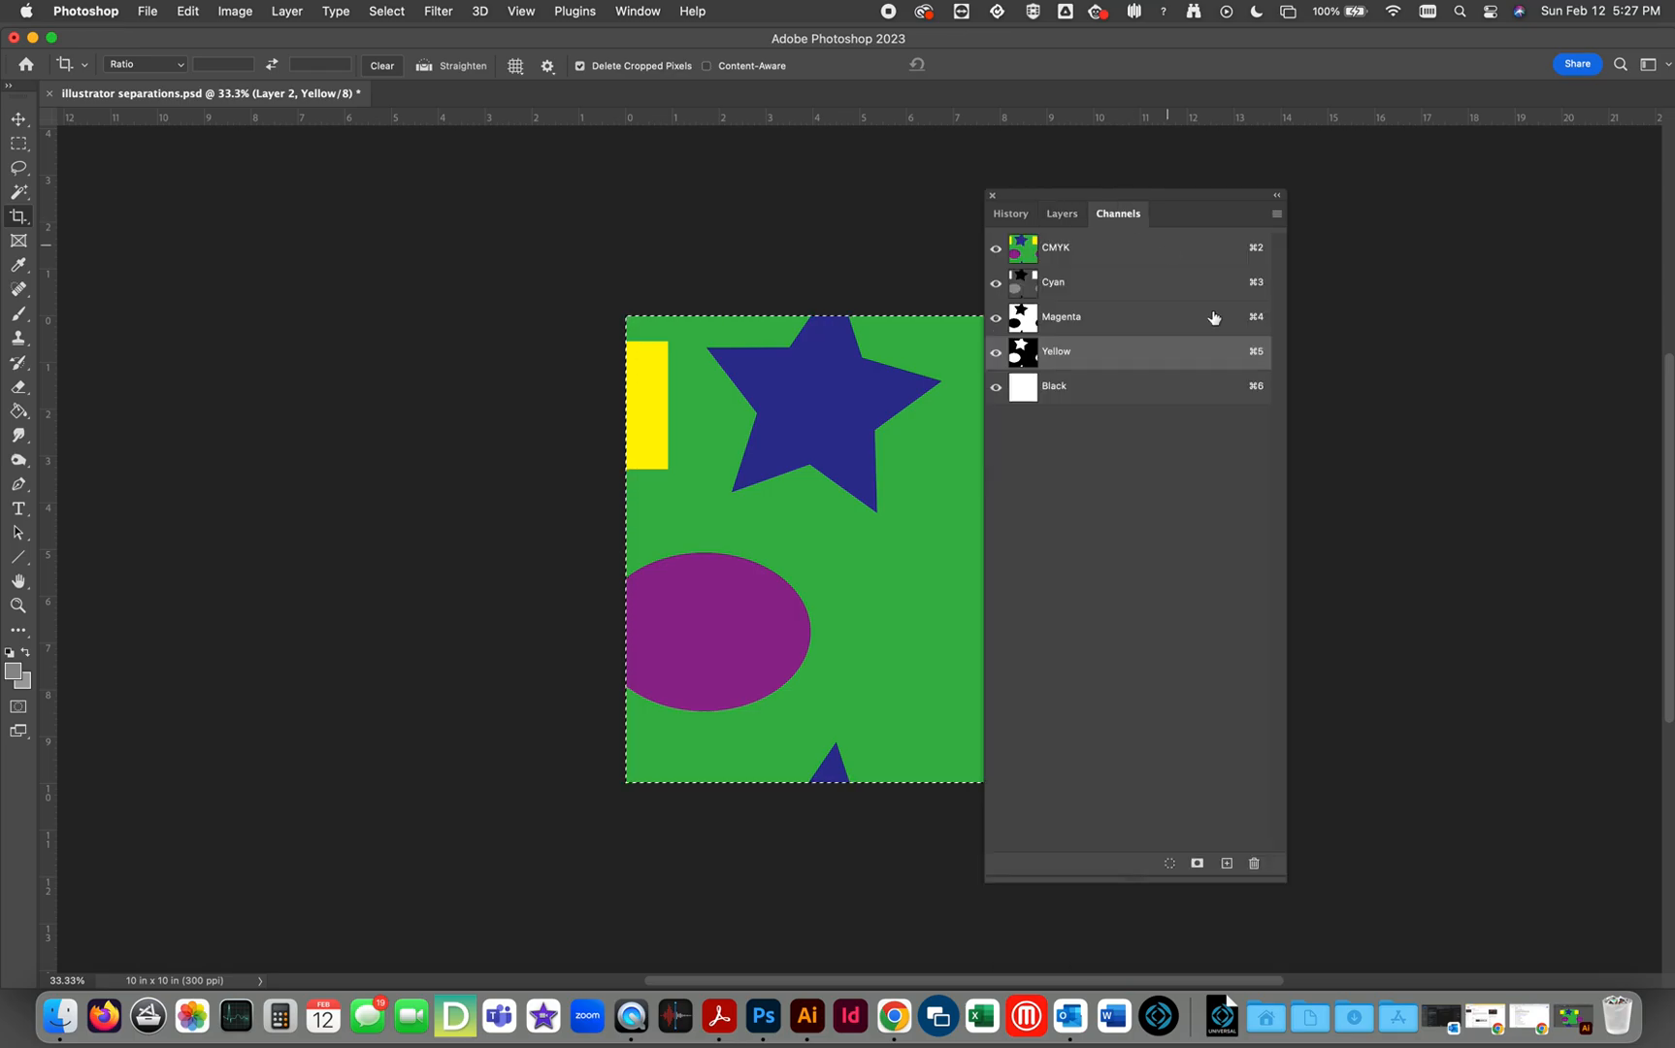
click(1227, 865)
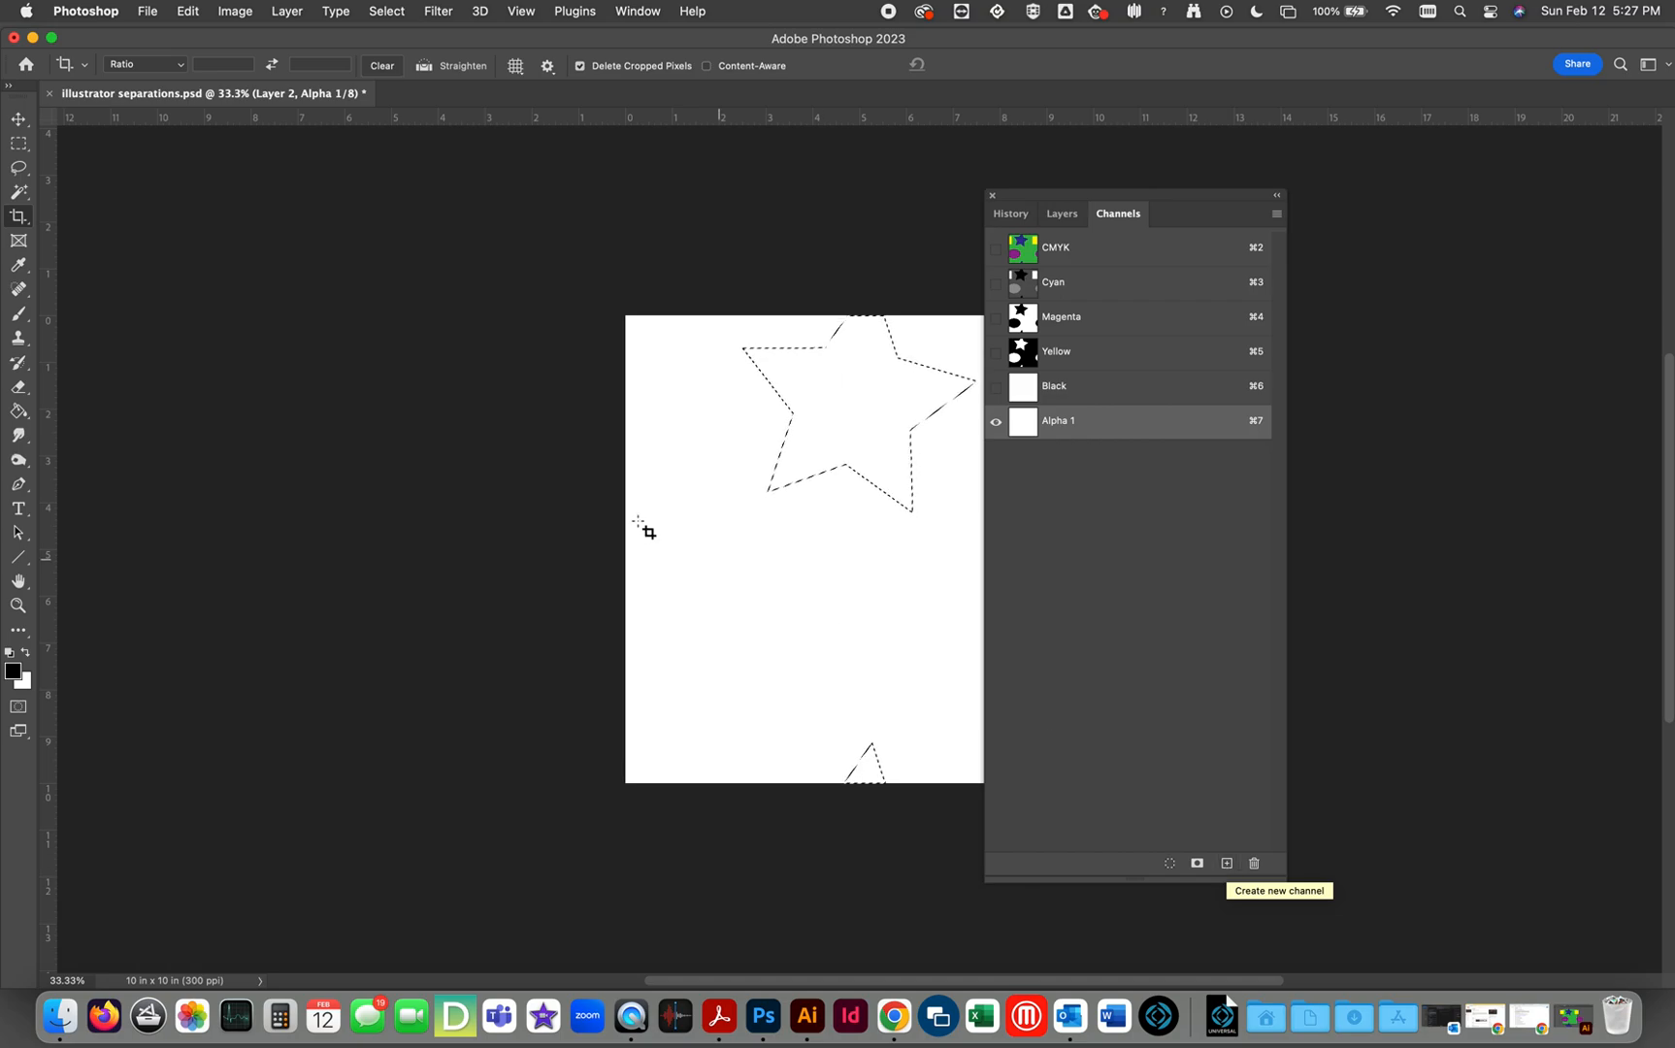
Fill the pasted star selection in the Alpha 1 channel with black.
click(187, 11)
click(245, 300)
click(947, 380)
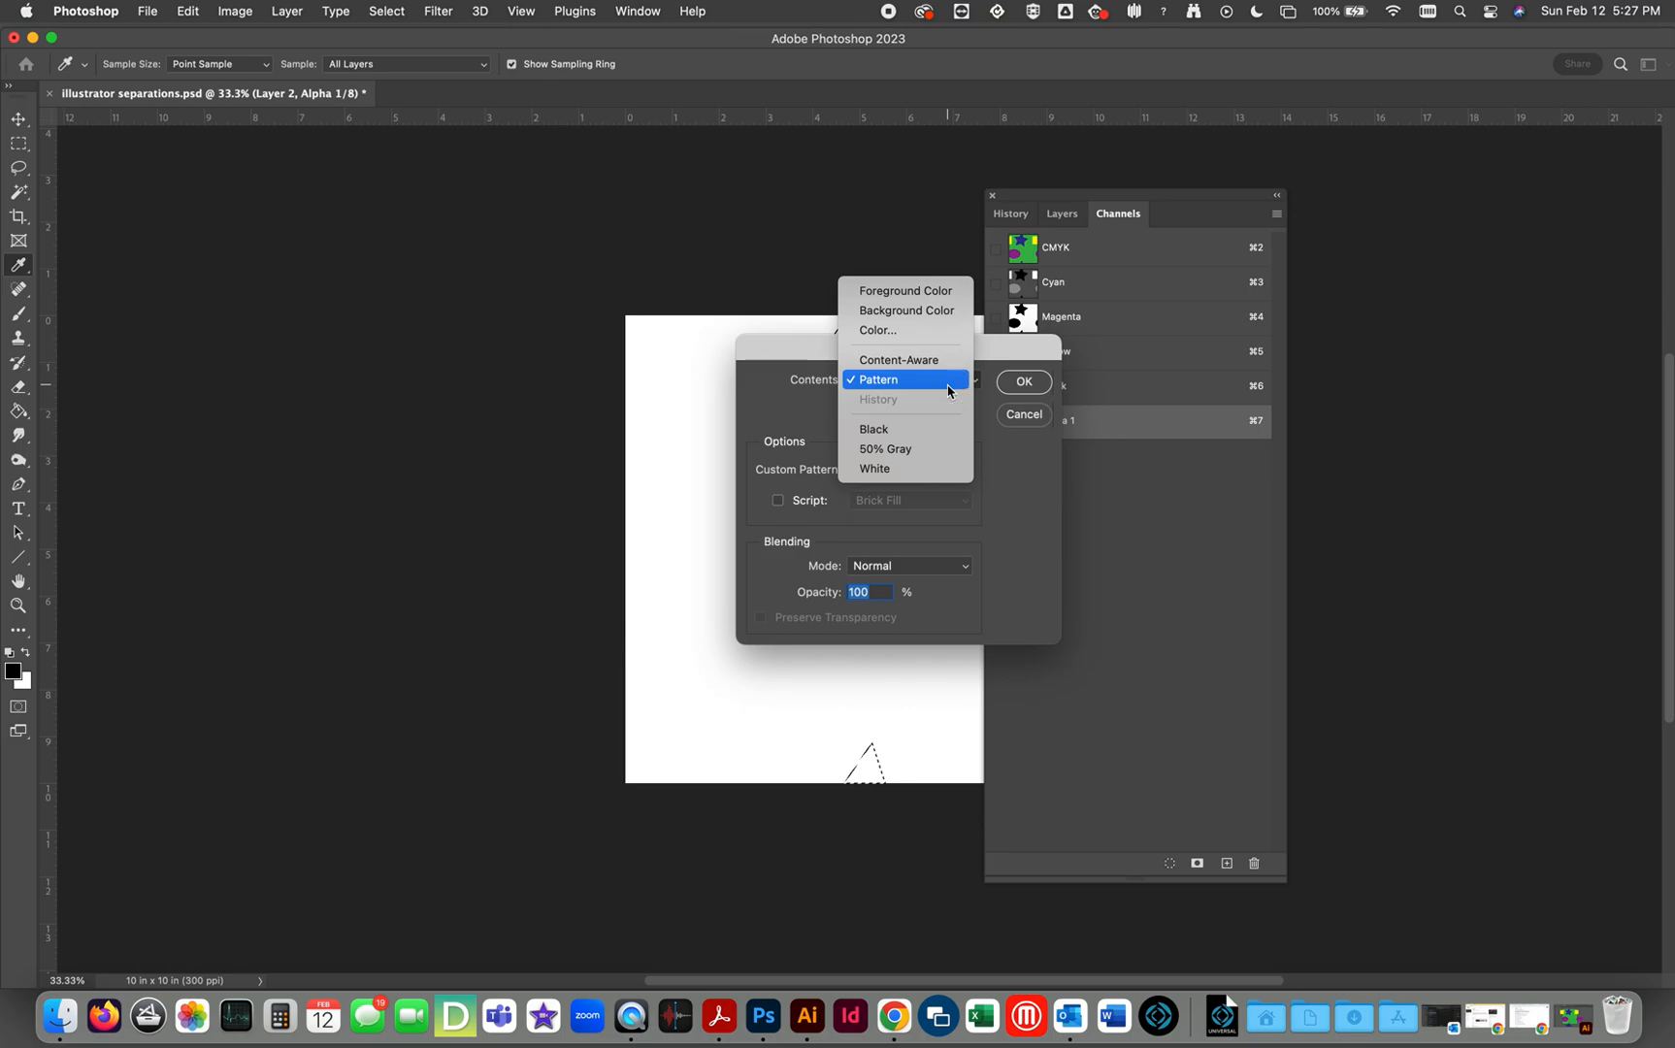
click(903, 427)
click(1041, 392)
Move the floating panel group clear of the canvas, and undo the accidental crop, the black fill and the pasted star.
key(c)
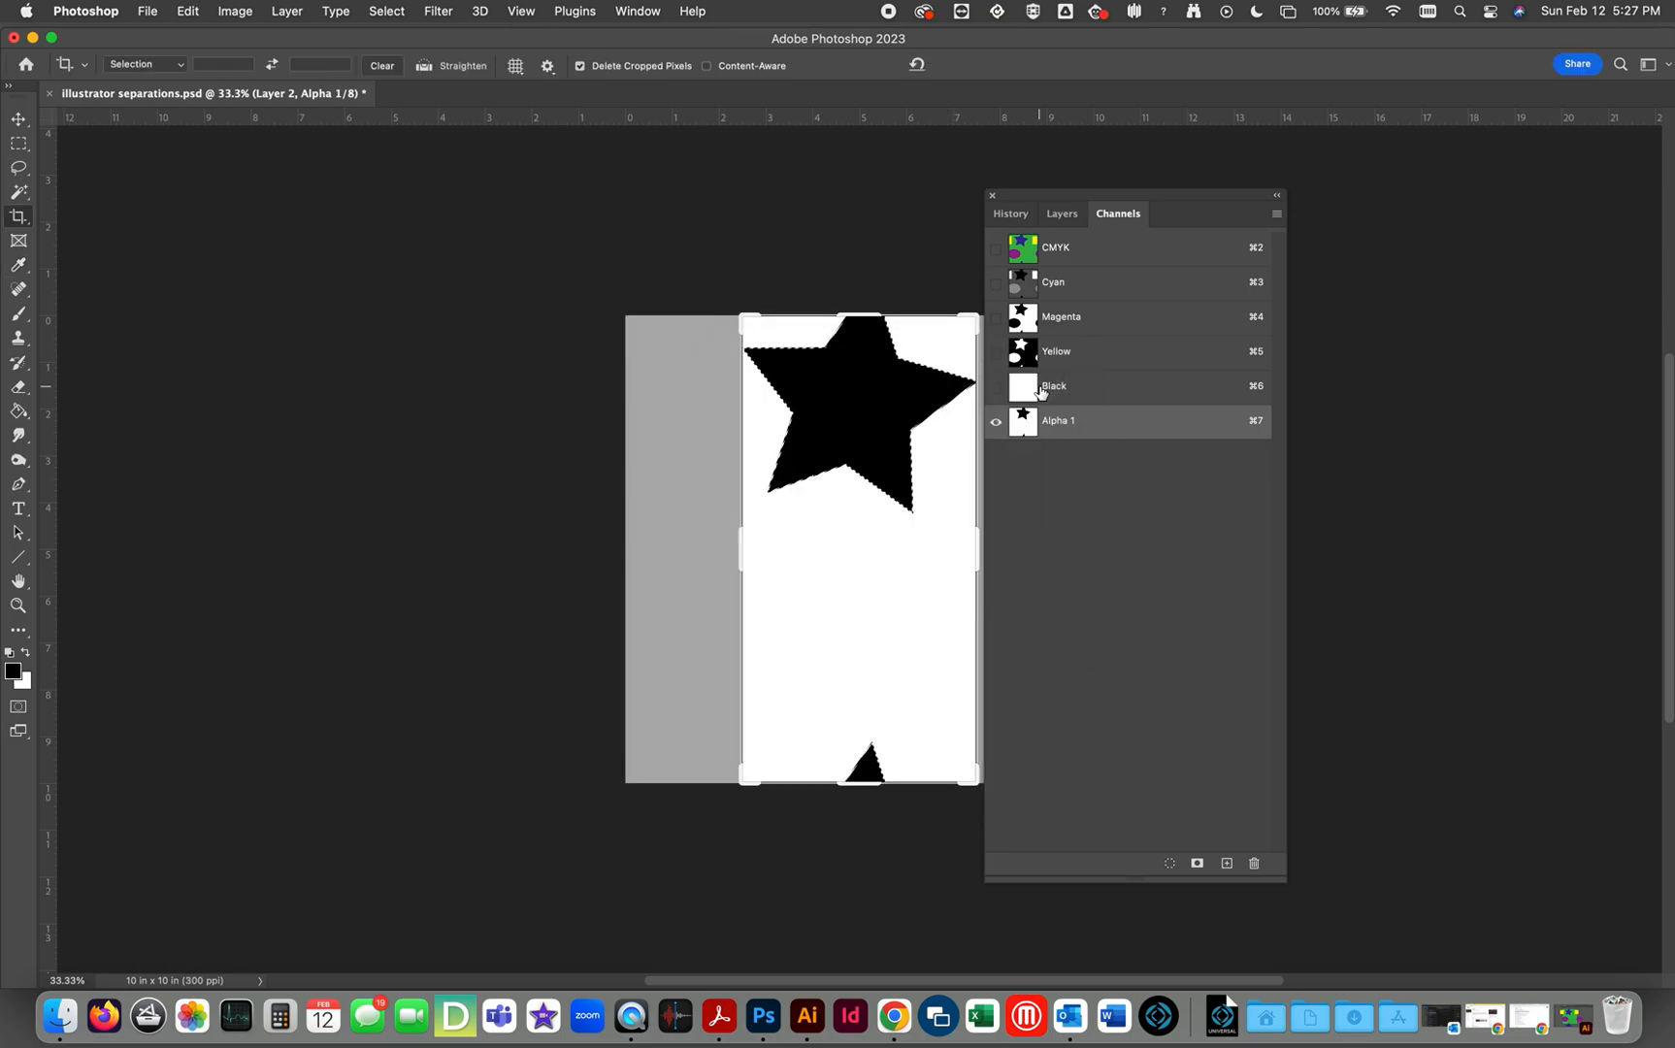
drag(1049, 203, 1321, 207)
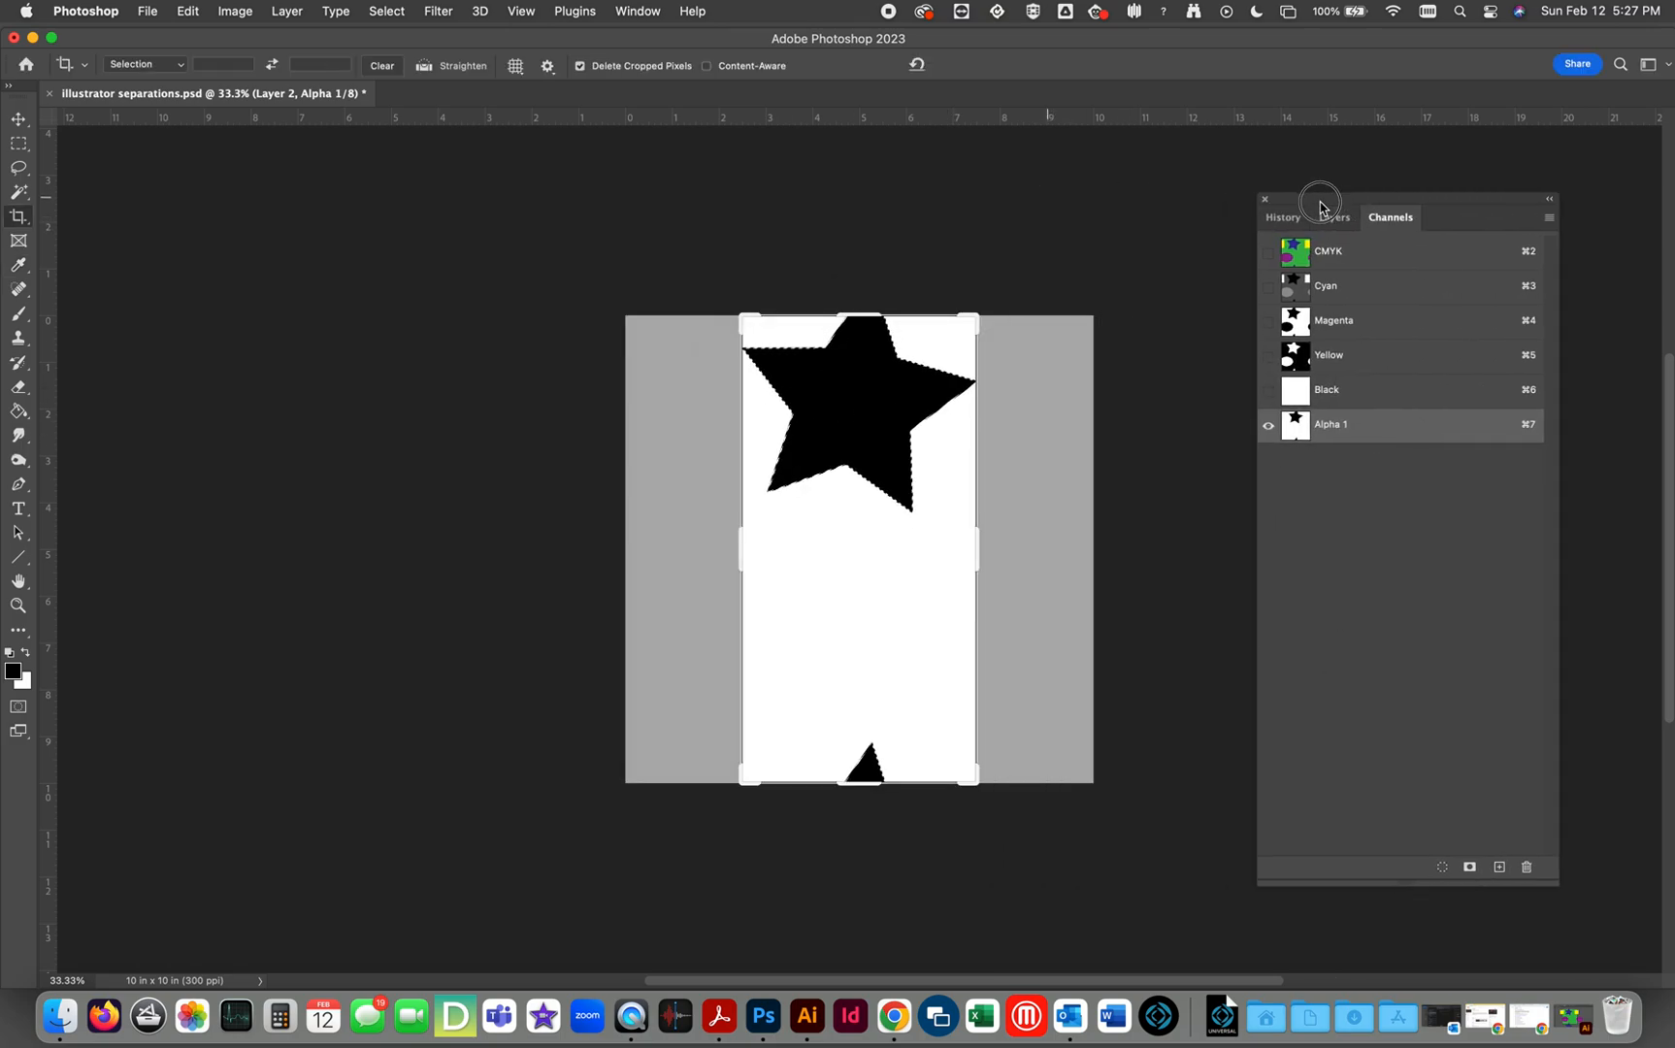
click(830, 385)
key(v)
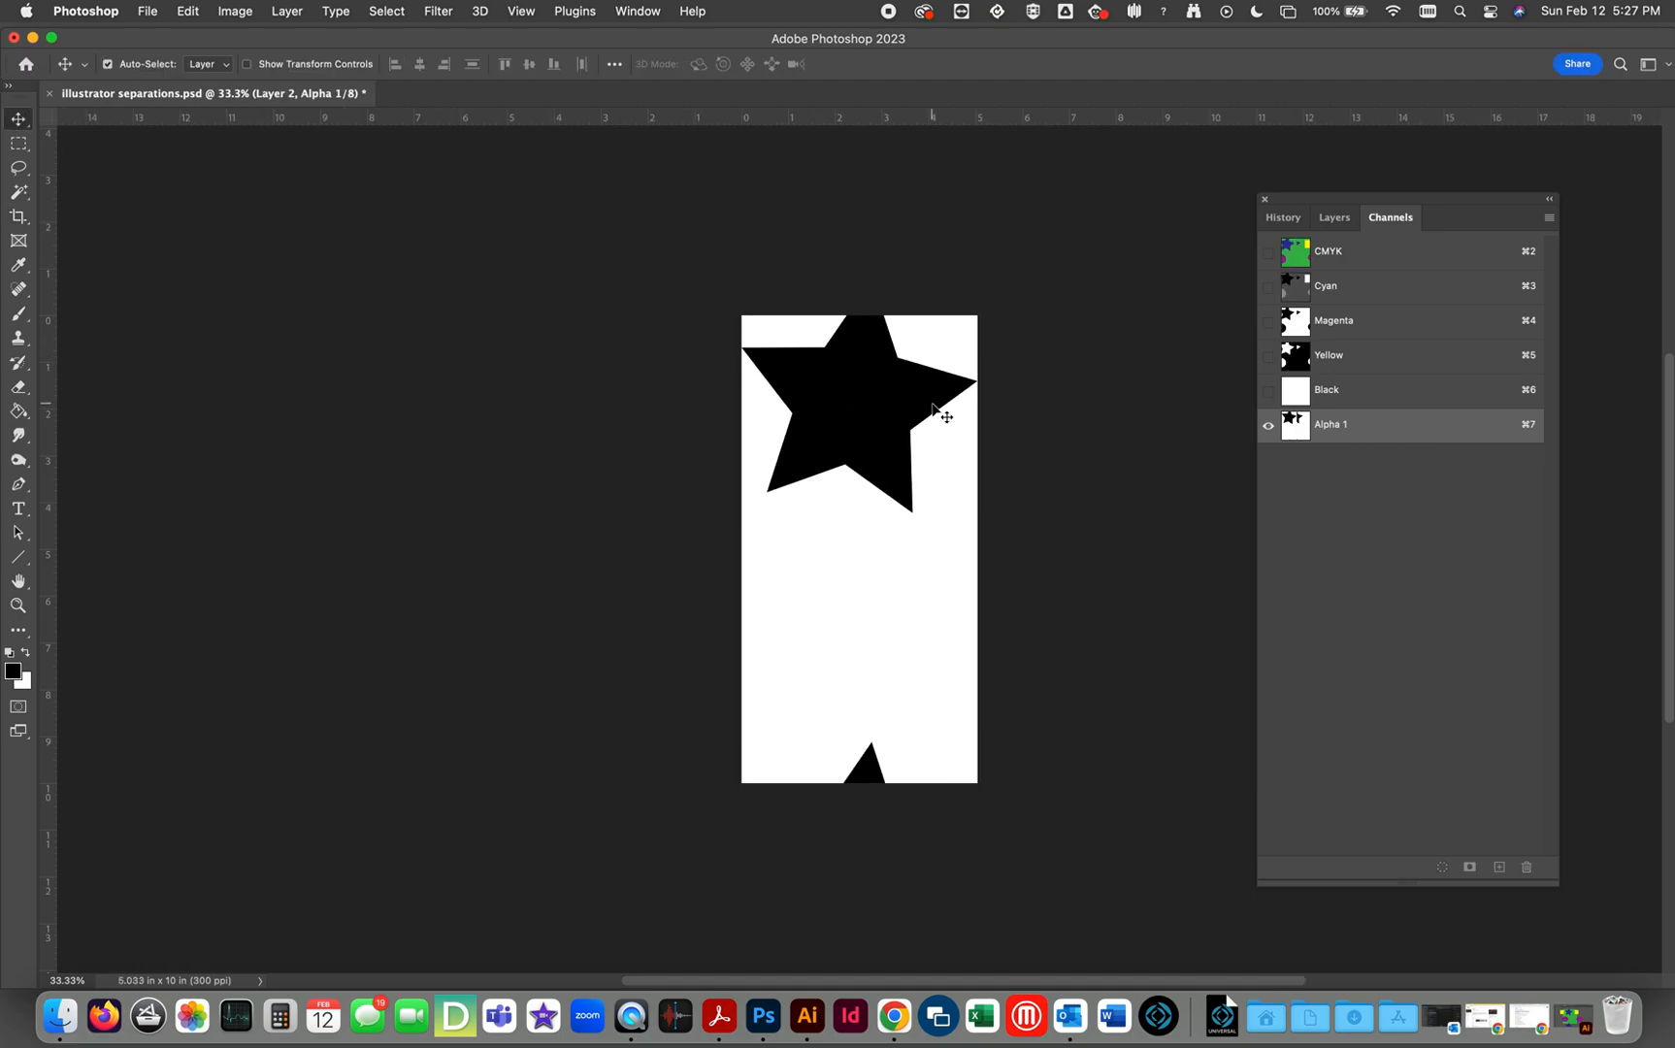
key(super+z)
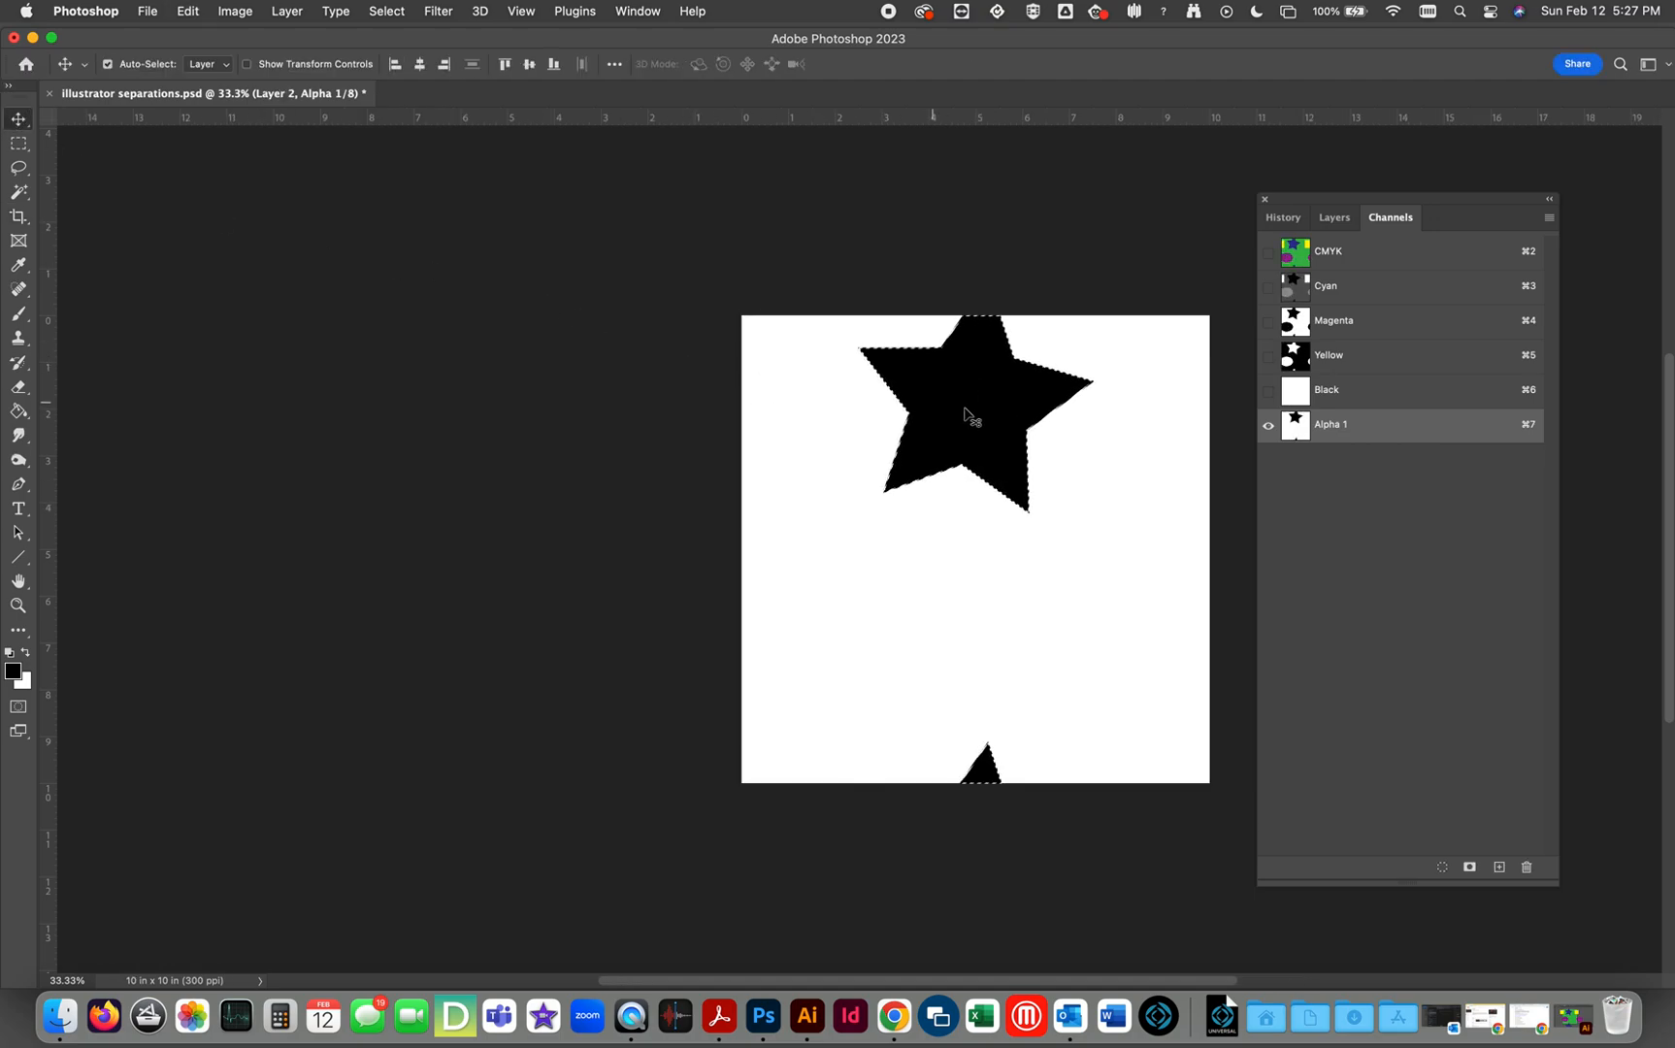
click(1268, 254)
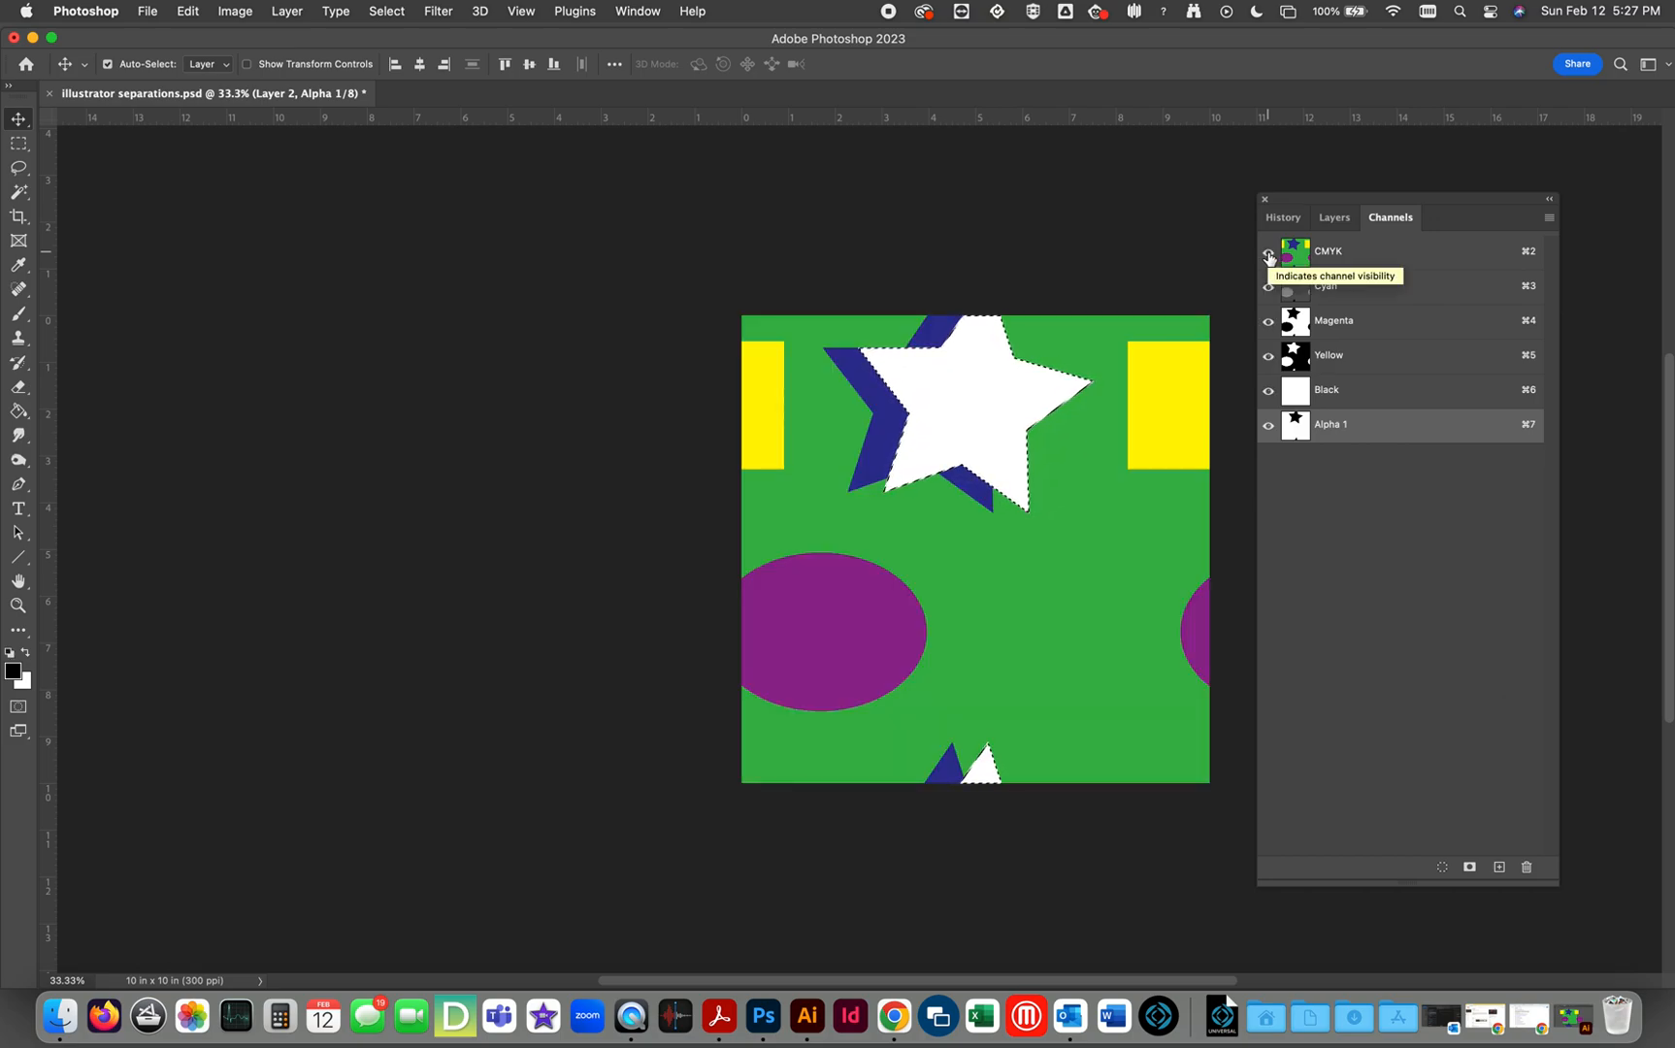
key(super+z)
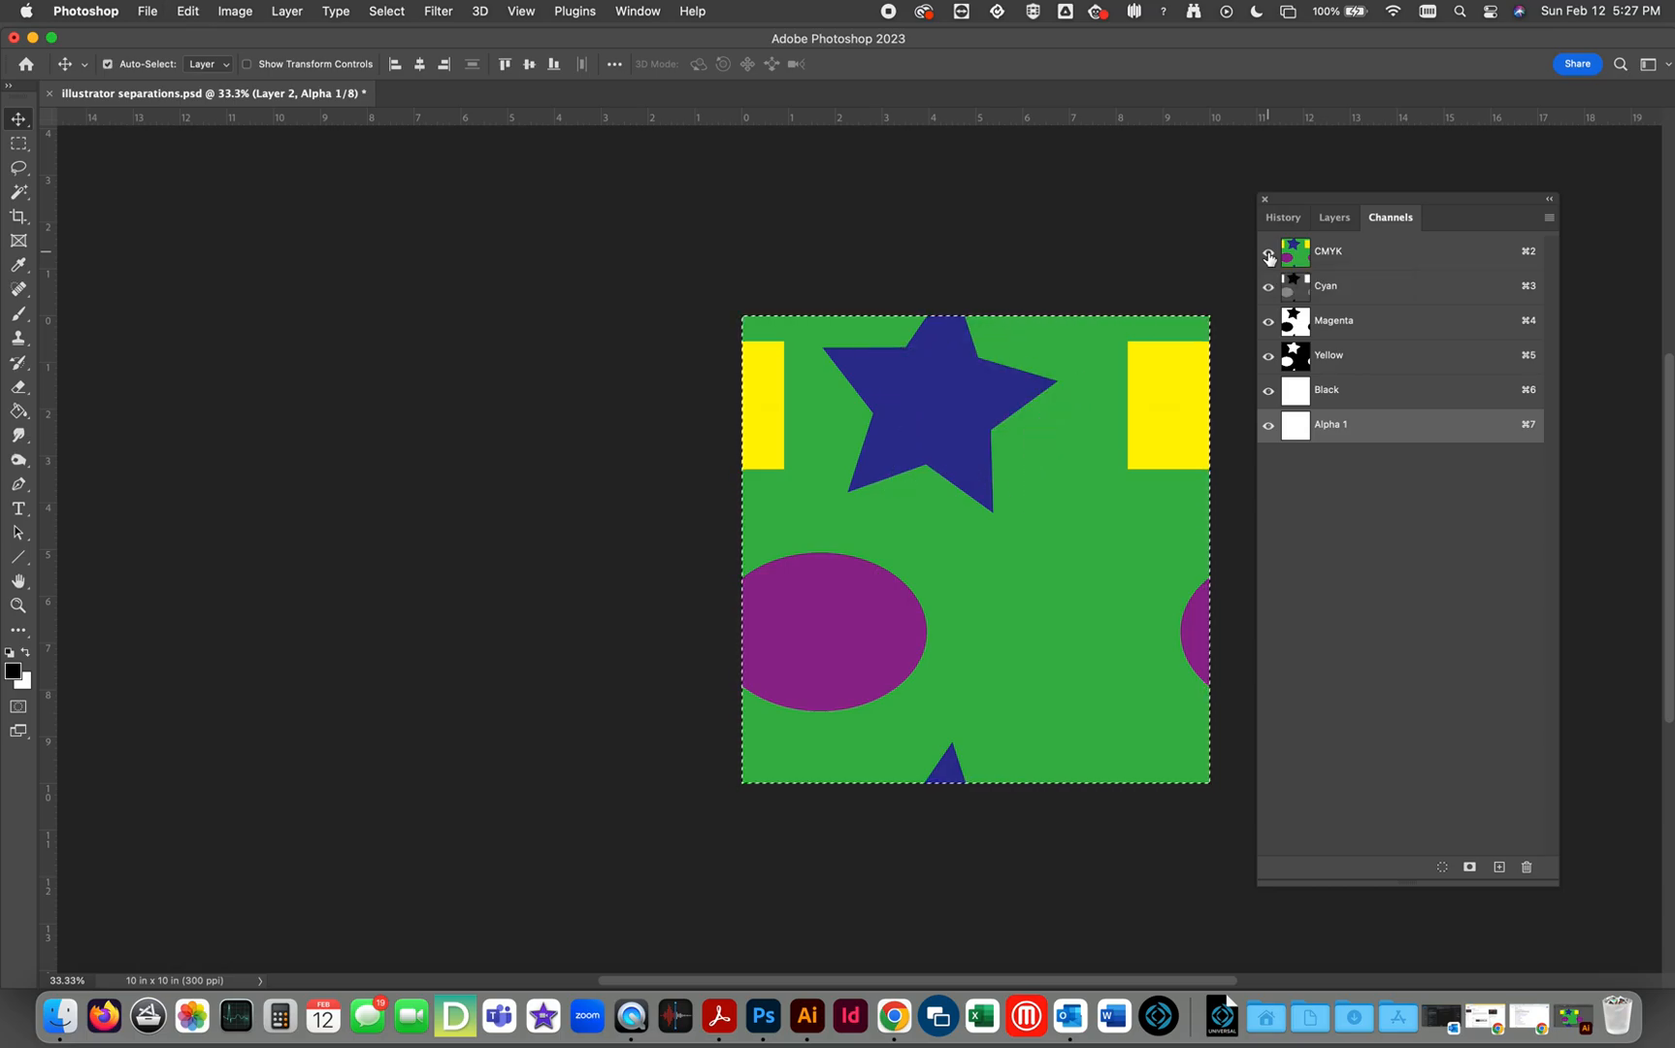
Copy Layer 2's contents, try pasting them into the Alpha 1 channel, and make Layer 2 active again.
click(1338, 222)
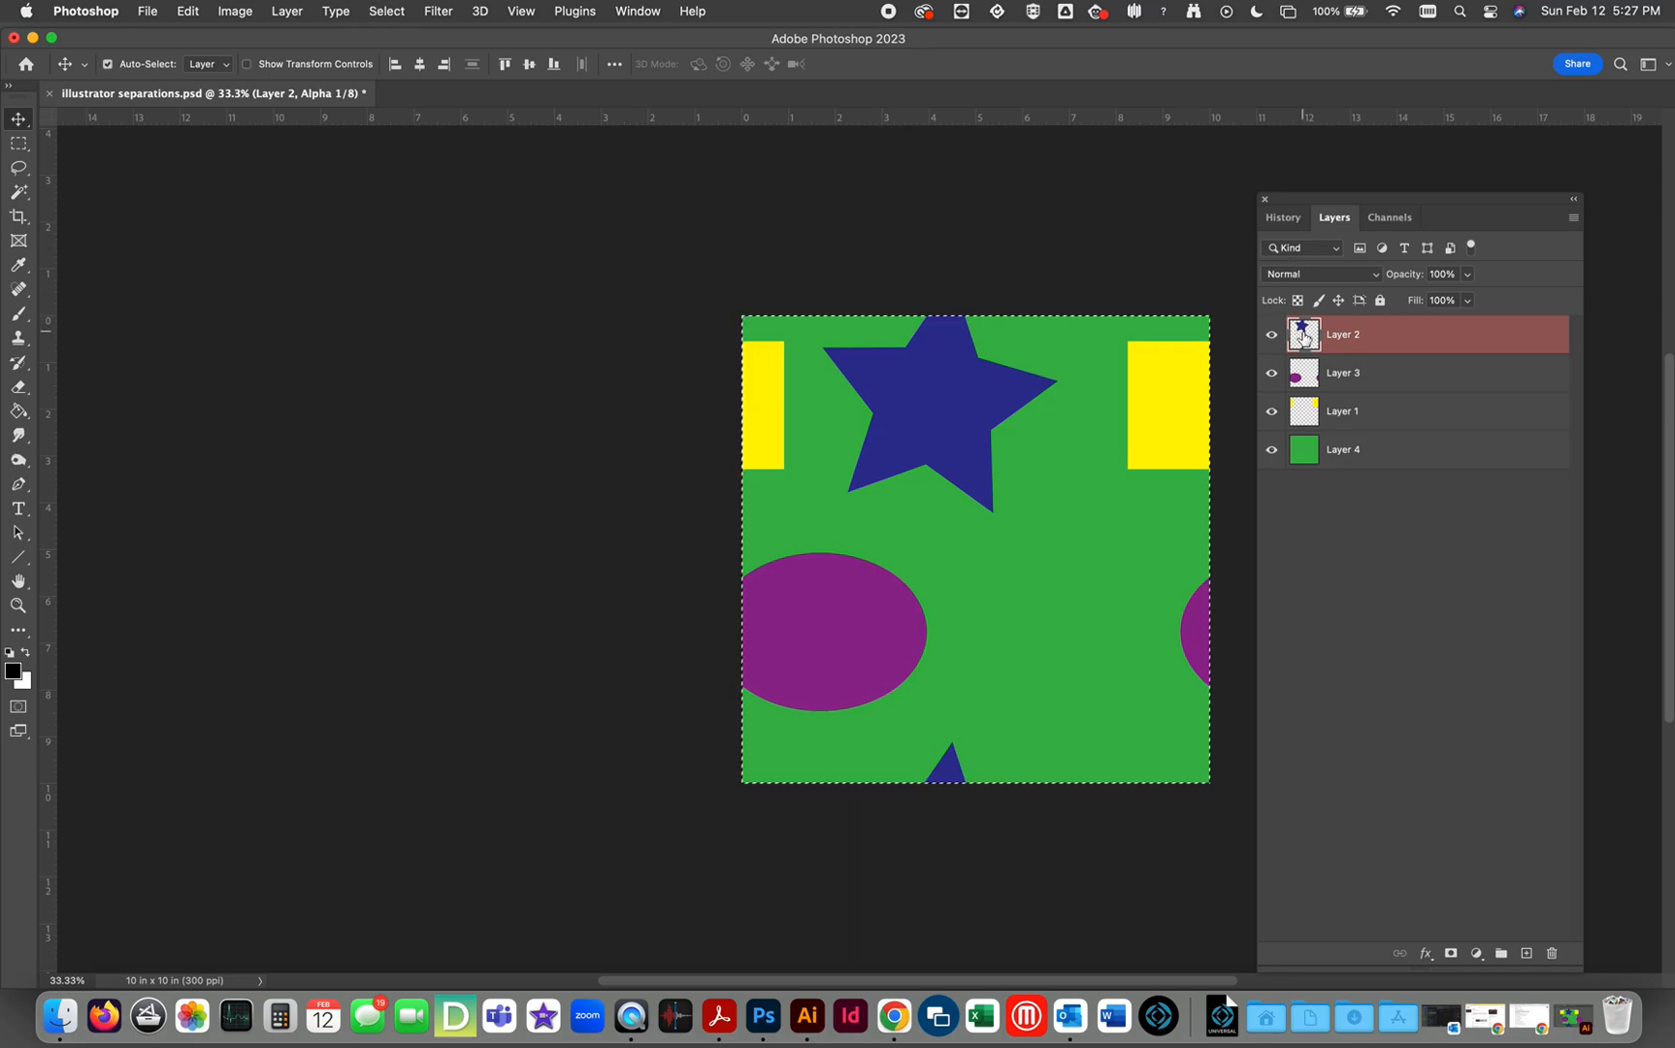
key(super+c)
click(1390, 219)
click(1271, 259)
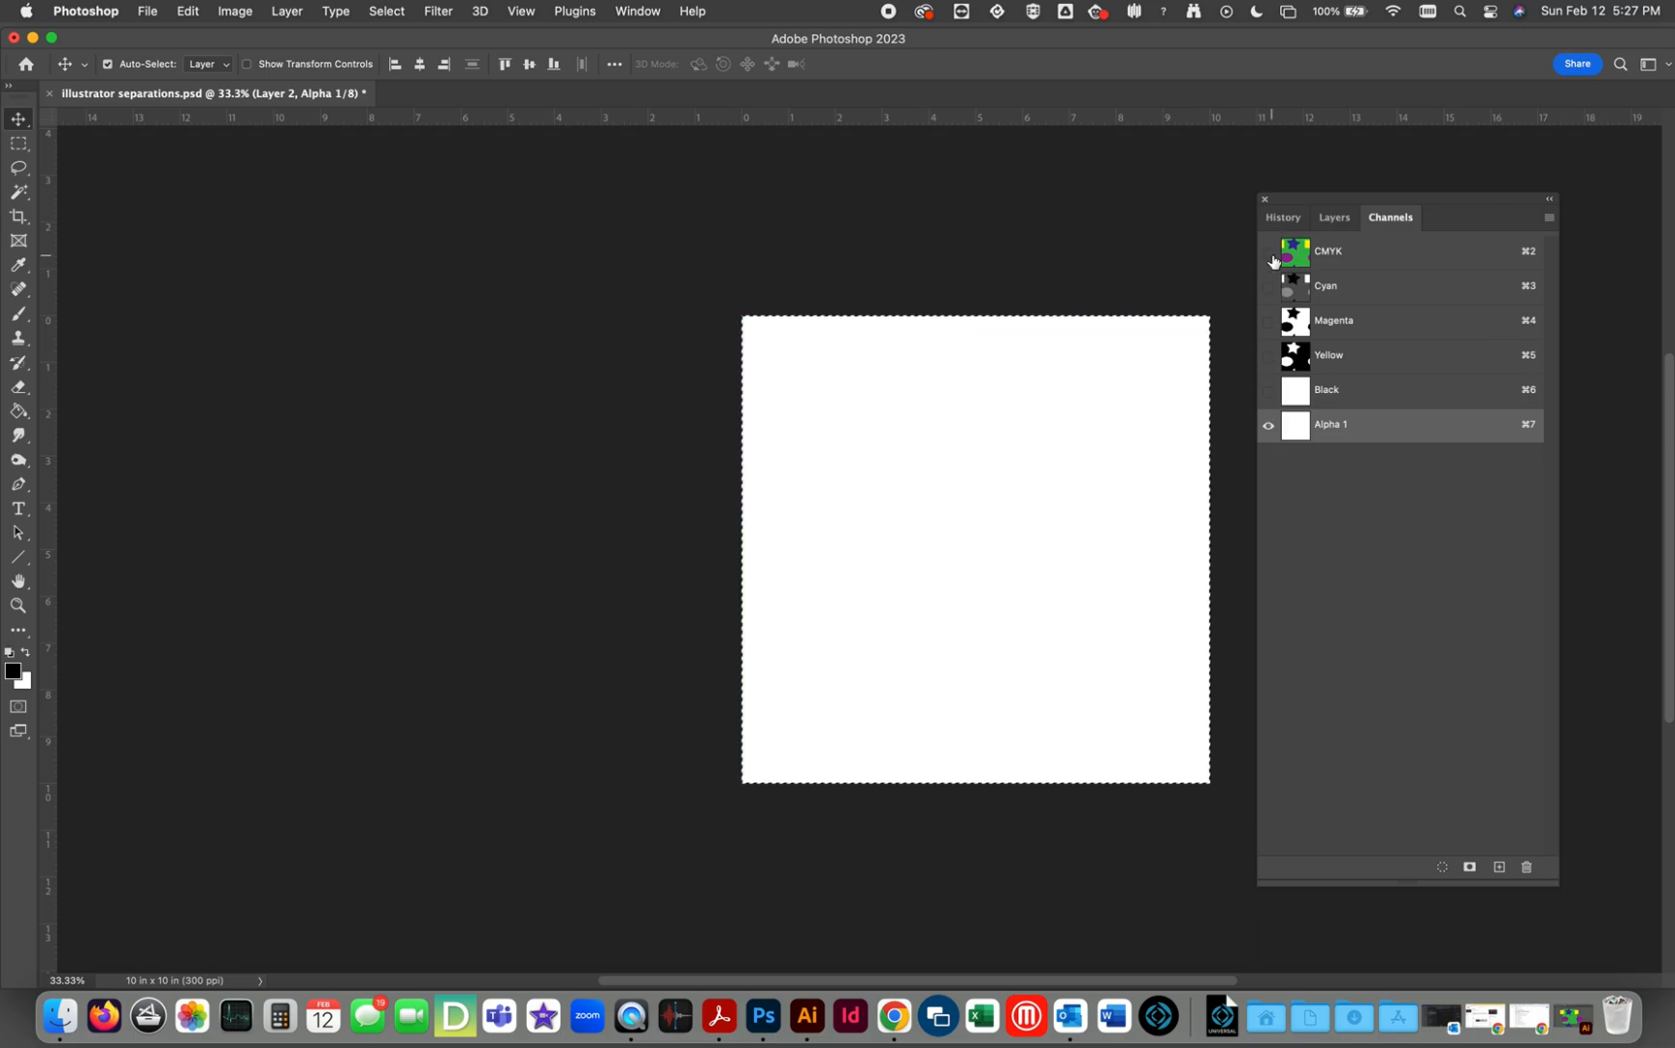
key(super+v)
click(1332, 220)
click(1308, 345)
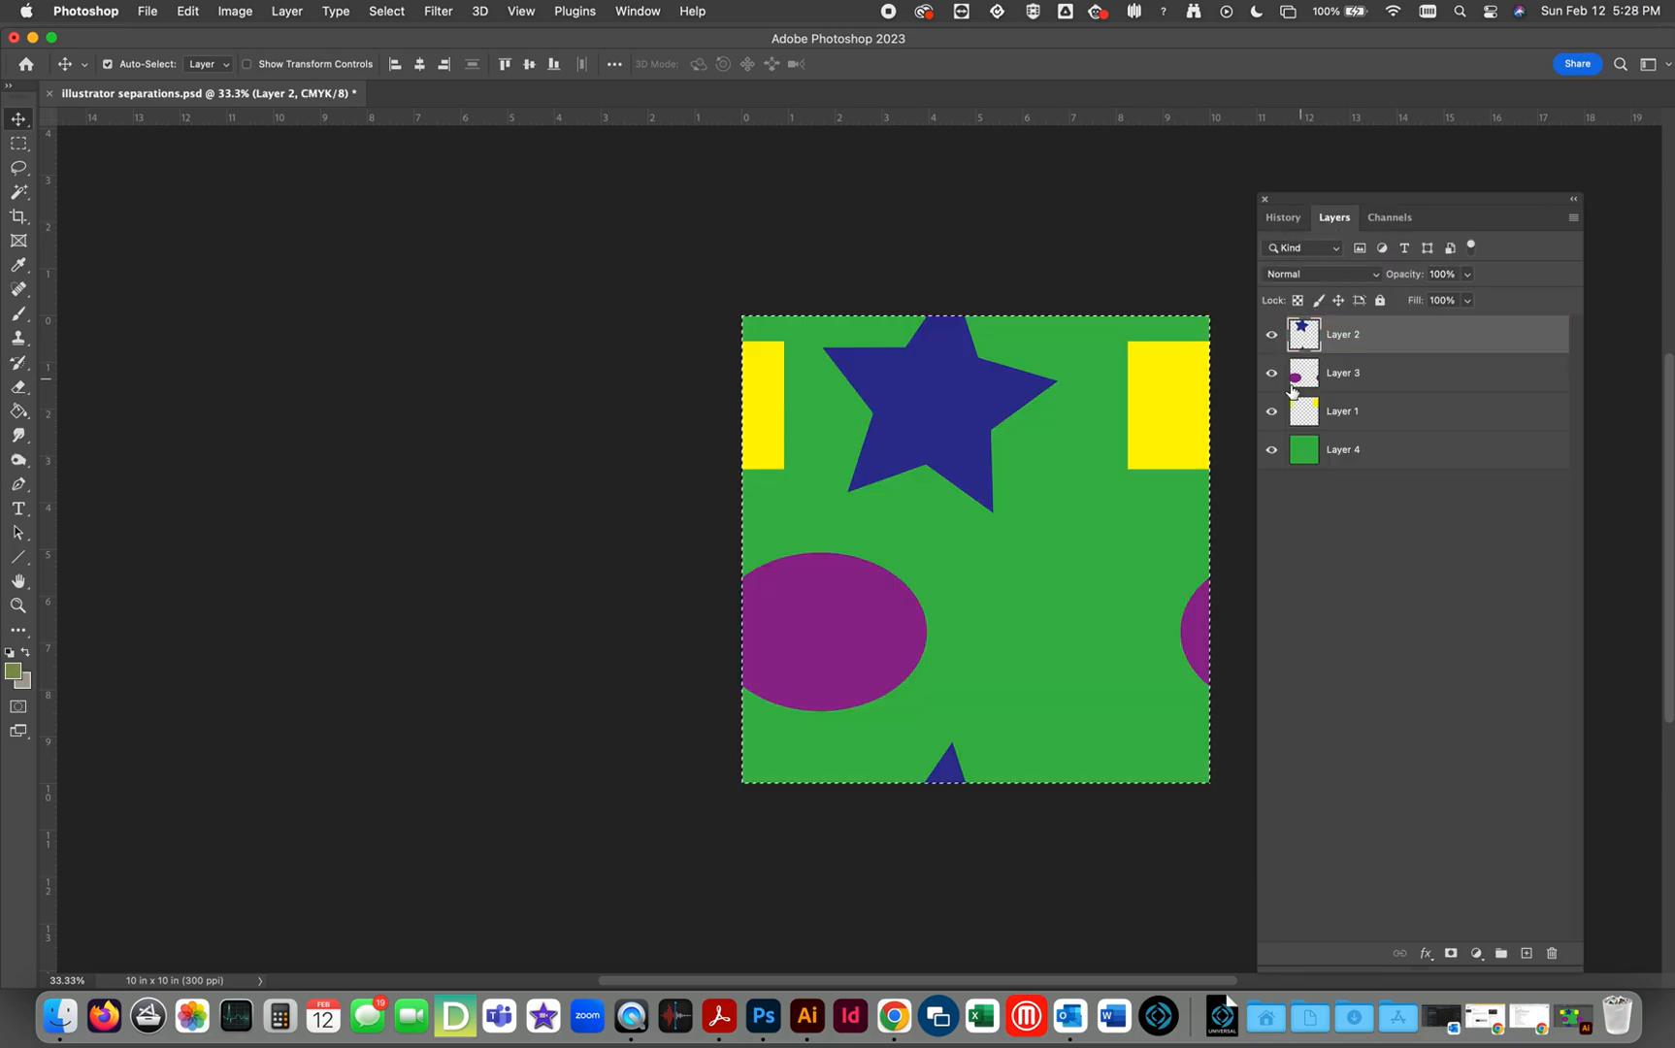
key(q)
key(q)
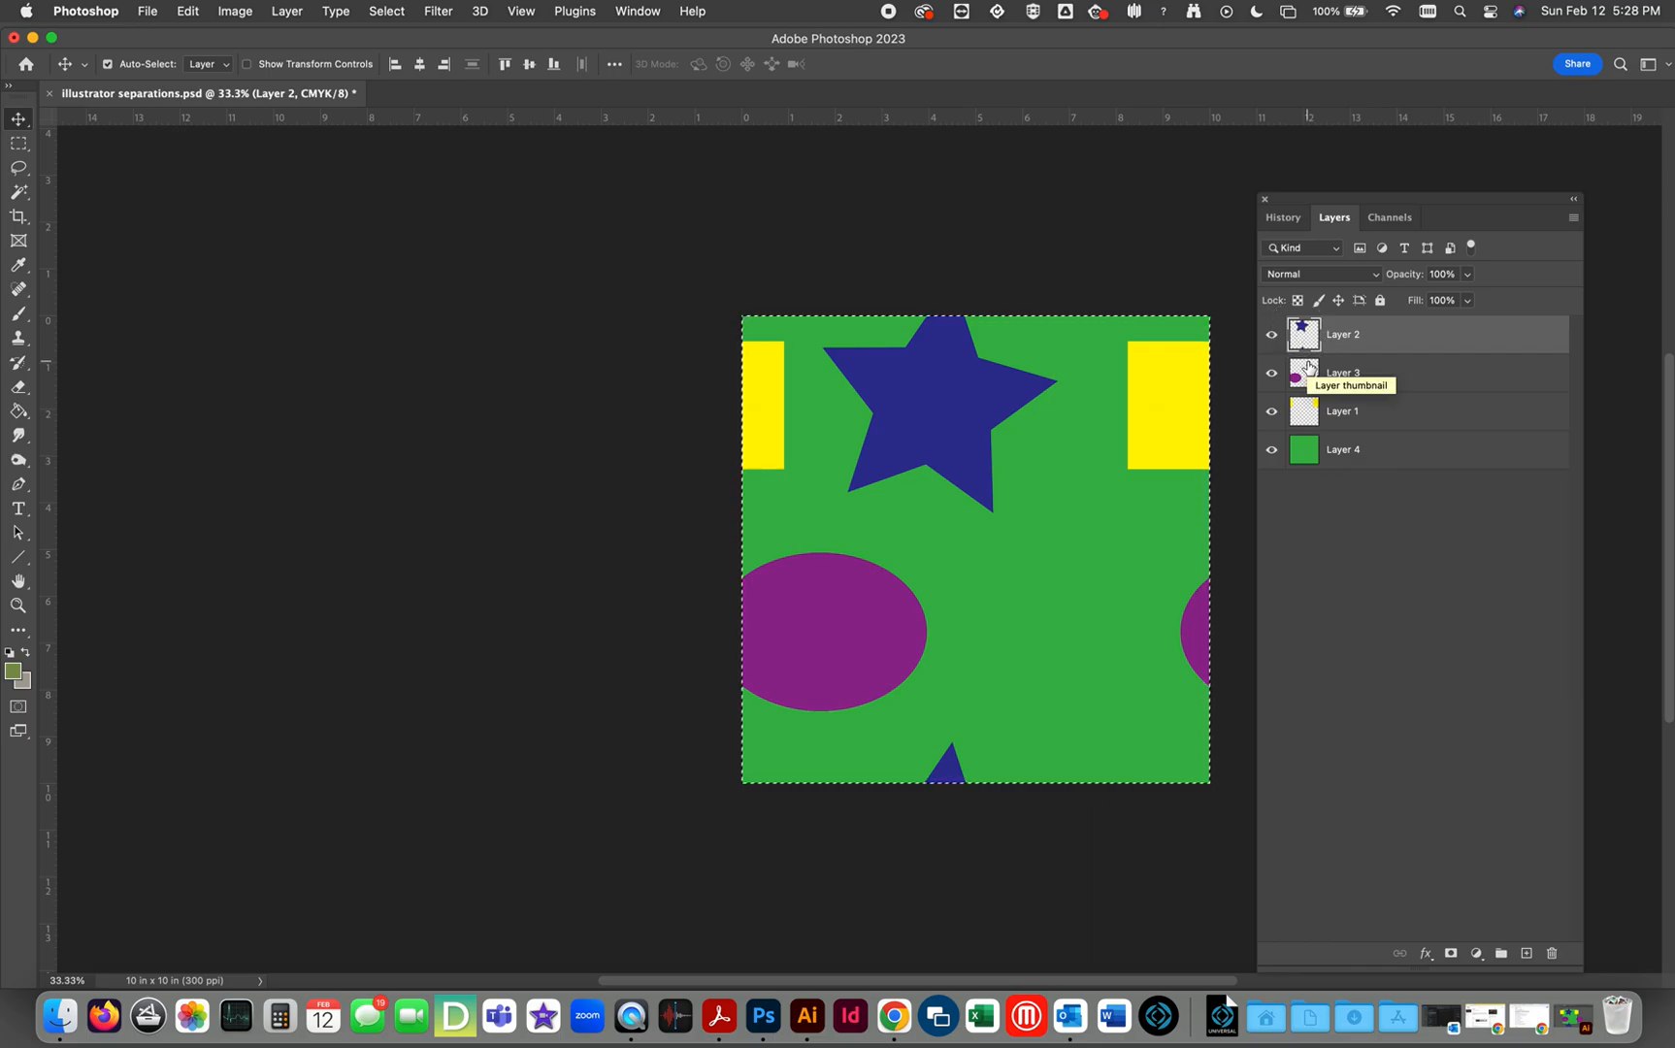
Convert the Alpha 1 channel to a Spot Color channel in its channel options.
click(1397, 229)
click(1321, 431)
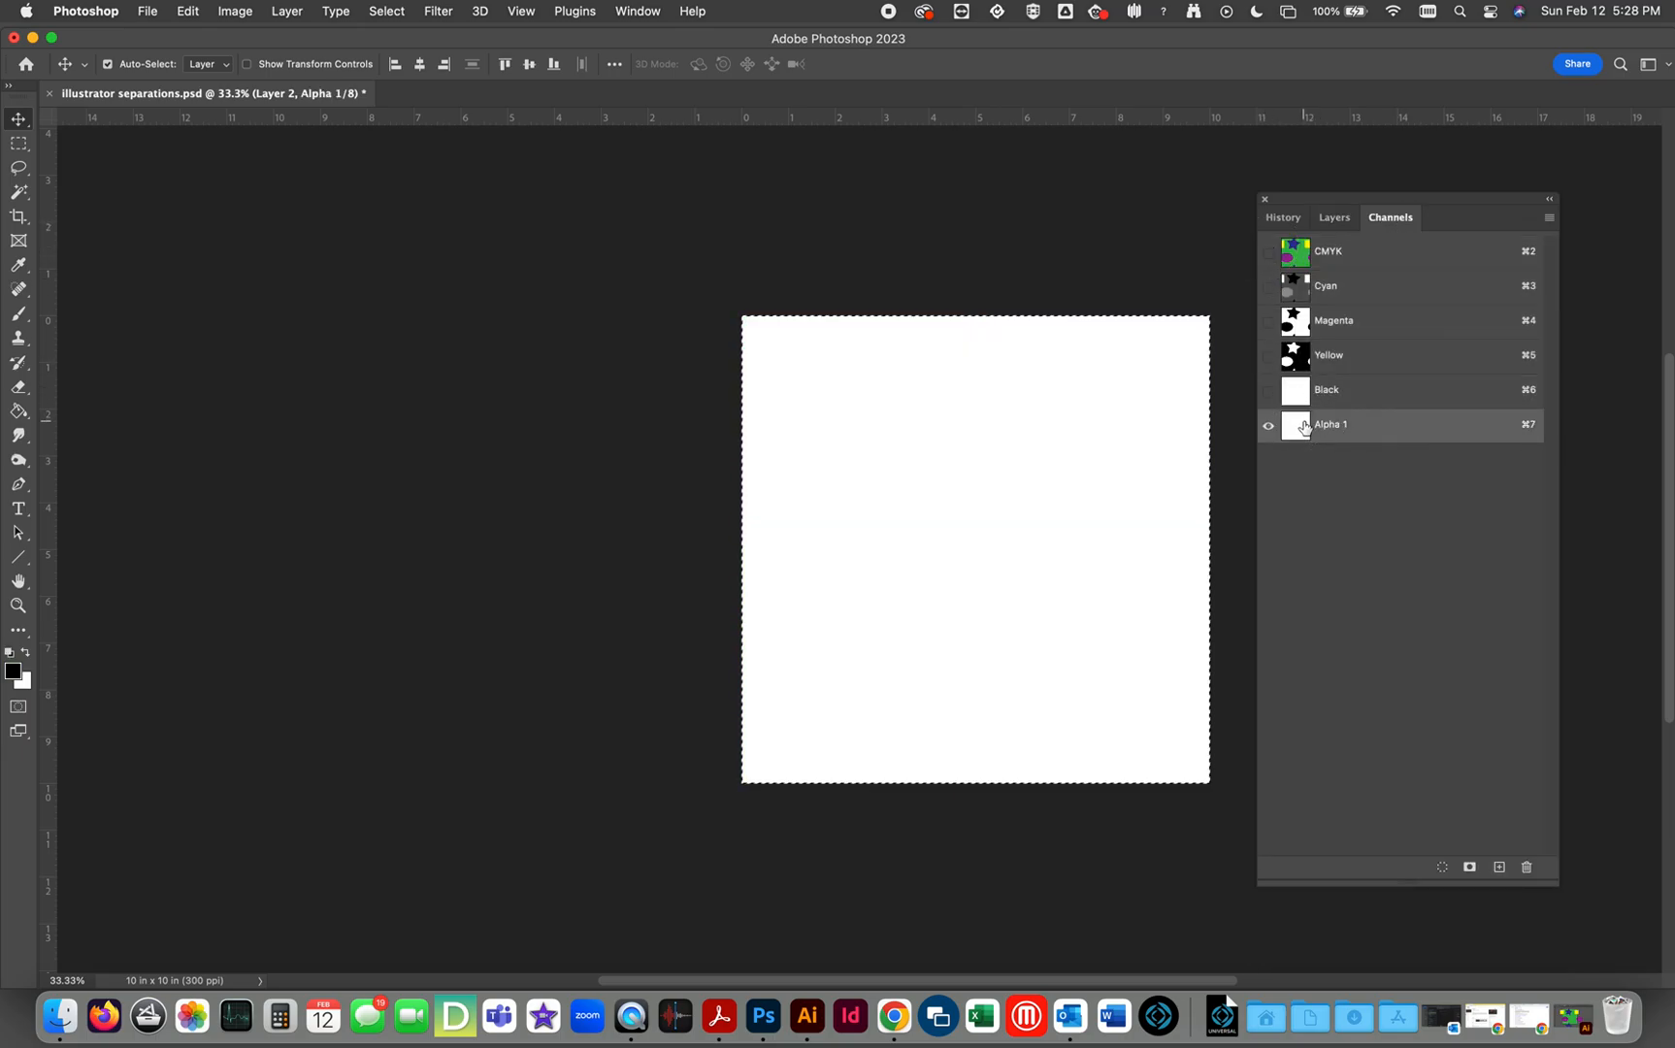
double_click(1303, 427)
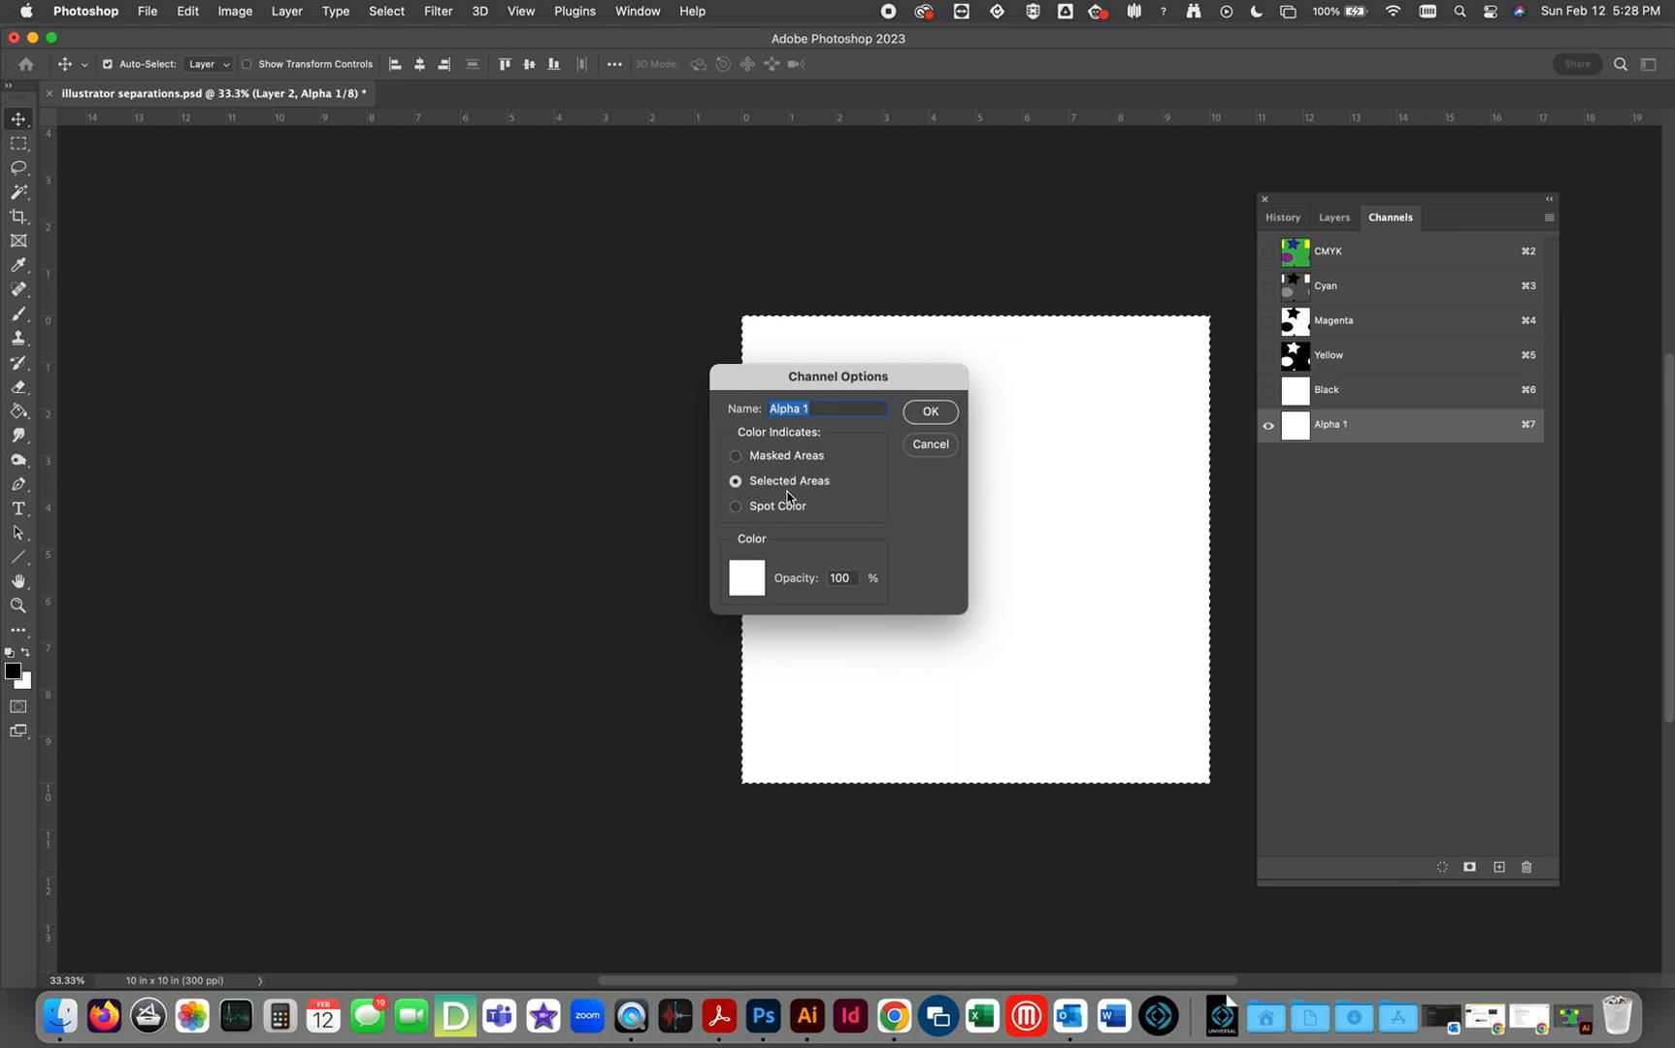
click(736, 507)
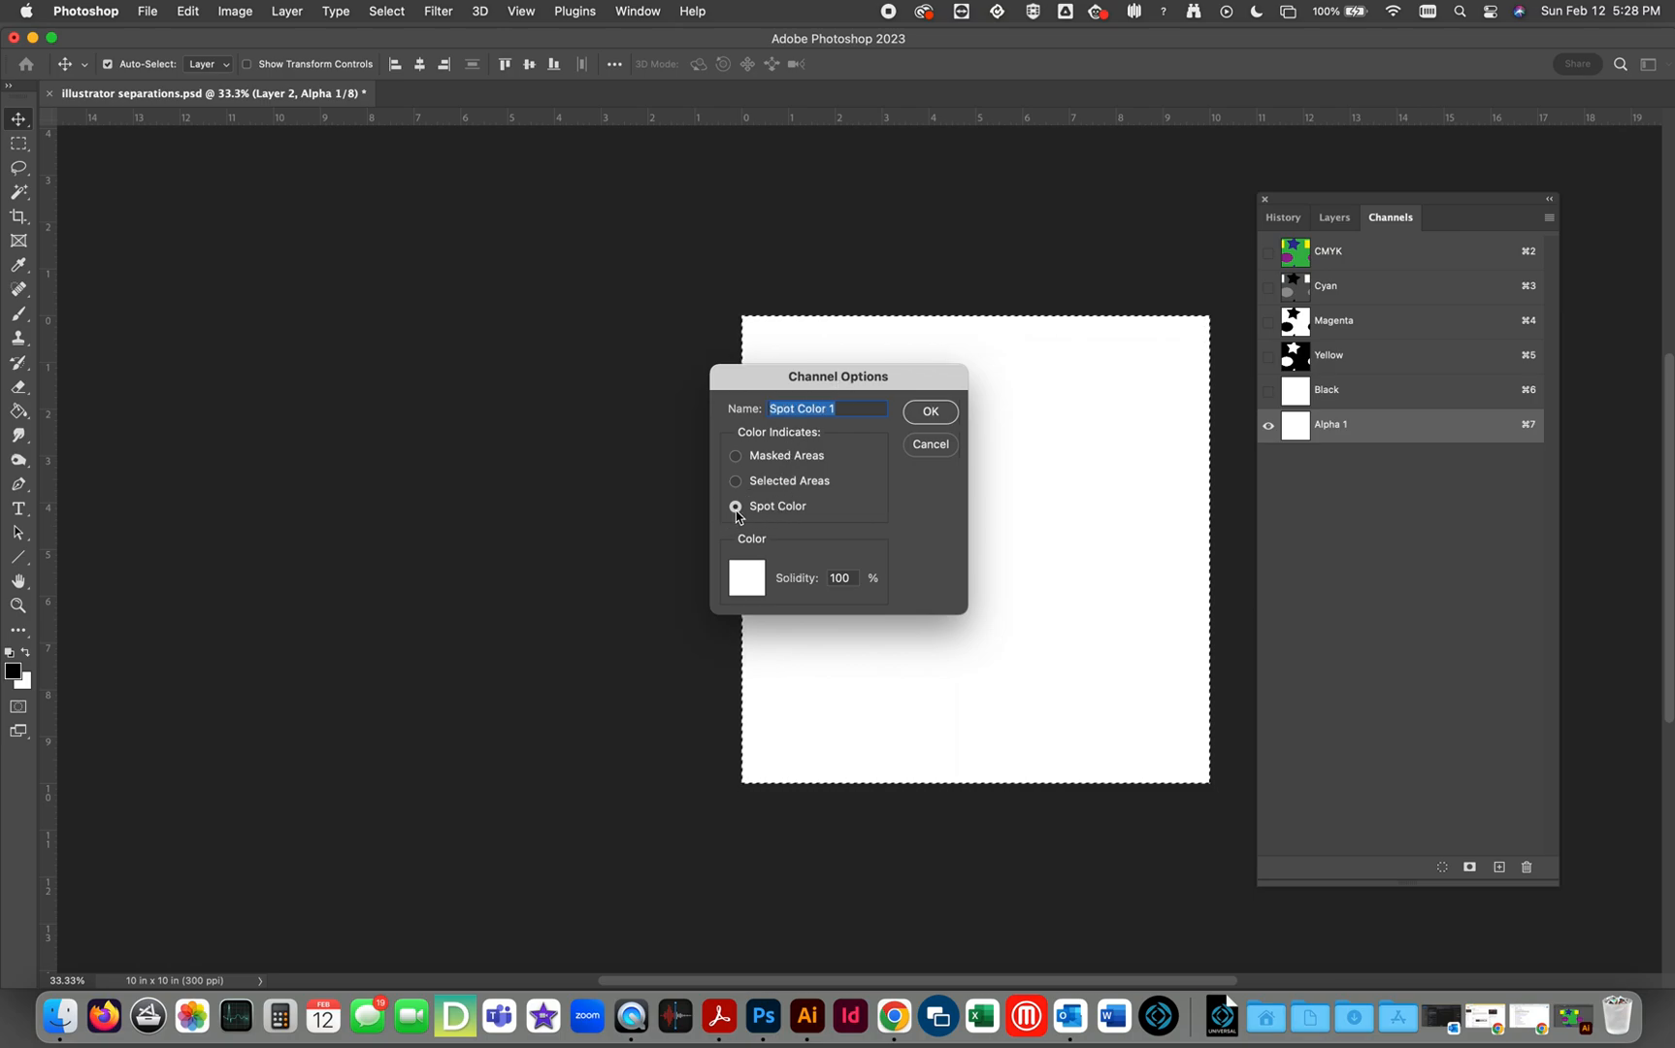
click(932, 413)
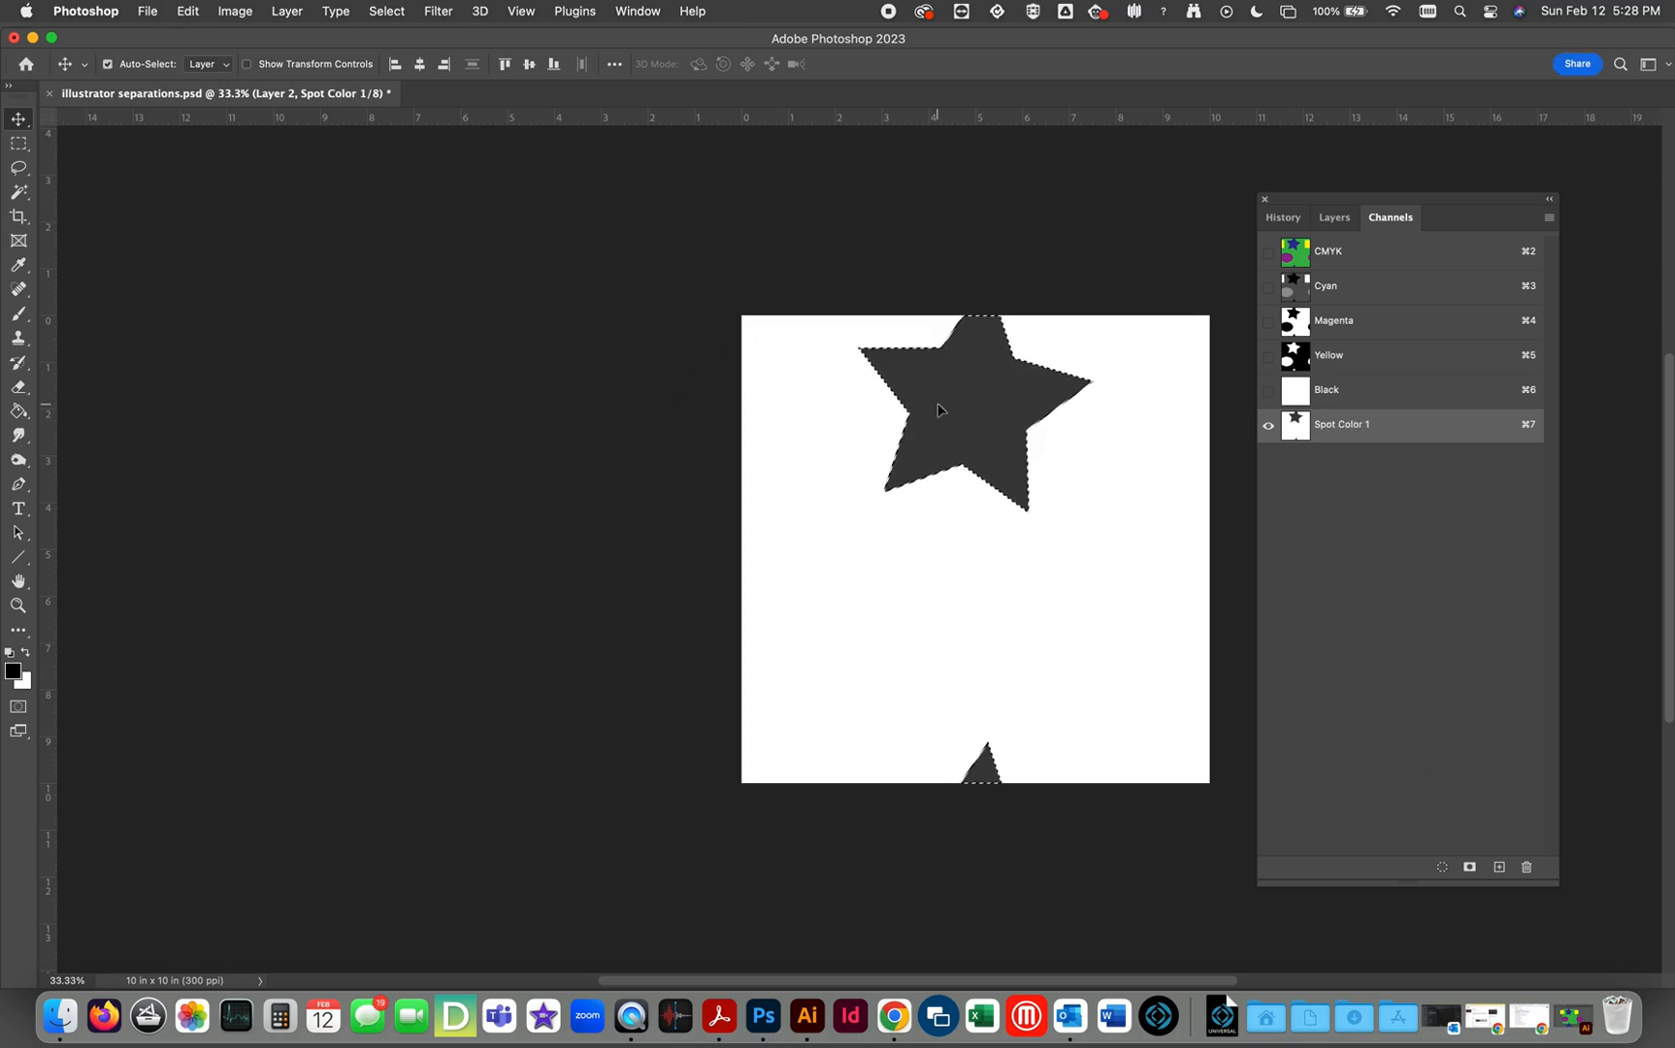
Undo the offset star paste in the spot channel and paste the star at its original position in the repeat.
key(super+z)
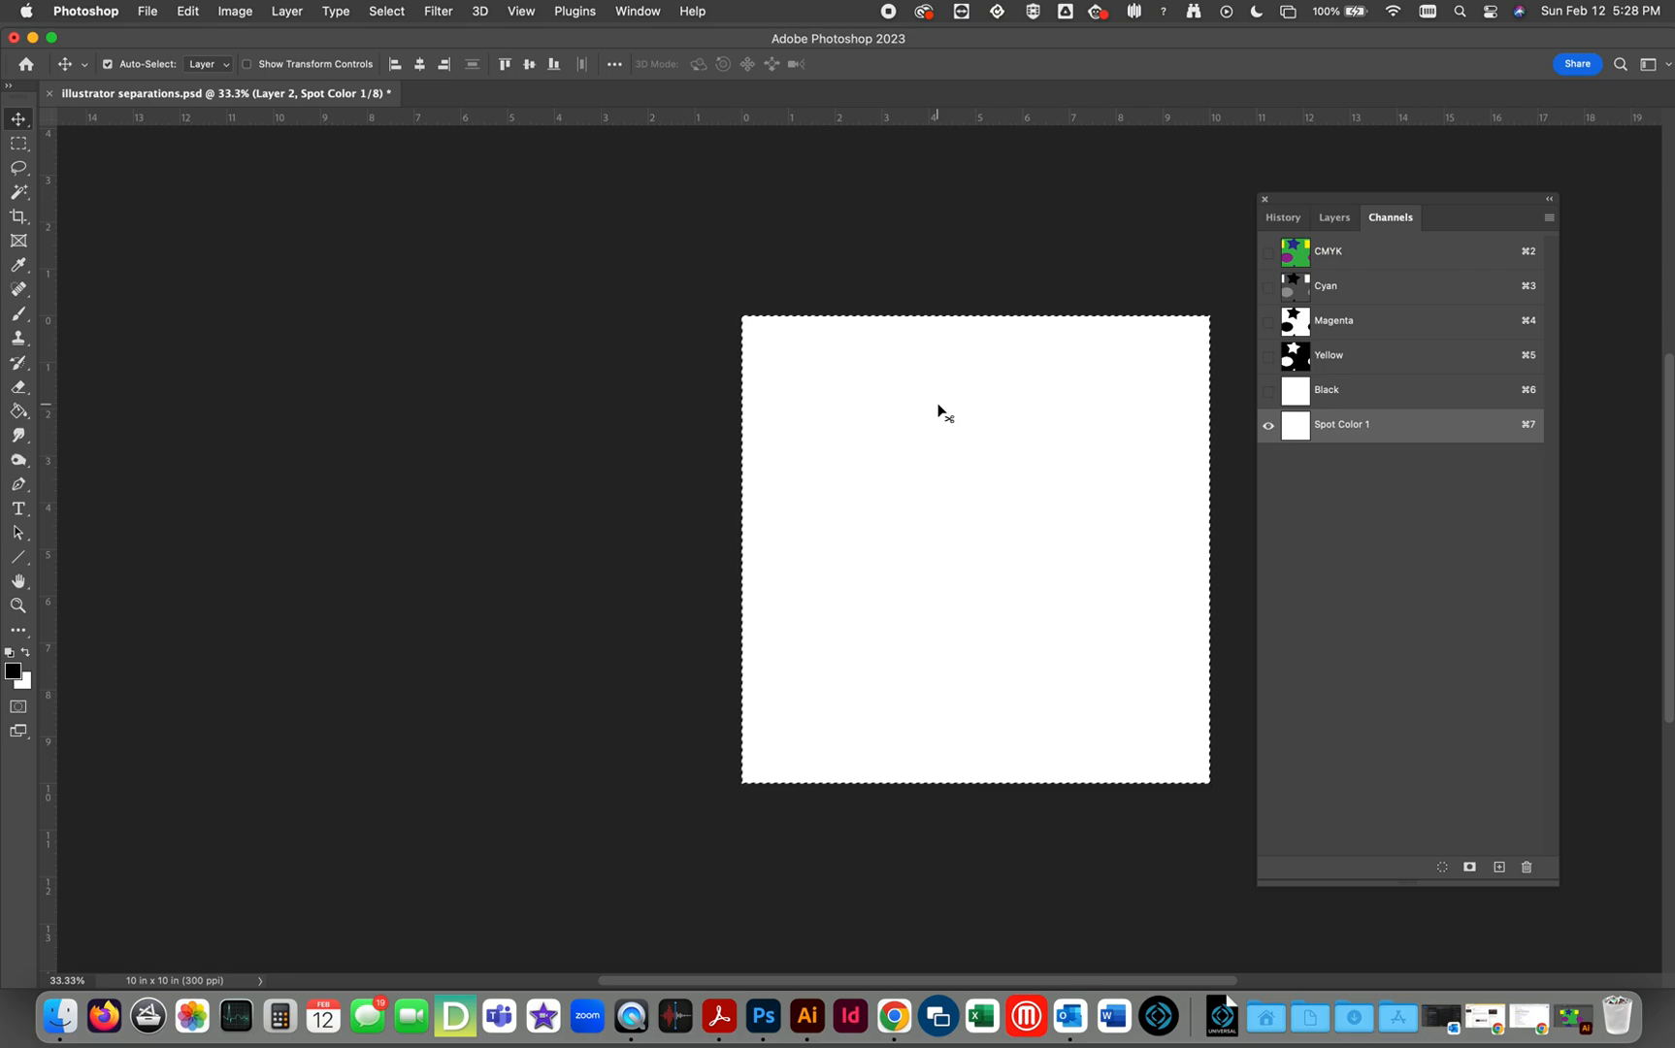
key(super+v)
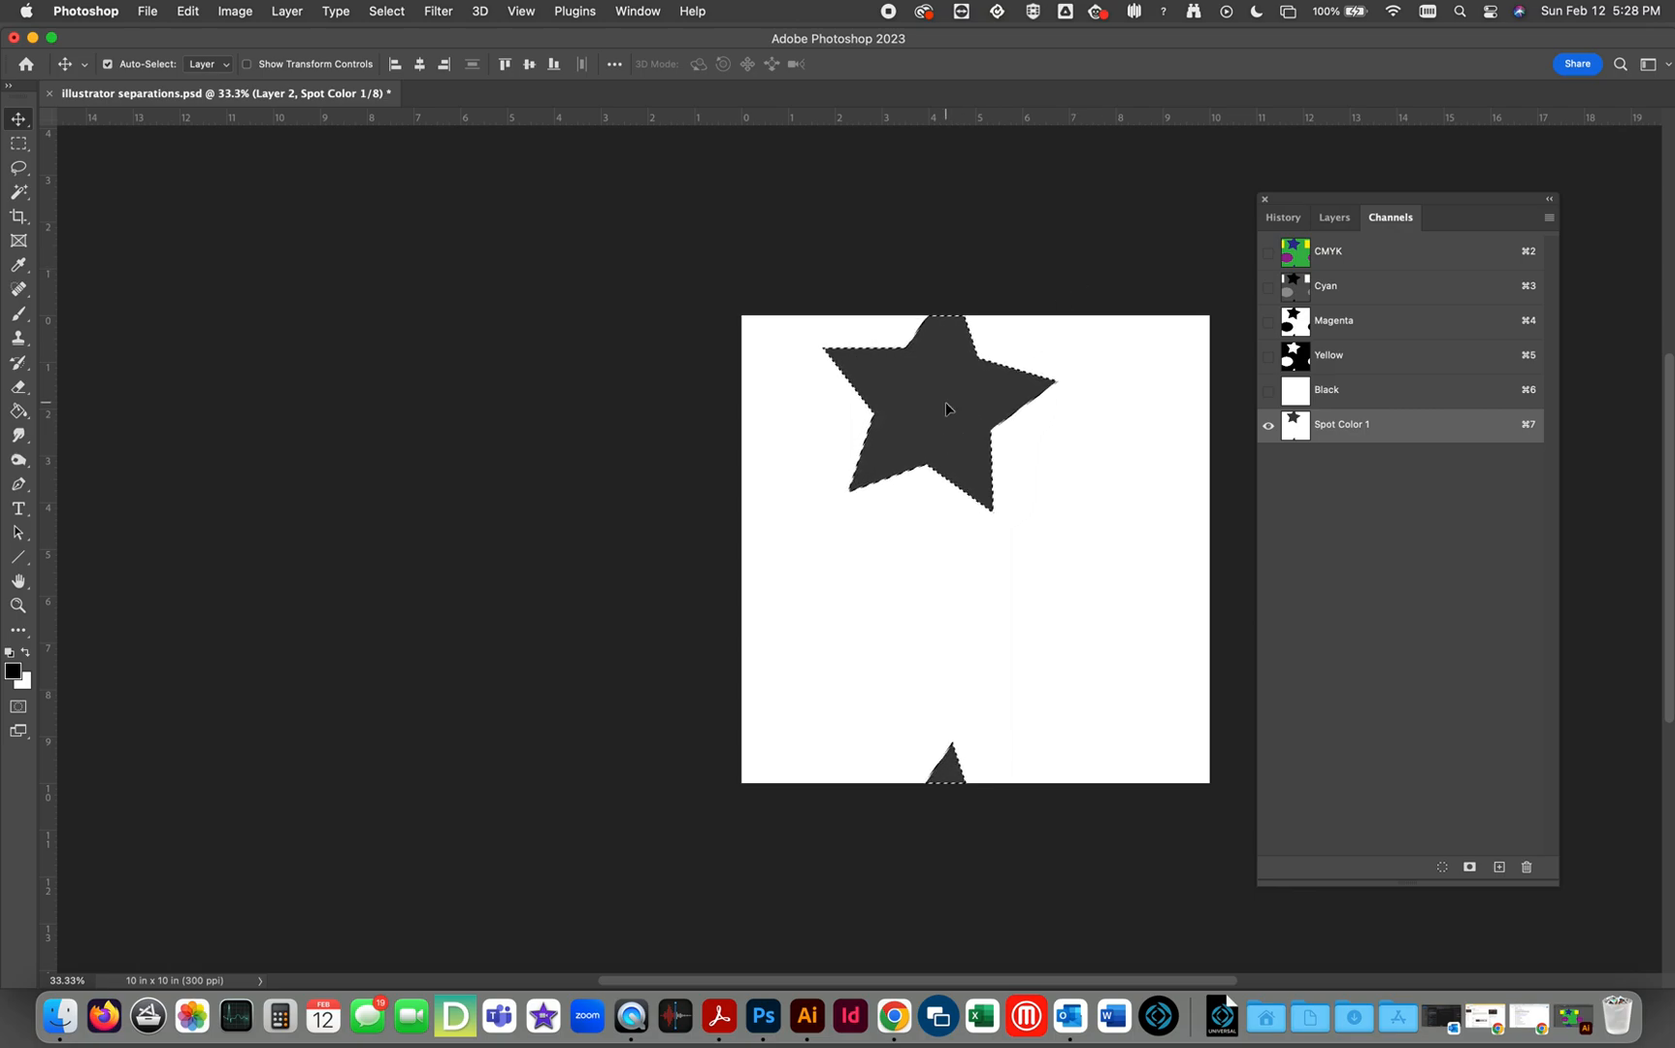
Darken the star in the spot channel to solid black with Levels, and deselect it.
key(super+l)
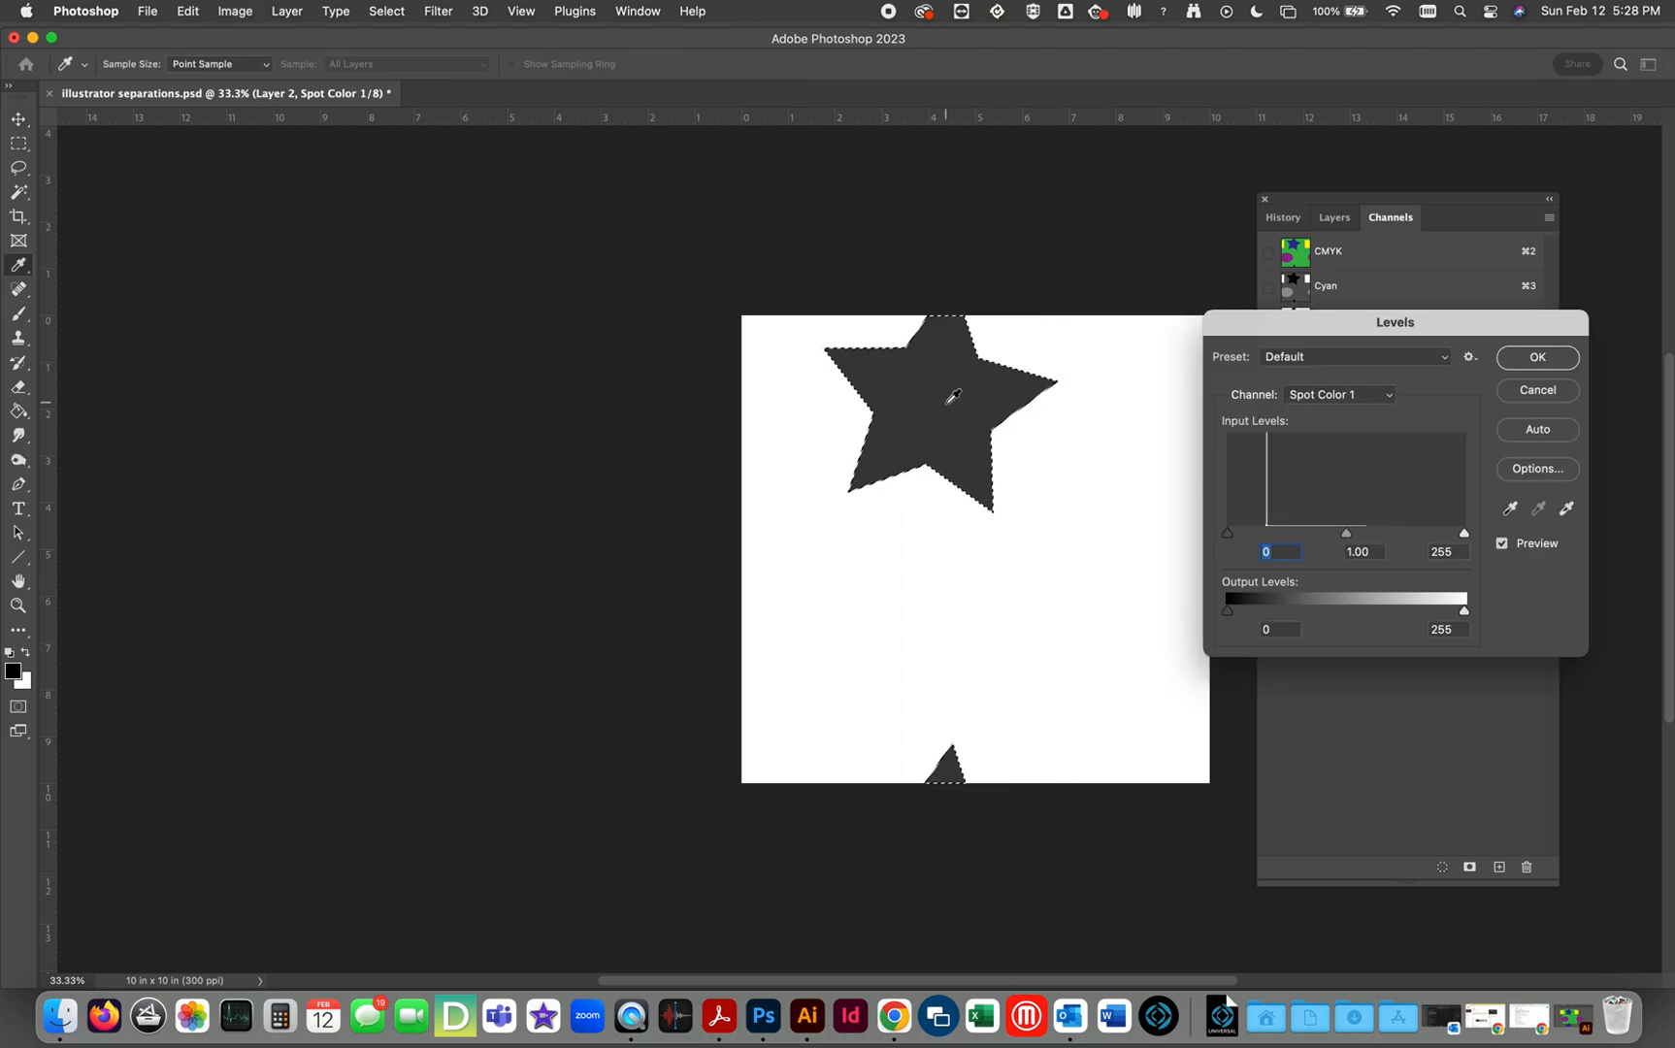
drag(1226, 536, 1495, 529)
click(1539, 358)
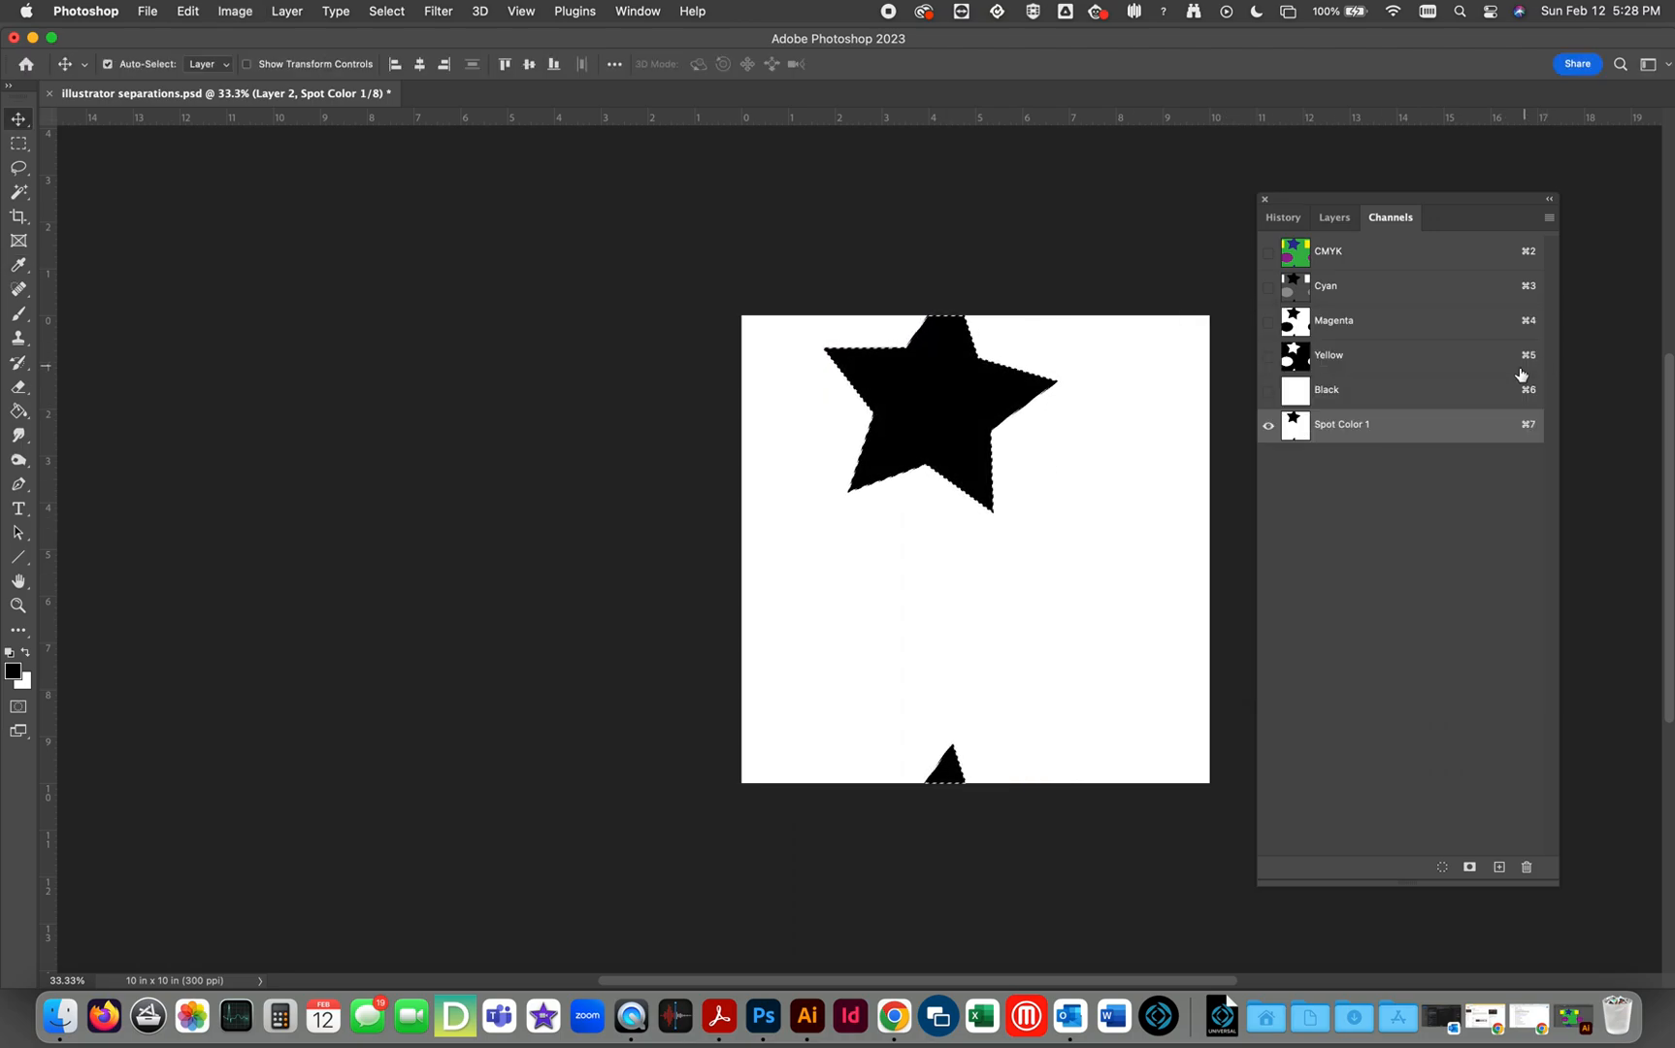
key(super+d)
key(v)
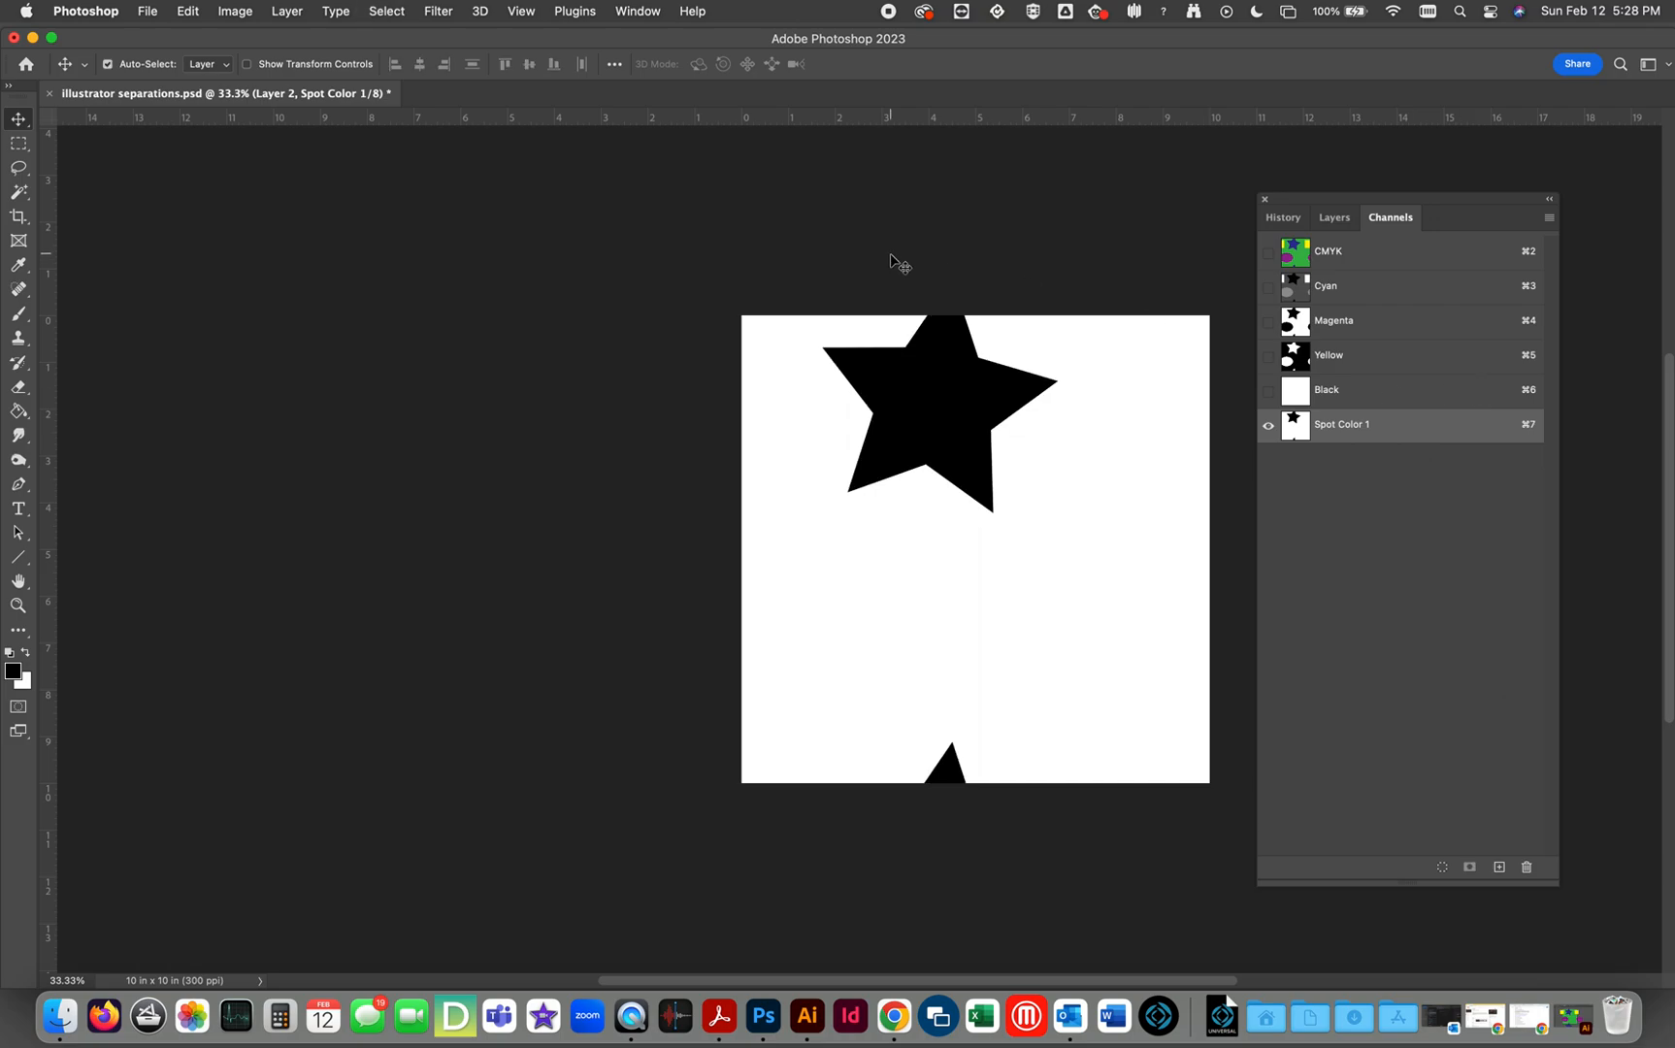
Show the CMYK composite with the spot channel, hiding and reshowing Spot Color 1 to compare the star.
click(1269, 253)
click(1269, 427)
click(1268, 427)
click(1269, 427)
click(1269, 427)
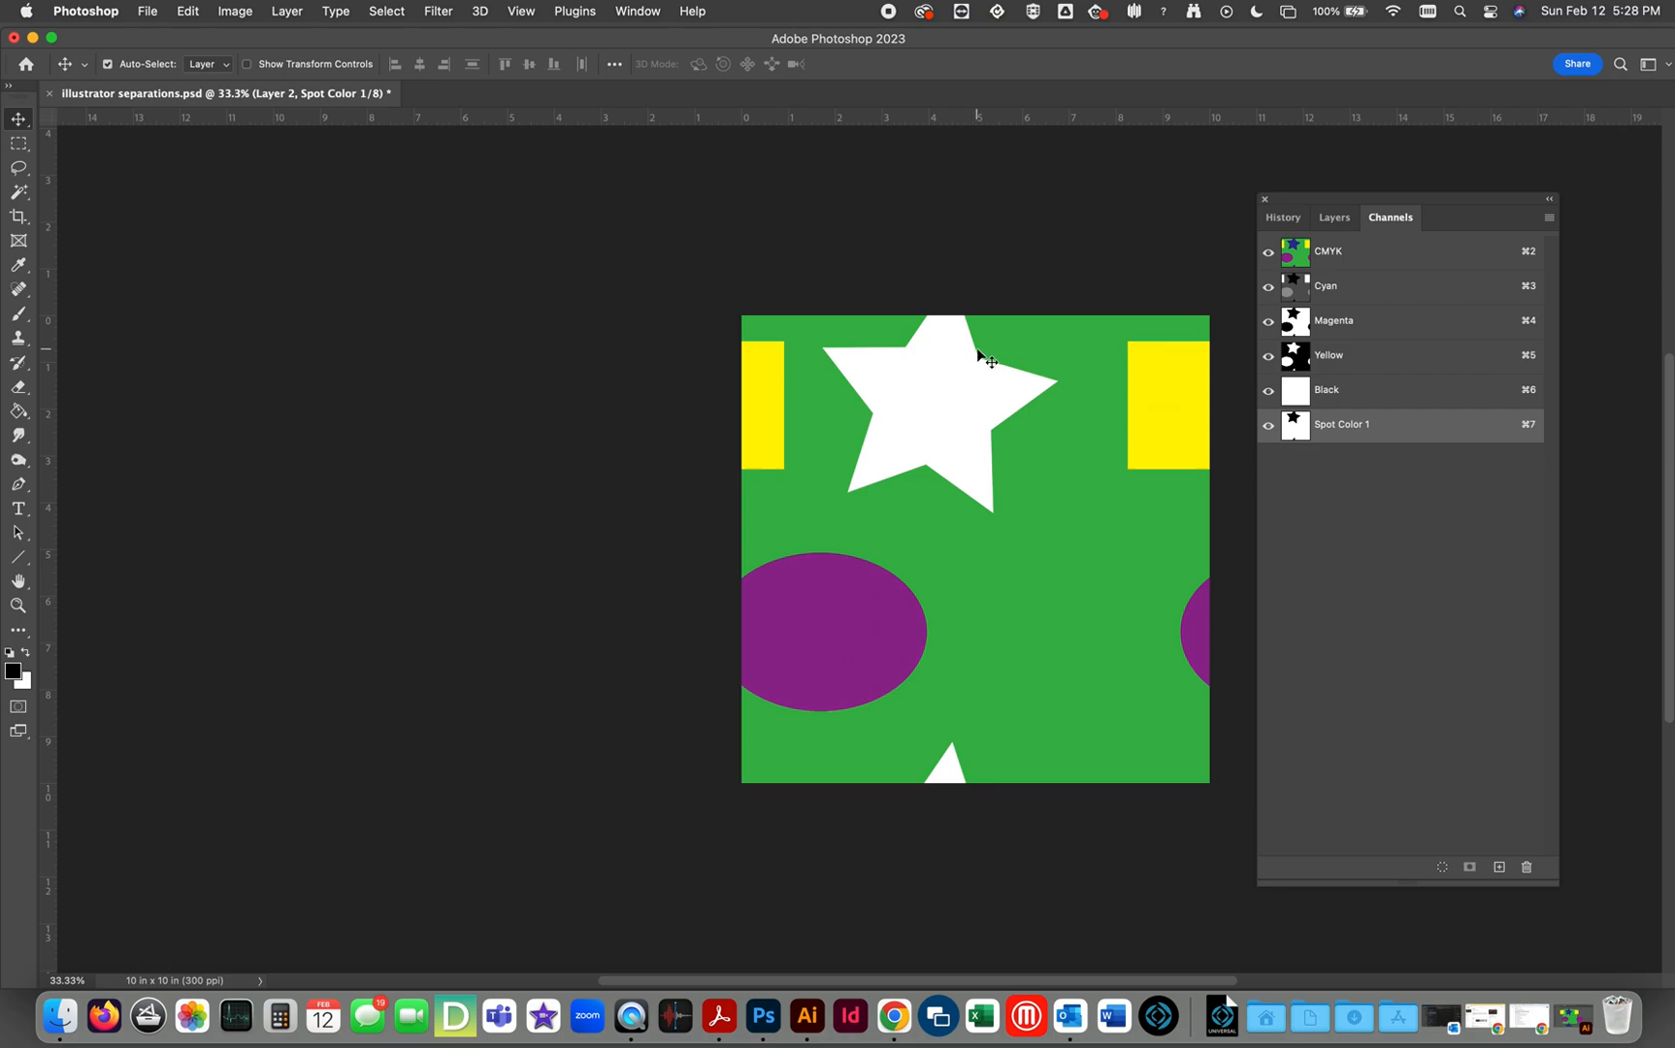
Set the ink colour of Spot Color 1 to red, ff0000.
double_click(1297, 429)
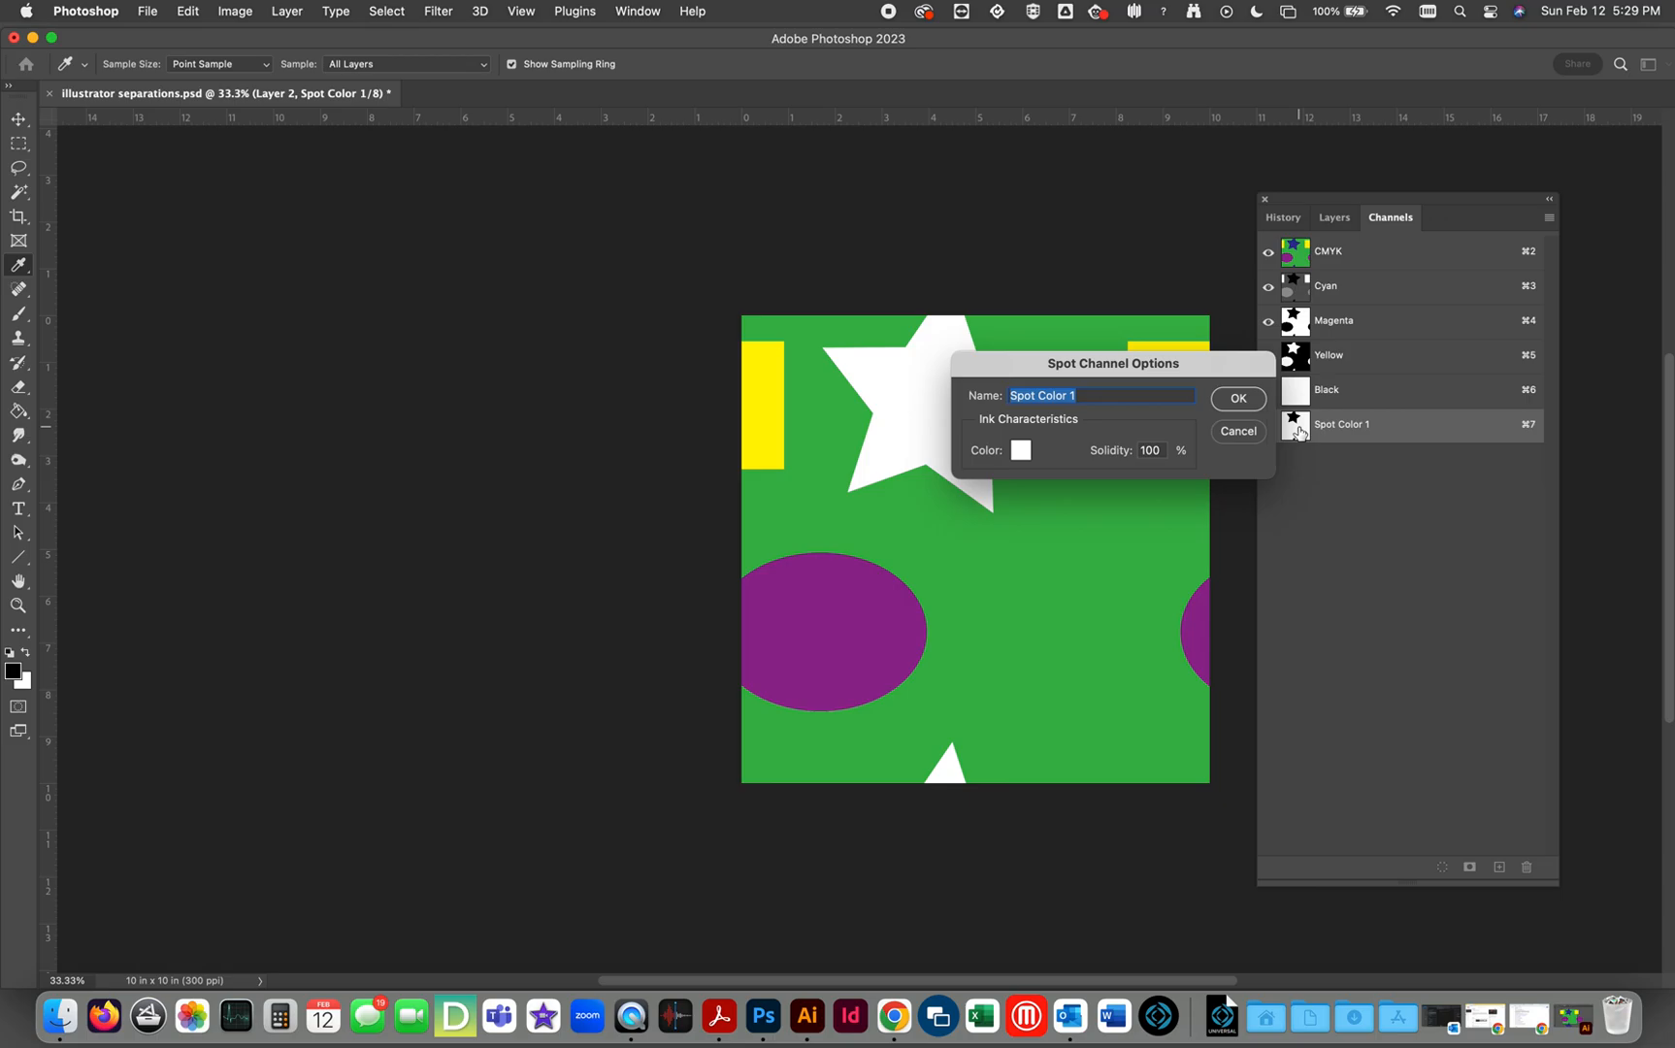
click(1019, 450)
drag(1010, 448, 1043, 391)
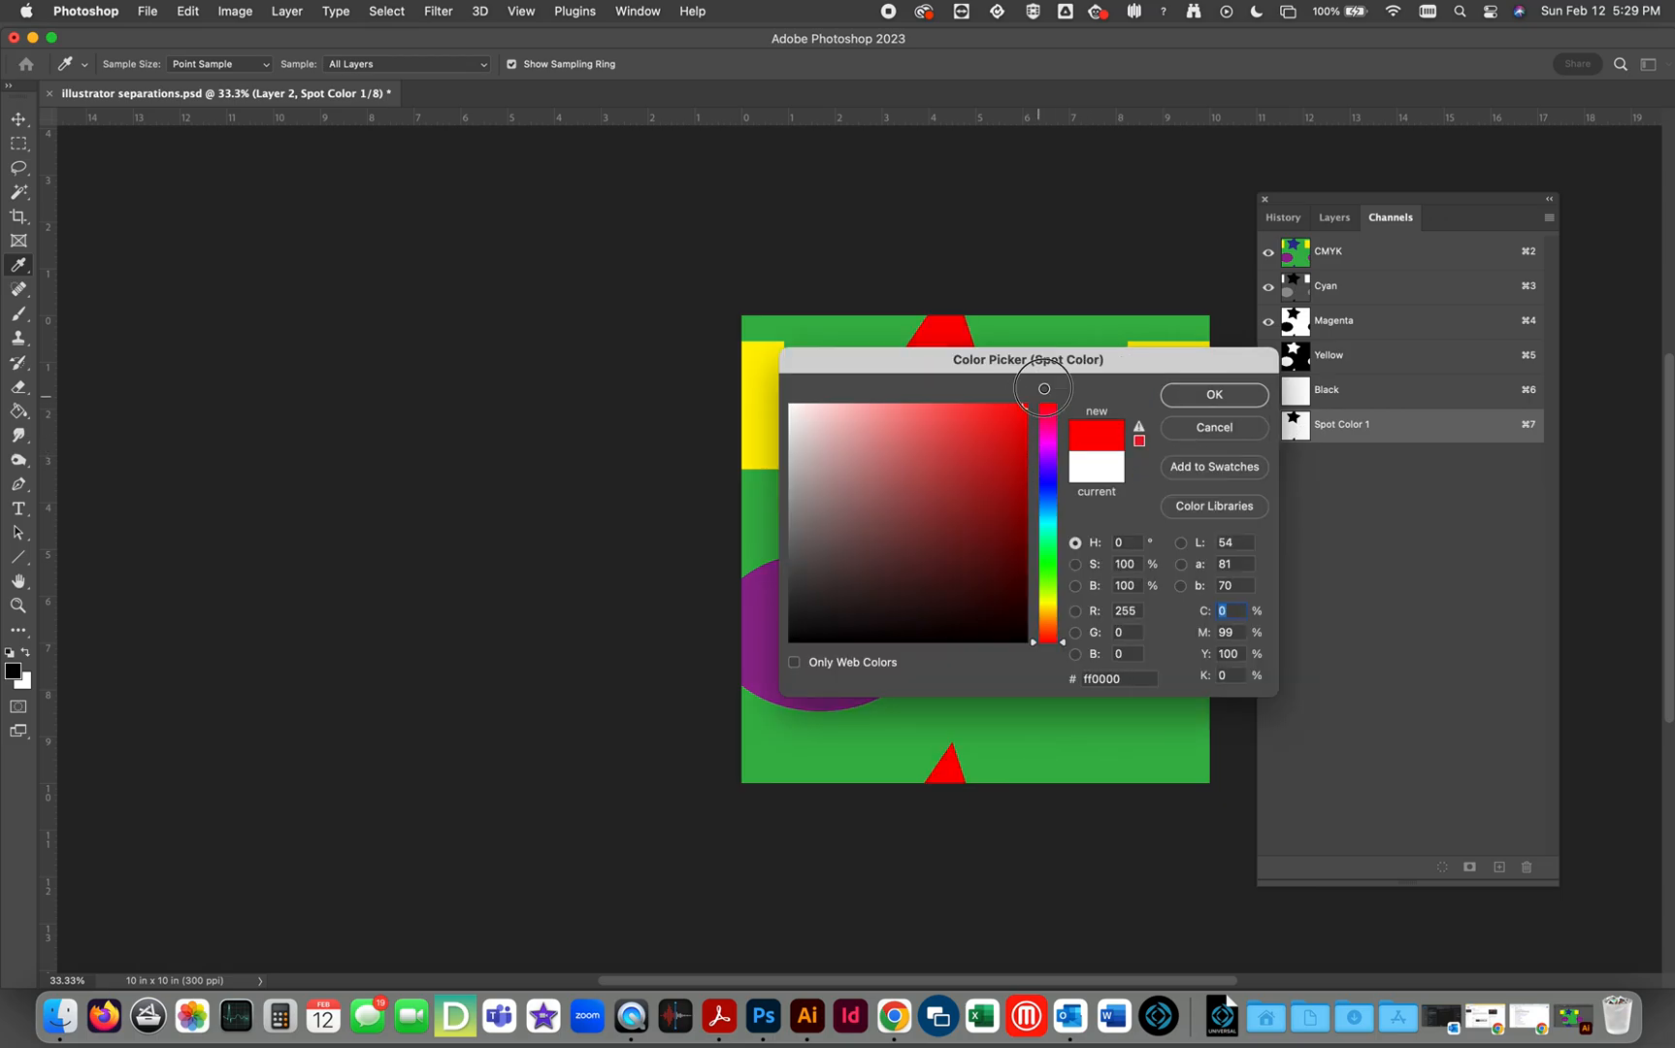
click(1252, 395)
click(1228, 394)
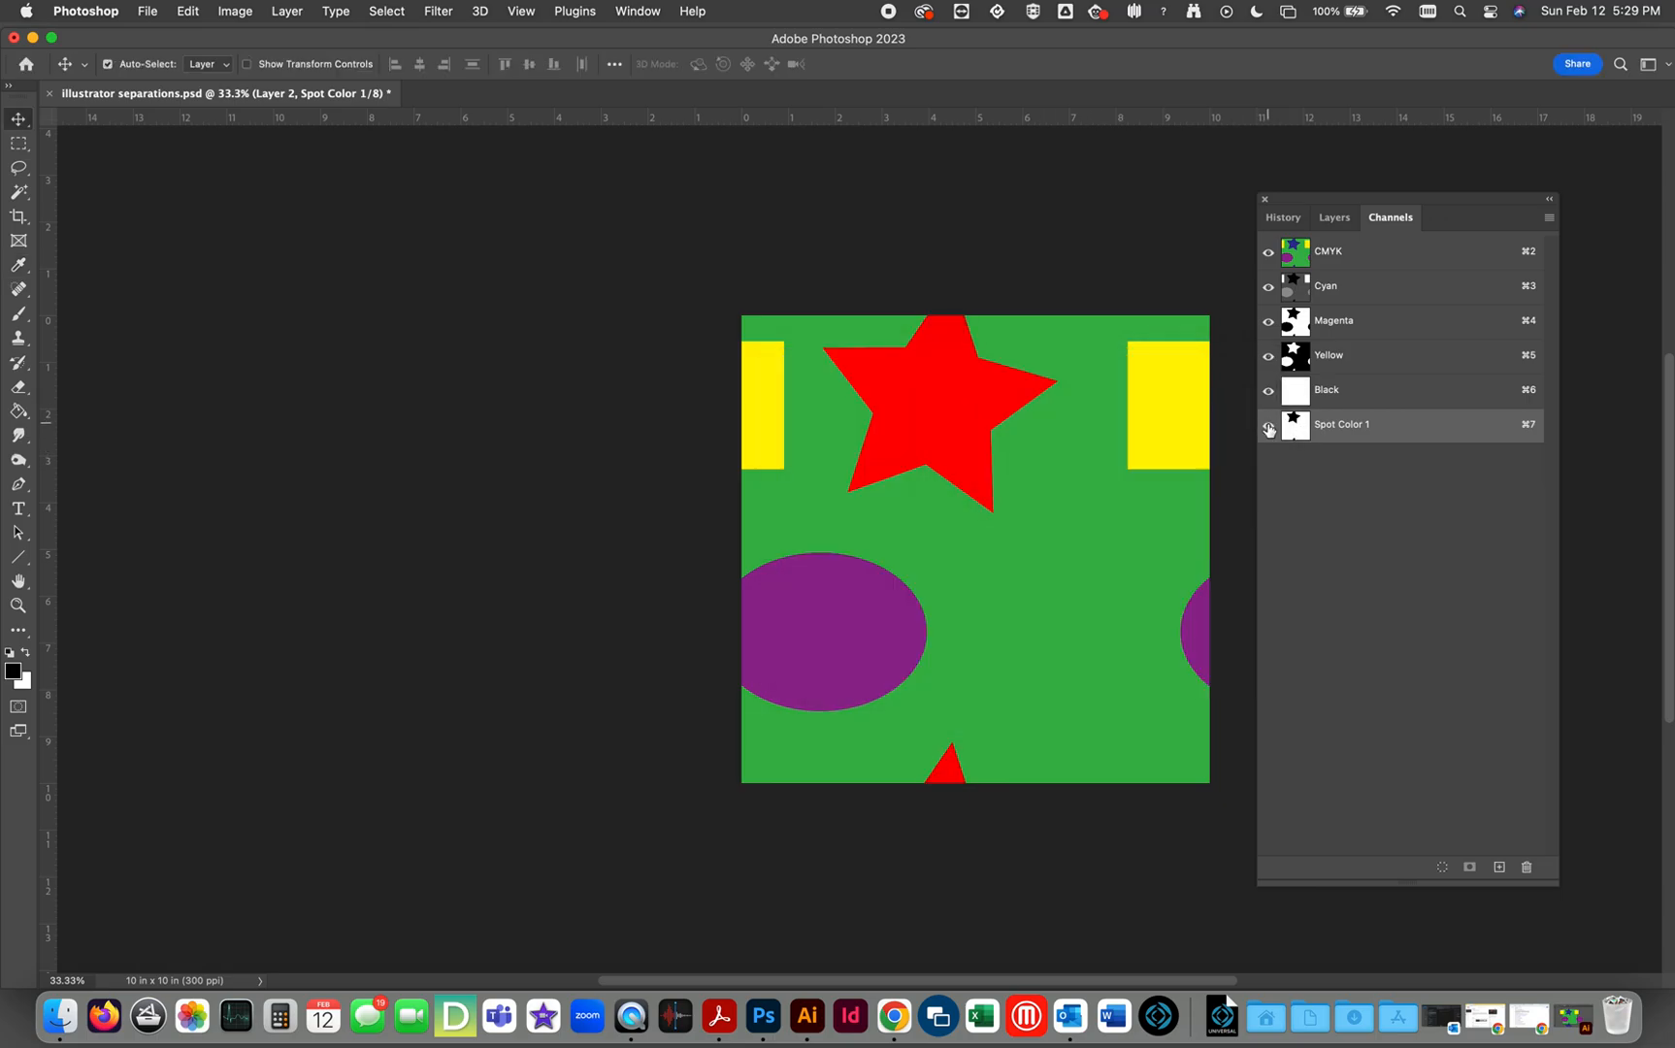
Hide and reshow the red spot channel for comparison, and hide Layer 2 so only the spot channel supplies the star.
click(1268, 427)
click(1268, 427)
click(1343, 221)
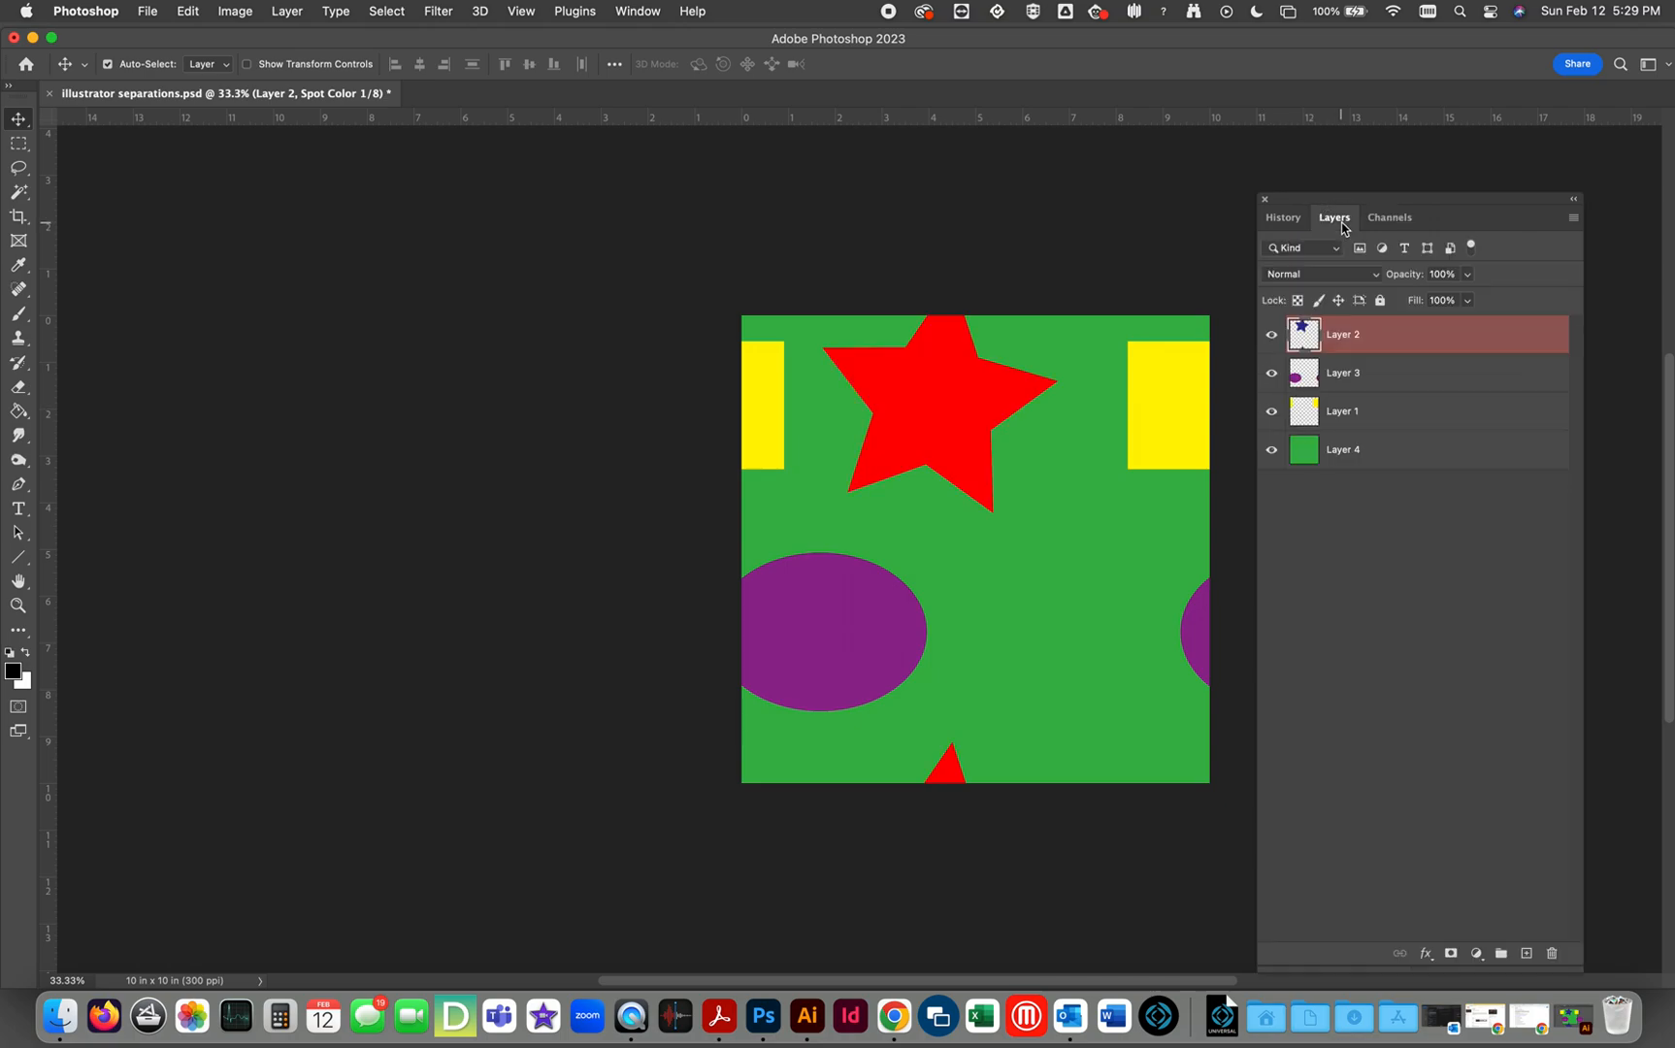
click(1273, 336)
click(1394, 222)
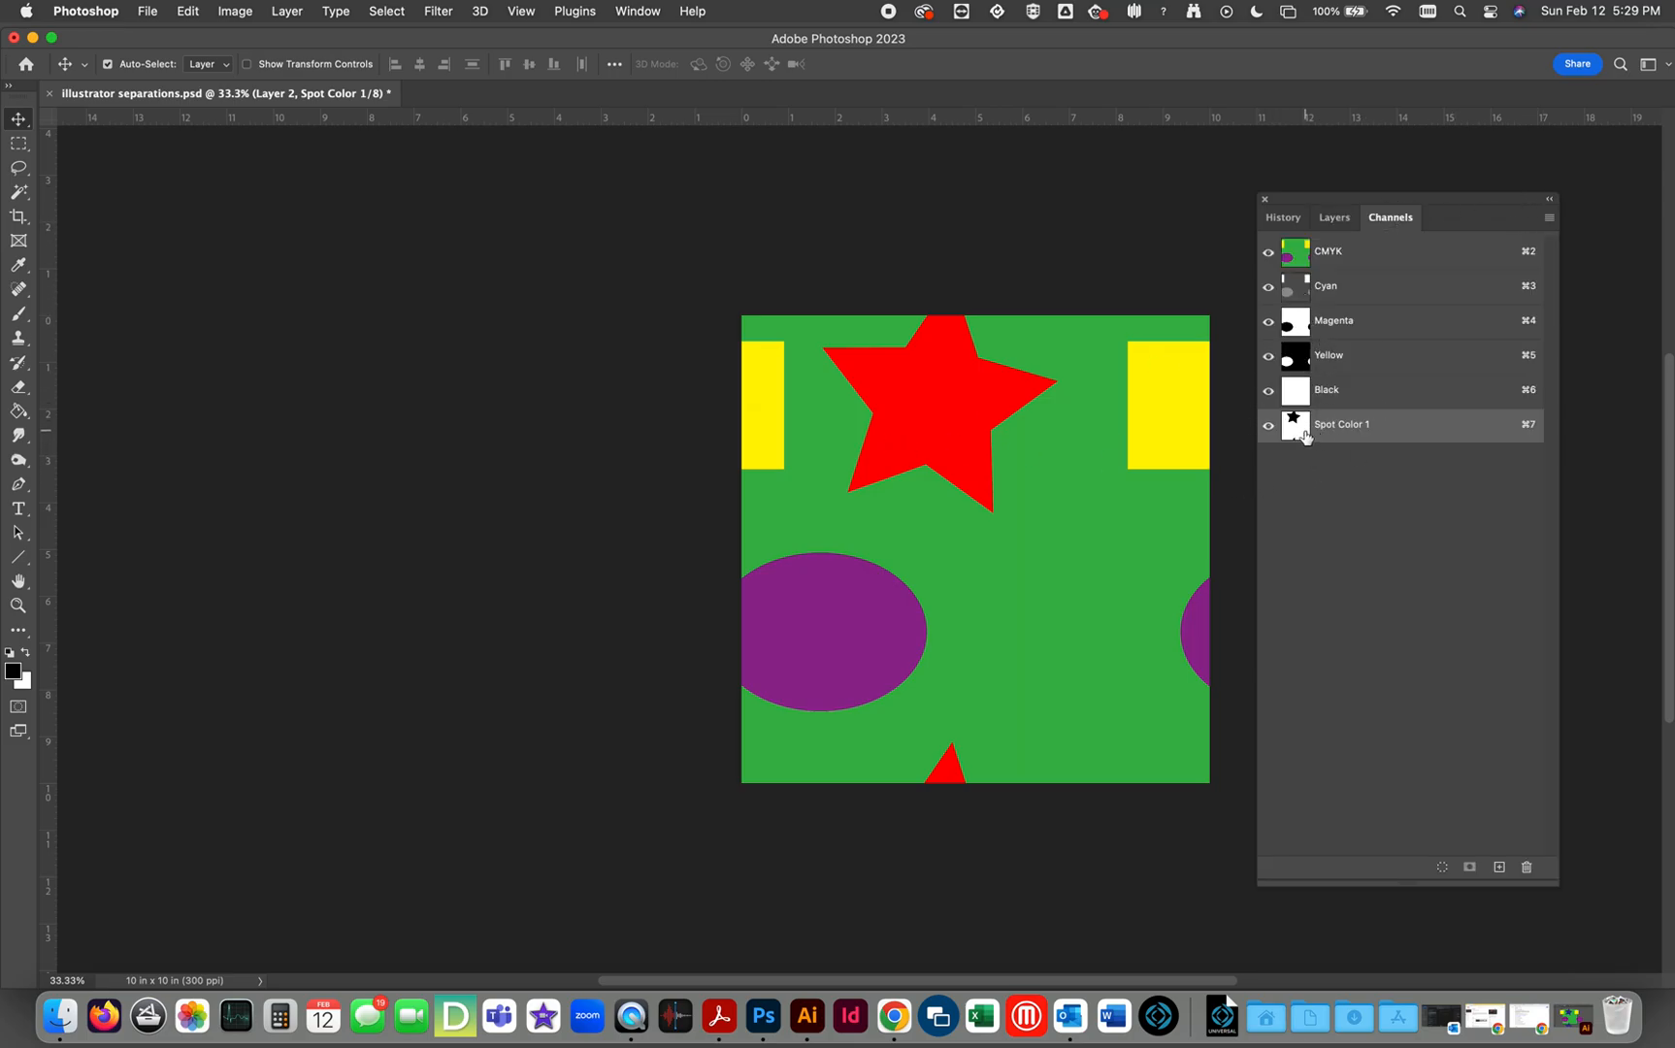
Hide and reshow the red spot channel, and do the same with Layer 3, to compare their motifs.
click(1269, 426)
click(1268, 425)
click(1336, 220)
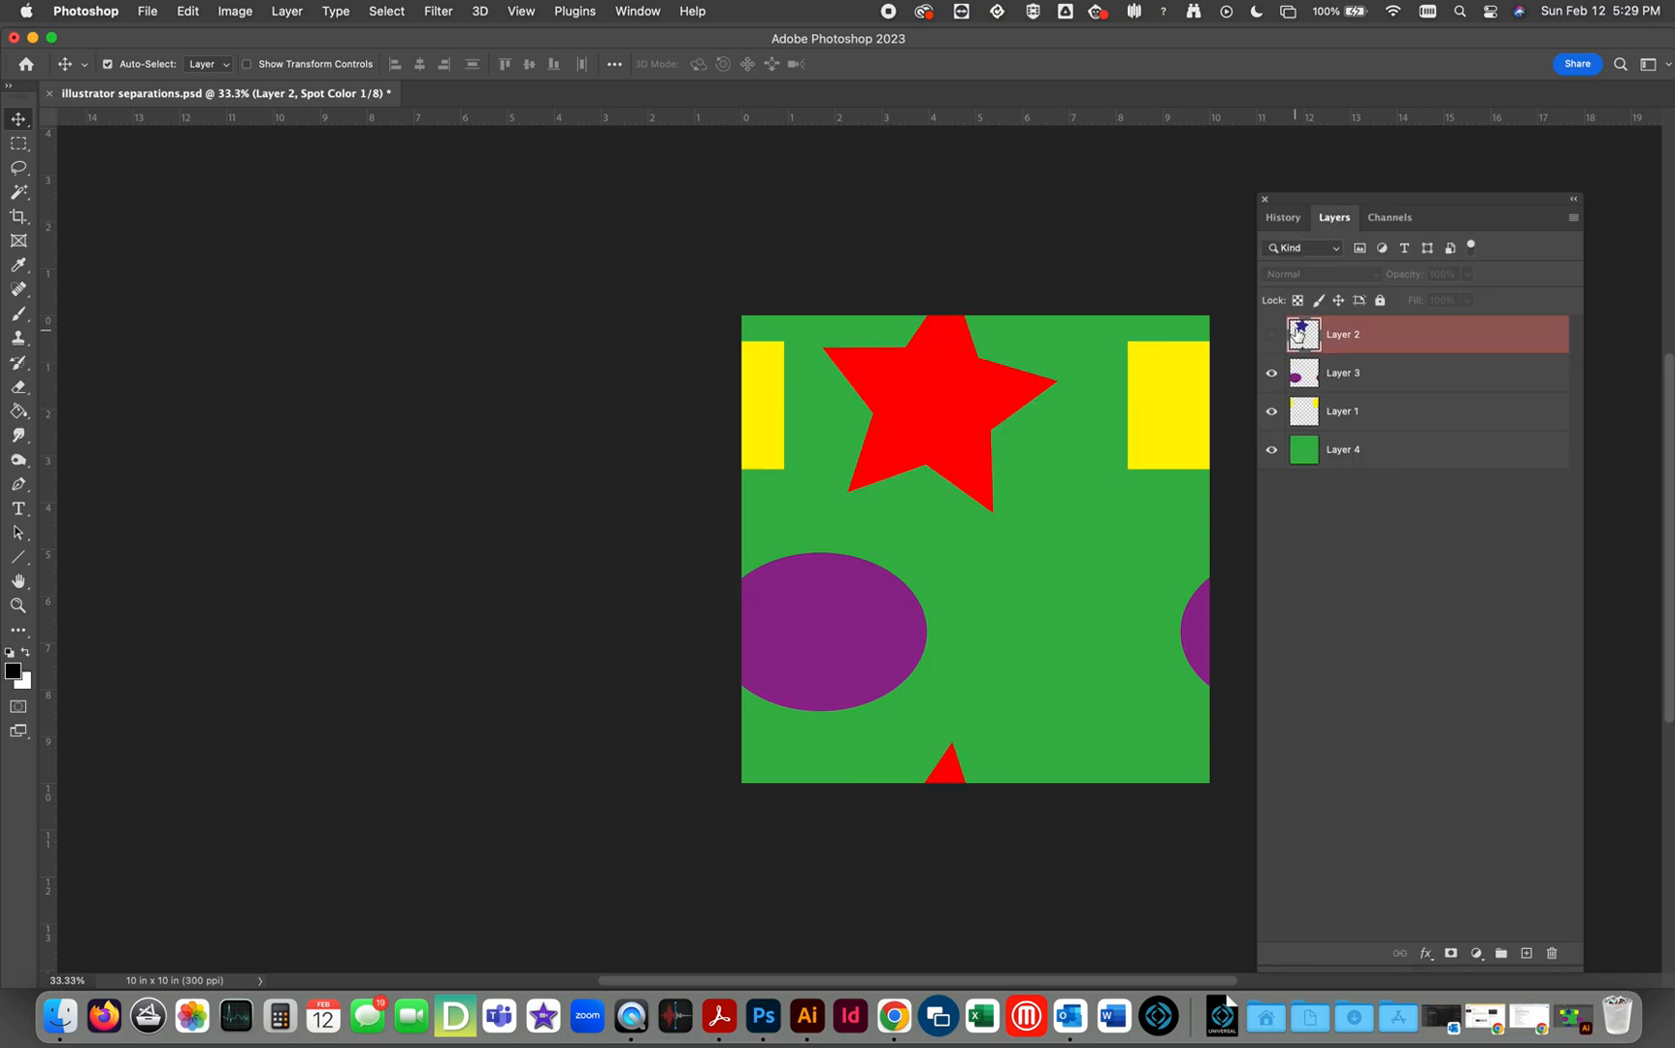
click(1271, 373)
click(1272, 373)
Copy the purple ellipses from Layer 3 across the full canvas and paste them into a new channel.
click(1310, 377)
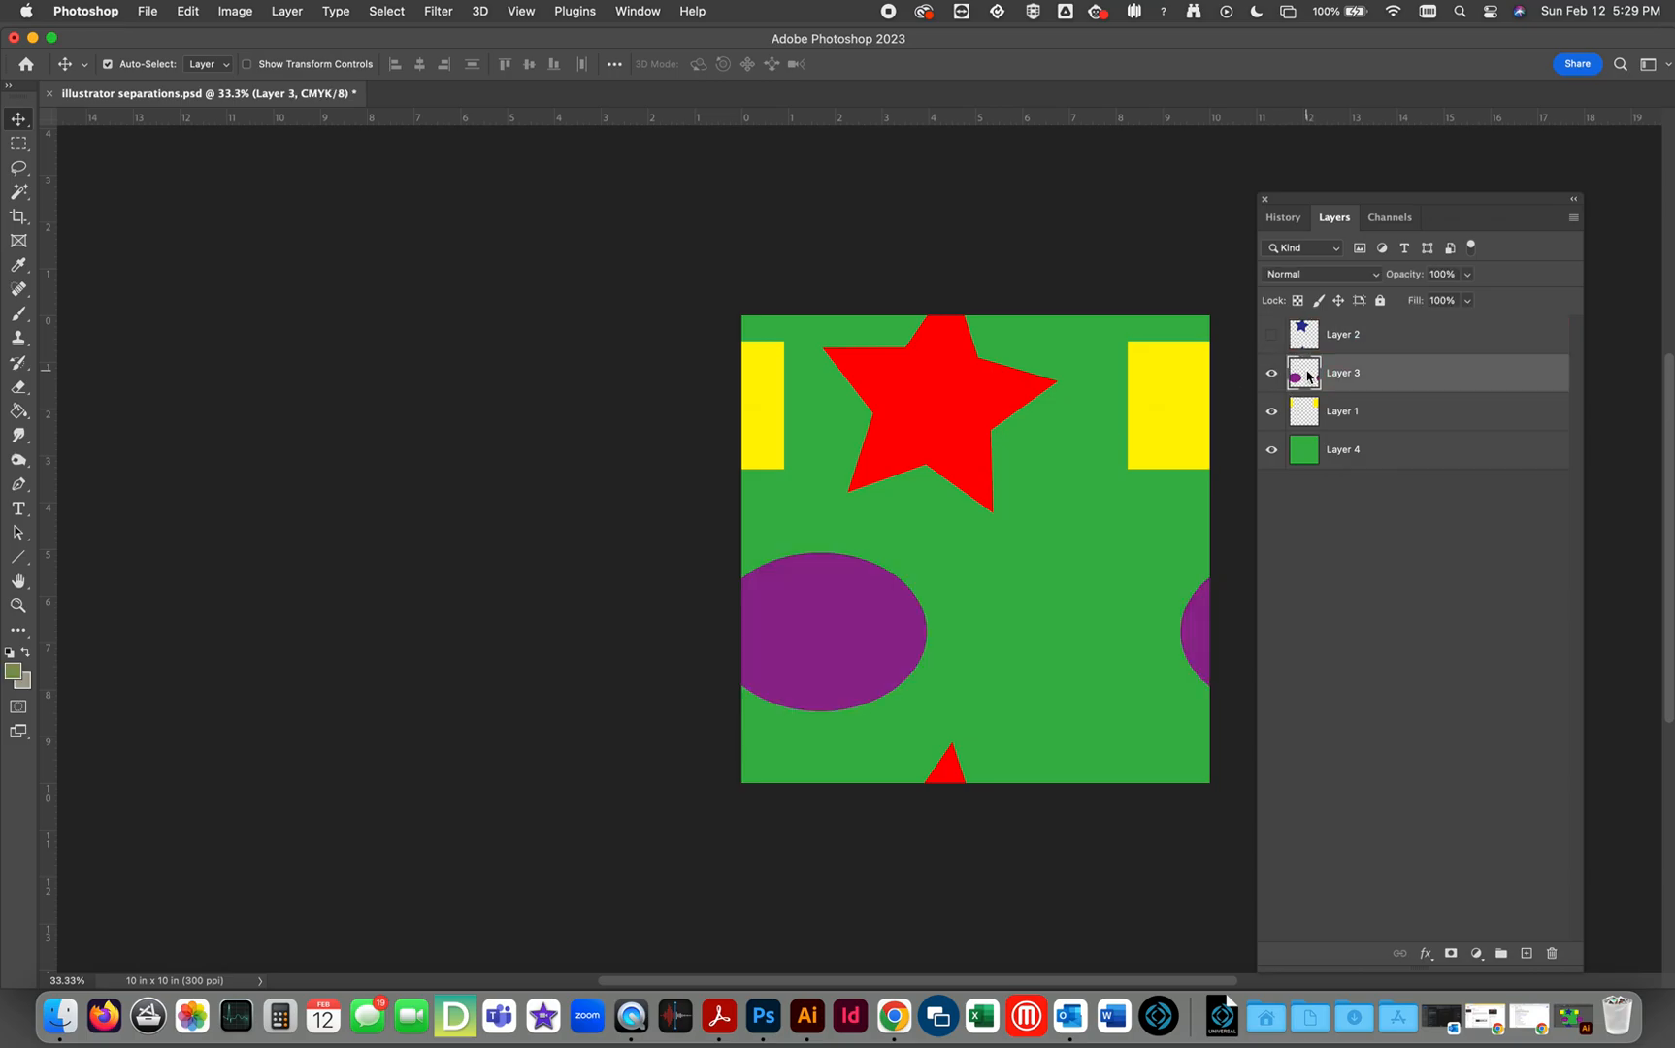
super+click(1311, 379)
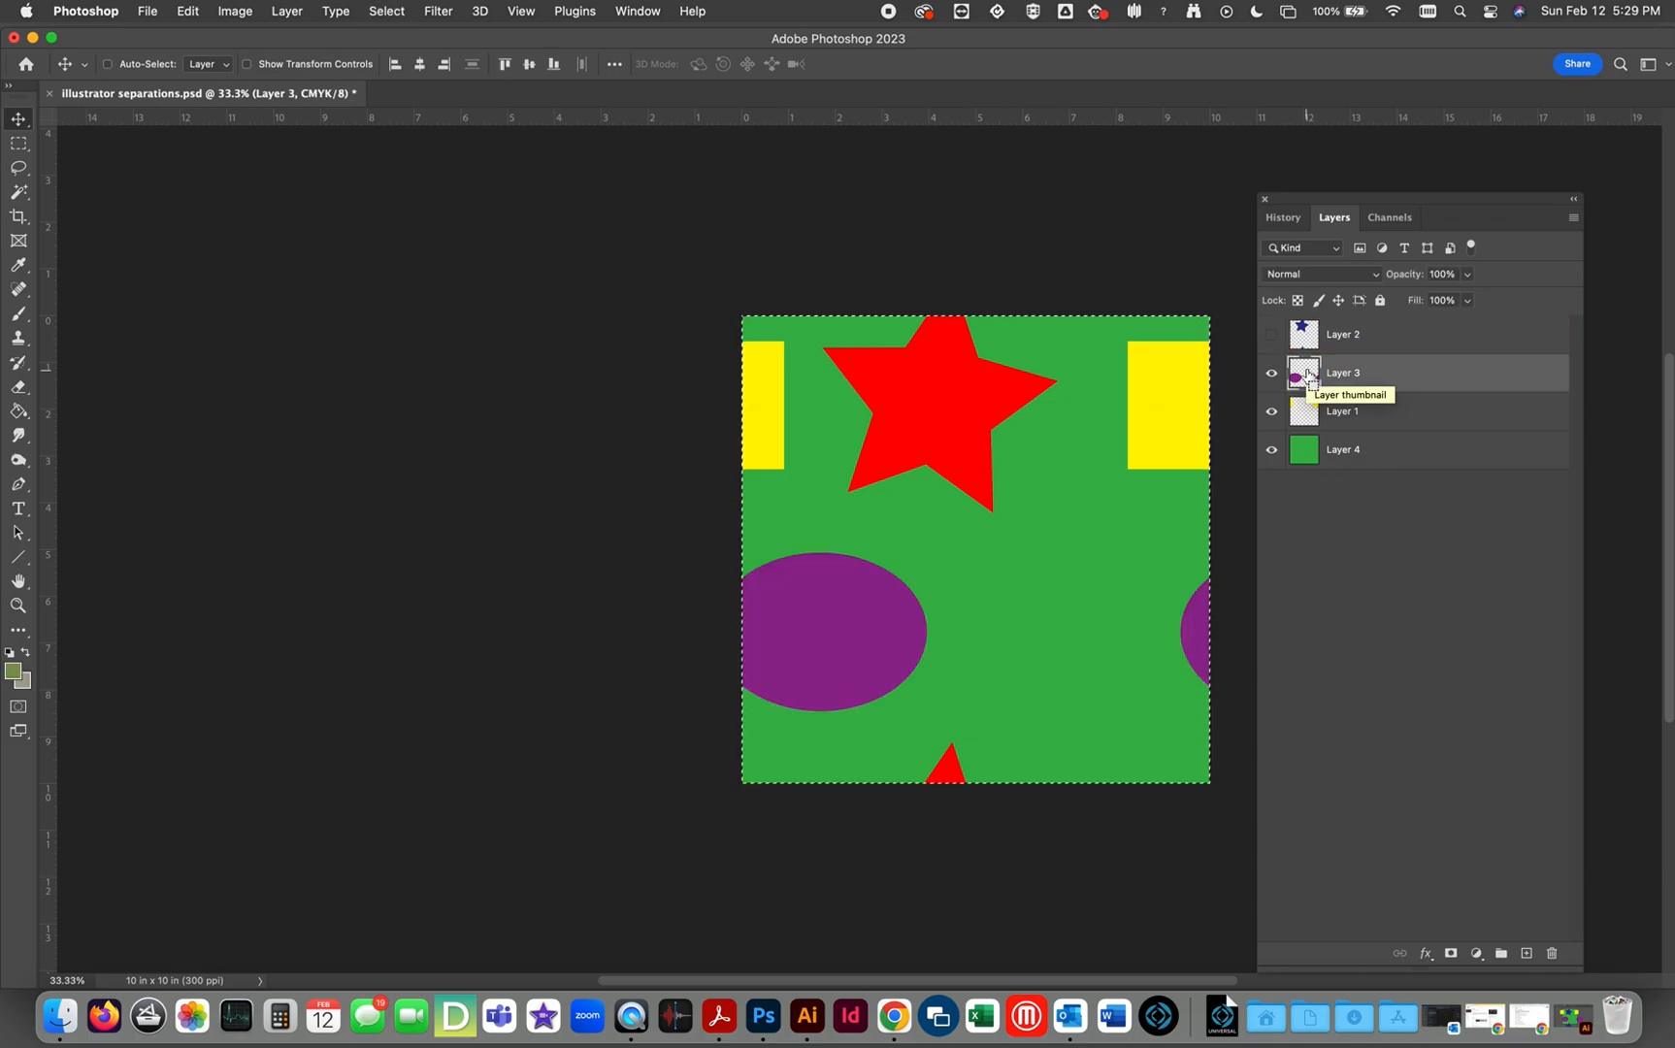
click(1388, 219)
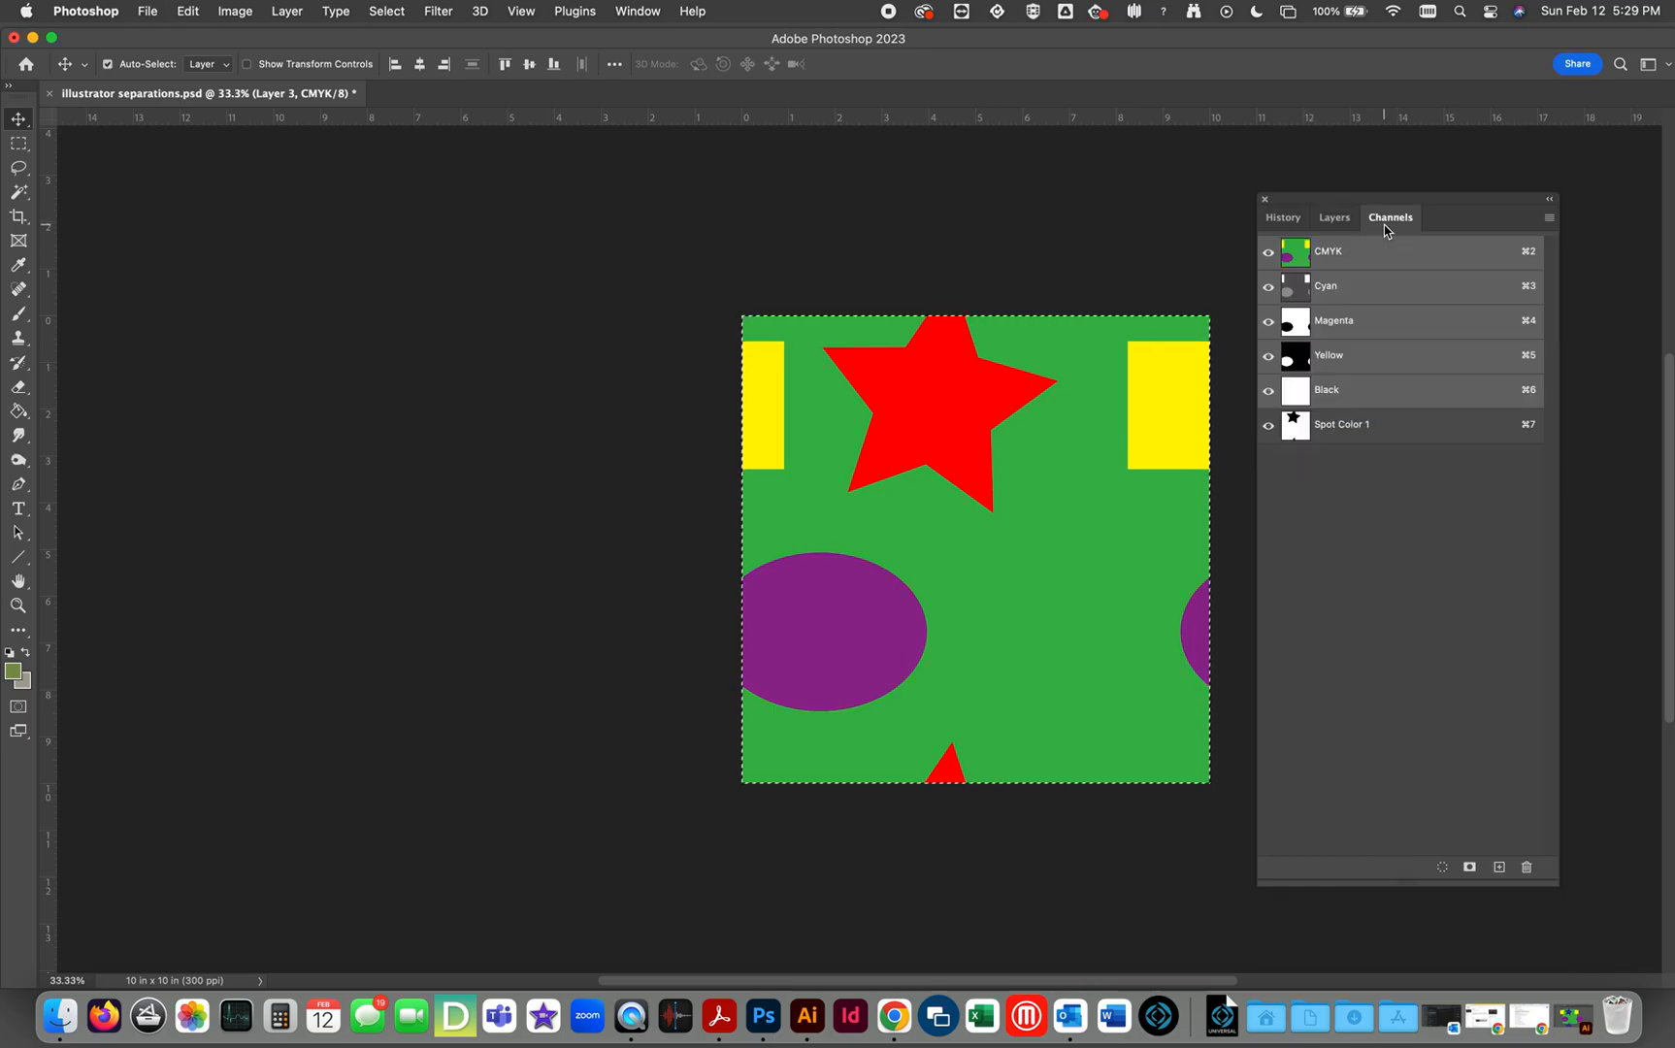
click(1500, 867)
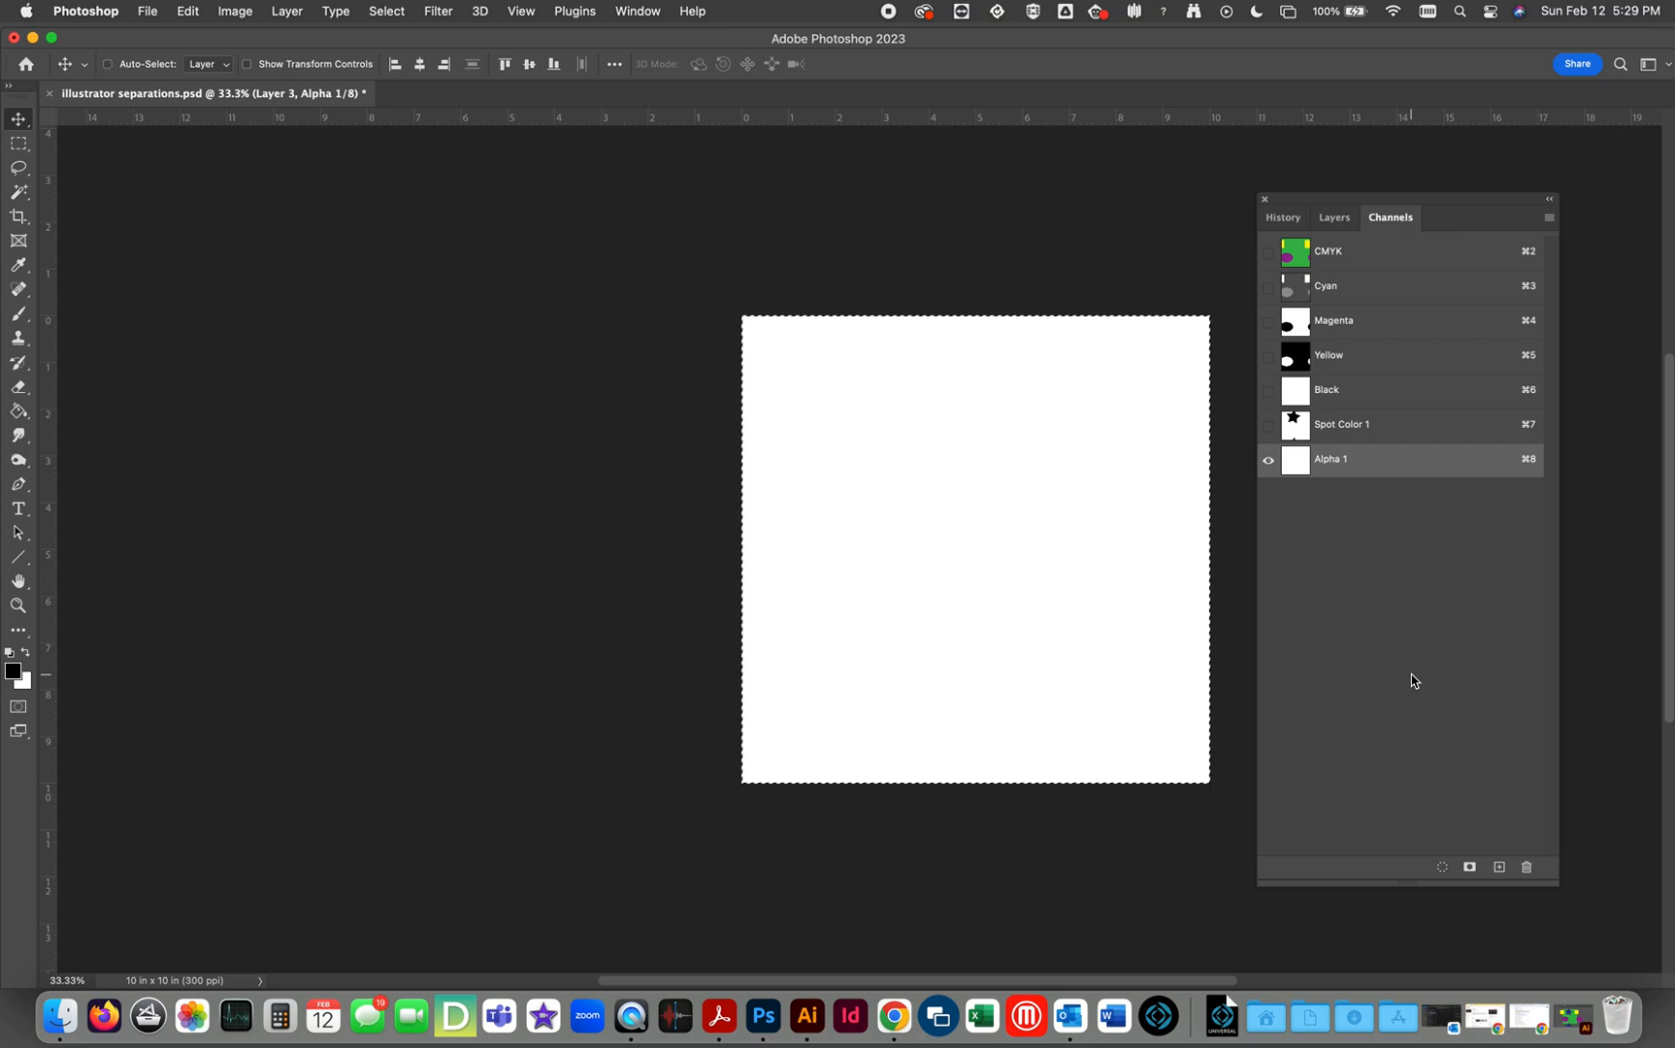
key(super+v)
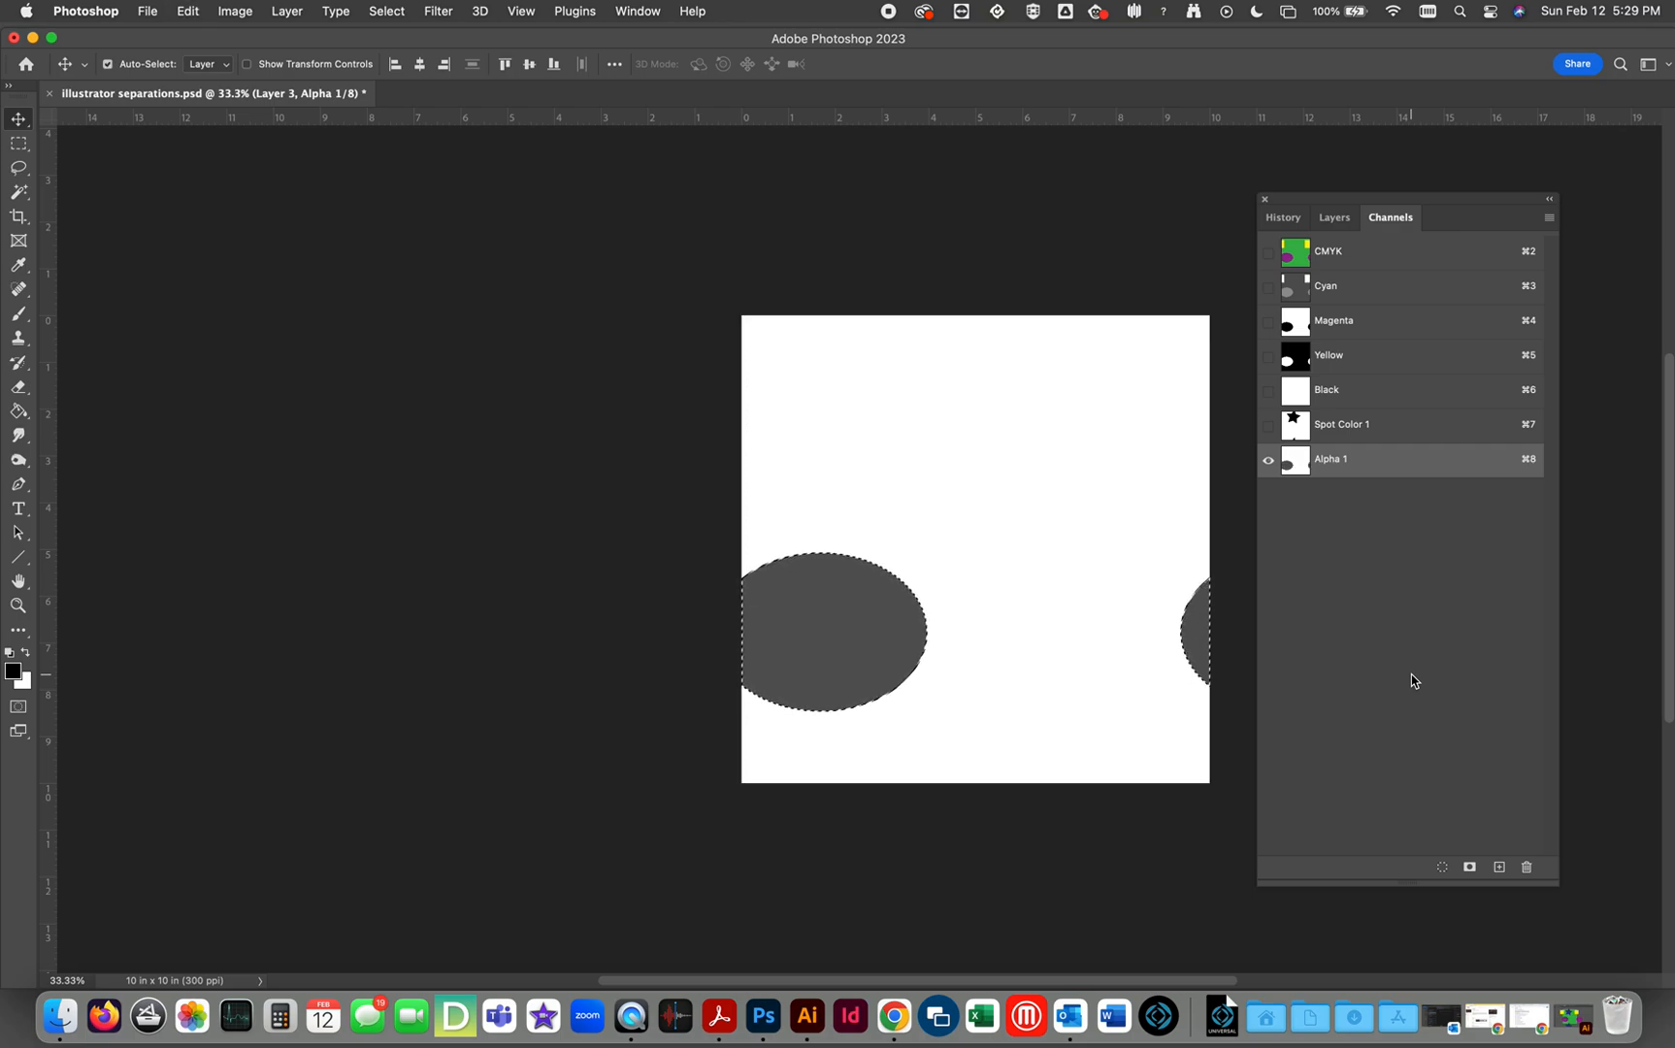
Darken the pasted ellipses to solid black with Levels, using an input black level of 253, and deselect them.
key(super+l)
click(1227, 536)
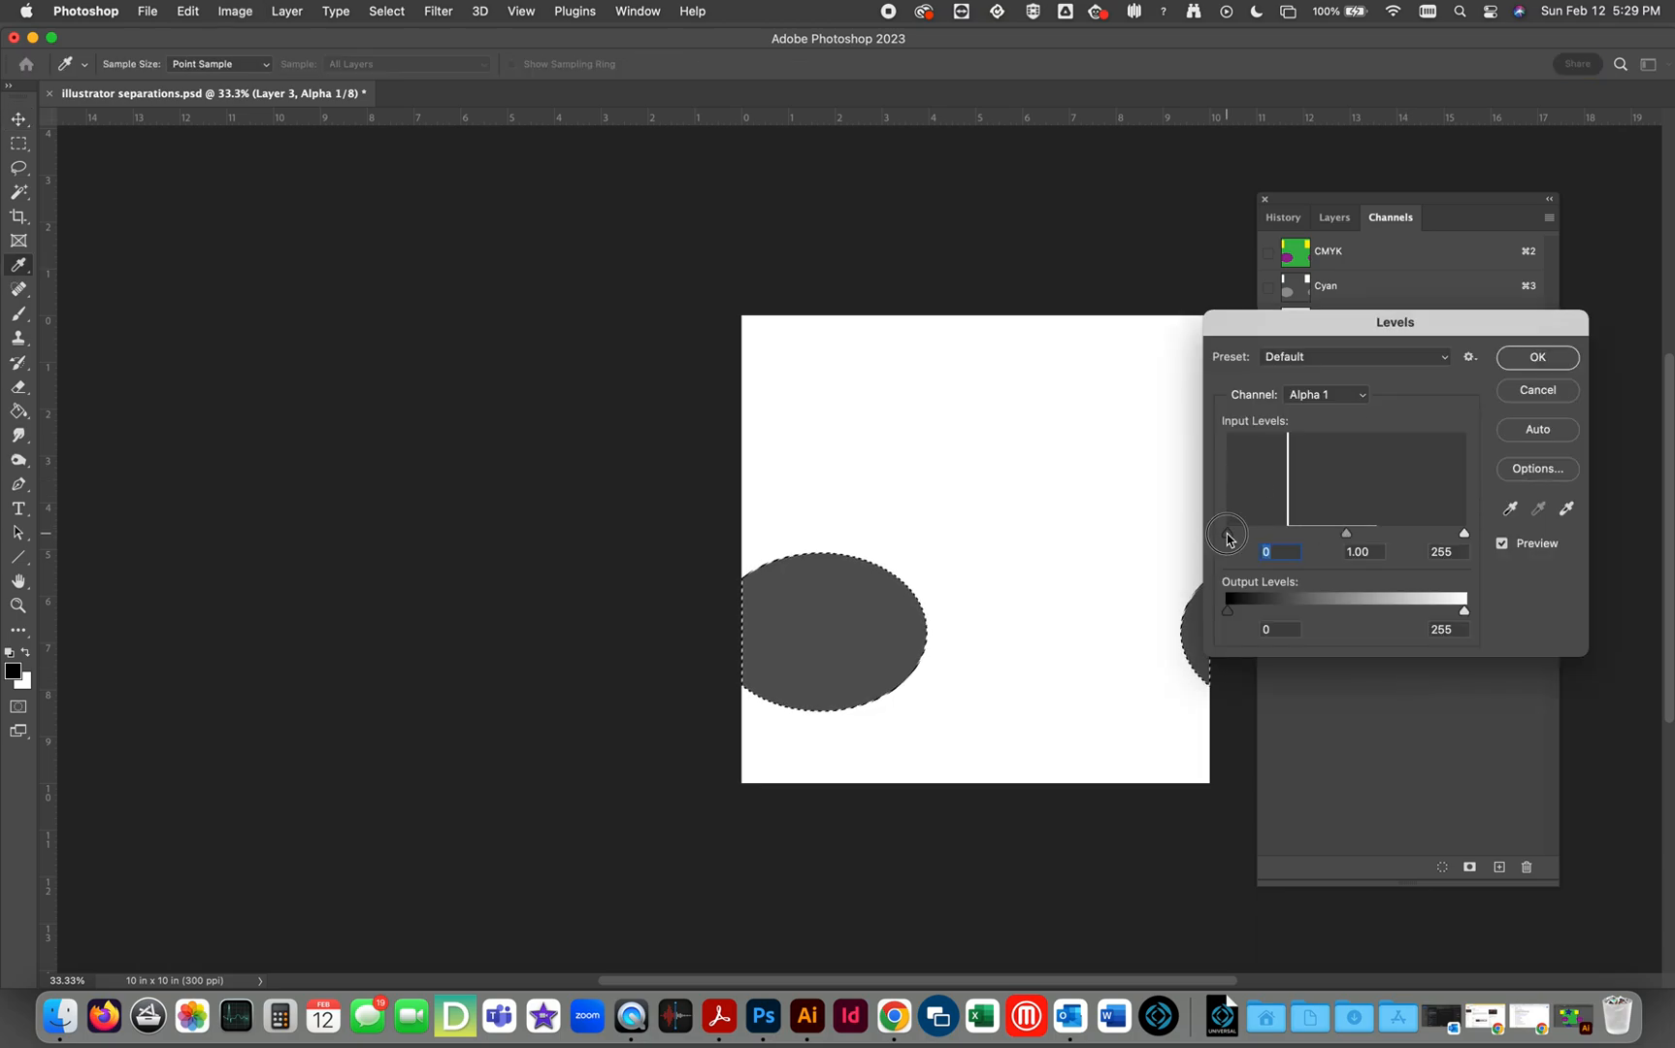
drag(1227, 539, 1463, 535)
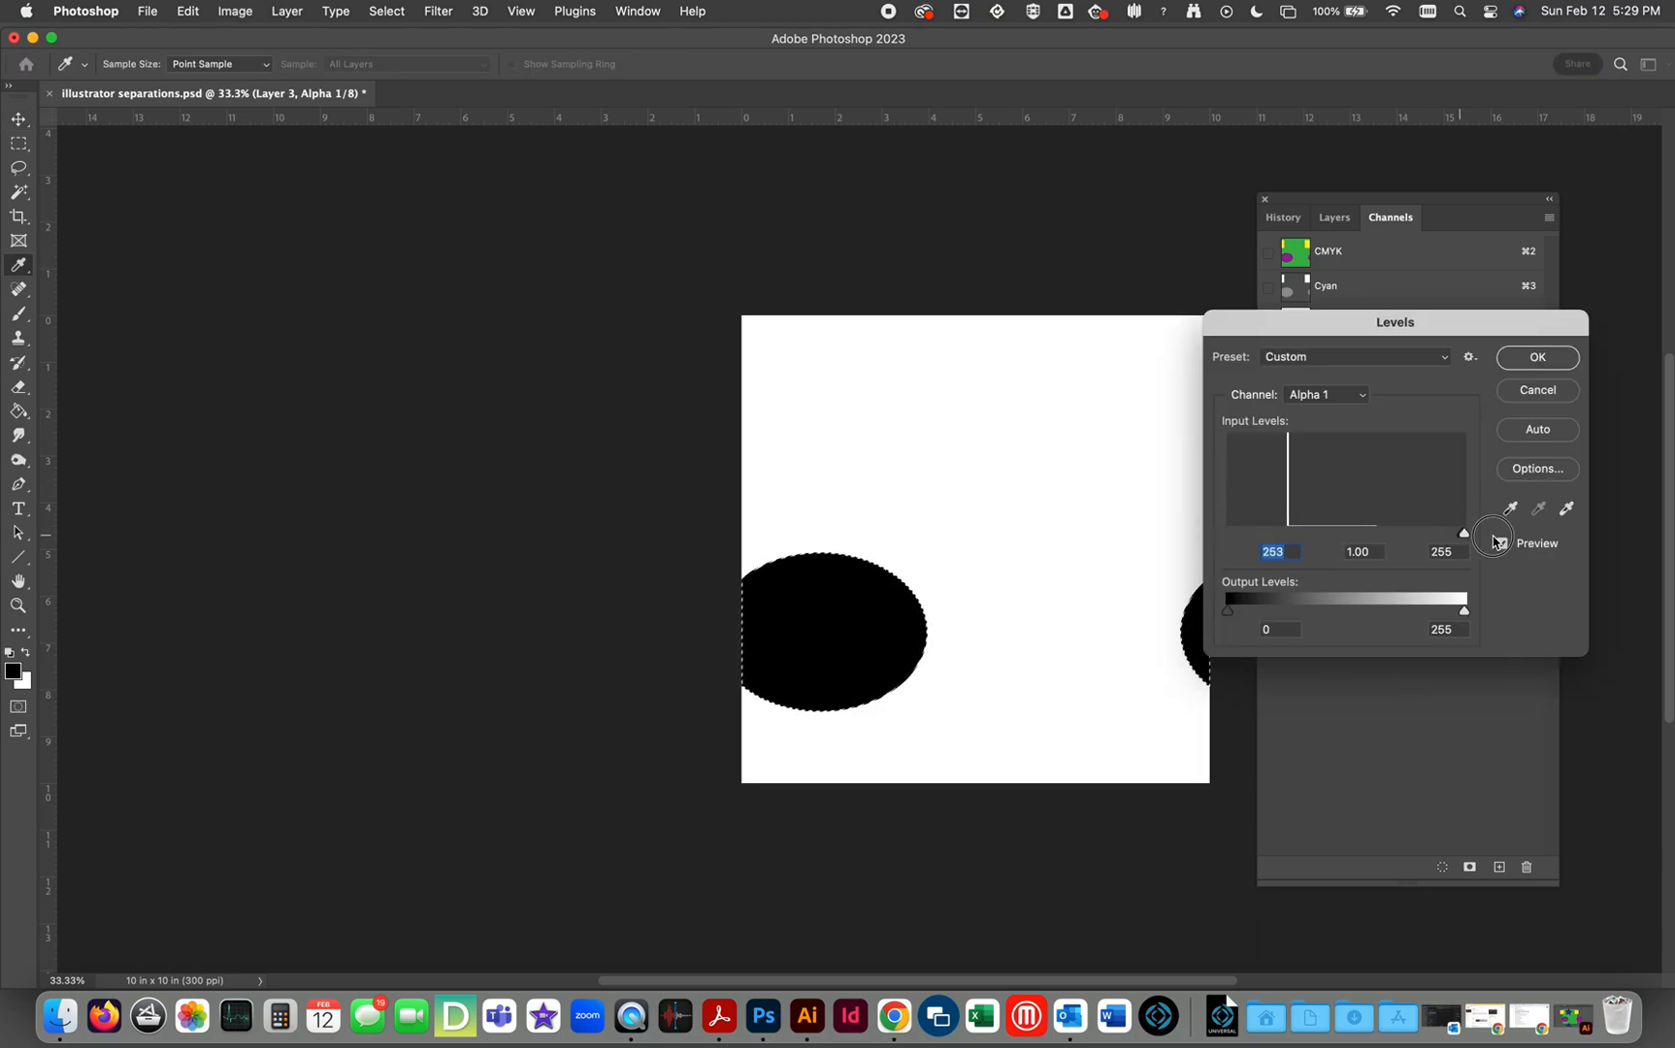
click(1537, 358)
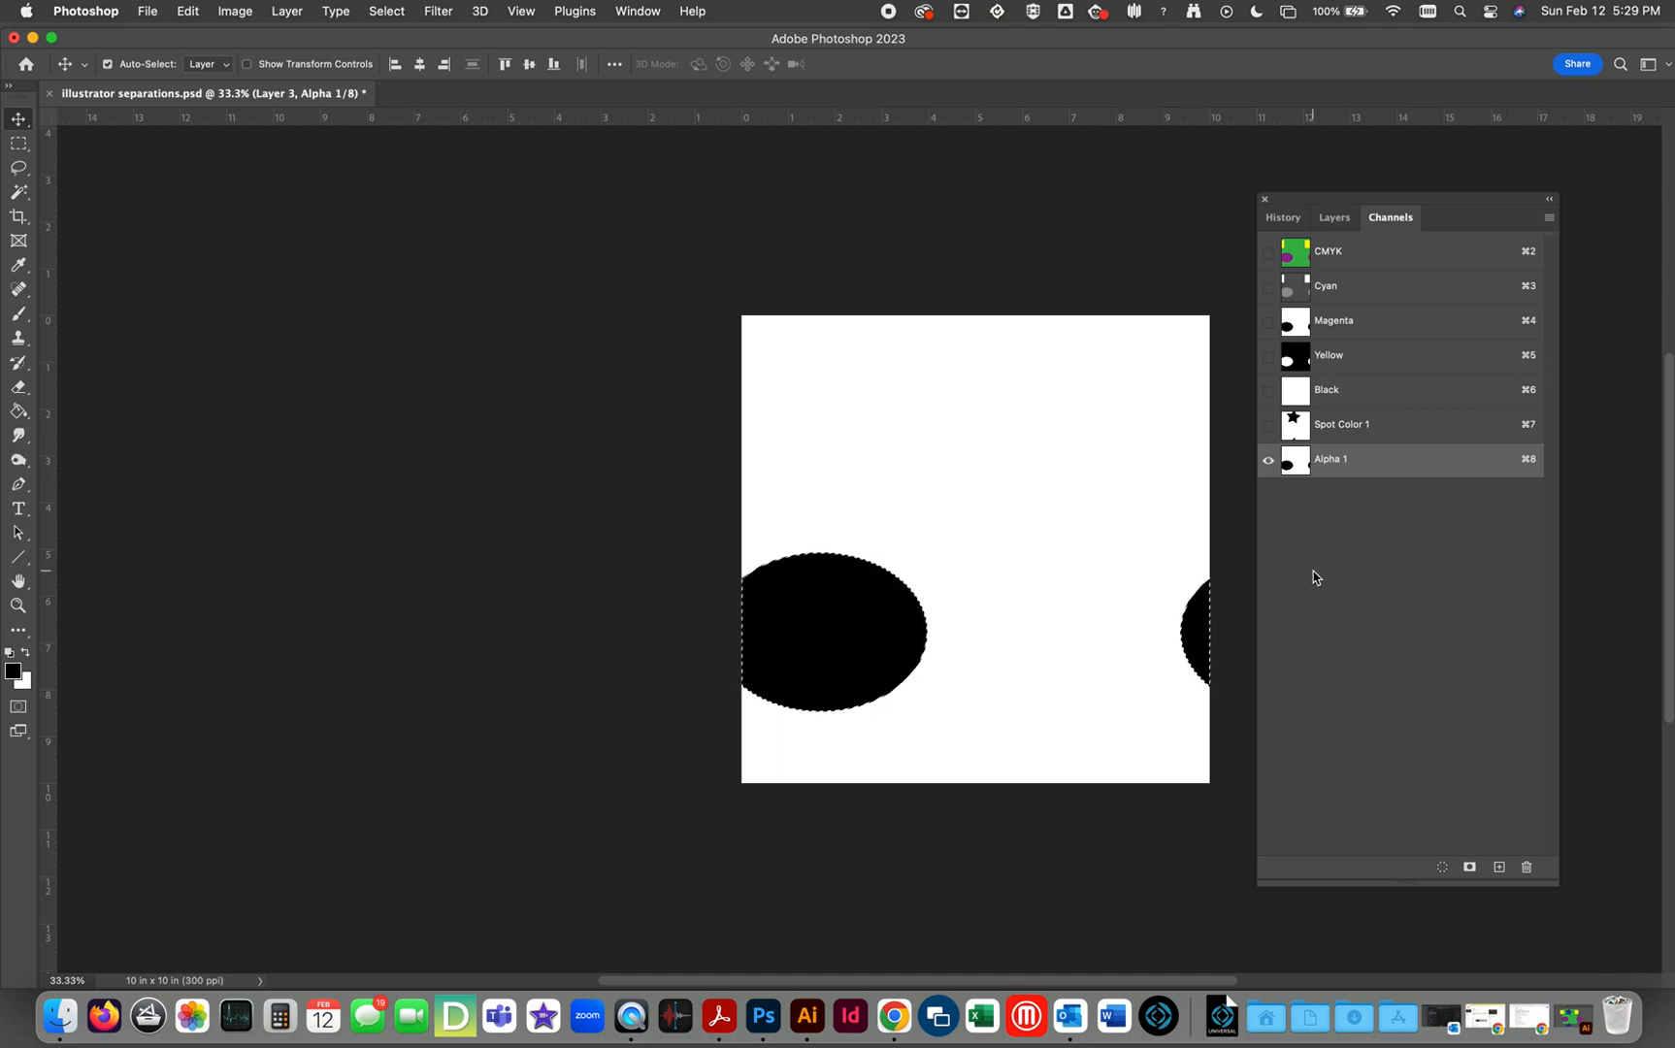
key(super+d)
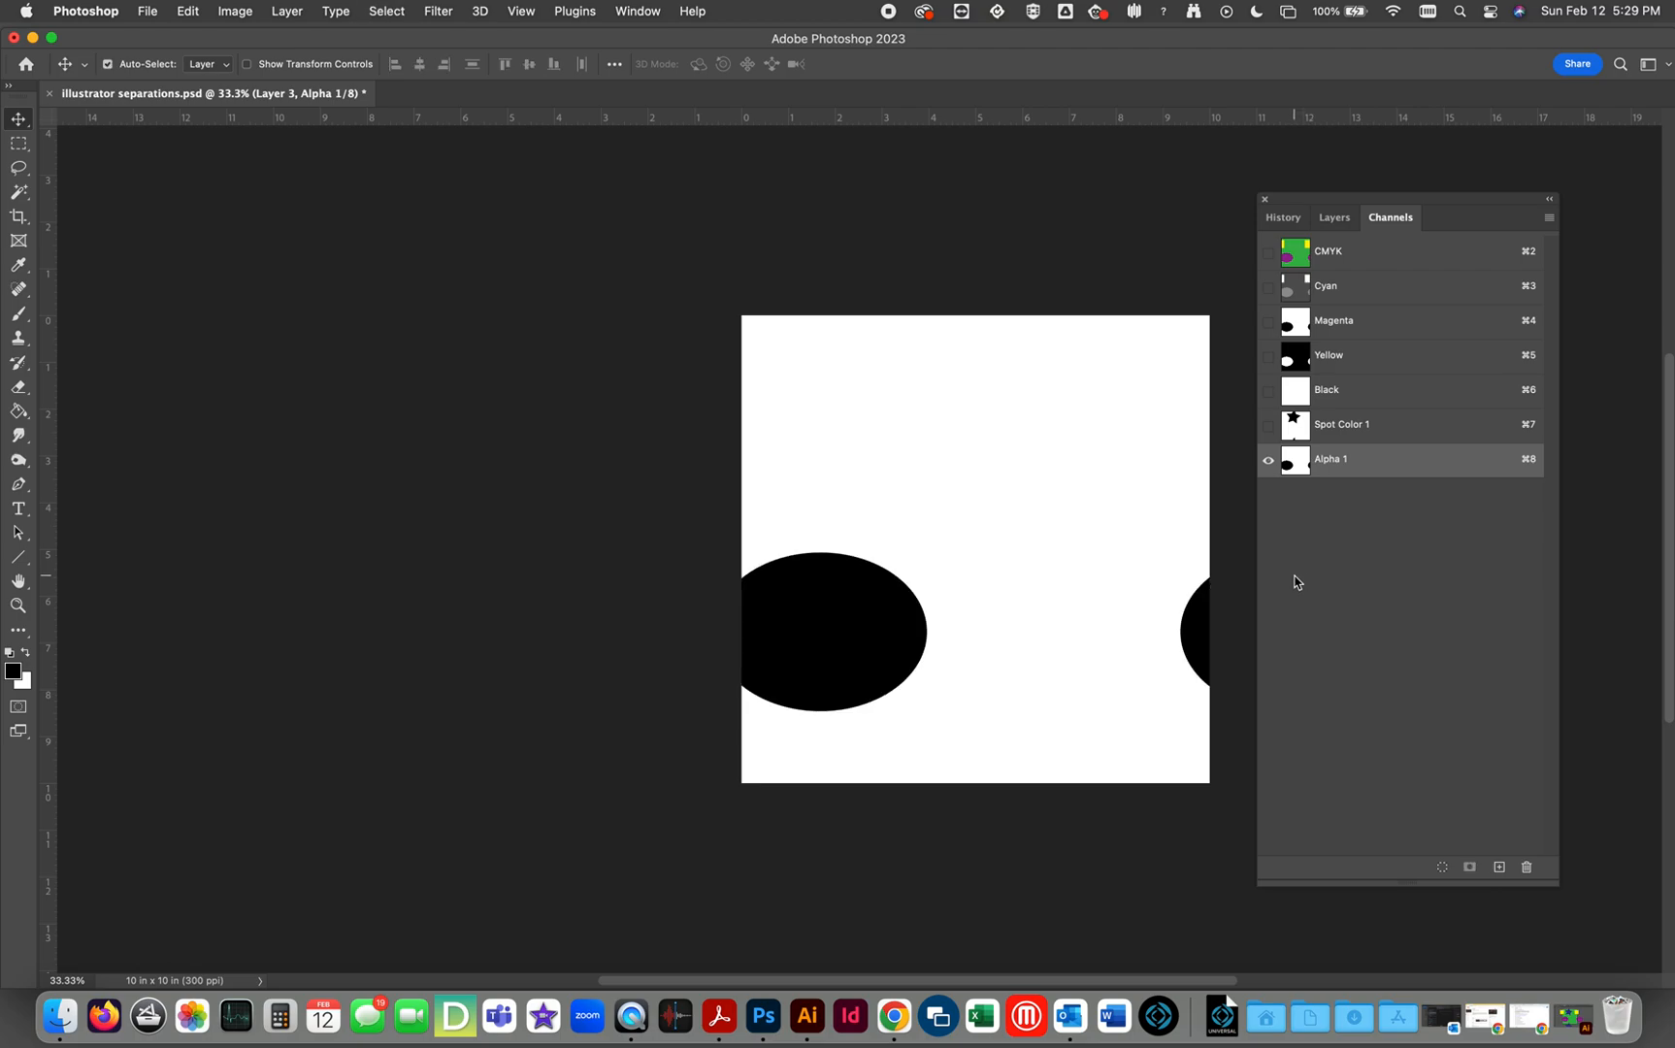
Hide Layer 3, copy the yellow rectangles from Layer 1 and paste them into another new channel.
click(1338, 219)
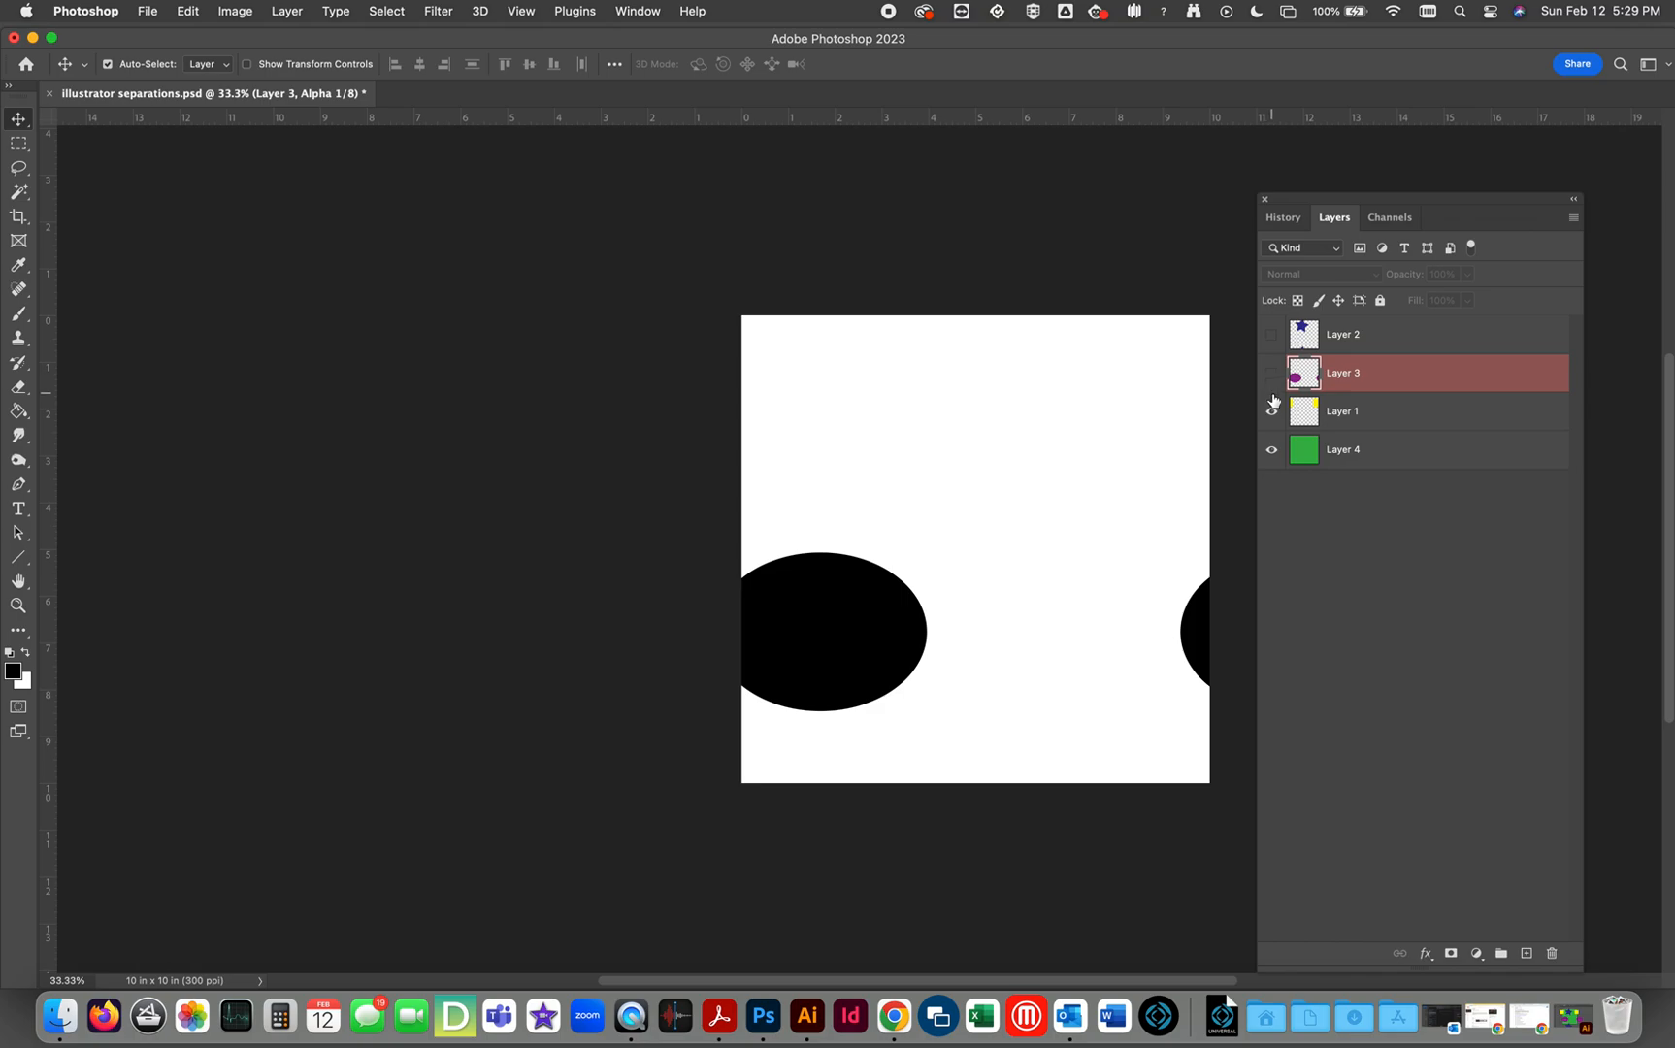
click(1346, 414)
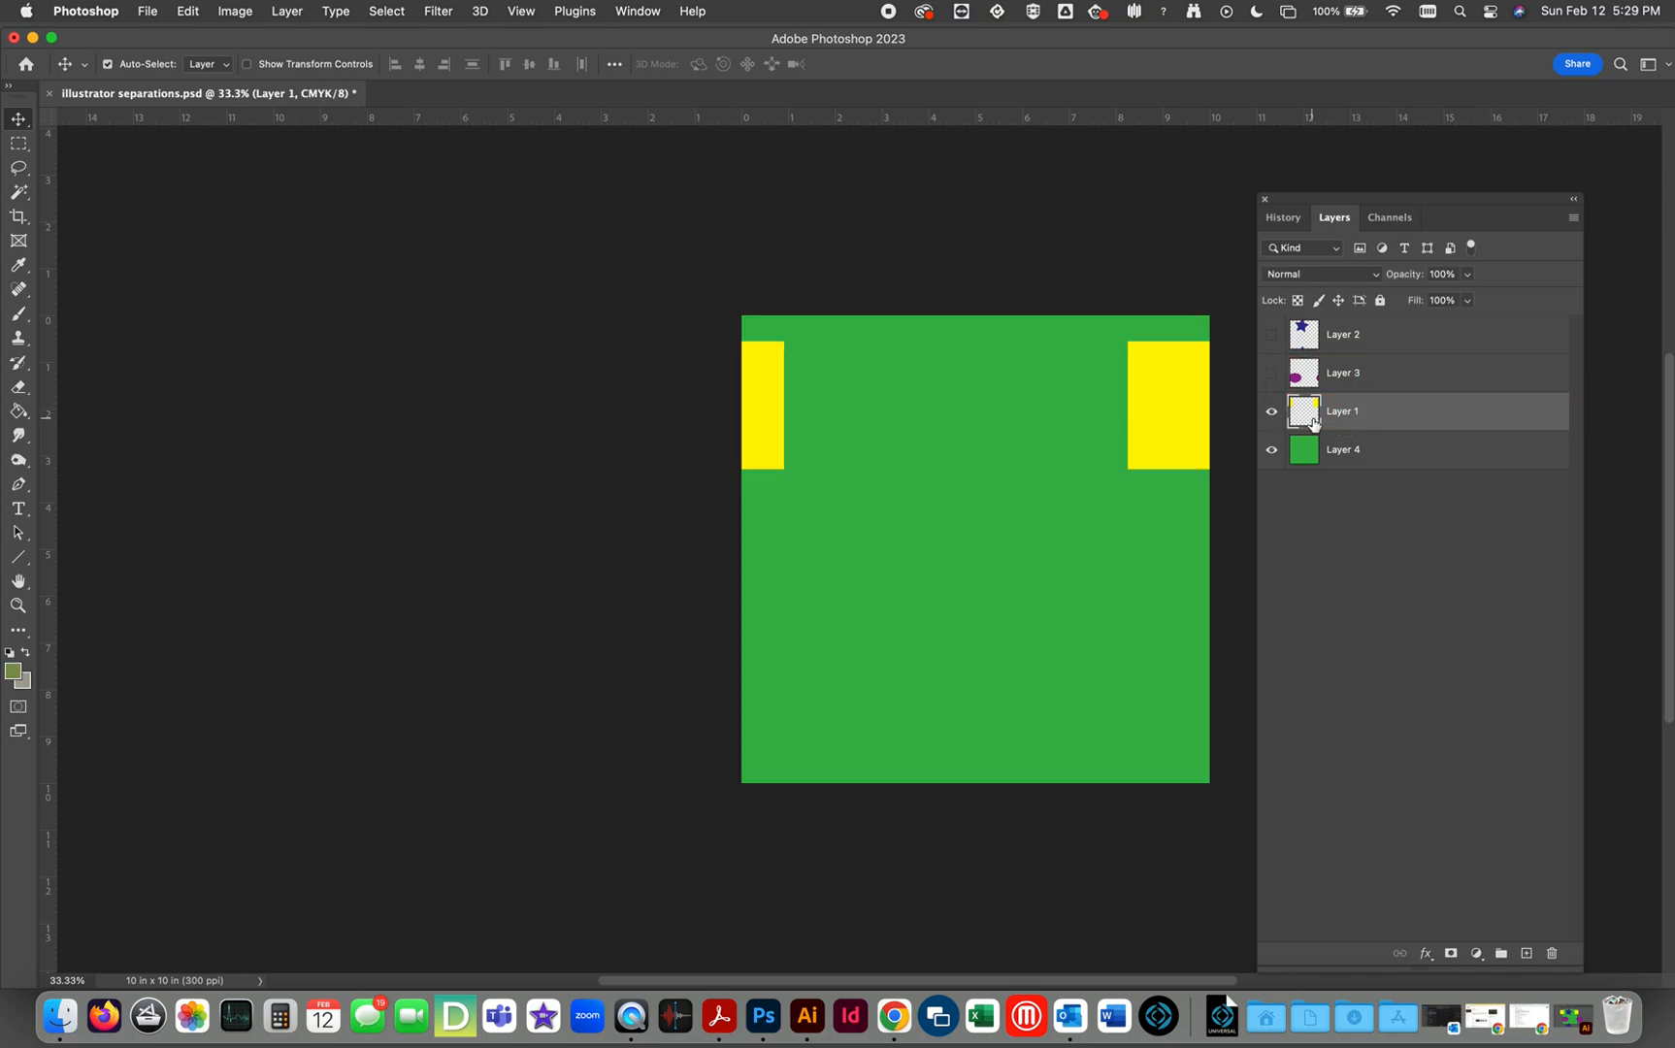
key(super+a)
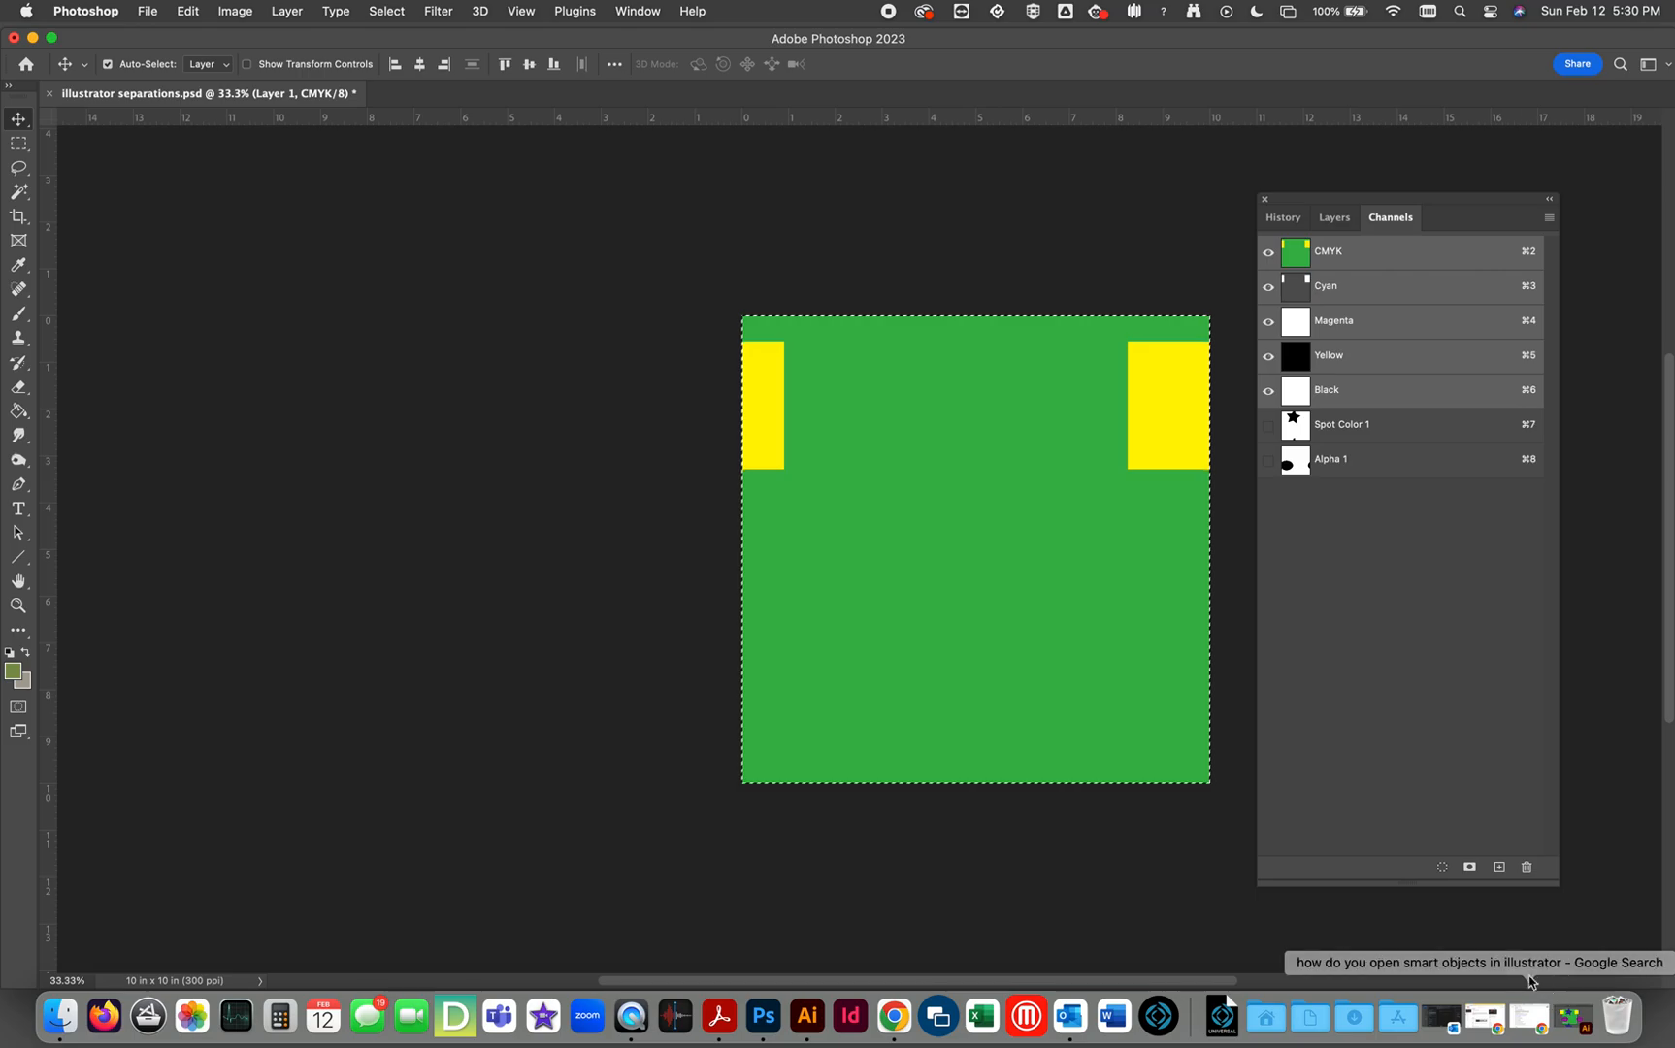
click(1500, 869)
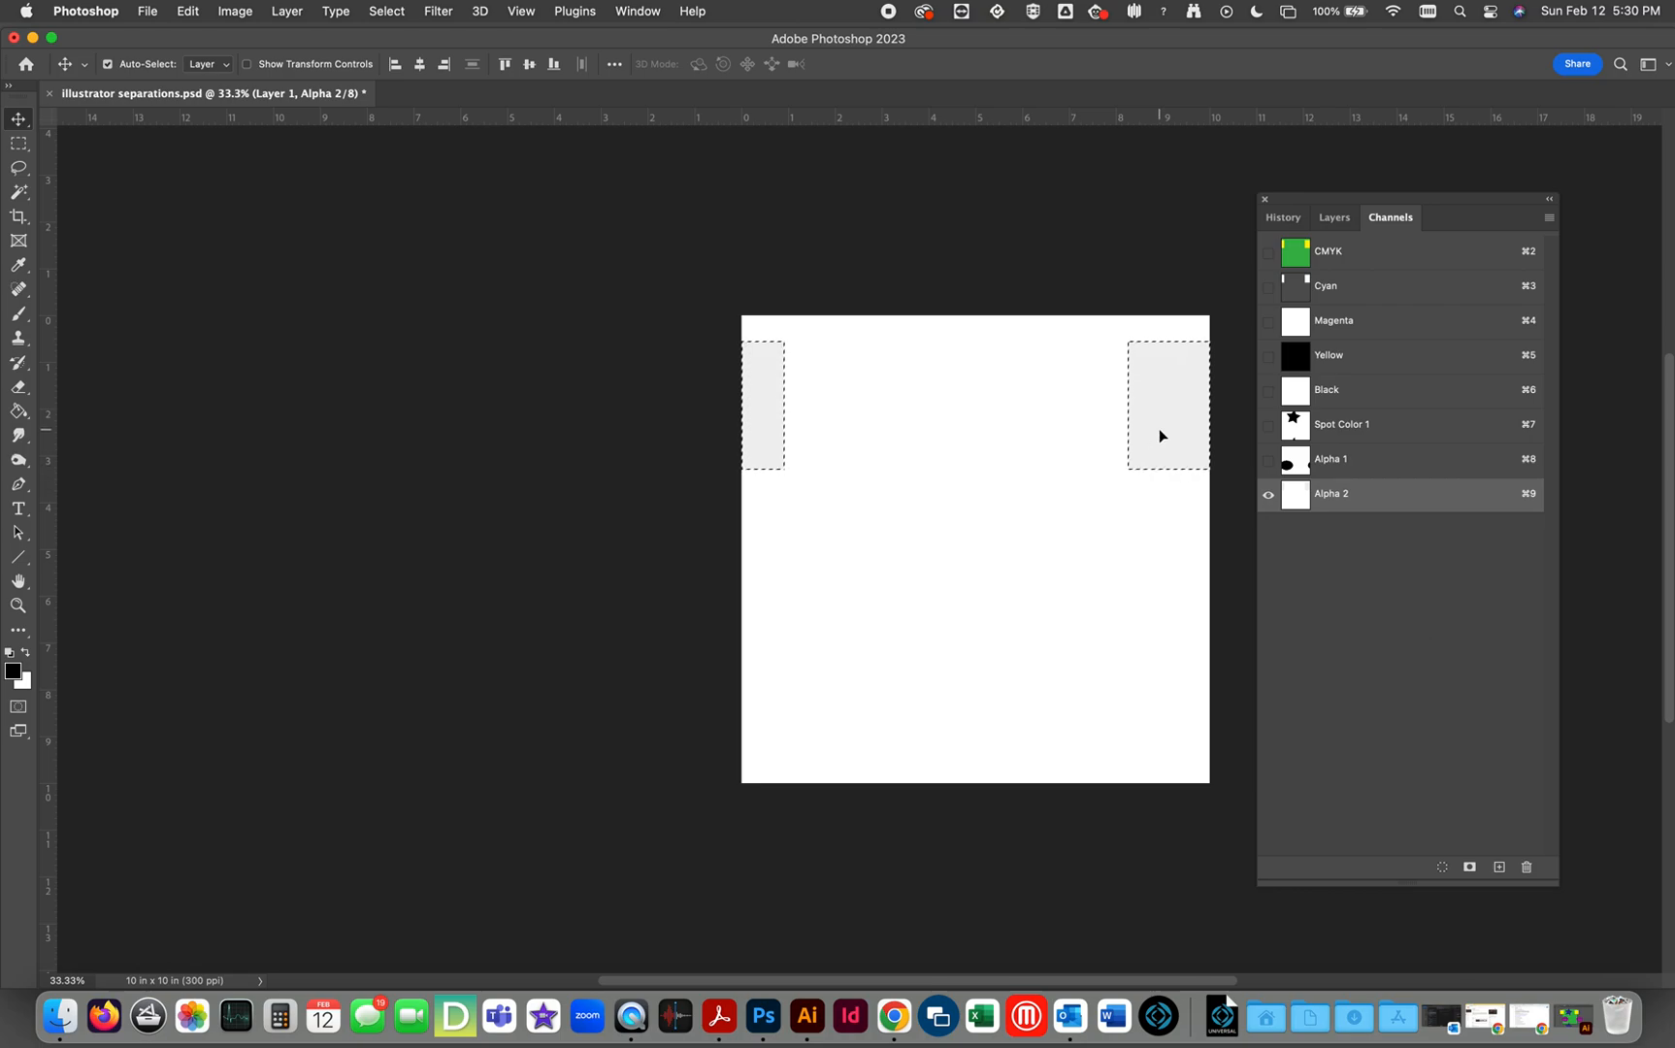
Turn the pasted rectangles solid black with Levels at an input black level of 253, and clear the selection.
key(super+l)
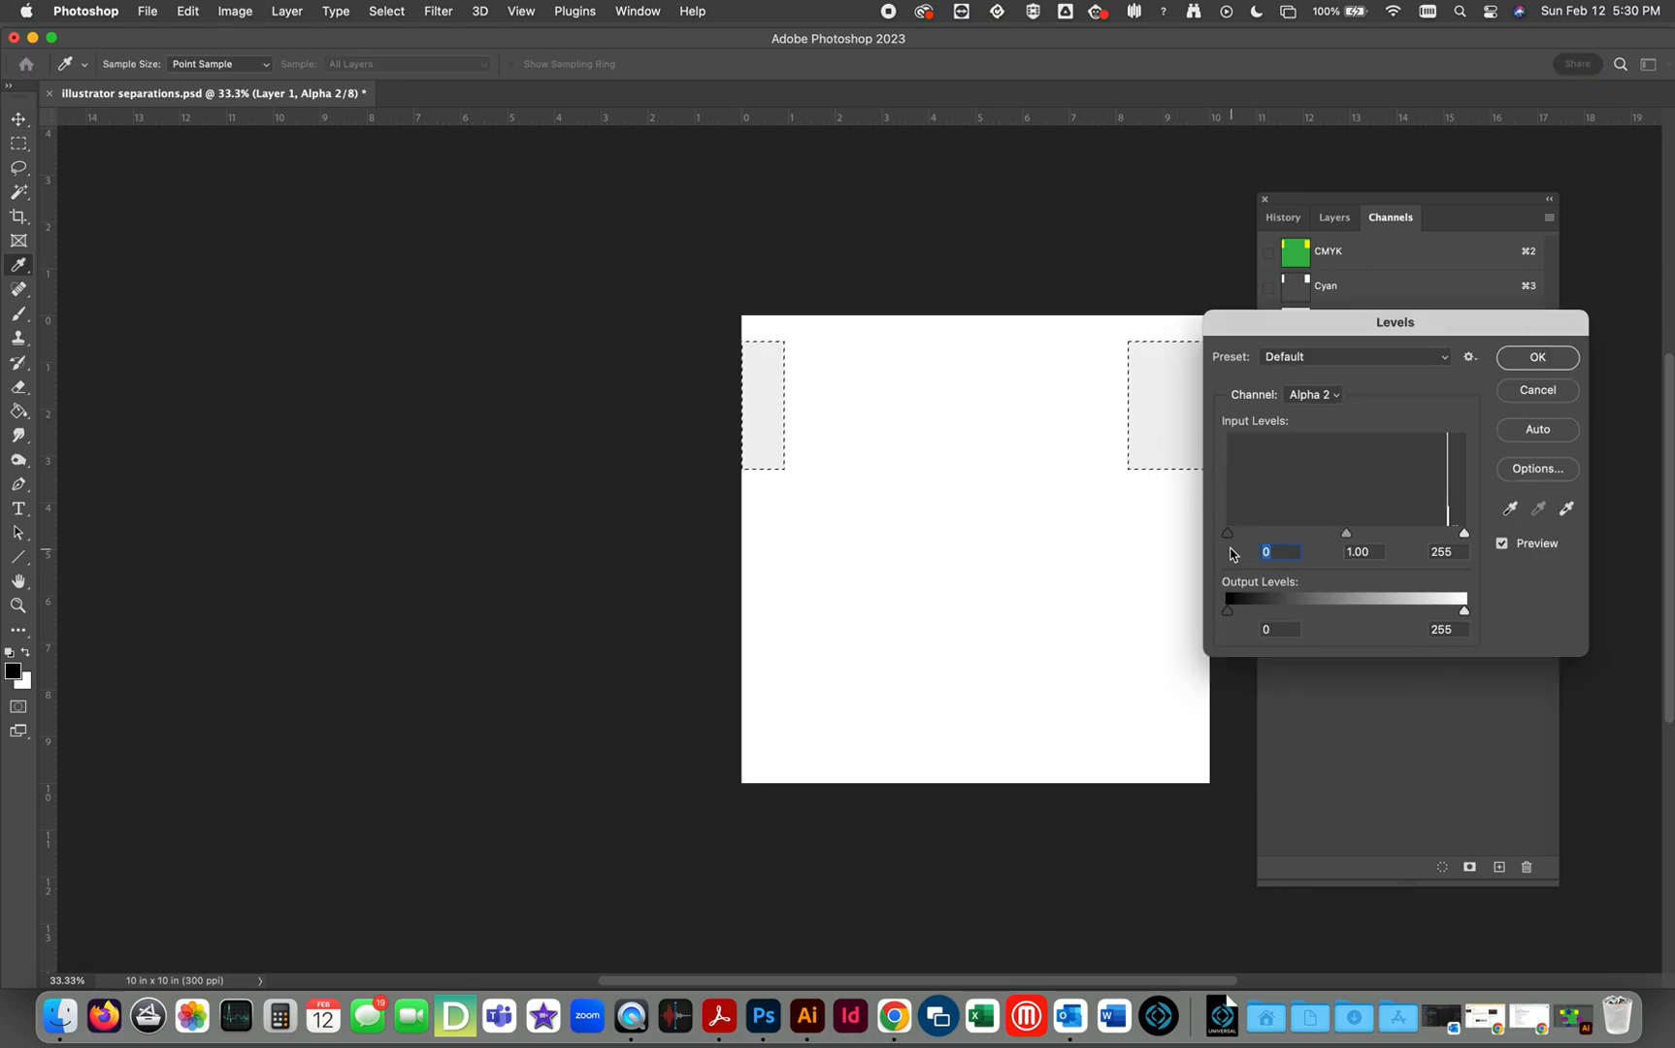
drag(1228, 535, 1485, 532)
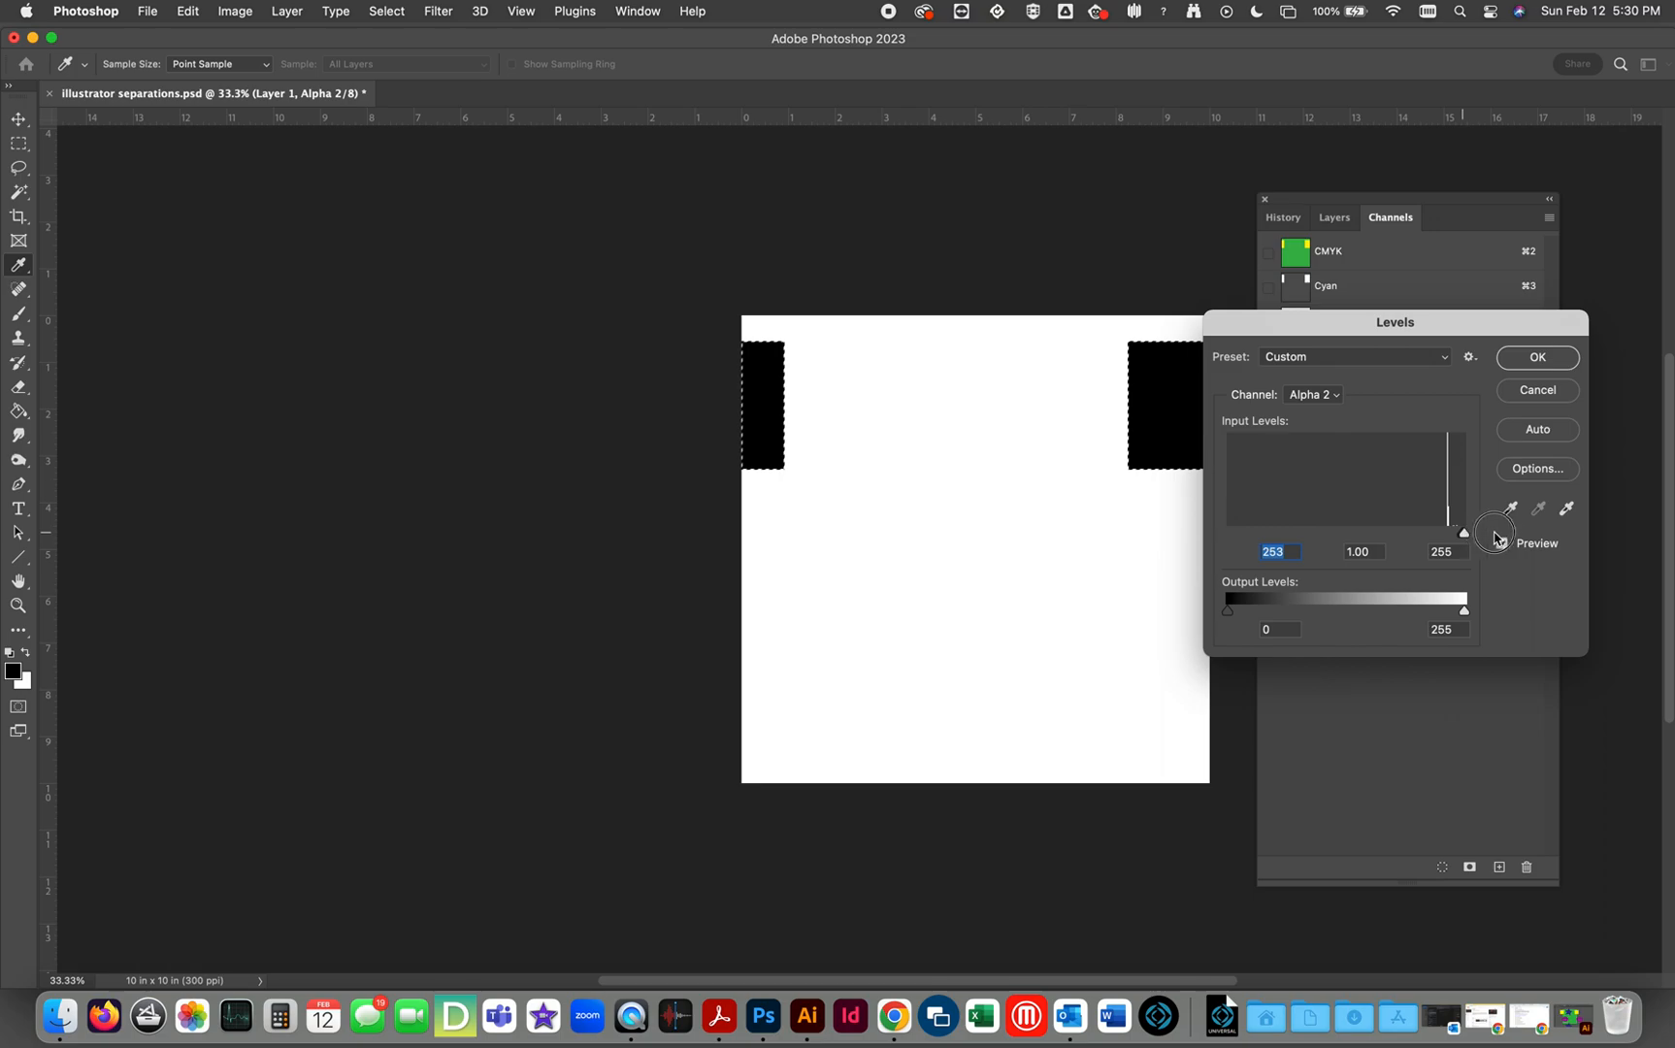
click(1549, 361)
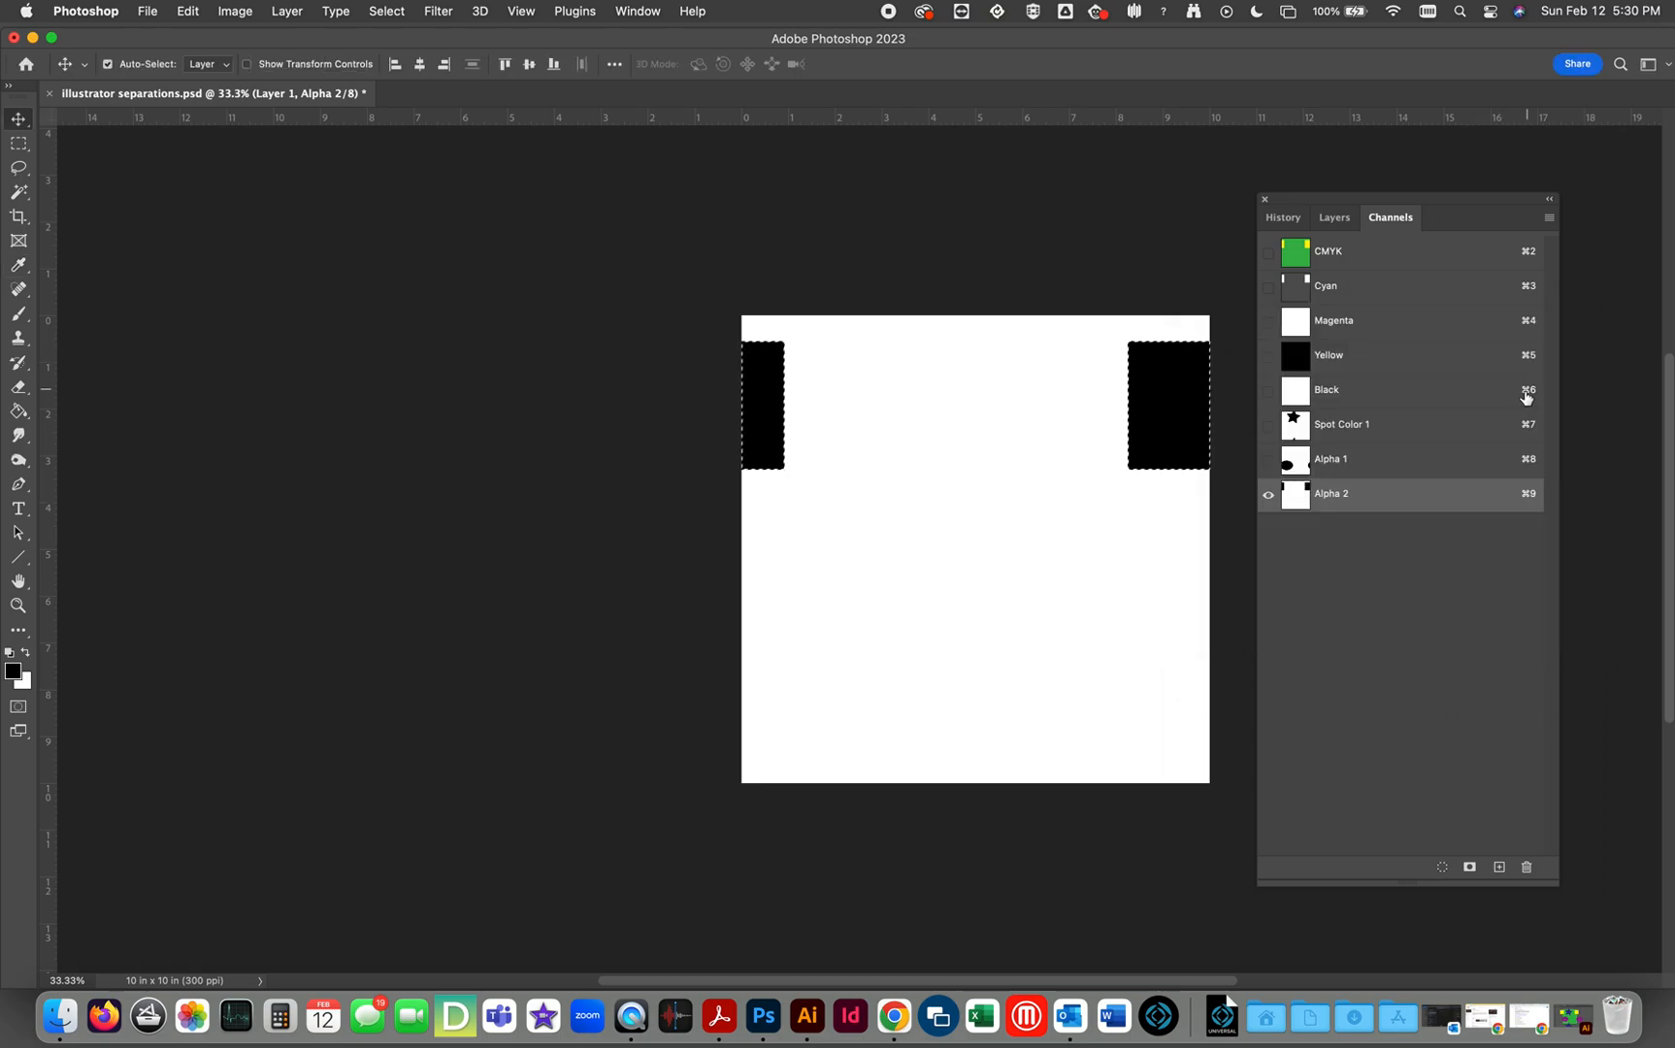
key(super+d)
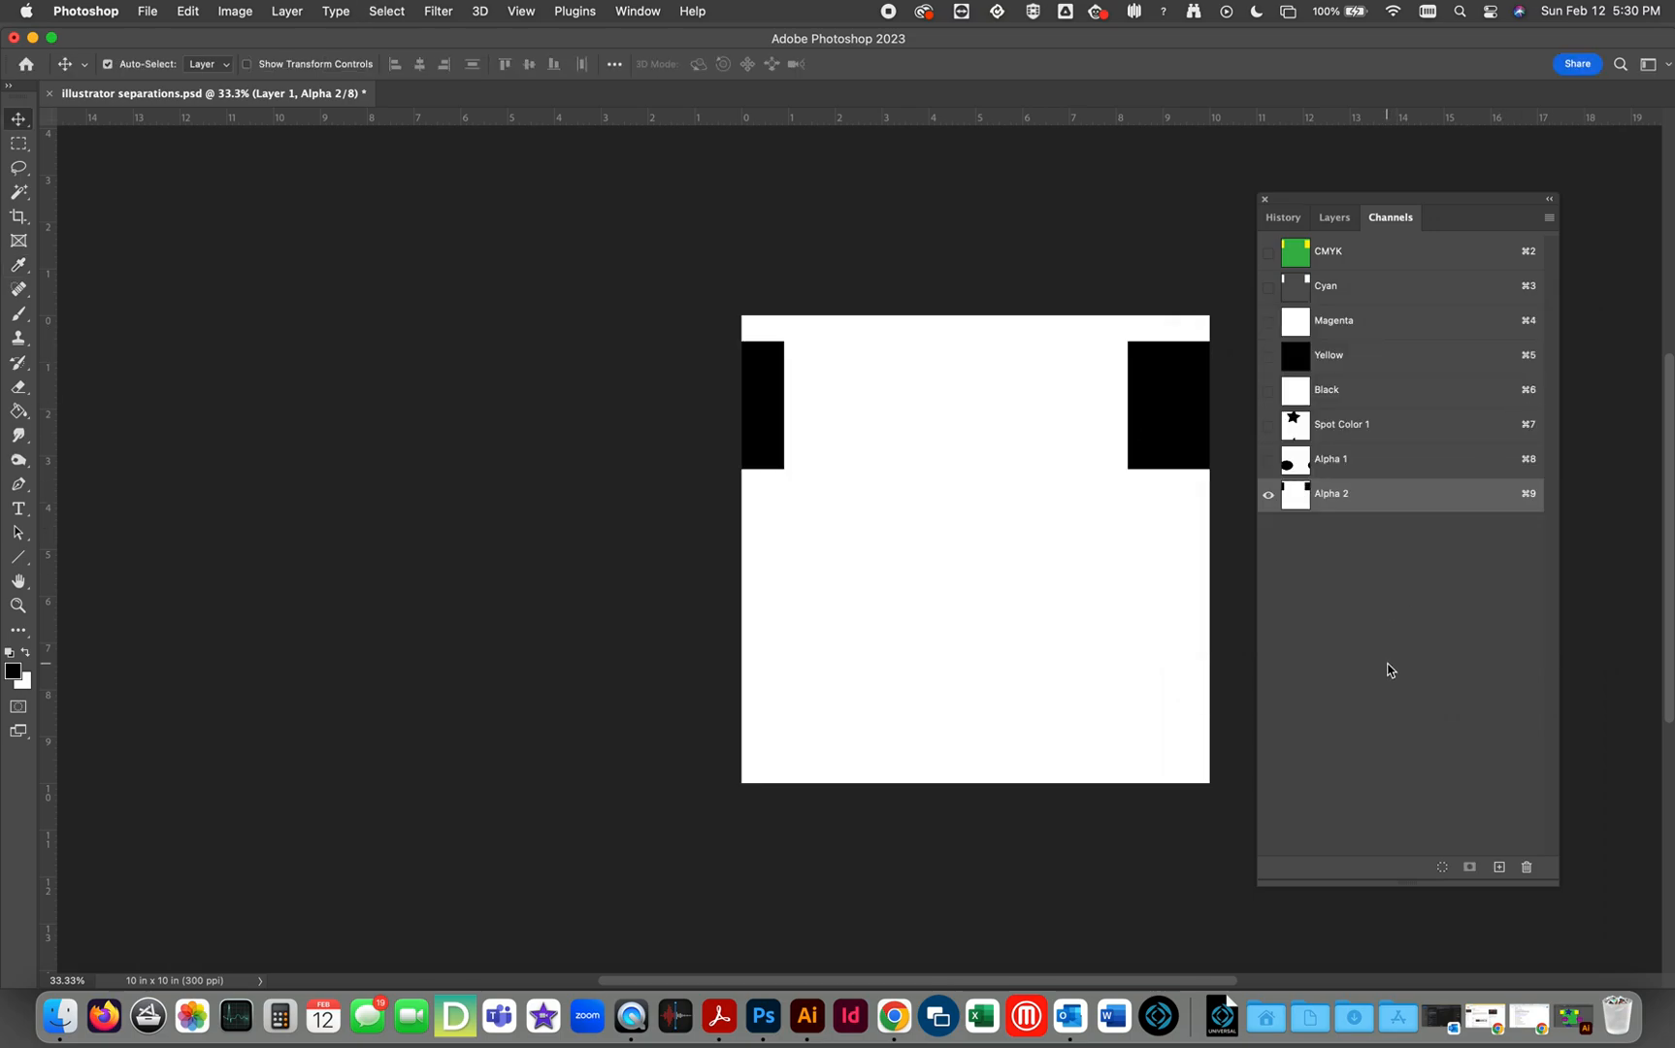
Show the star and ellipse channels together, and convert the ellipse channel to a spot colour with bright purple ink.
click(1268, 461)
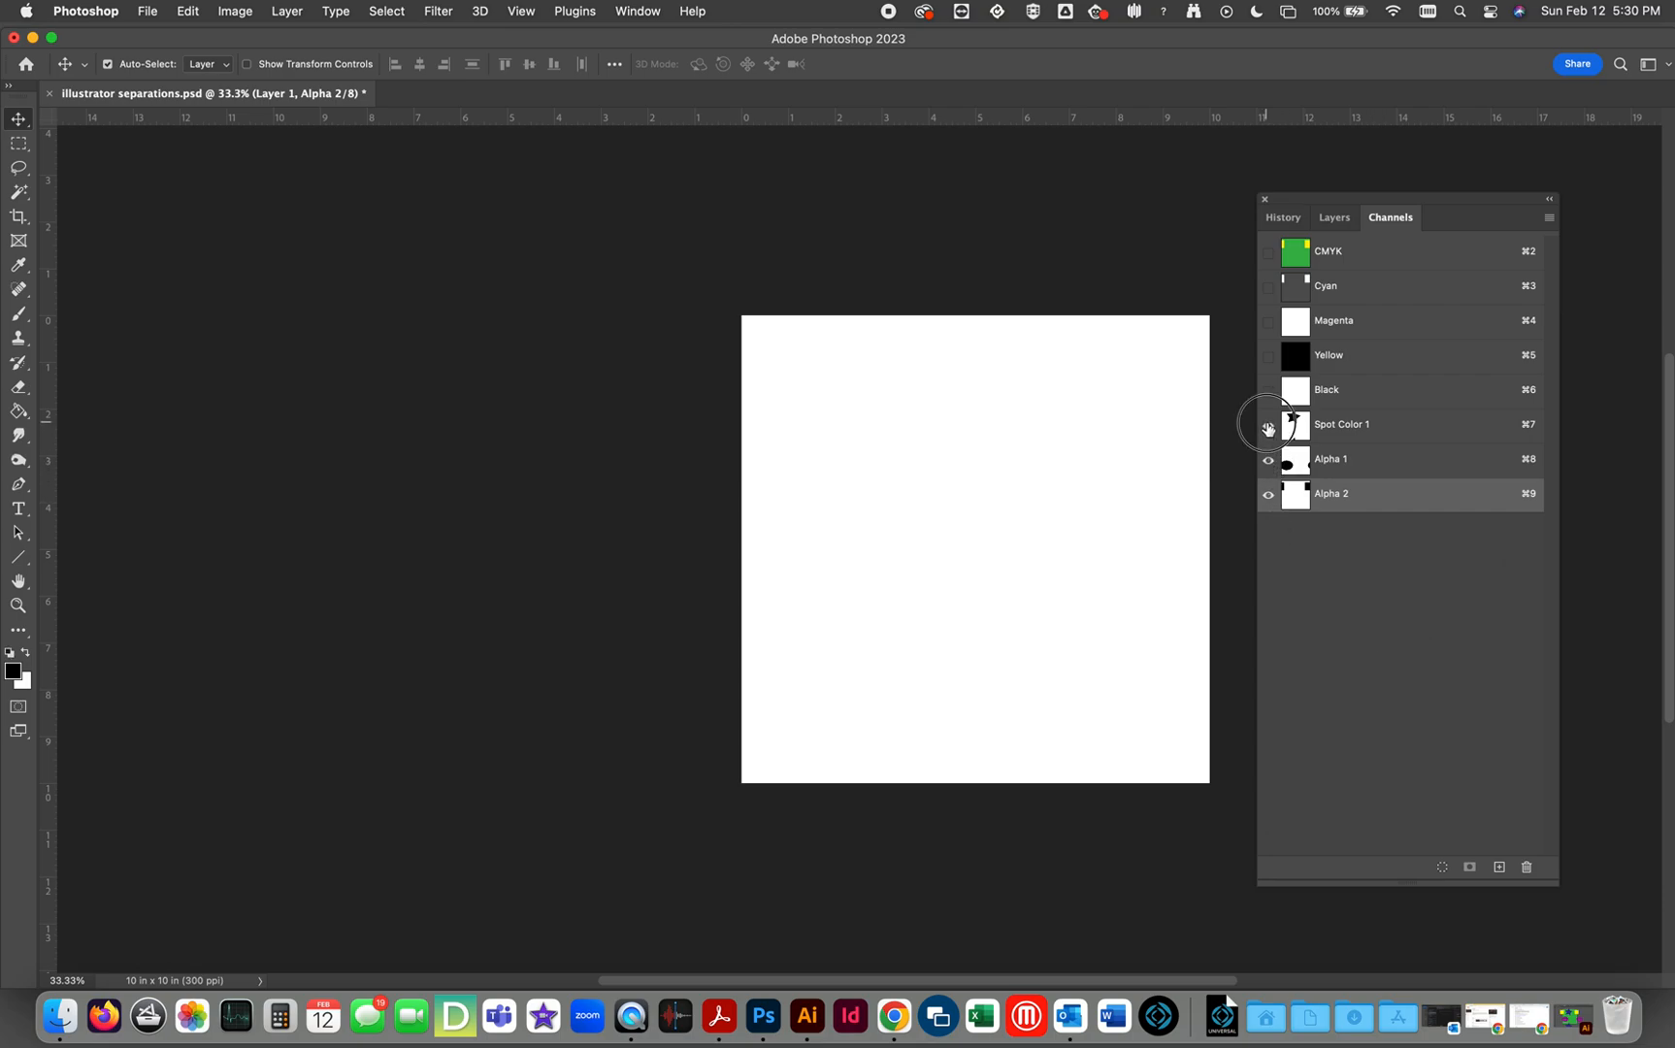
click(1268, 425)
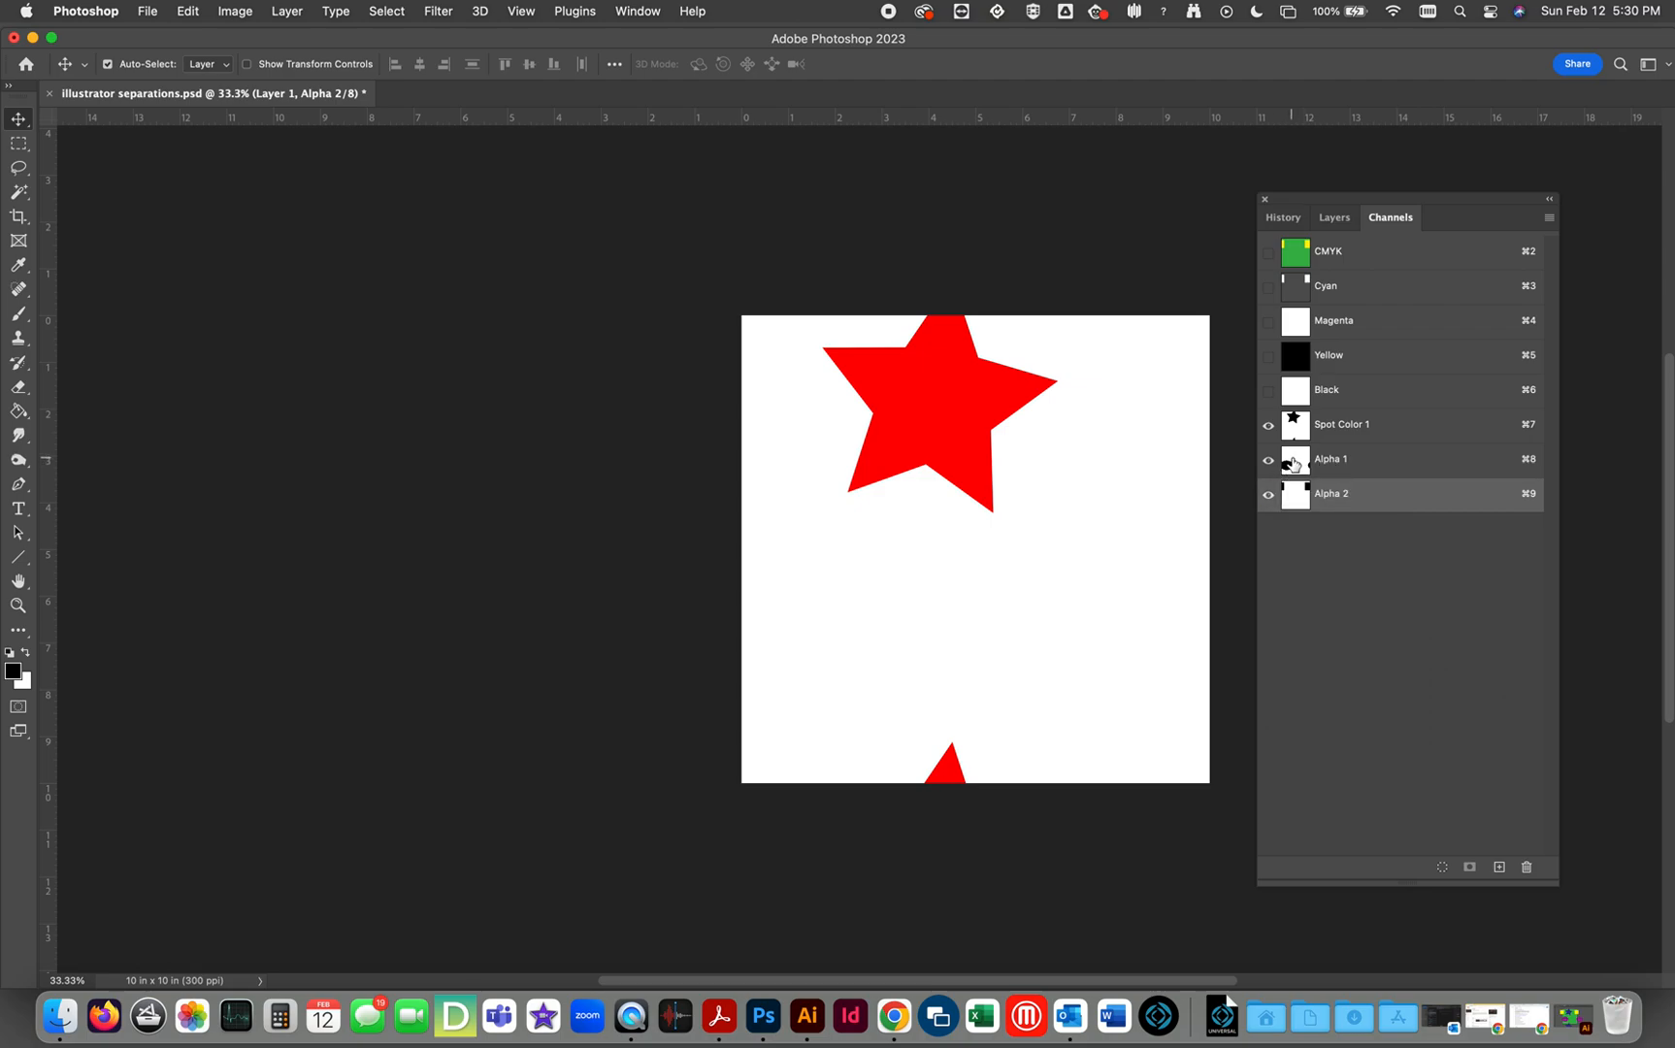
double_click(1294, 462)
click(735, 506)
click(746, 579)
click(1055, 464)
click(1019, 413)
click(1199, 400)
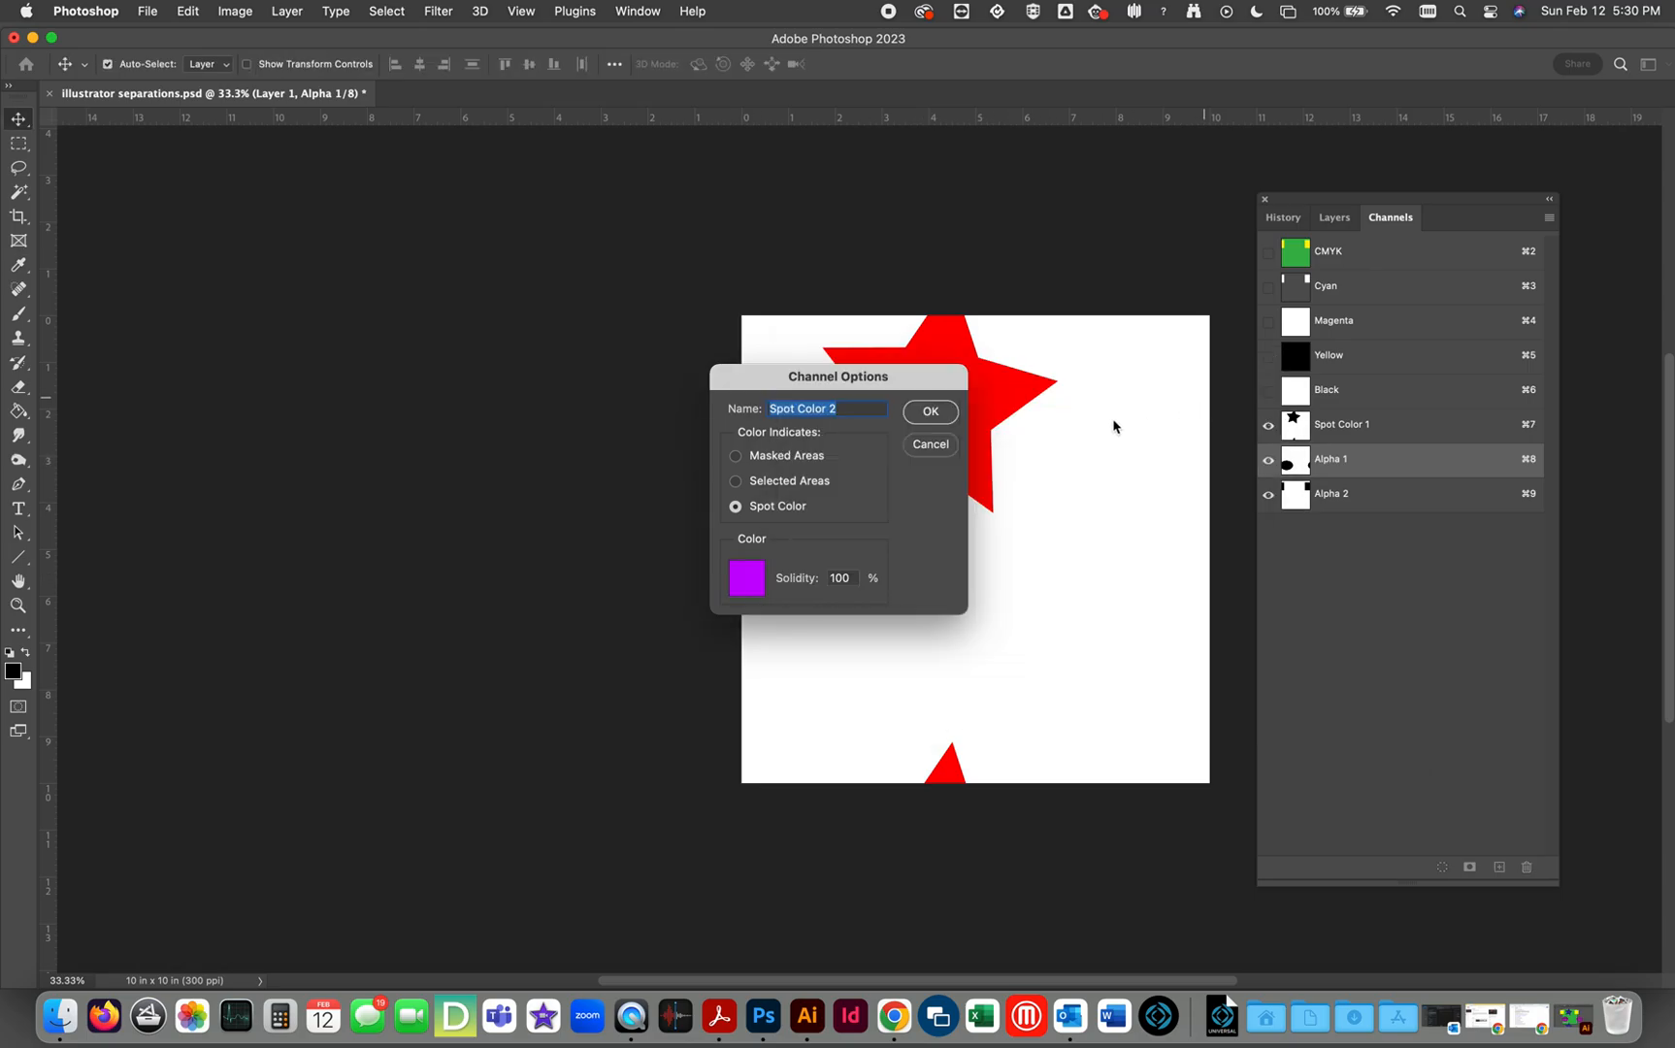
click(930, 412)
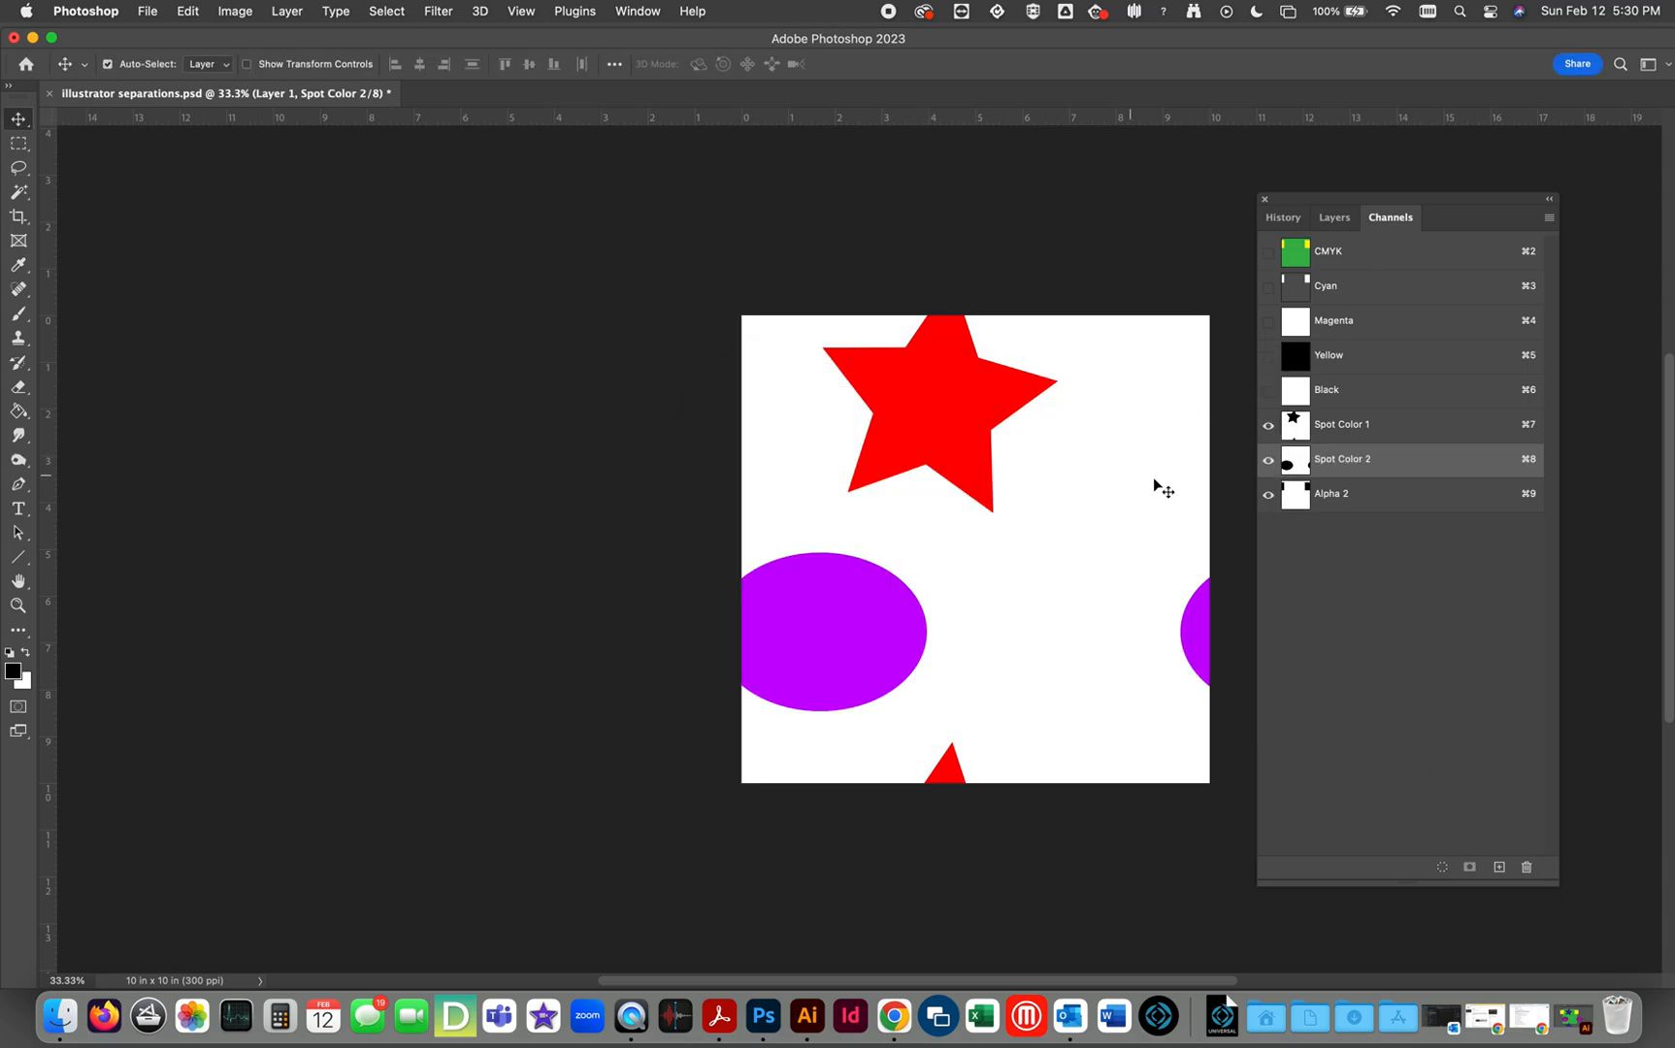
Convert the rectangle channel to a spot colour with bright green ink.
click(1299, 498)
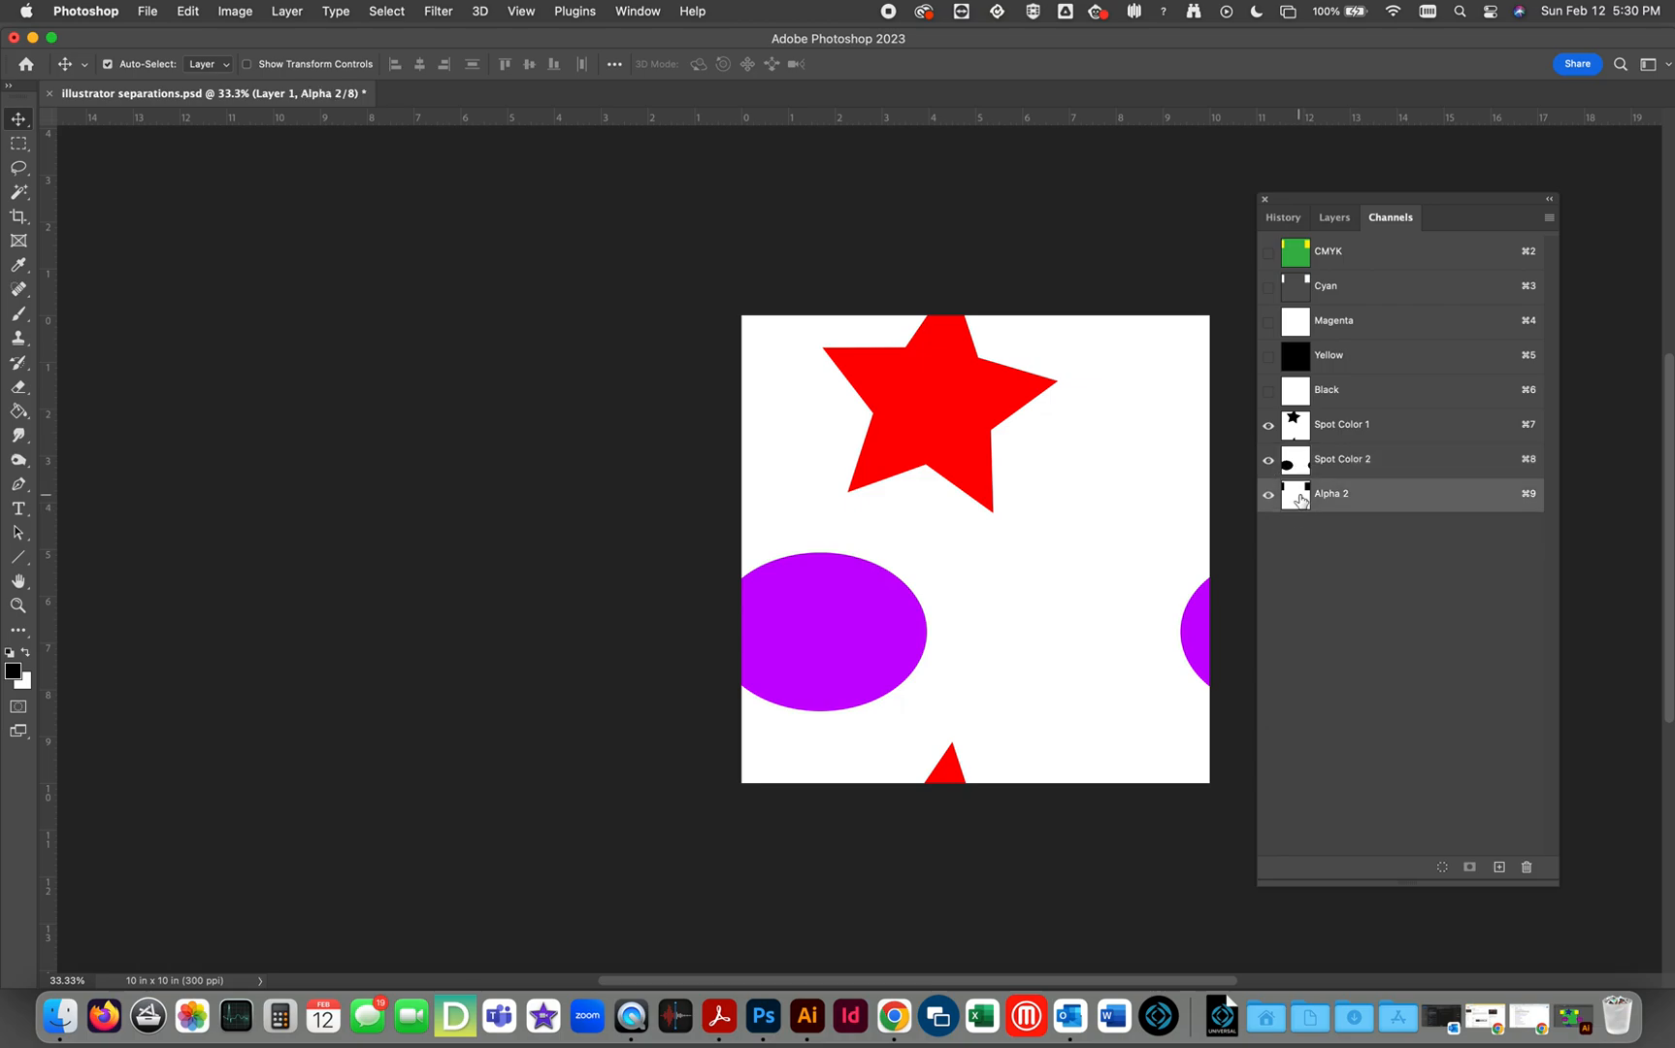
double_click(1301, 499)
click(736, 507)
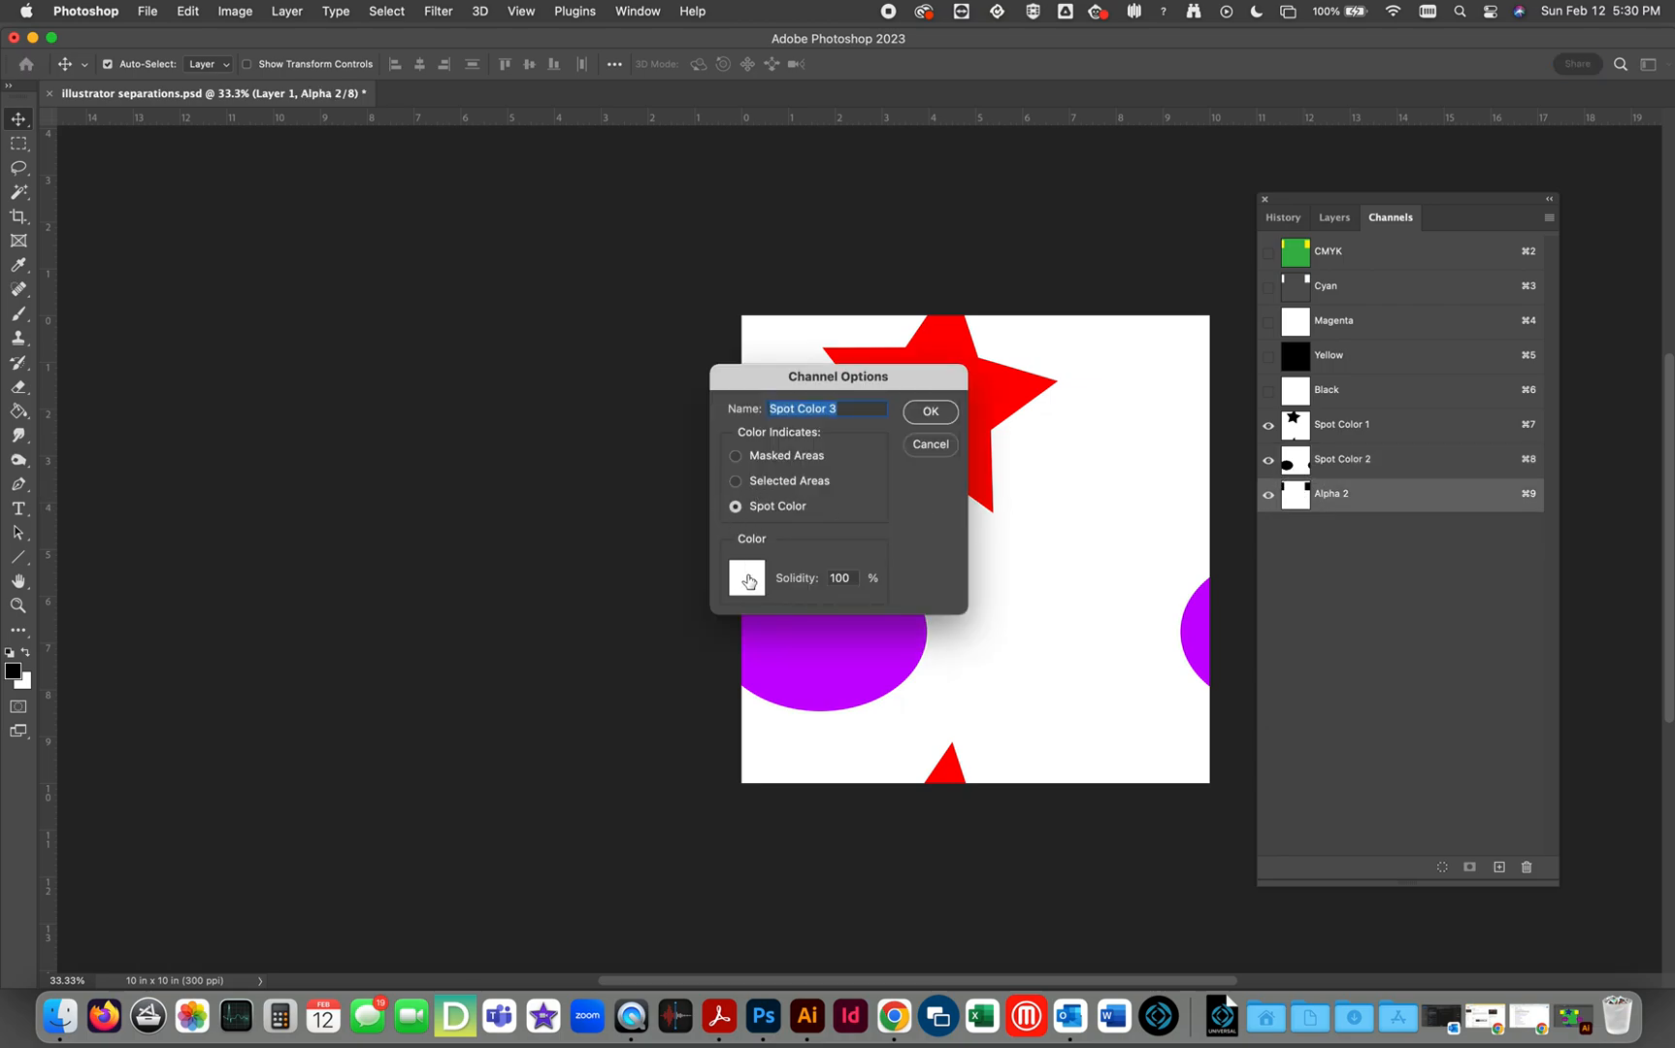
click(747, 580)
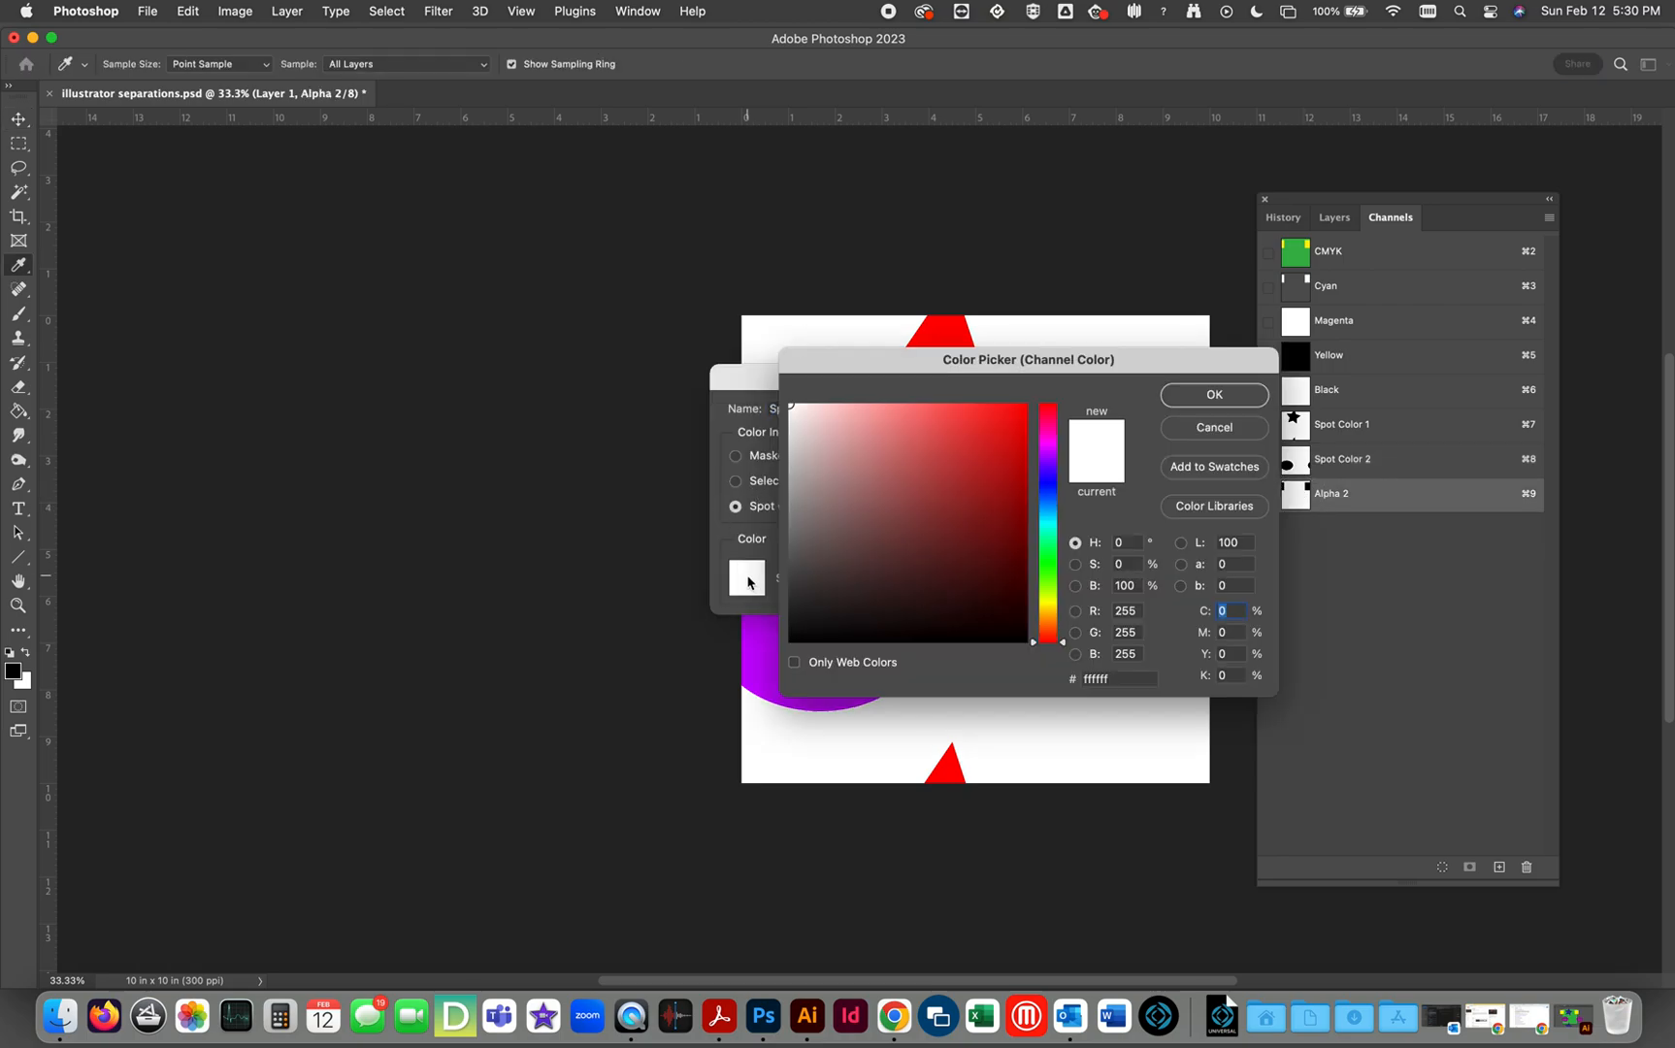
click(1047, 556)
drag(967, 464, 1017, 411)
click(1209, 398)
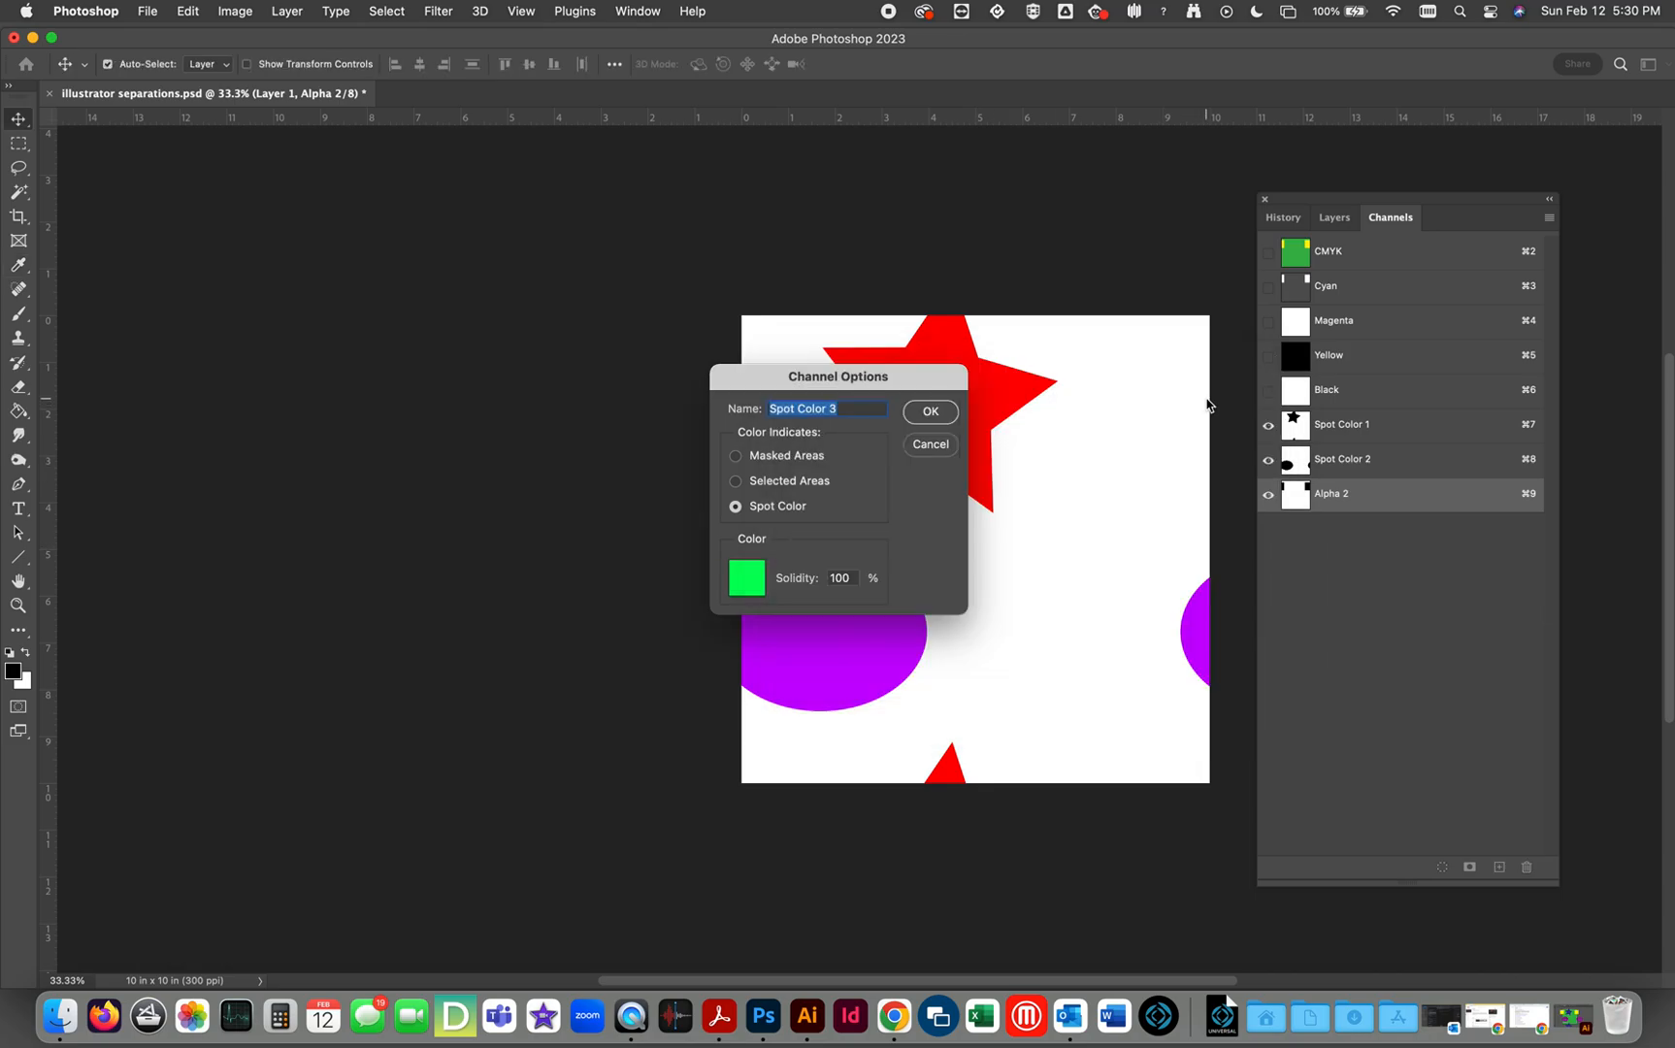
click(933, 412)
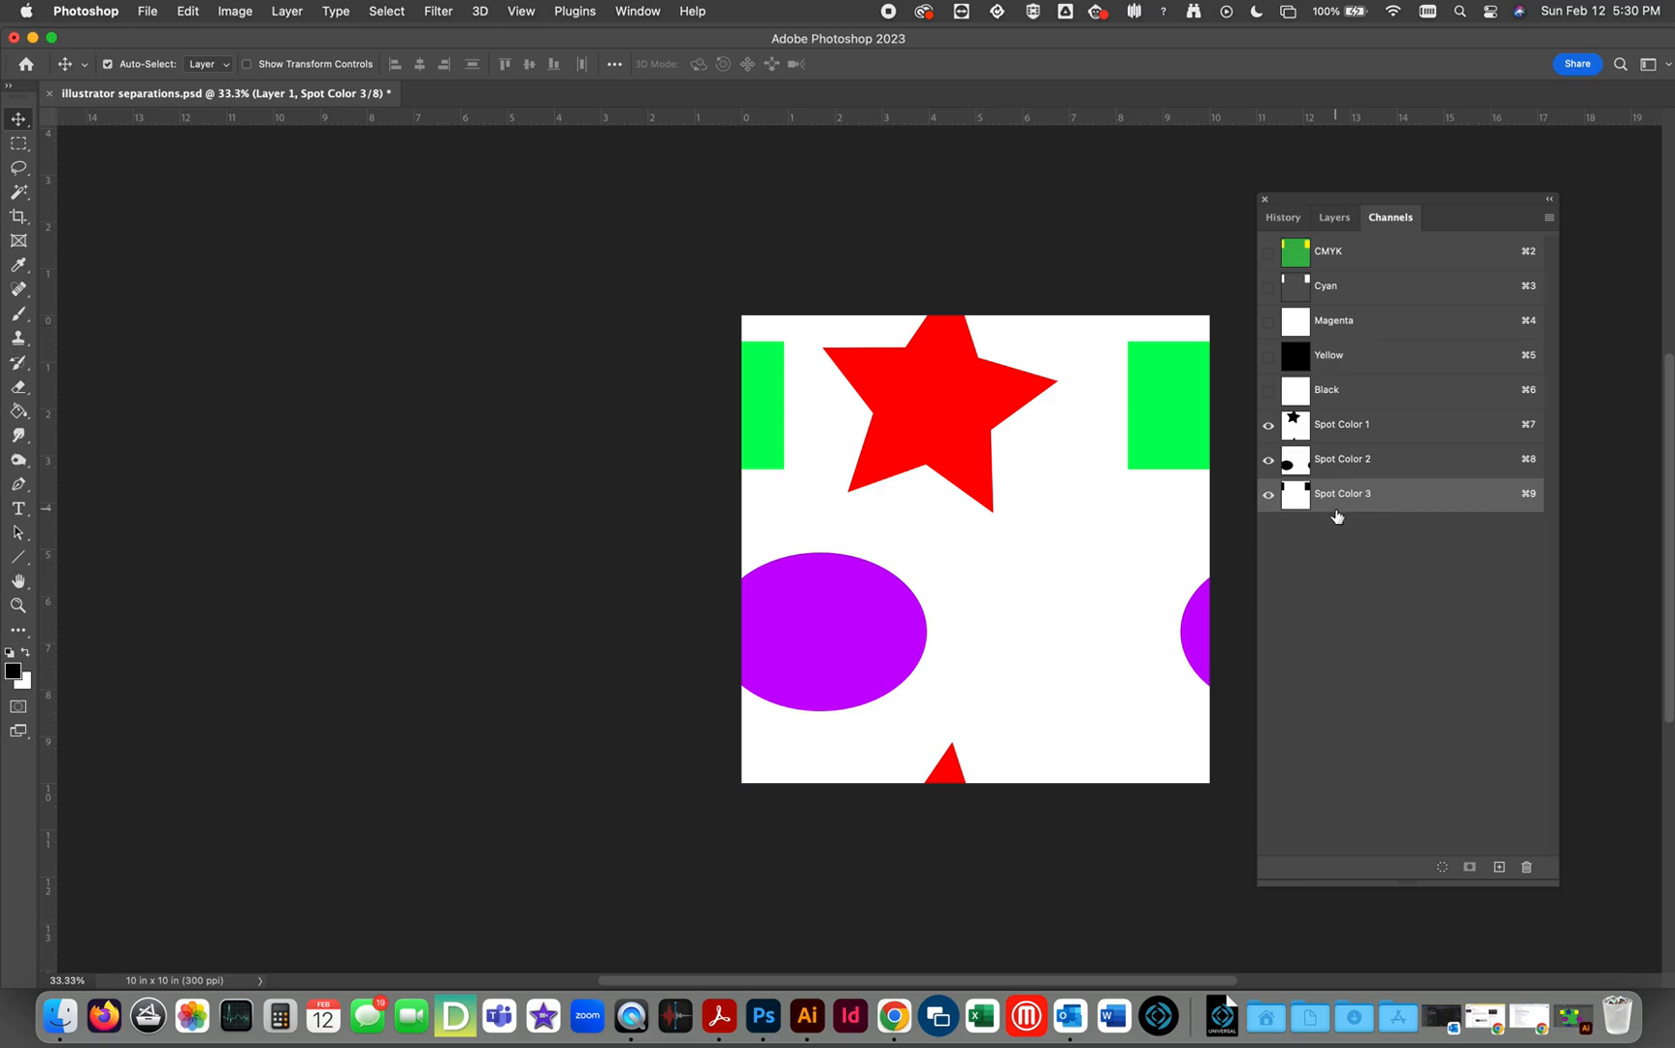
Add a new channel for the background and fill its entire canvas with black.
click(1500, 867)
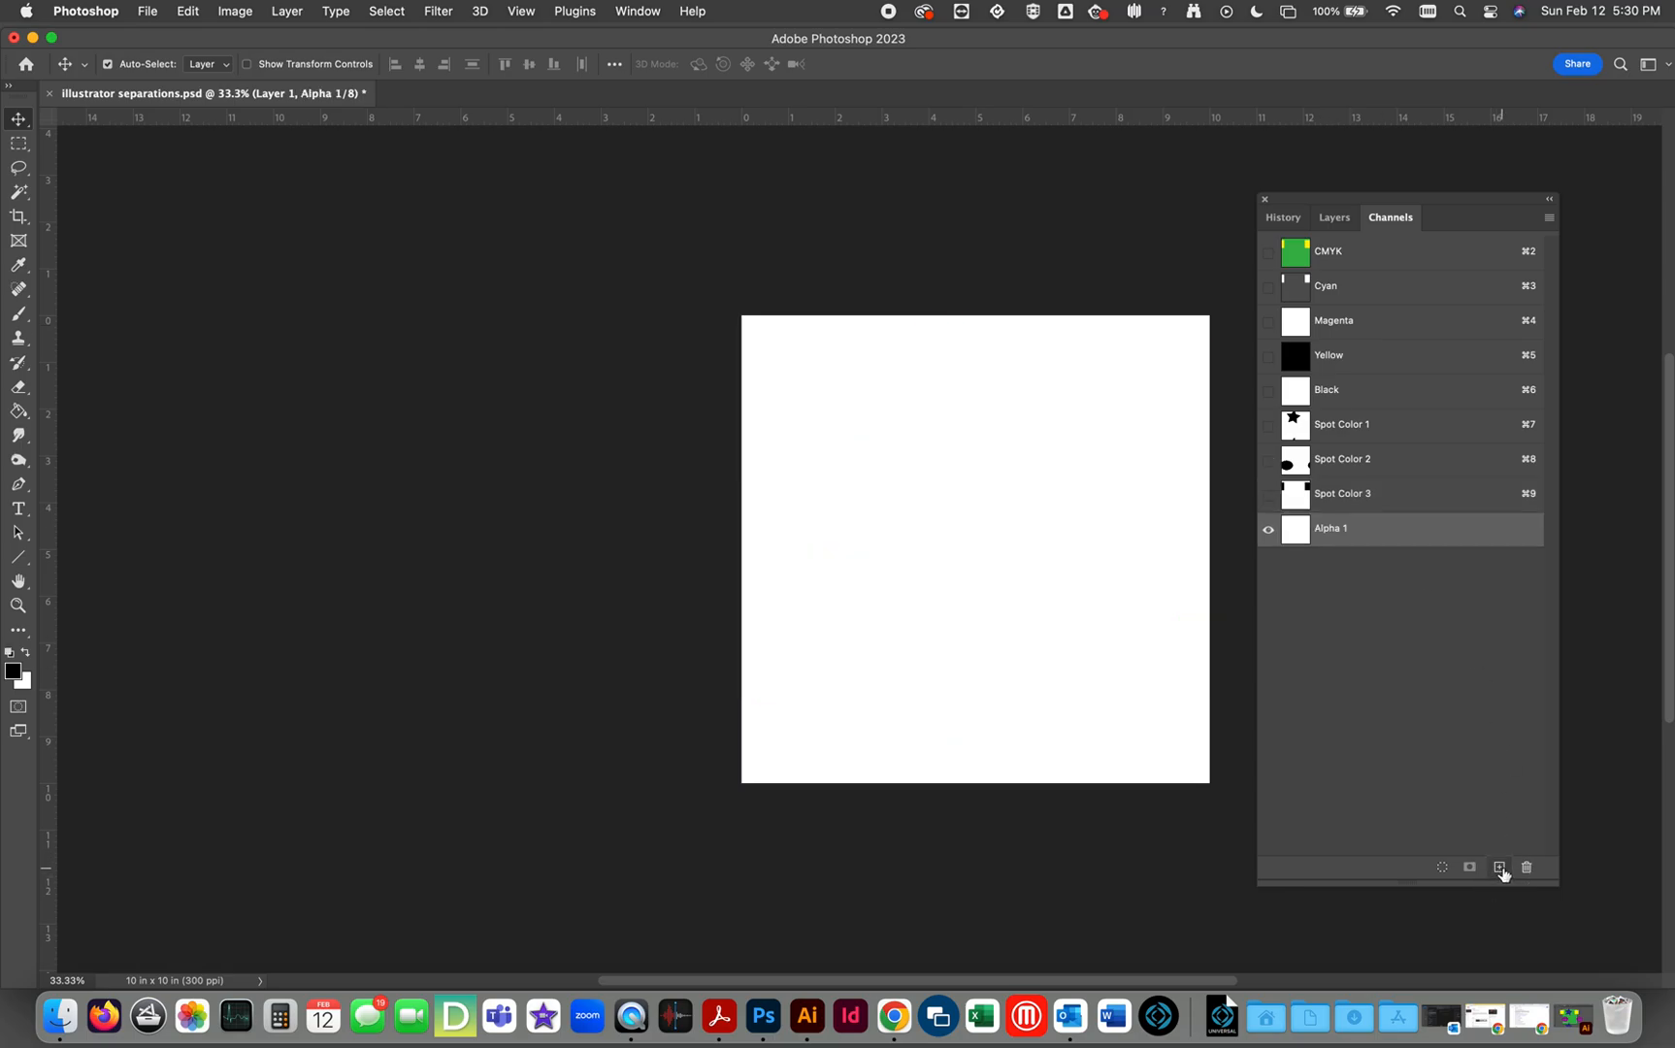
key(super+a)
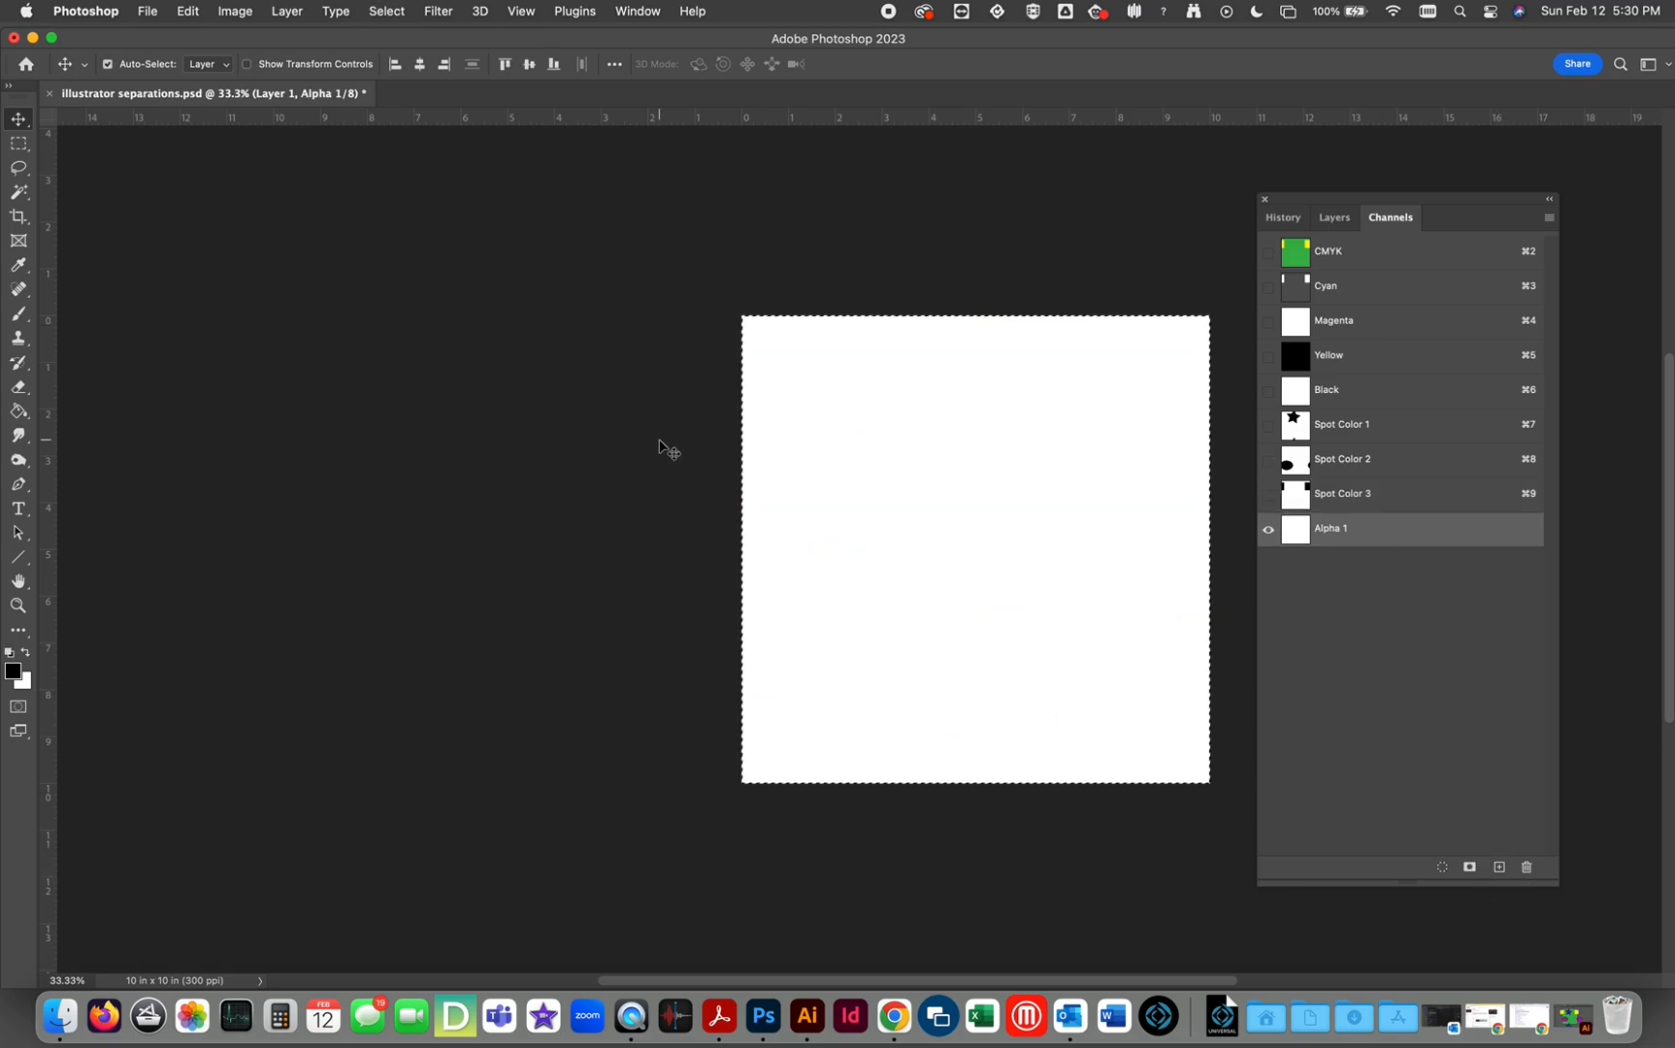
click(187, 11)
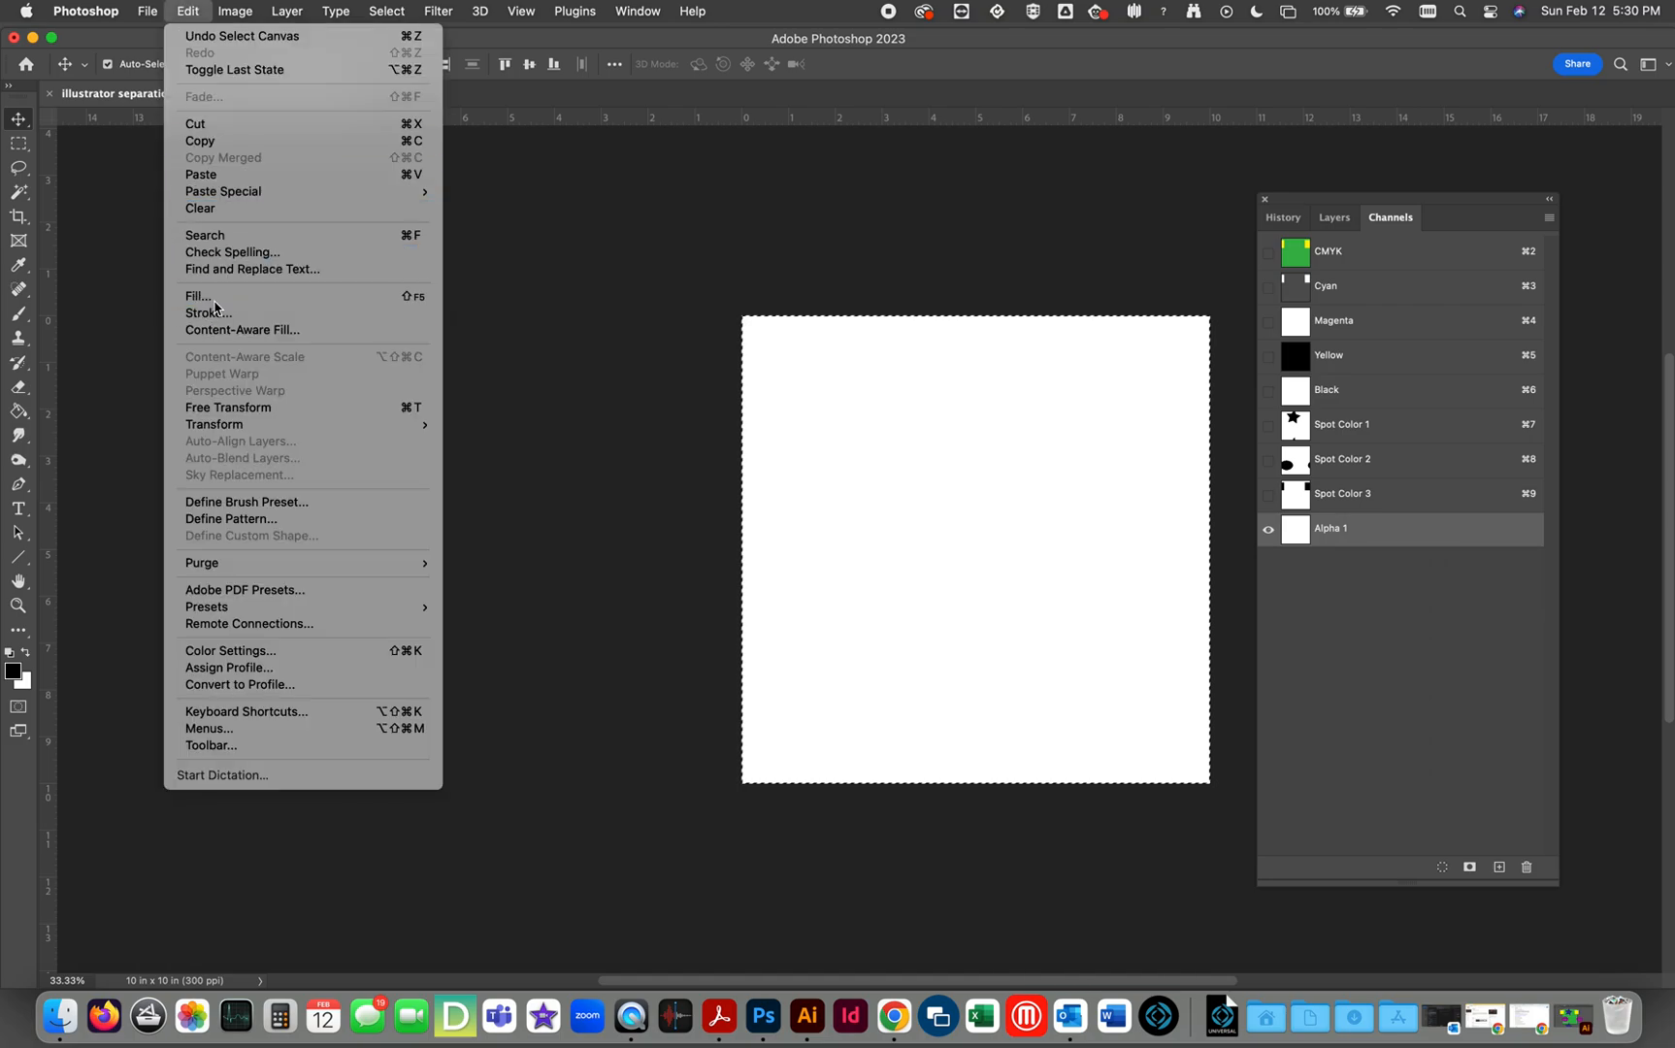
click(215, 296)
click(1039, 386)
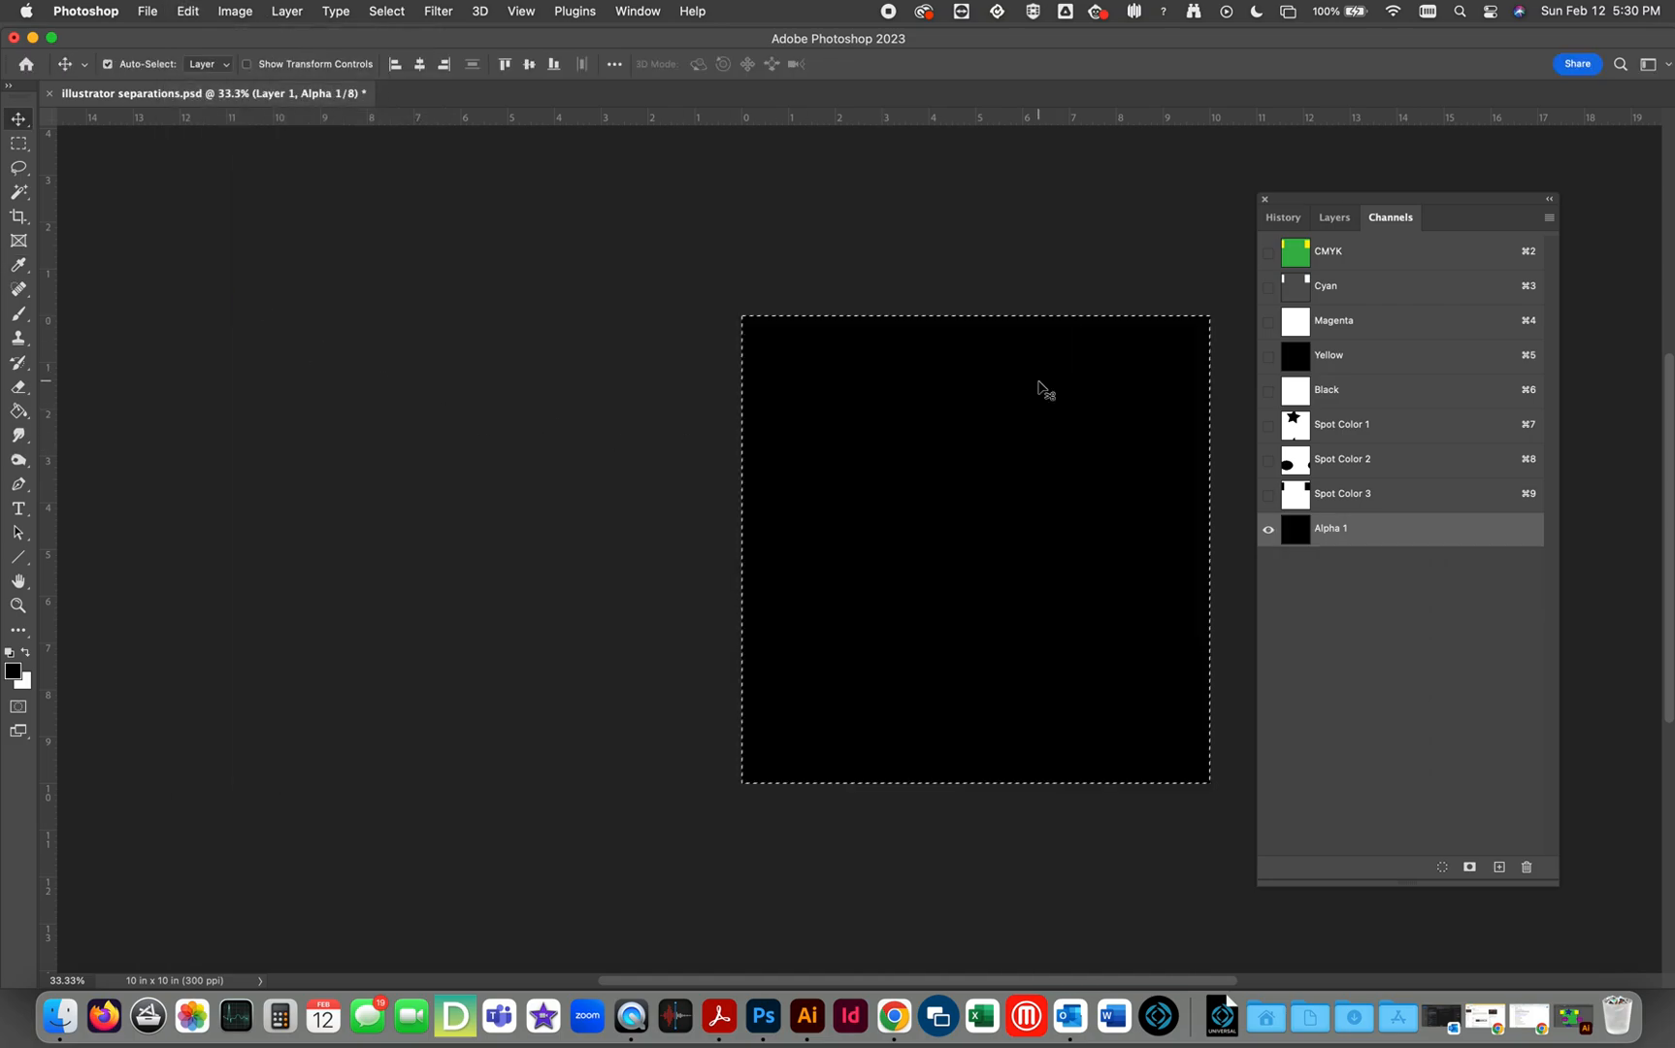
Convert the background channel to a spot colour with bright turquoise ink, 00ffea.
double_click(1284, 525)
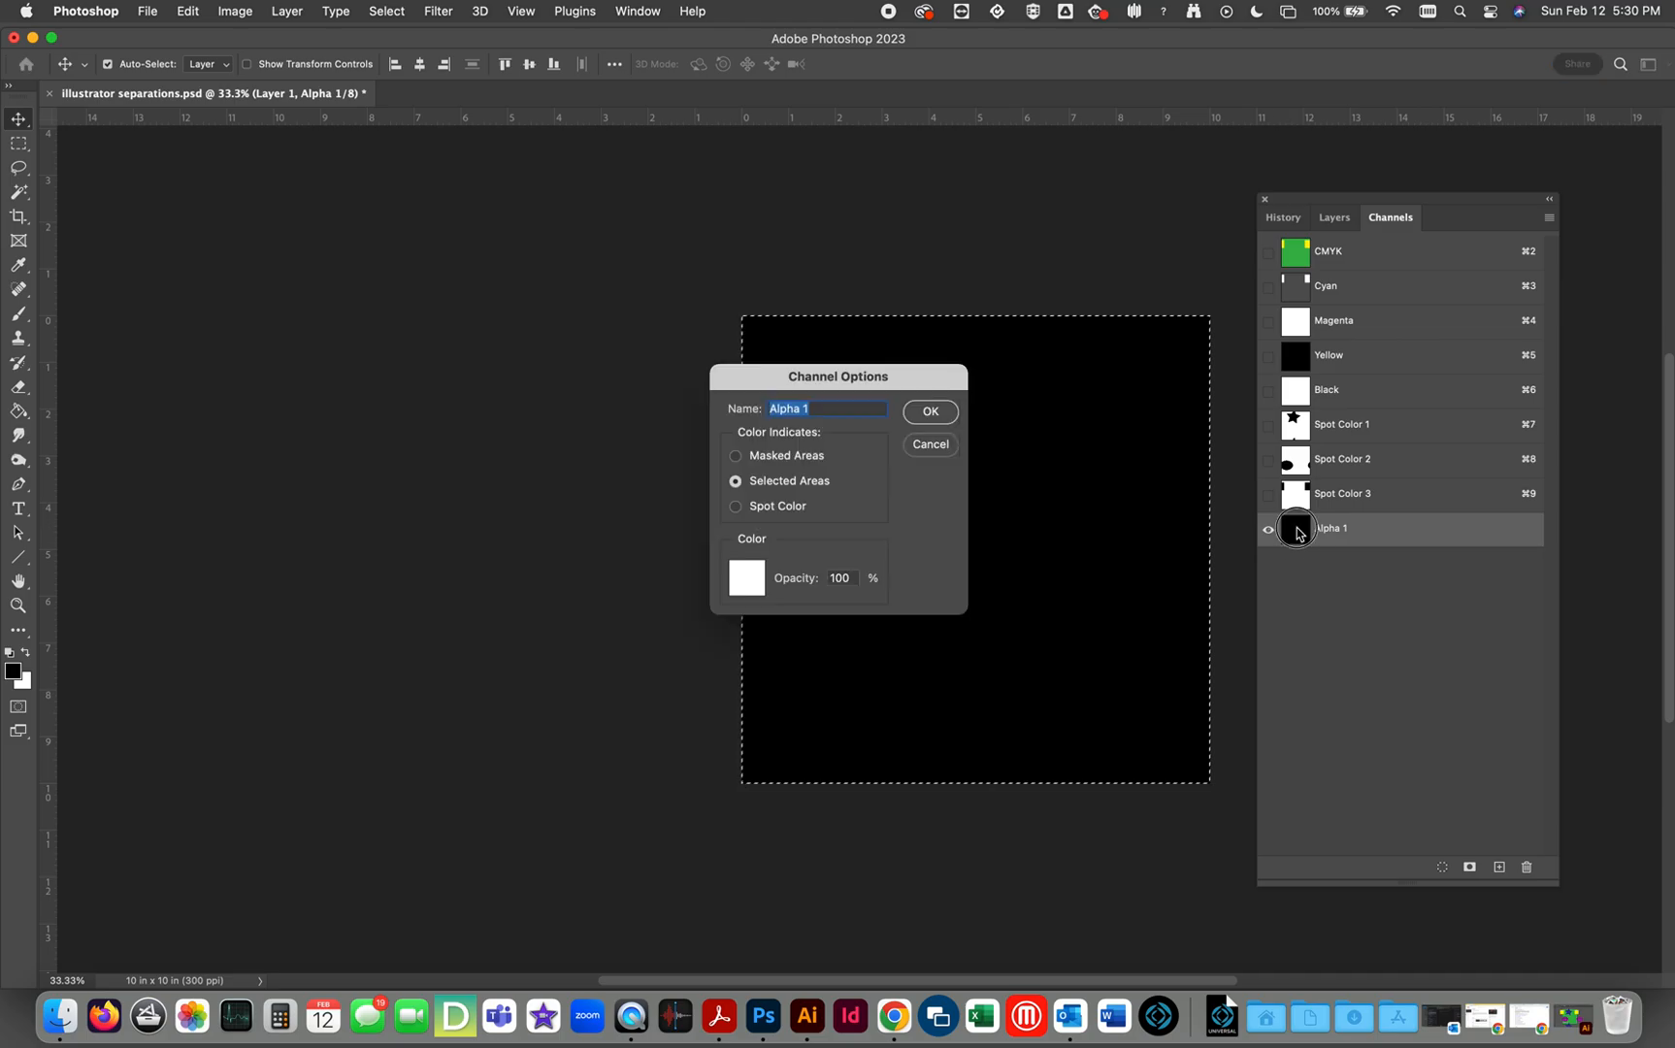
click(736, 506)
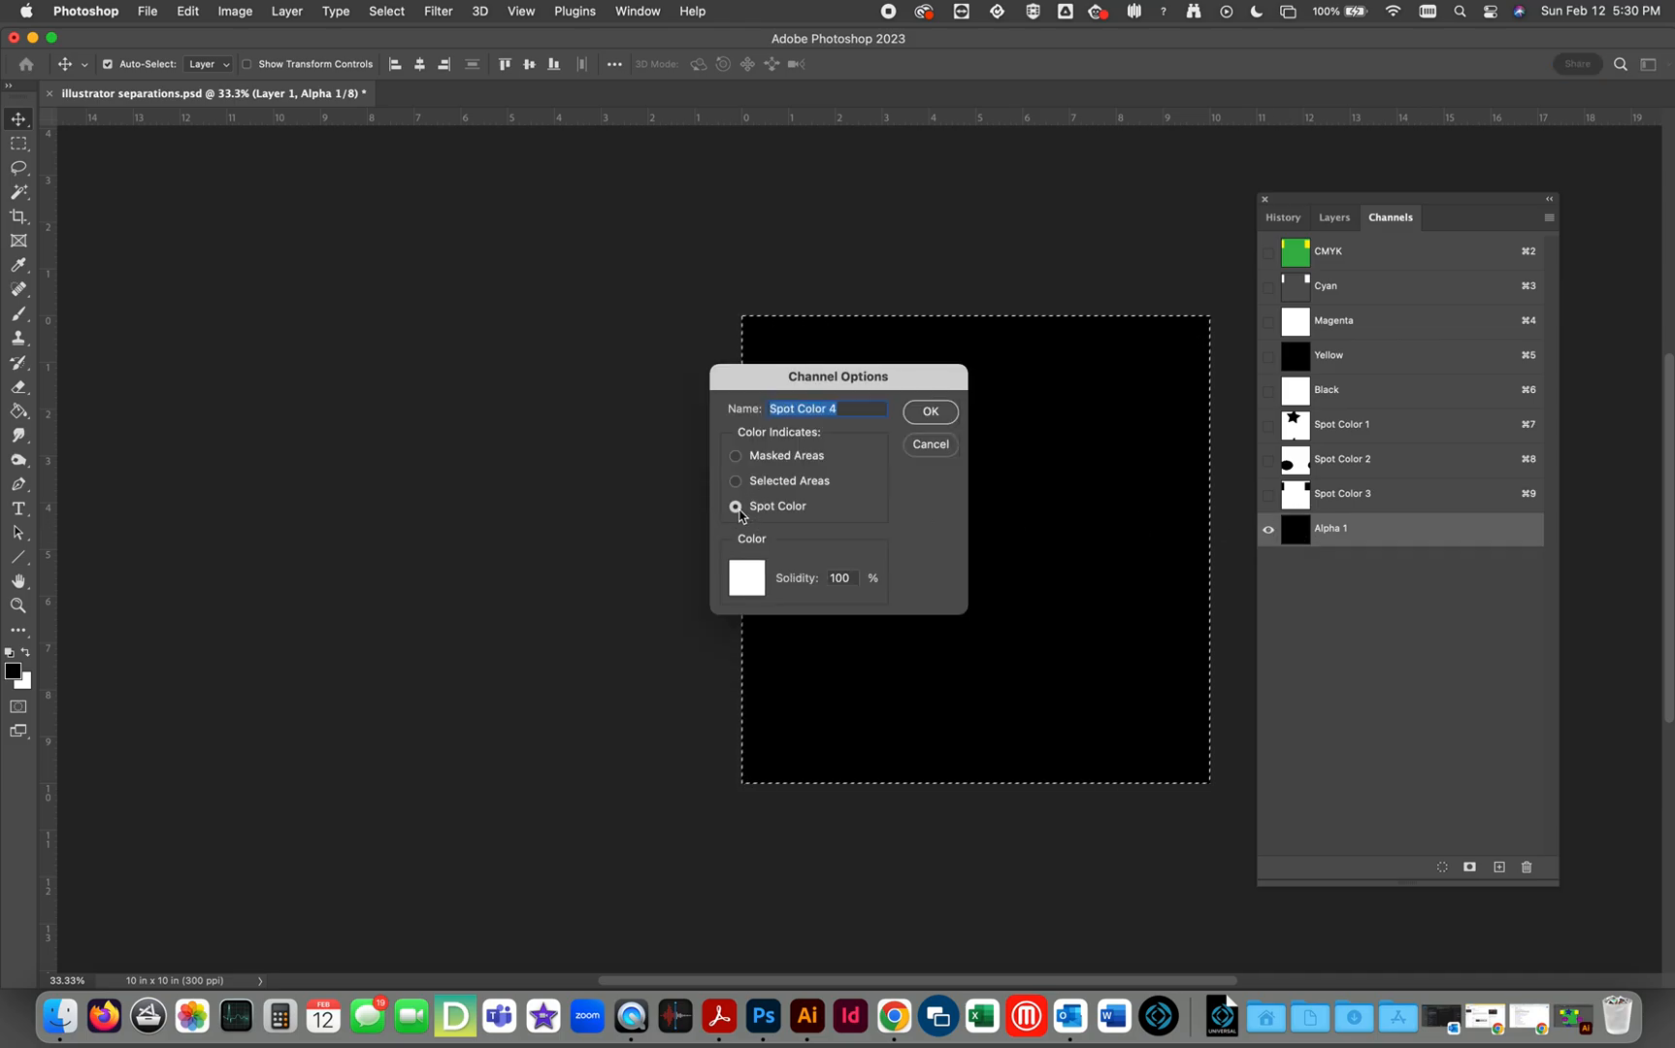
click(749, 580)
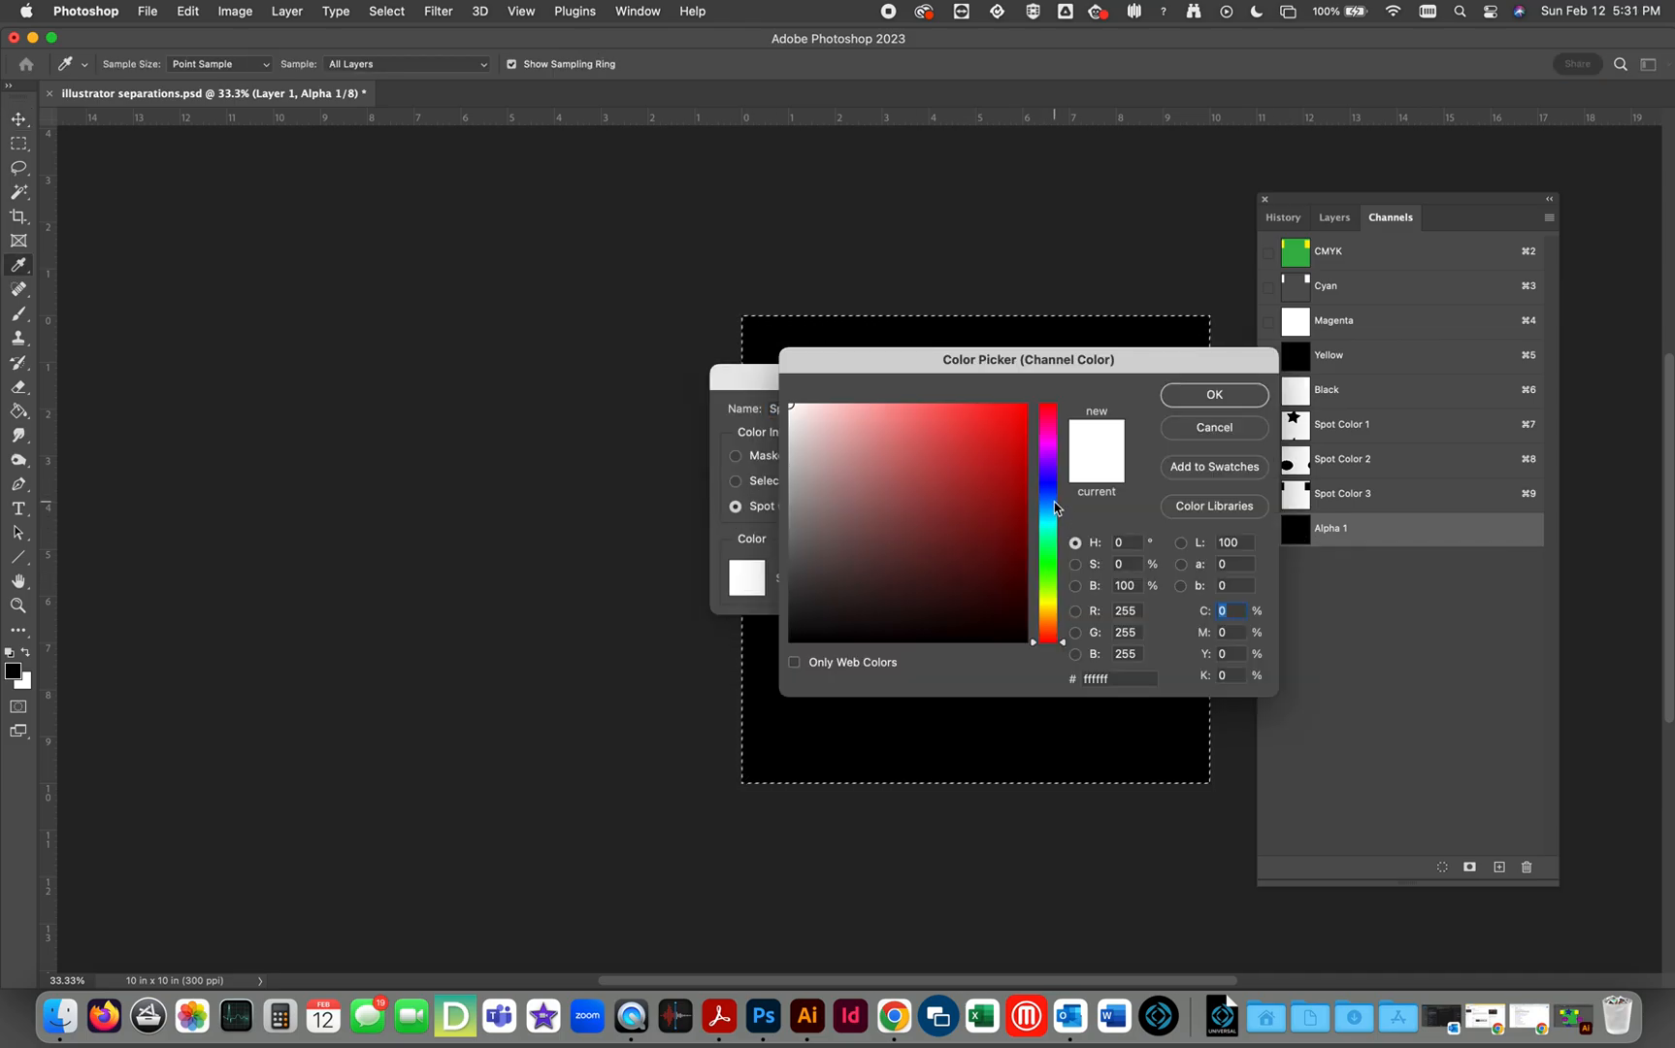
click(1051, 531)
click(1009, 407)
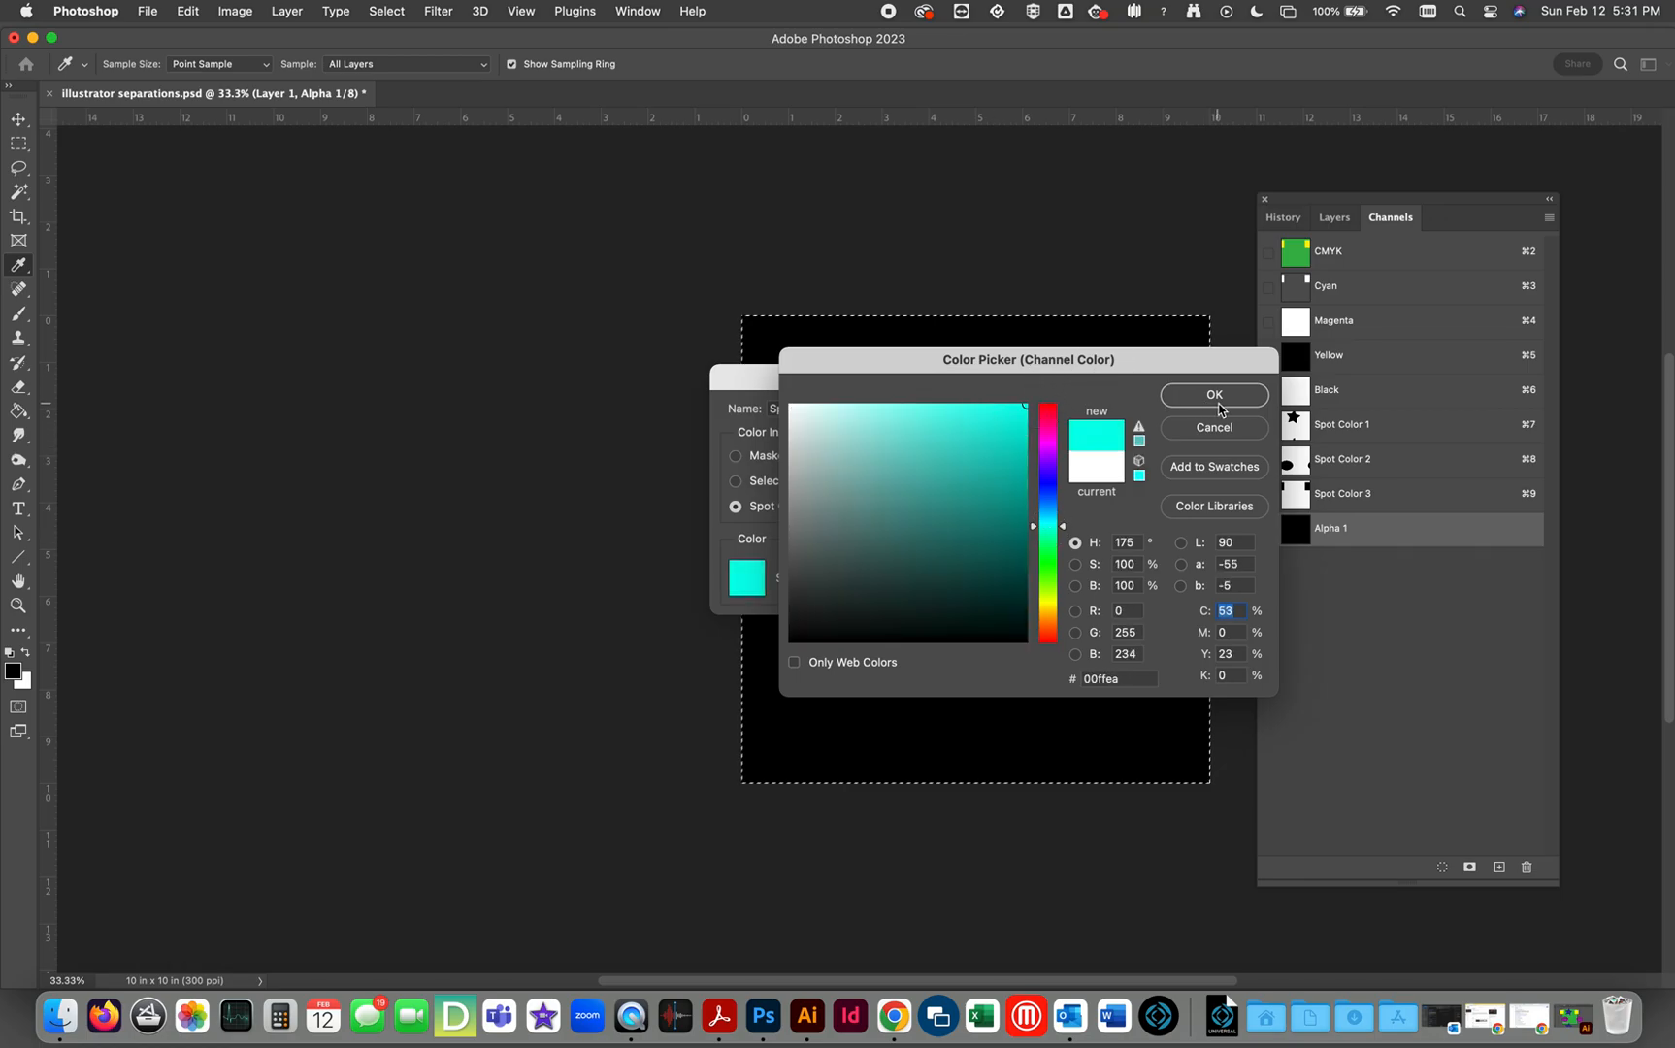
click(1213, 395)
click(930, 411)
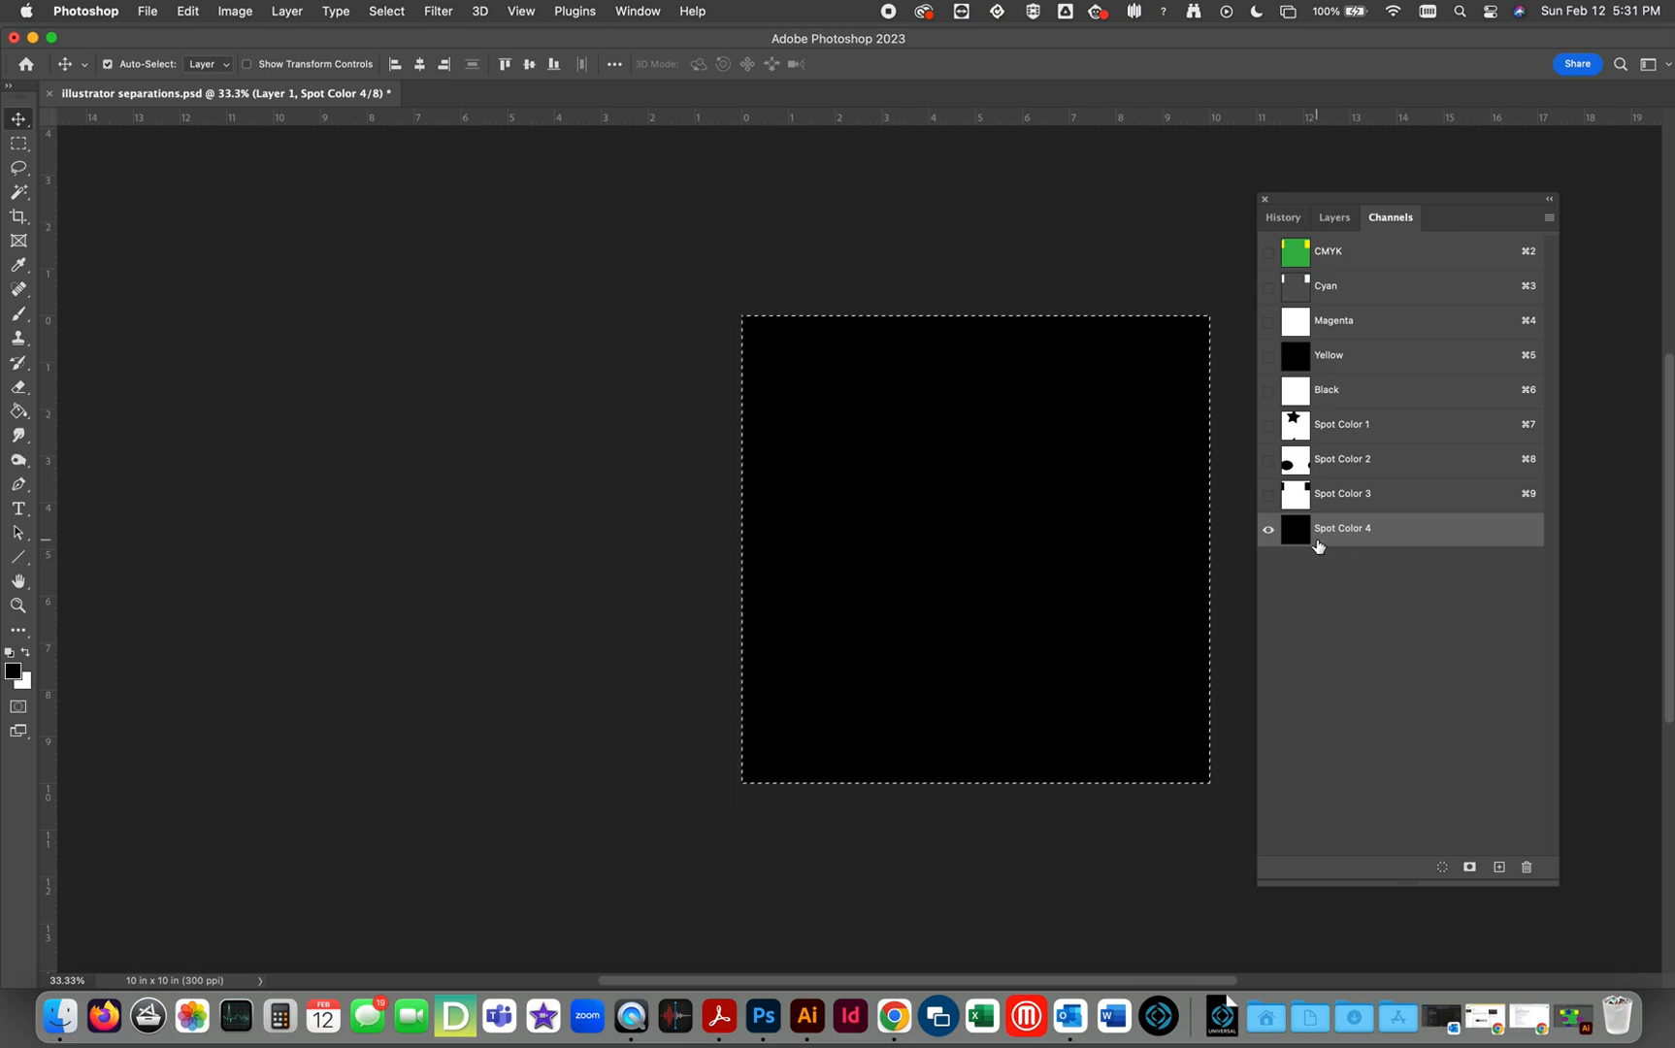
Move the background's spot channel above the star, ellipse and rectangle channels, and show all four spot channels together.
click(1269, 495)
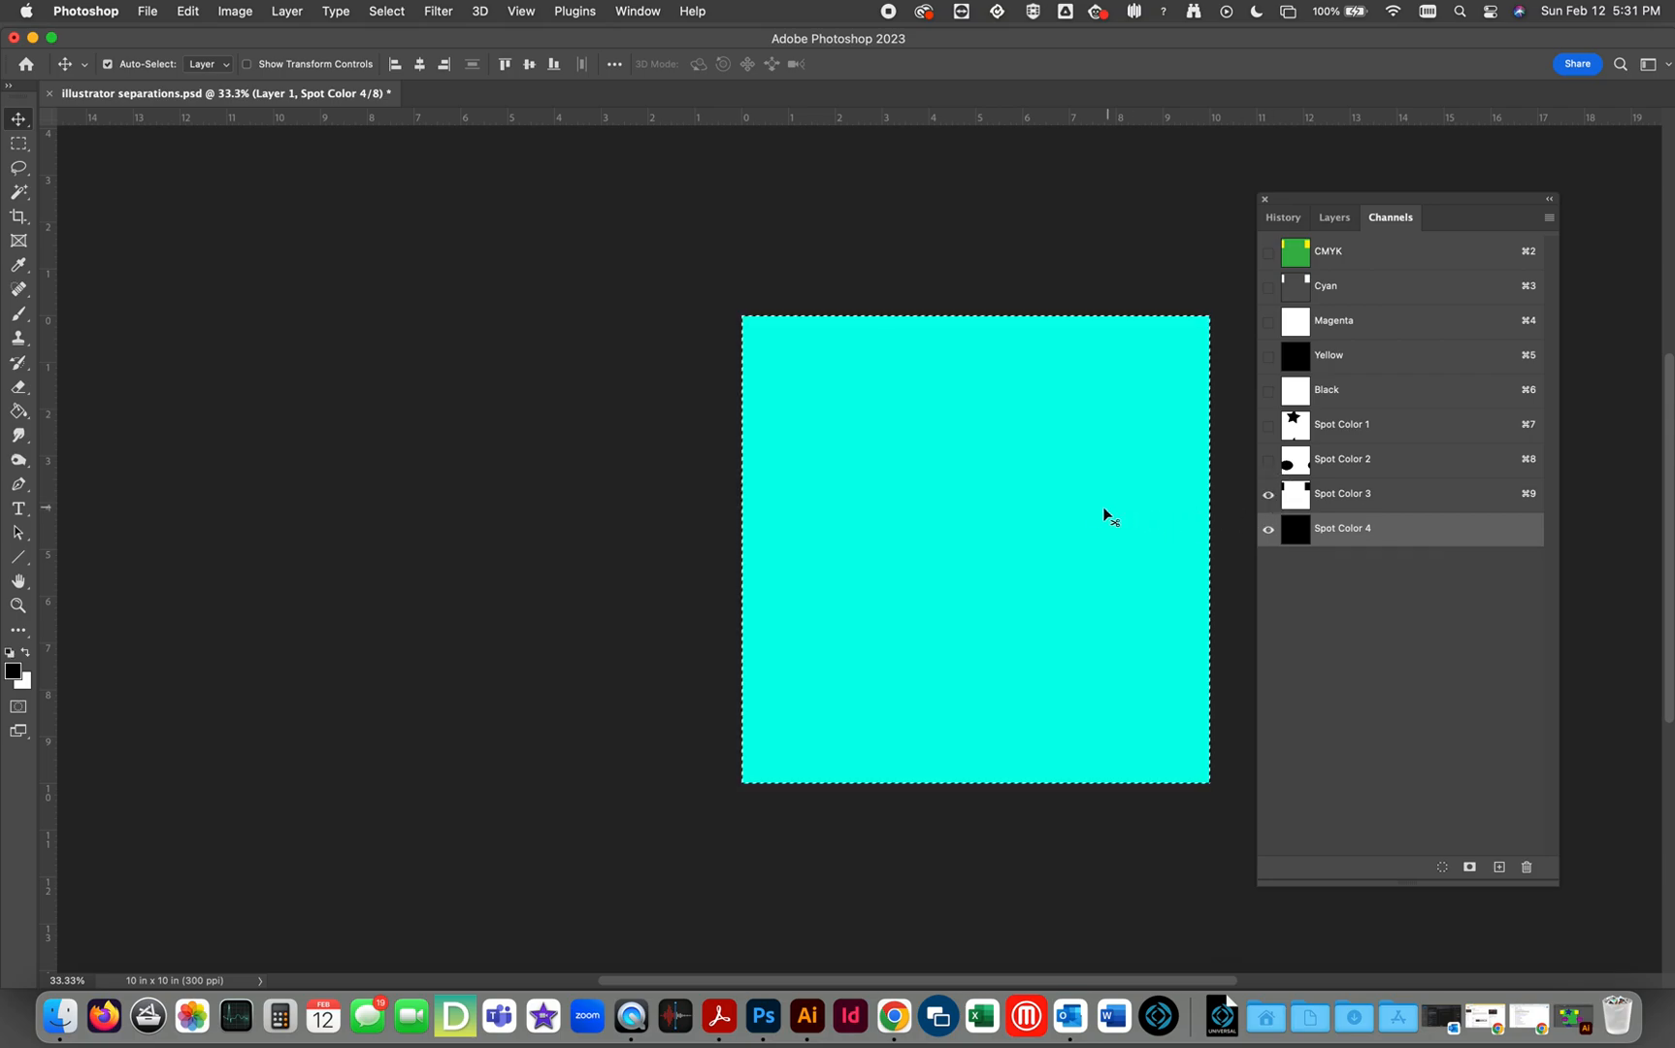
double_click(1304, 502)
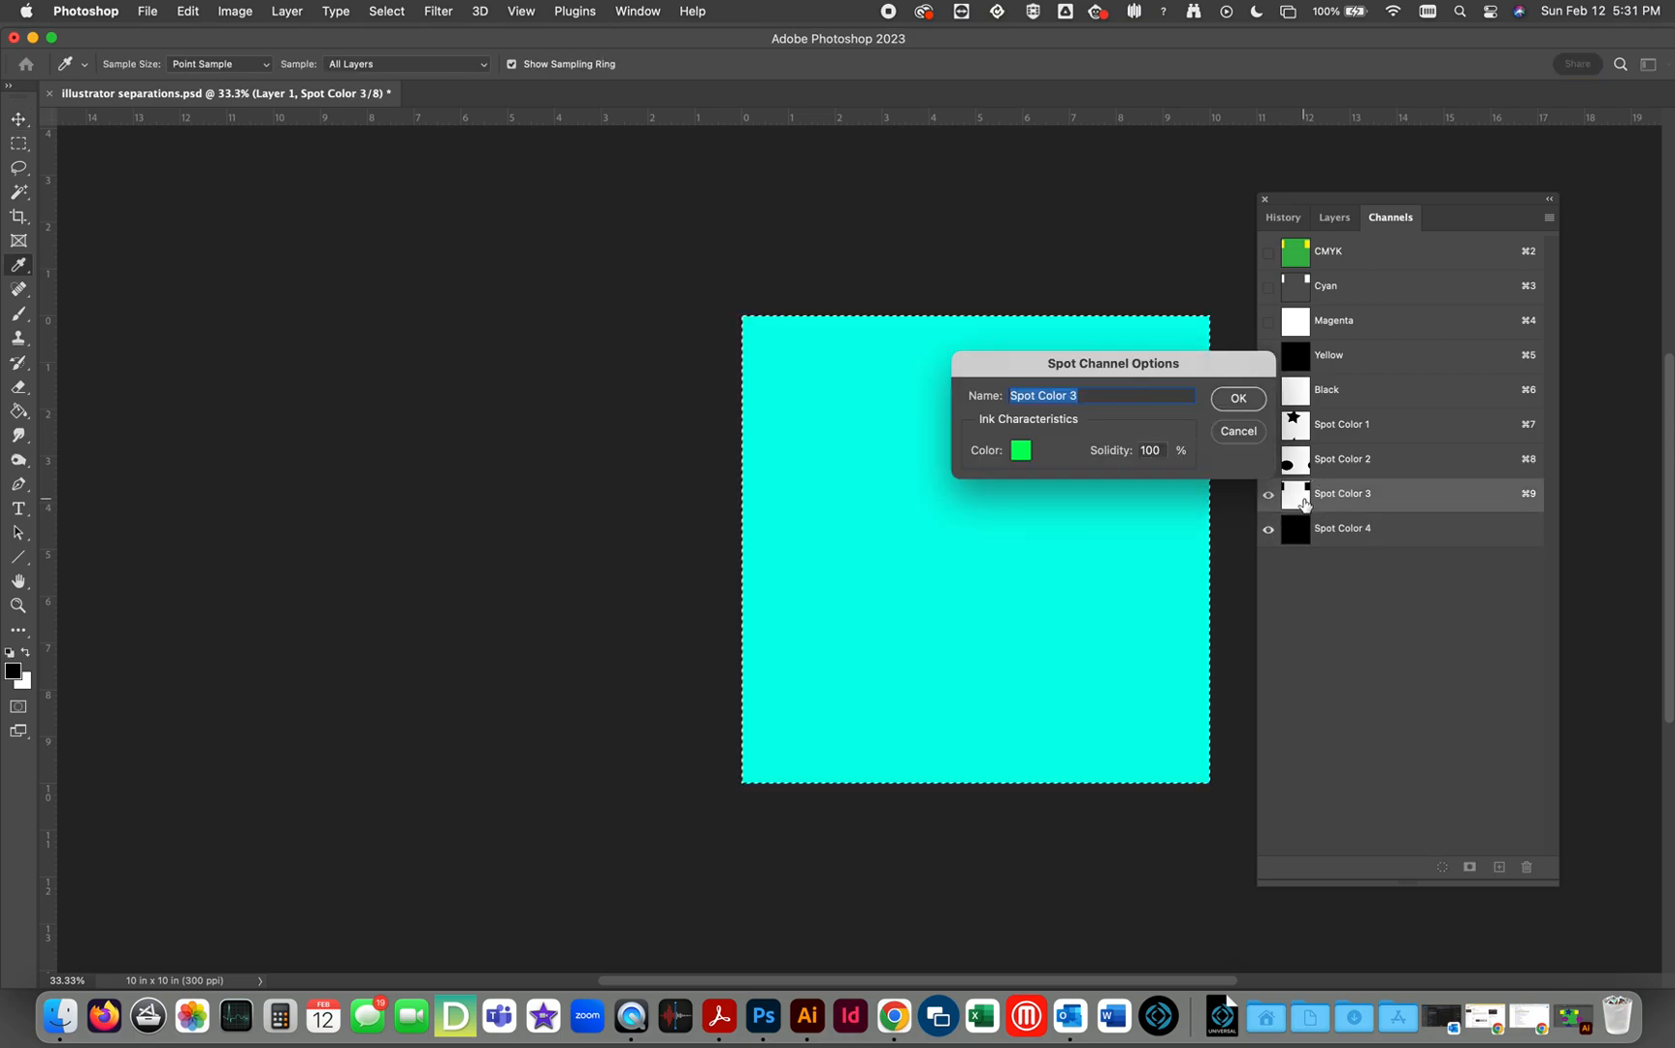
click(1239, 432)
key(v)
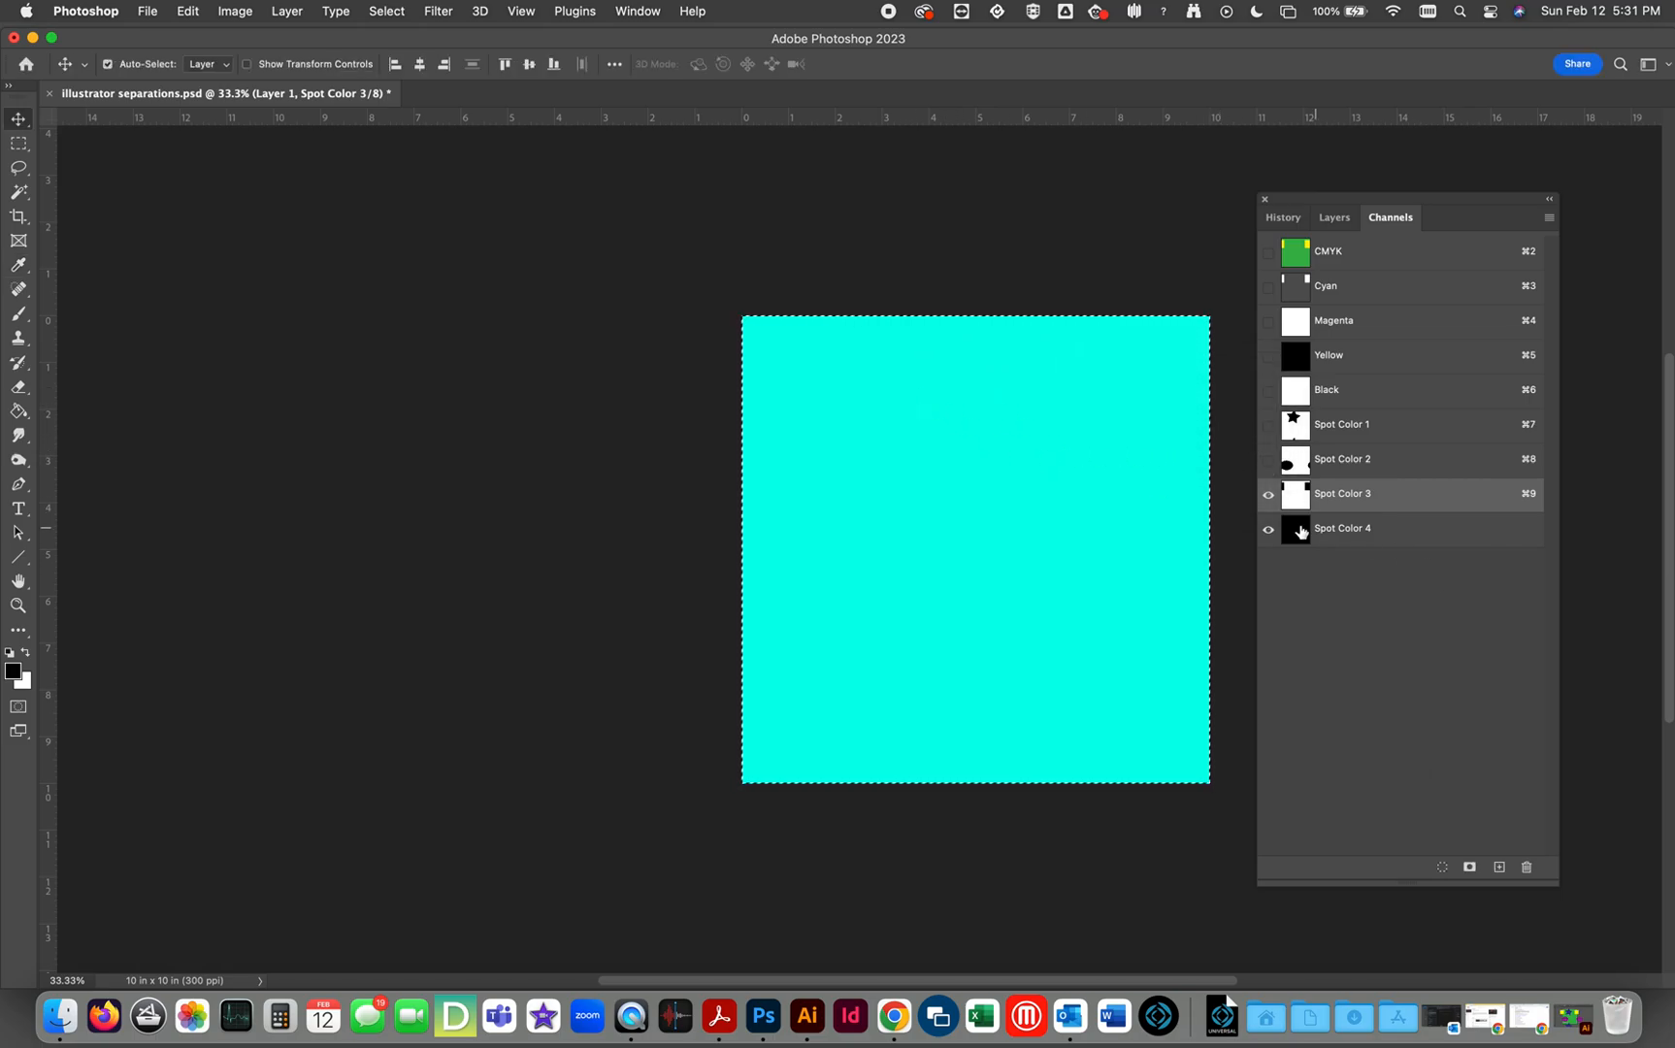
drag(1291, 531, 1301, 420)
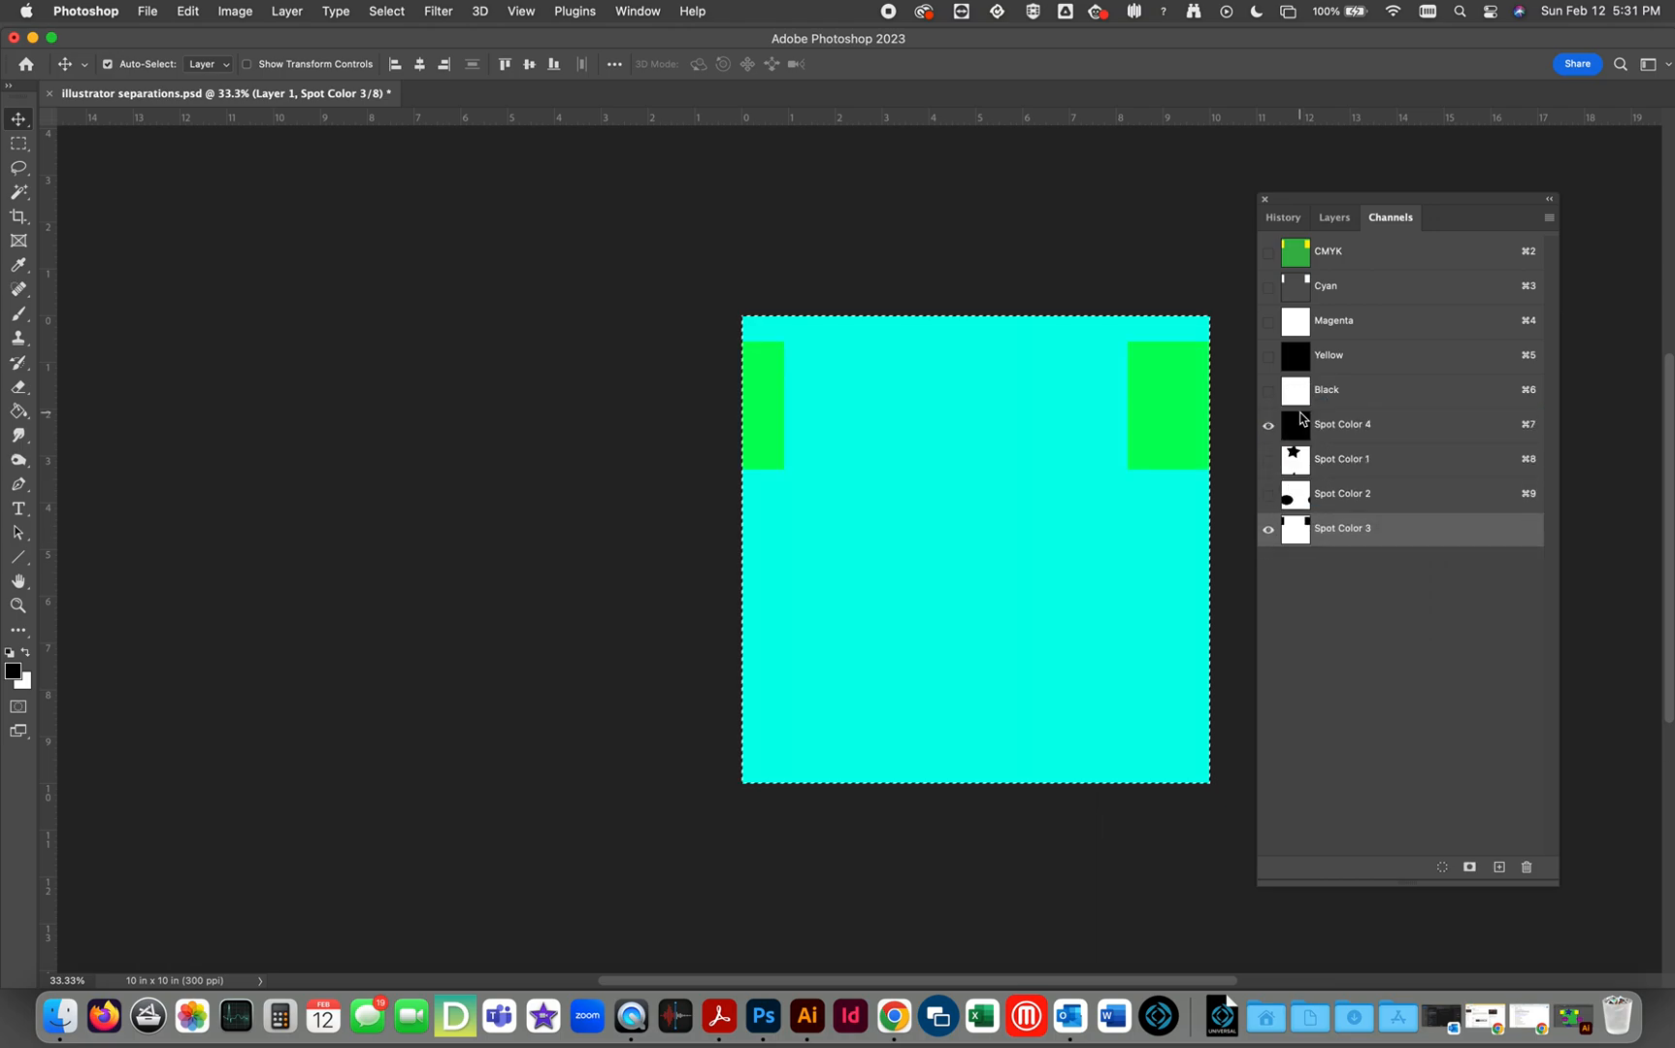
click(1269, 459)
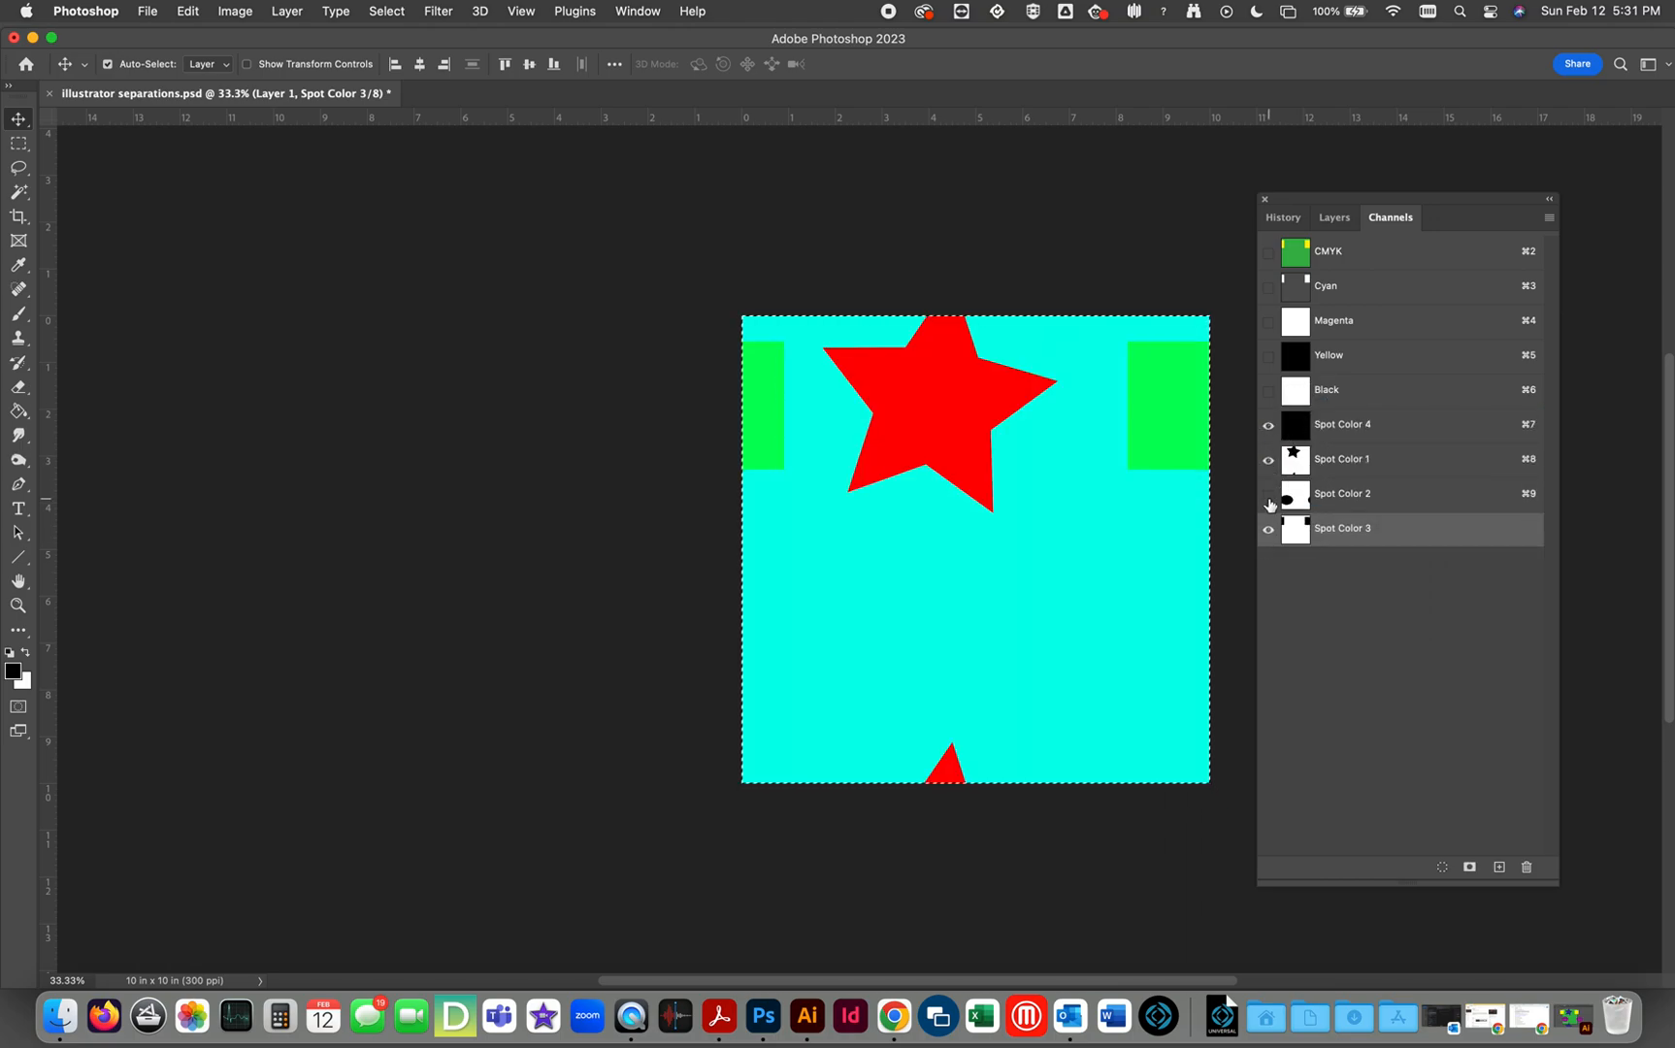
click(1269, 495)
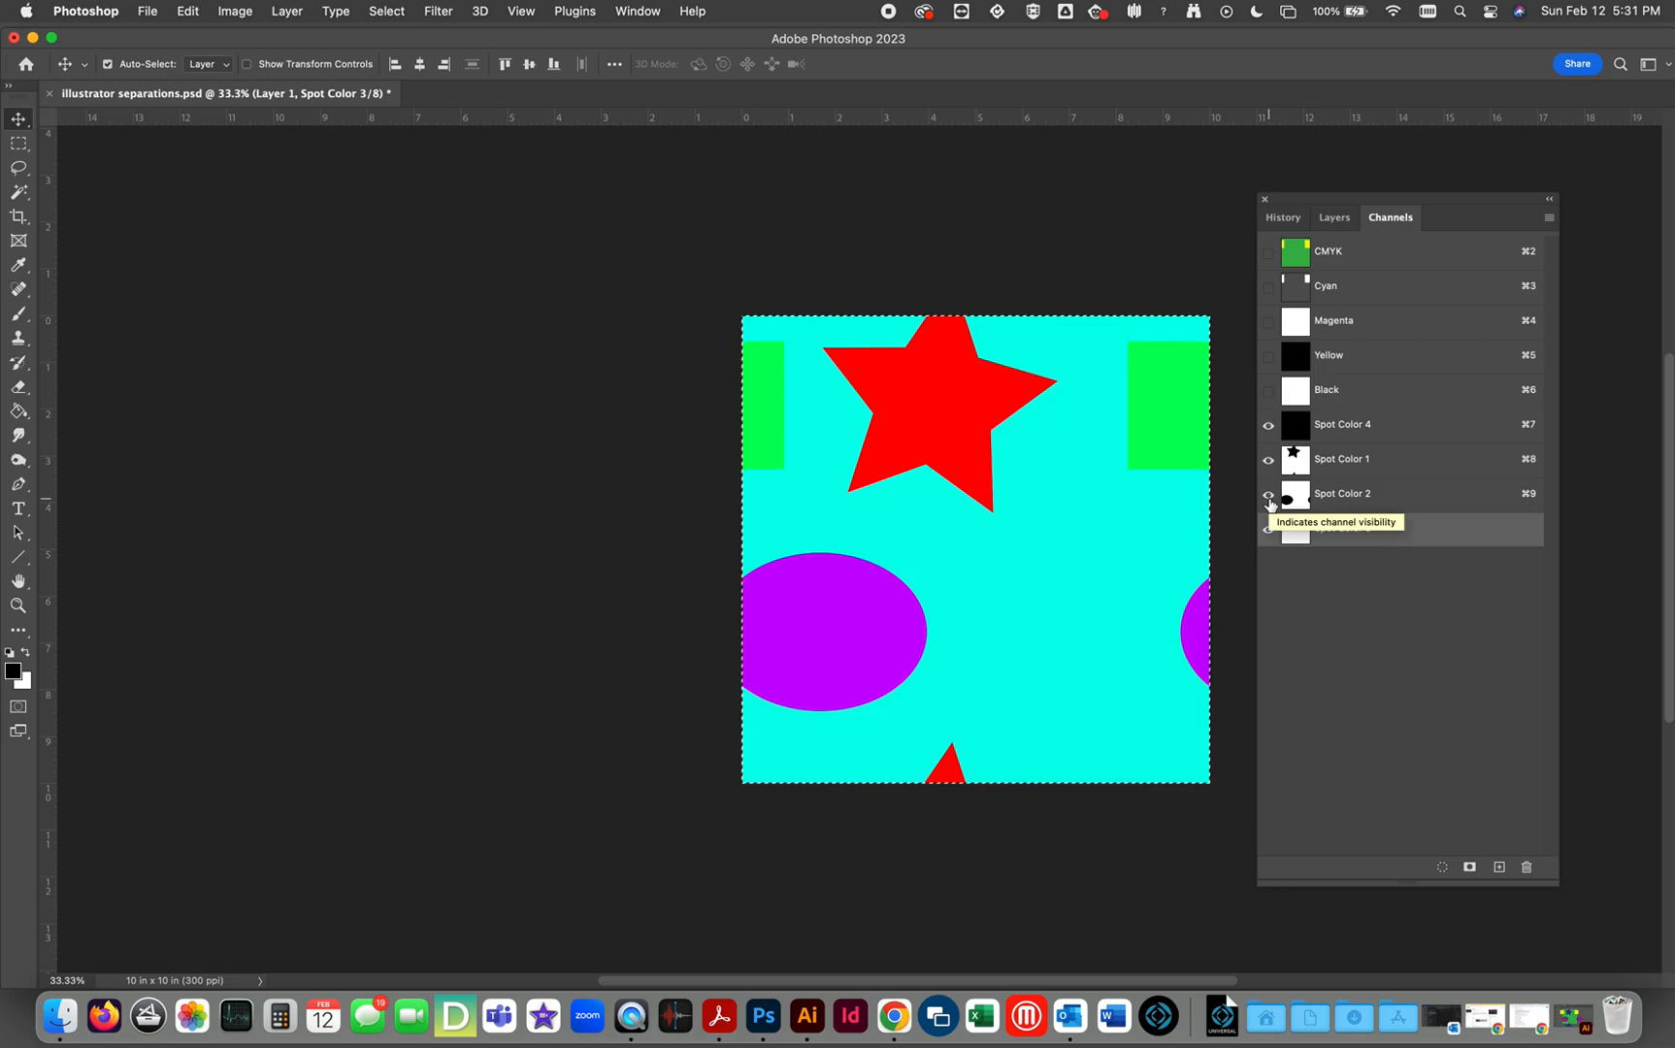
Show the CMYK channels and compare them with the separations by hiding all spot channels and showing them again one by one.
click(1269, 254)
drag(1269, 425, 1272, 606)
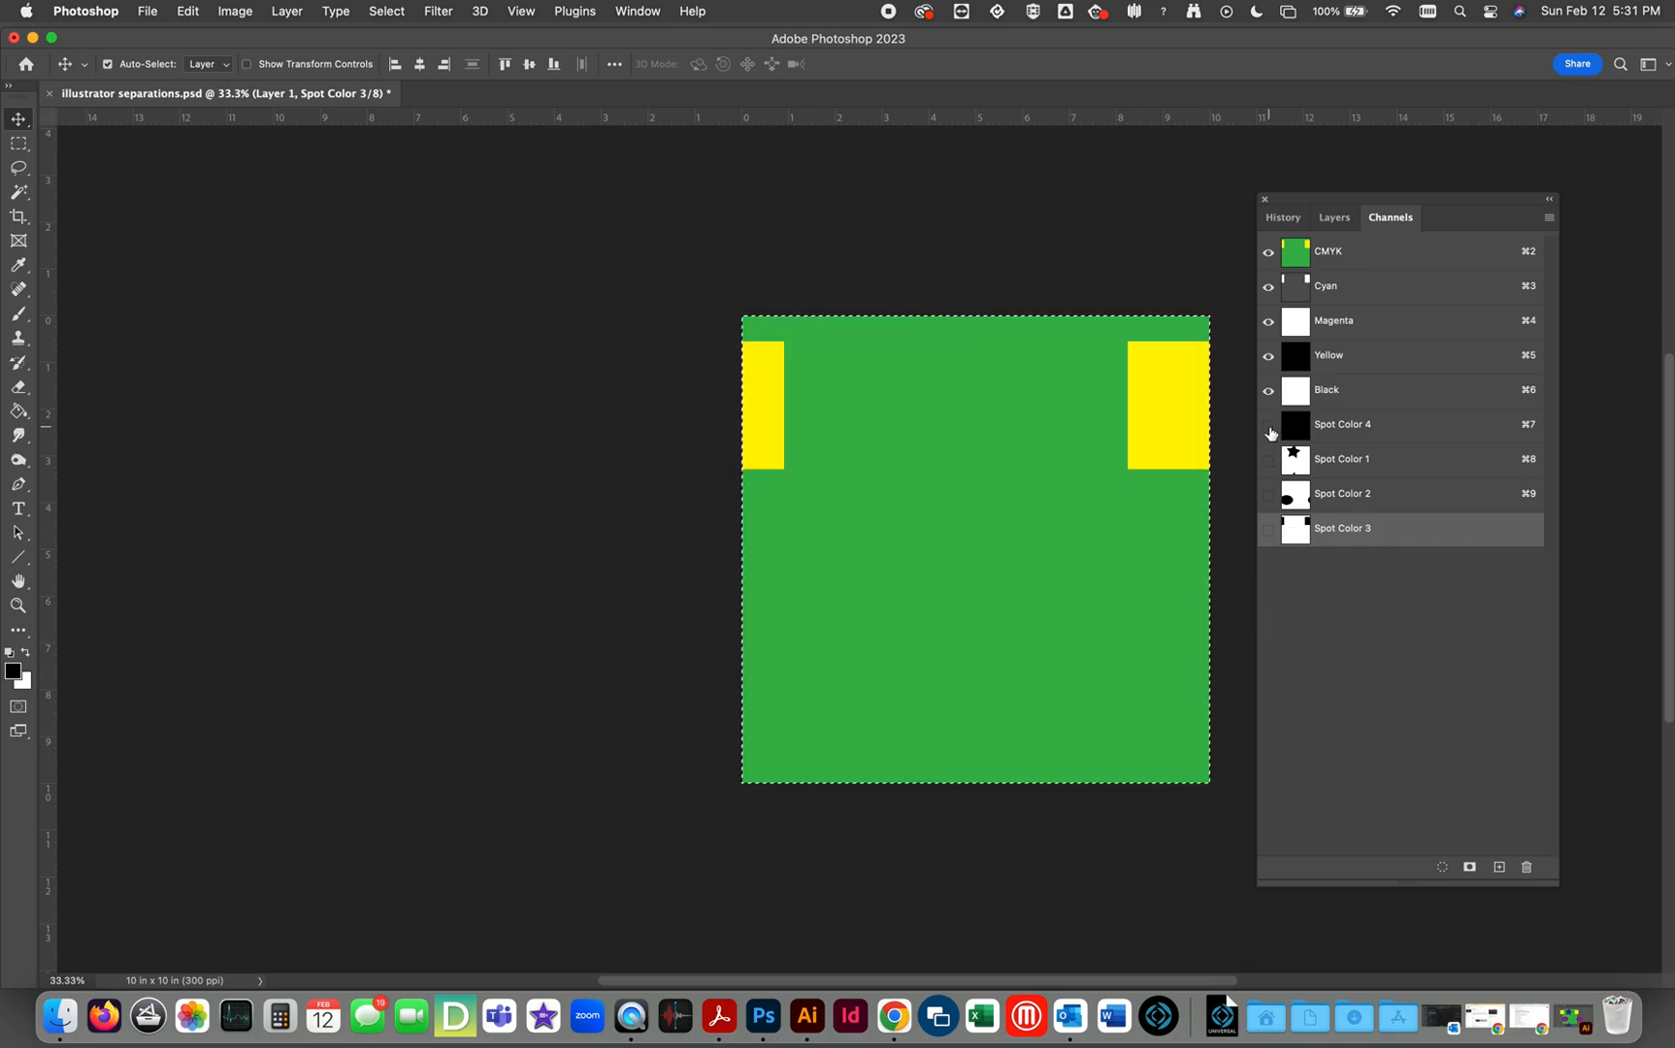
click(1269, 425)
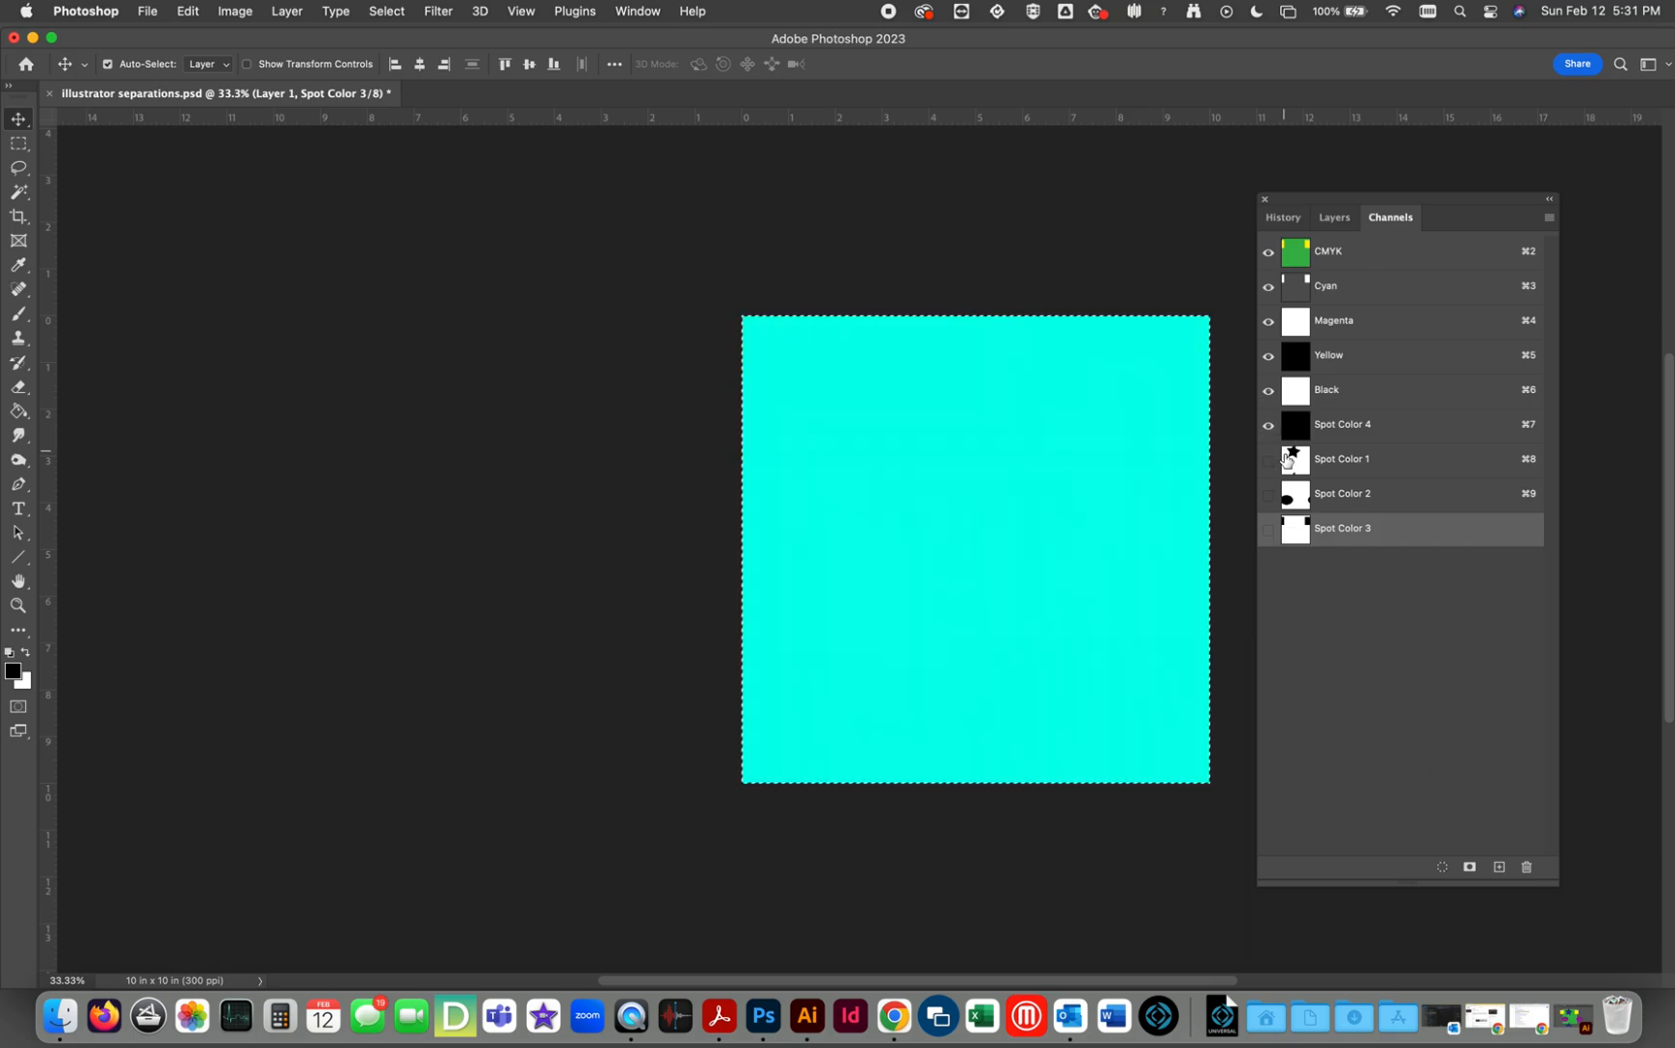
click(1269, 461)
click(1268, 495)
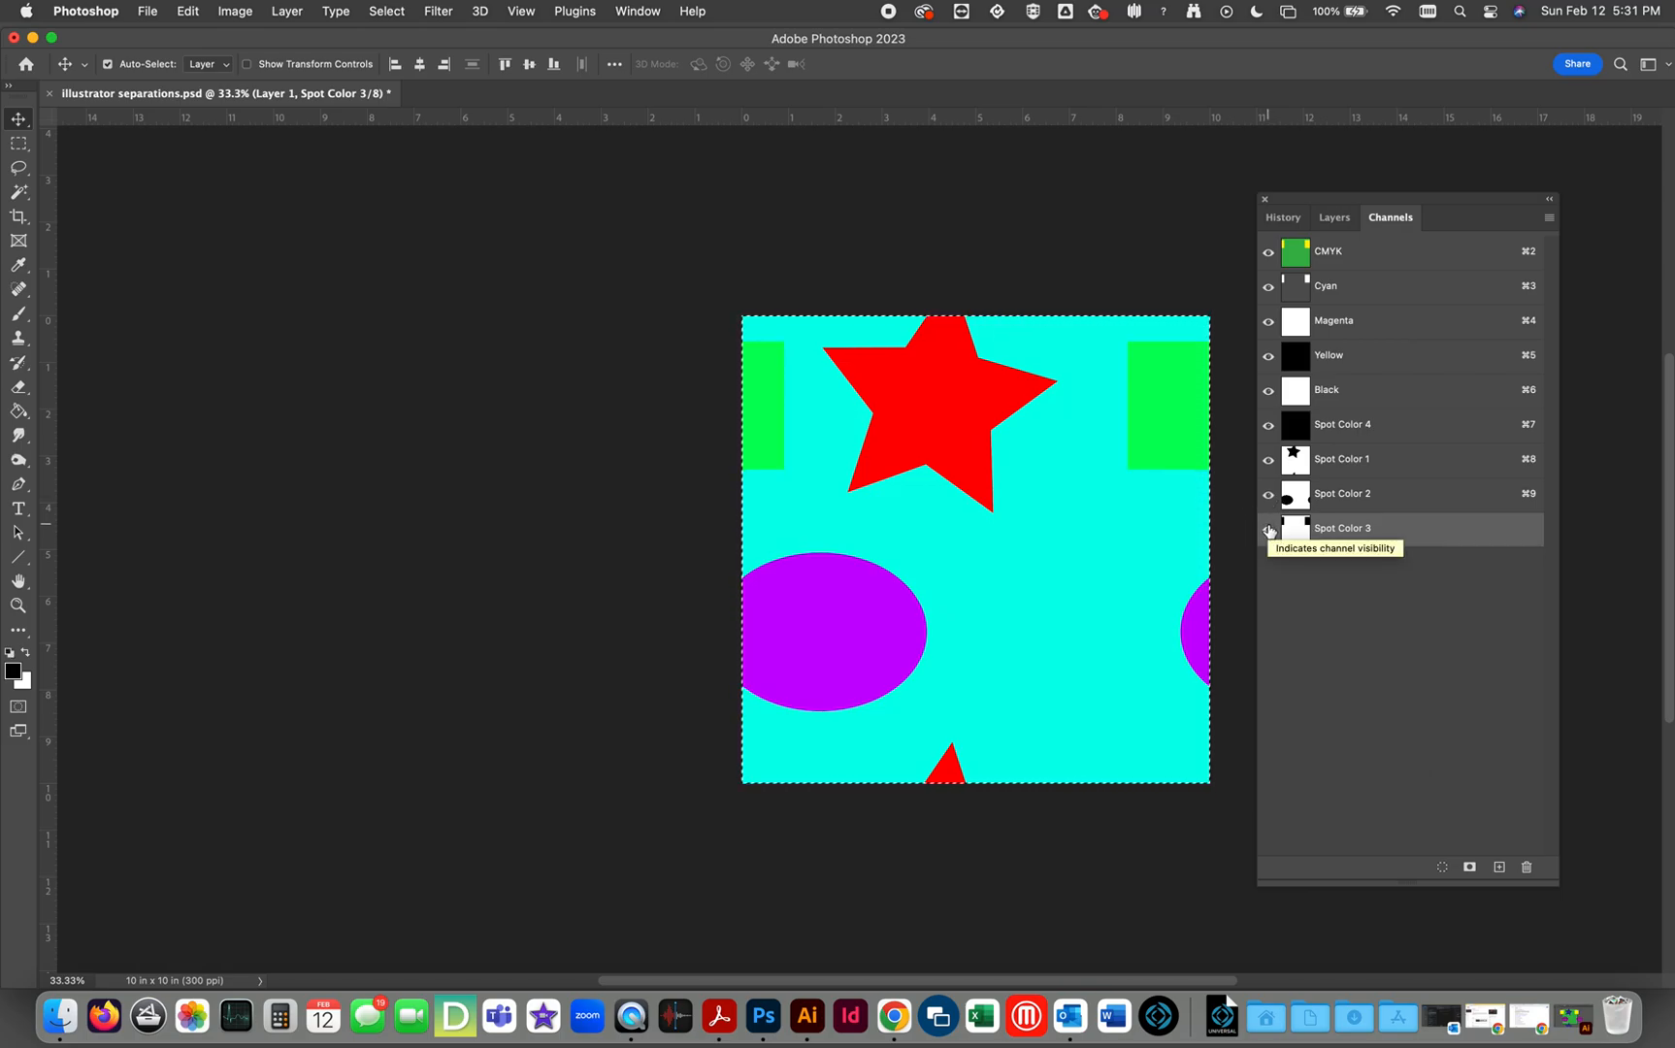
Flatten the layered image into a single background layer, discarding the hidden layers.
click(1334, 219)
click(1341, 337)
click(1353, 382)
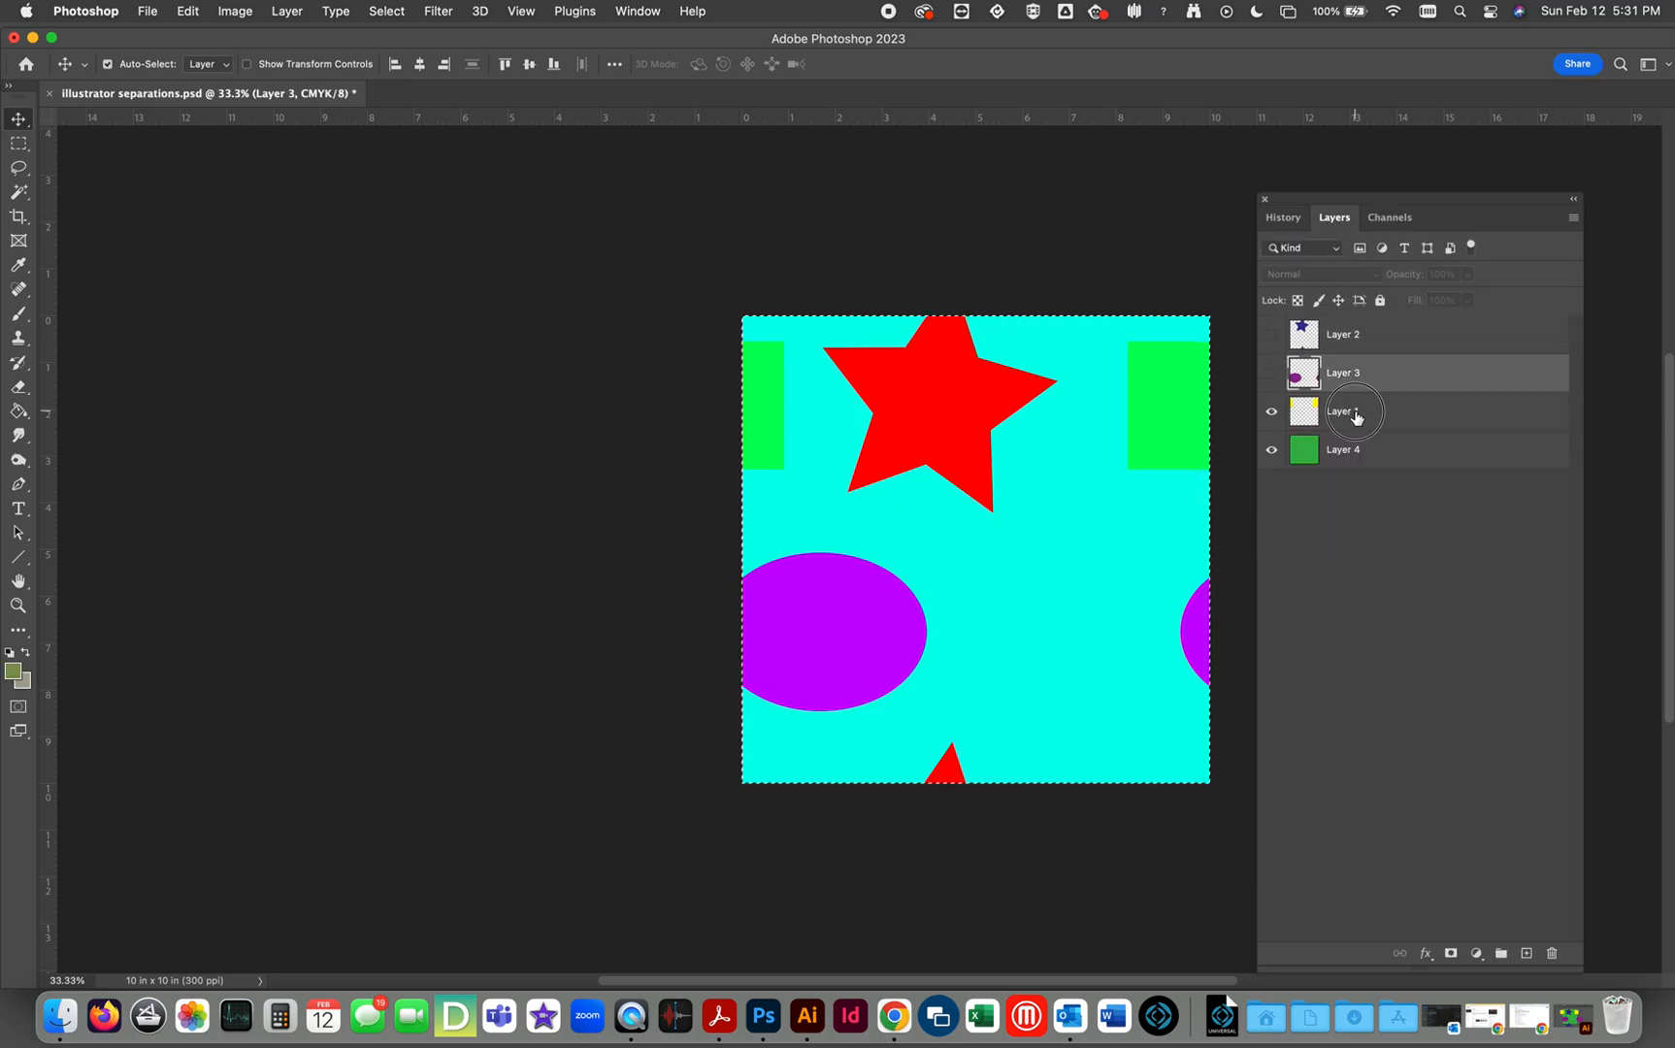
click(1357, 416)
click(1573, 219)
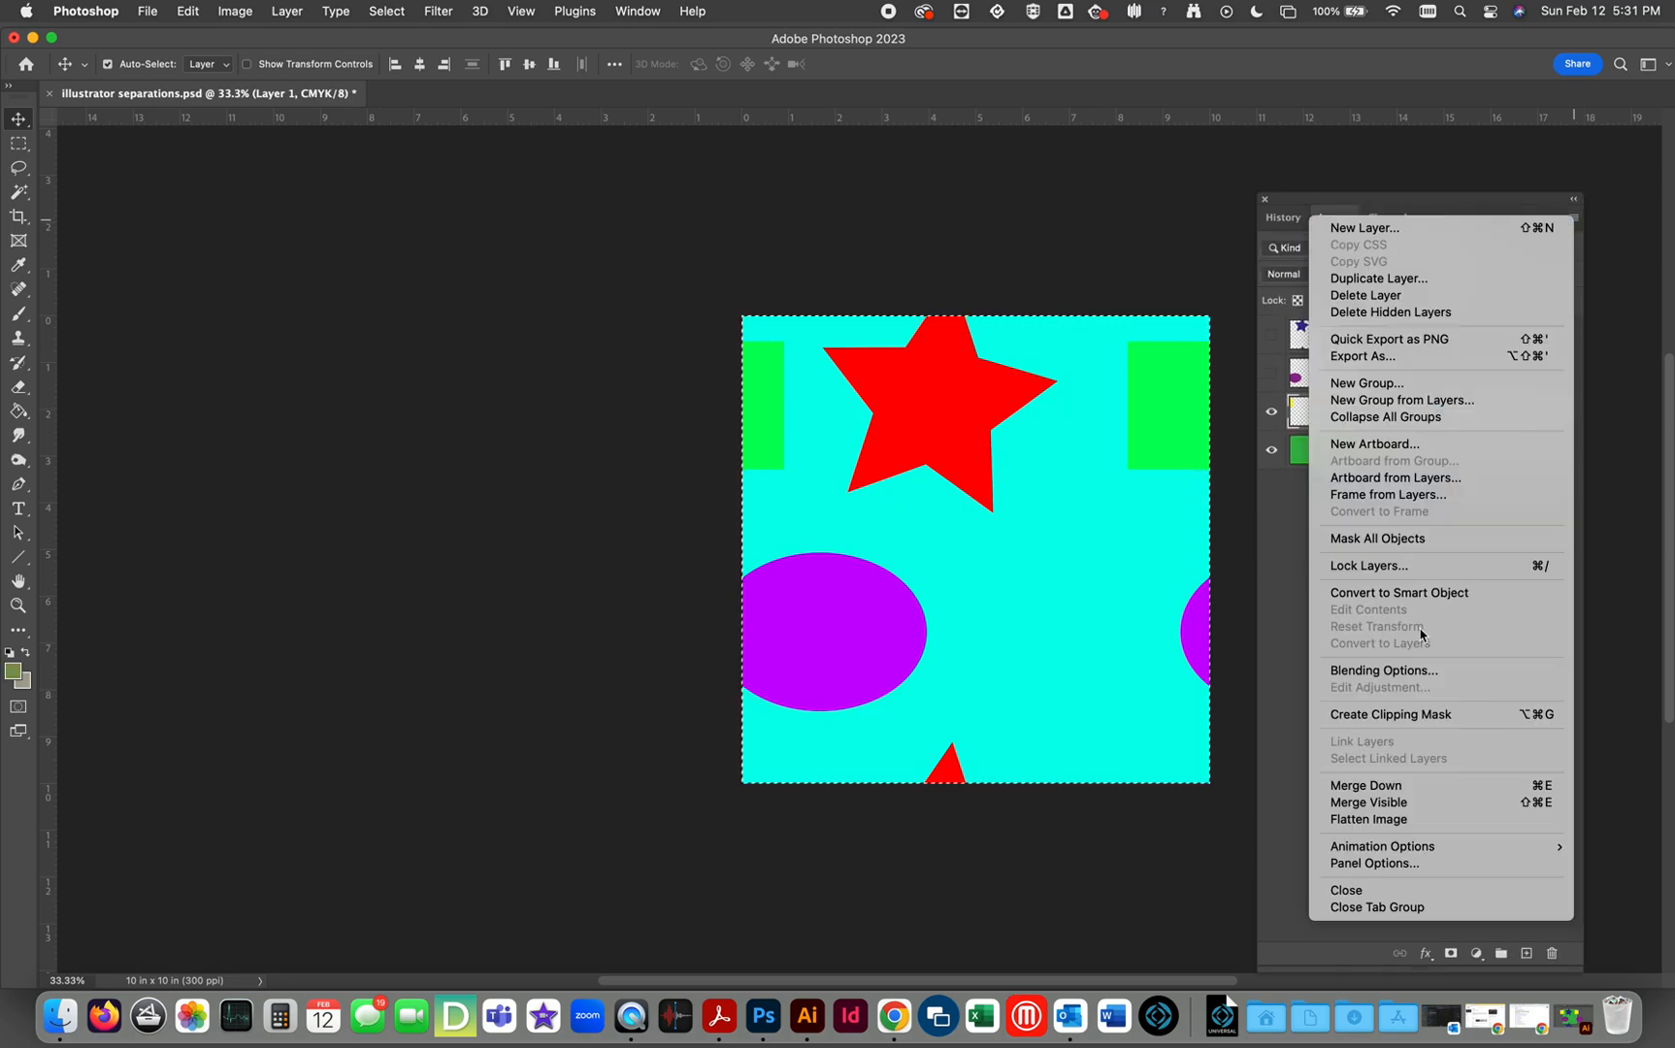
click(1415, 820)
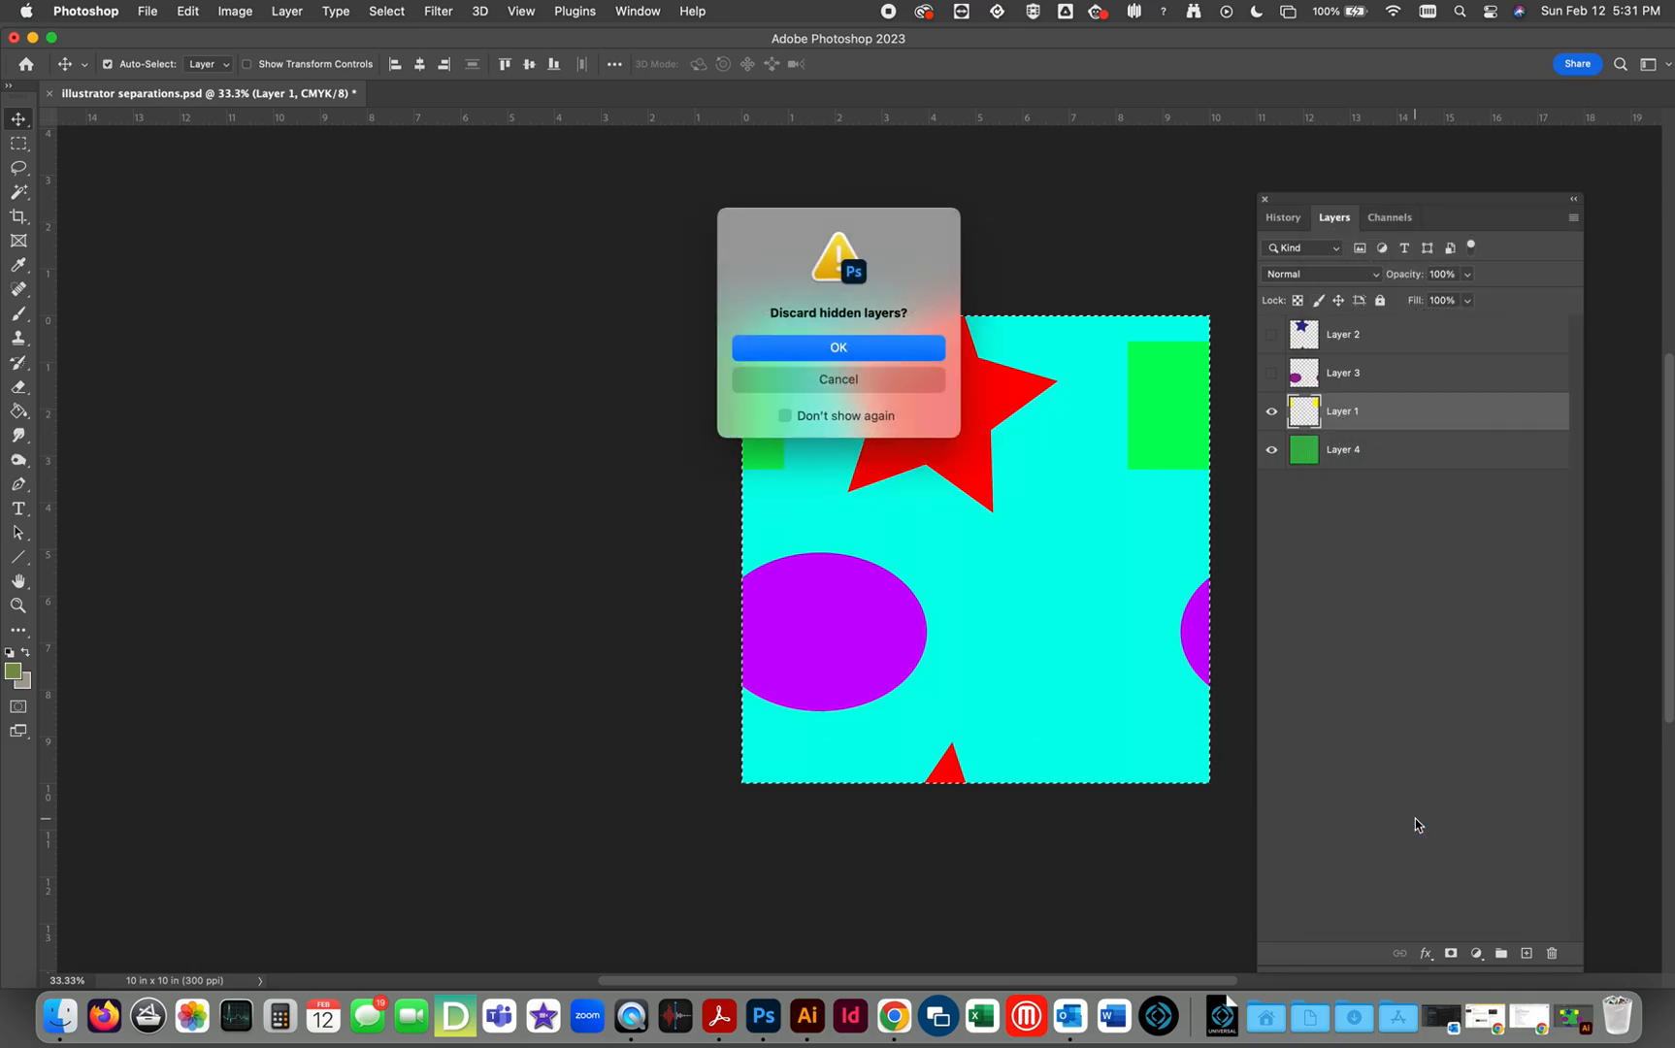
click(841, 350)
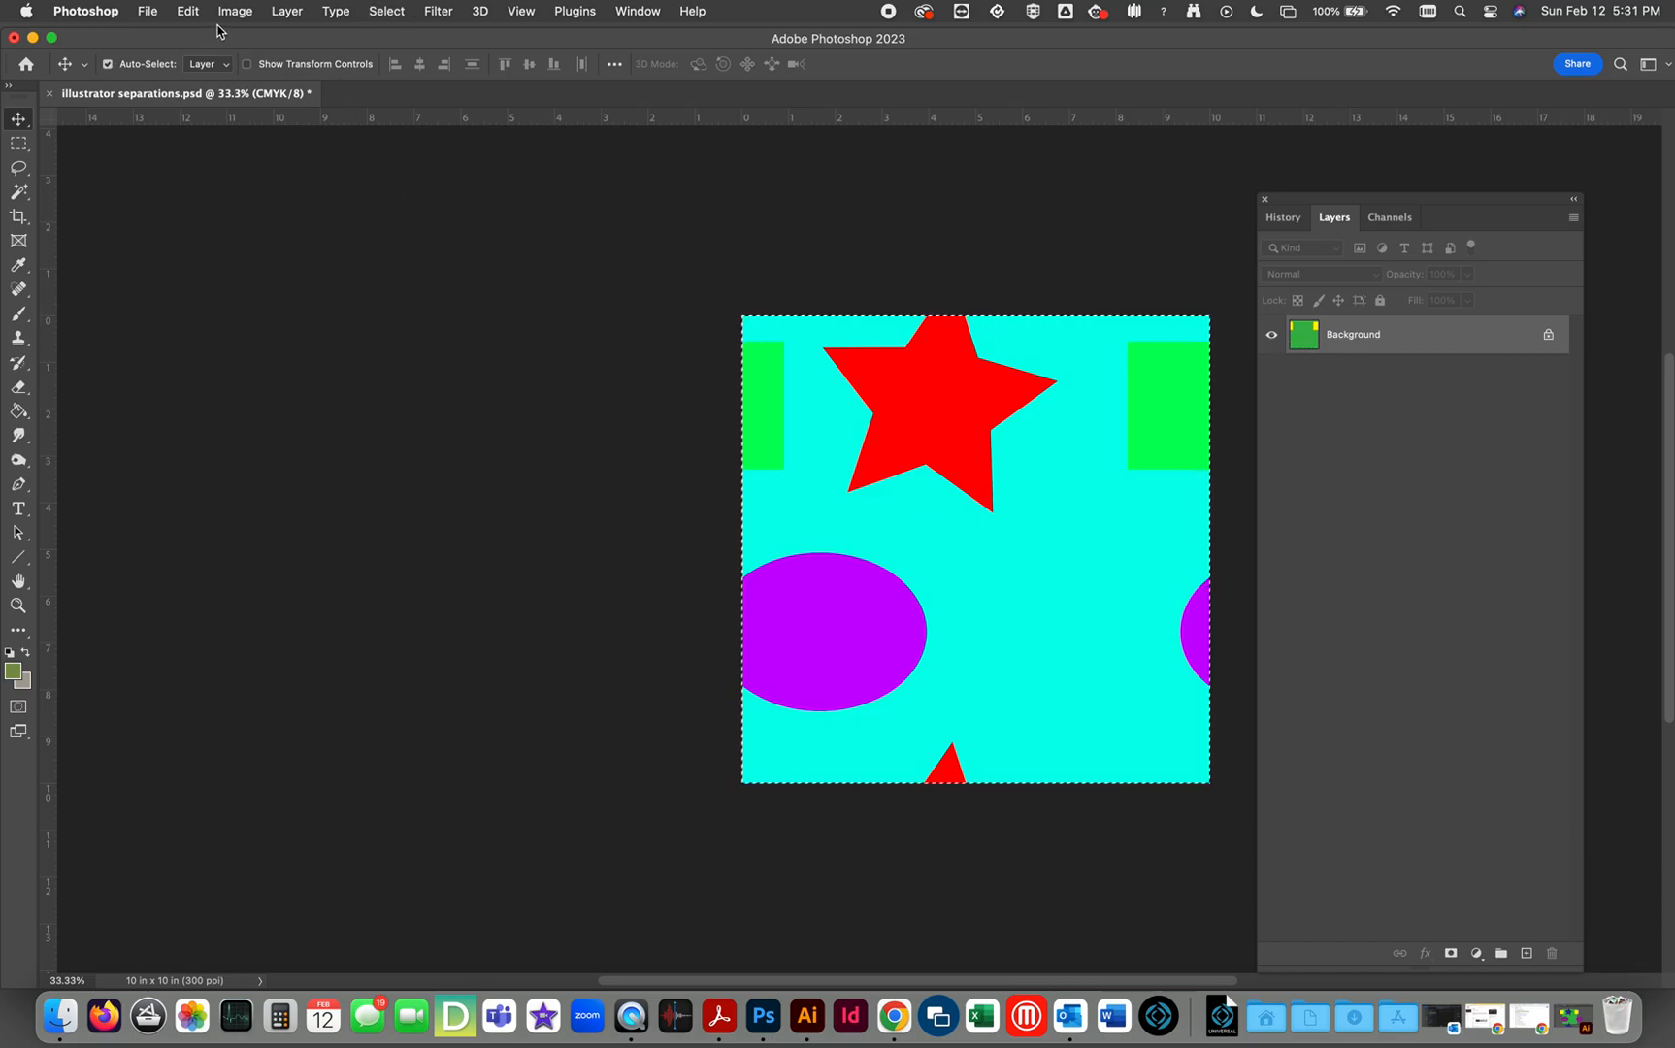
Fill the flattened Background layer with black and clear the selection.
key(shift+F5)
click(1021, 382)
key(super+d)
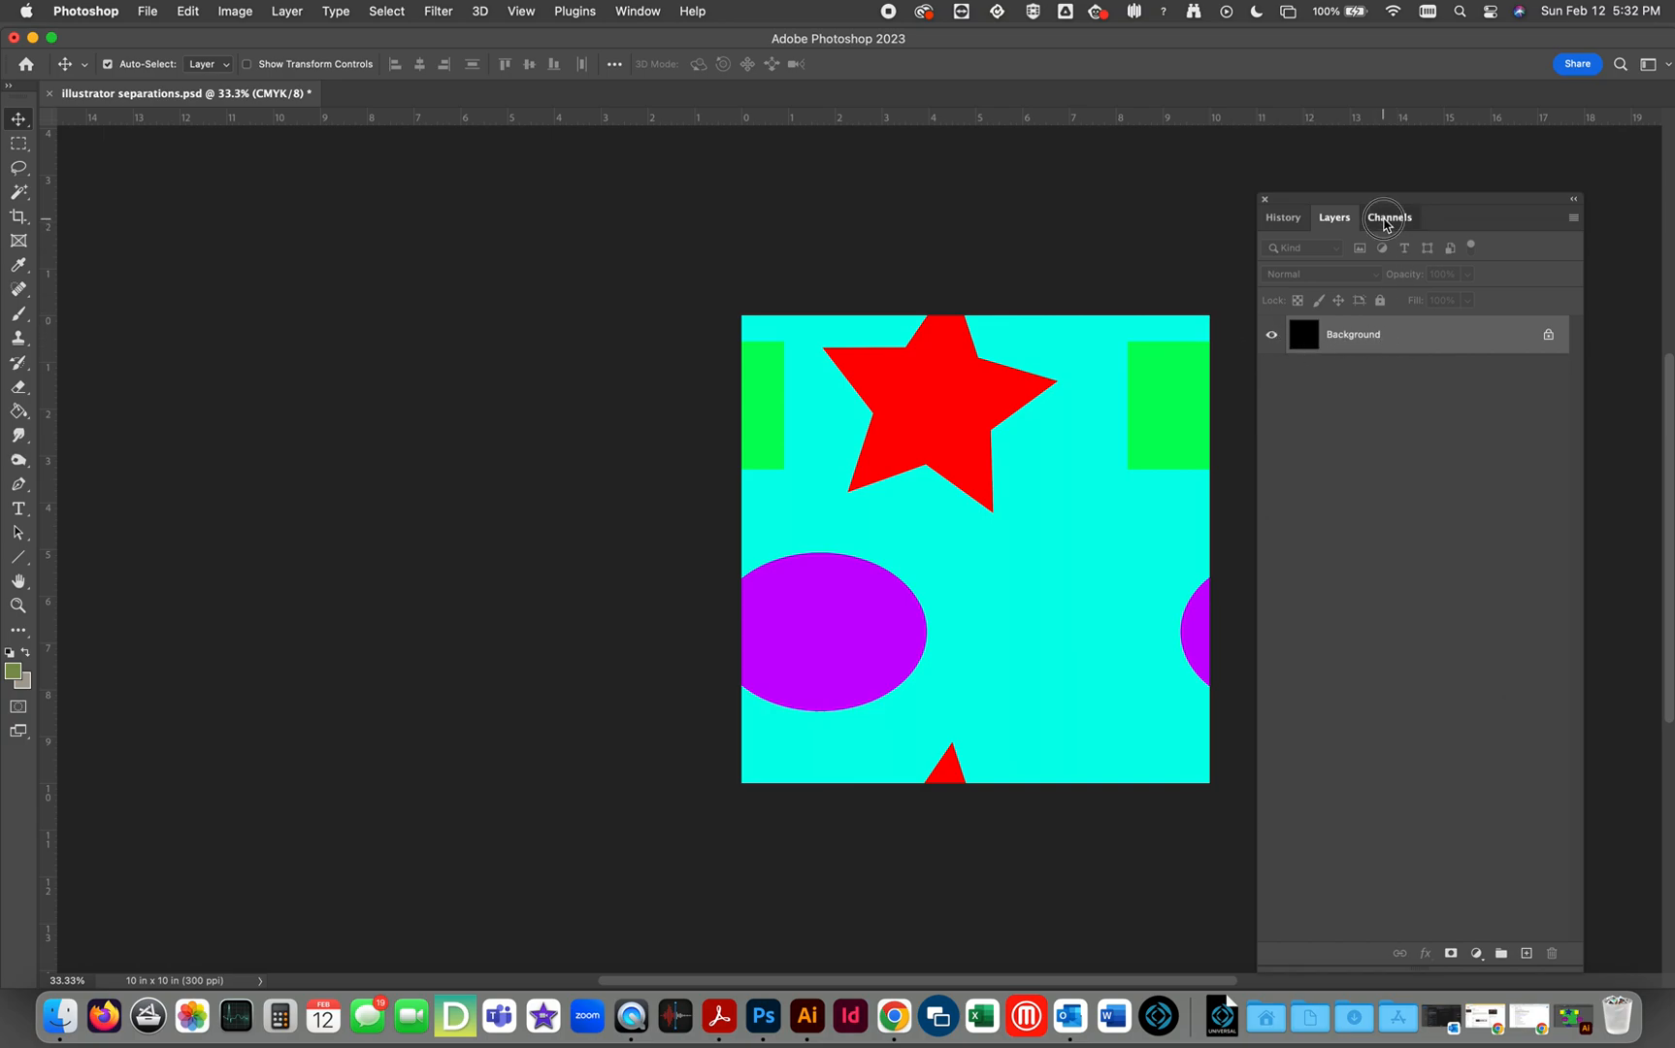
Check the separations over the black base by hiding and reshowing the spot channels, and compare the layer list with the channel list.
click(1388, 219)
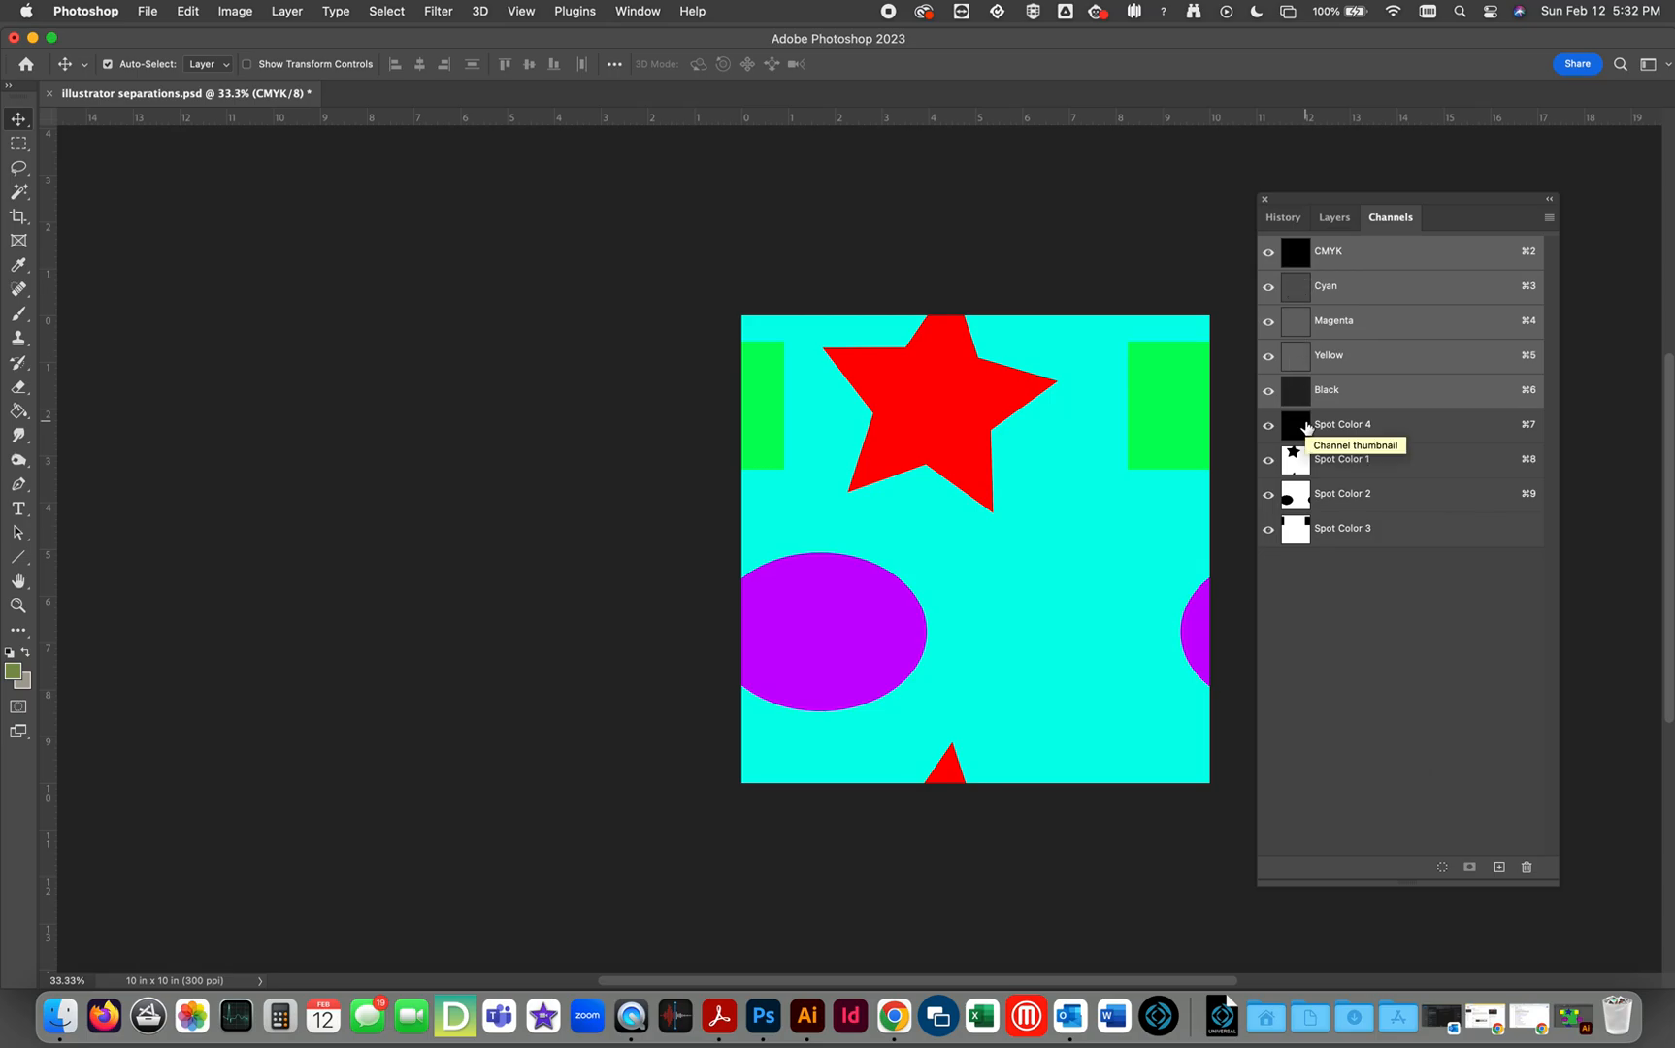
drag(1269, 426, 1273, 587)
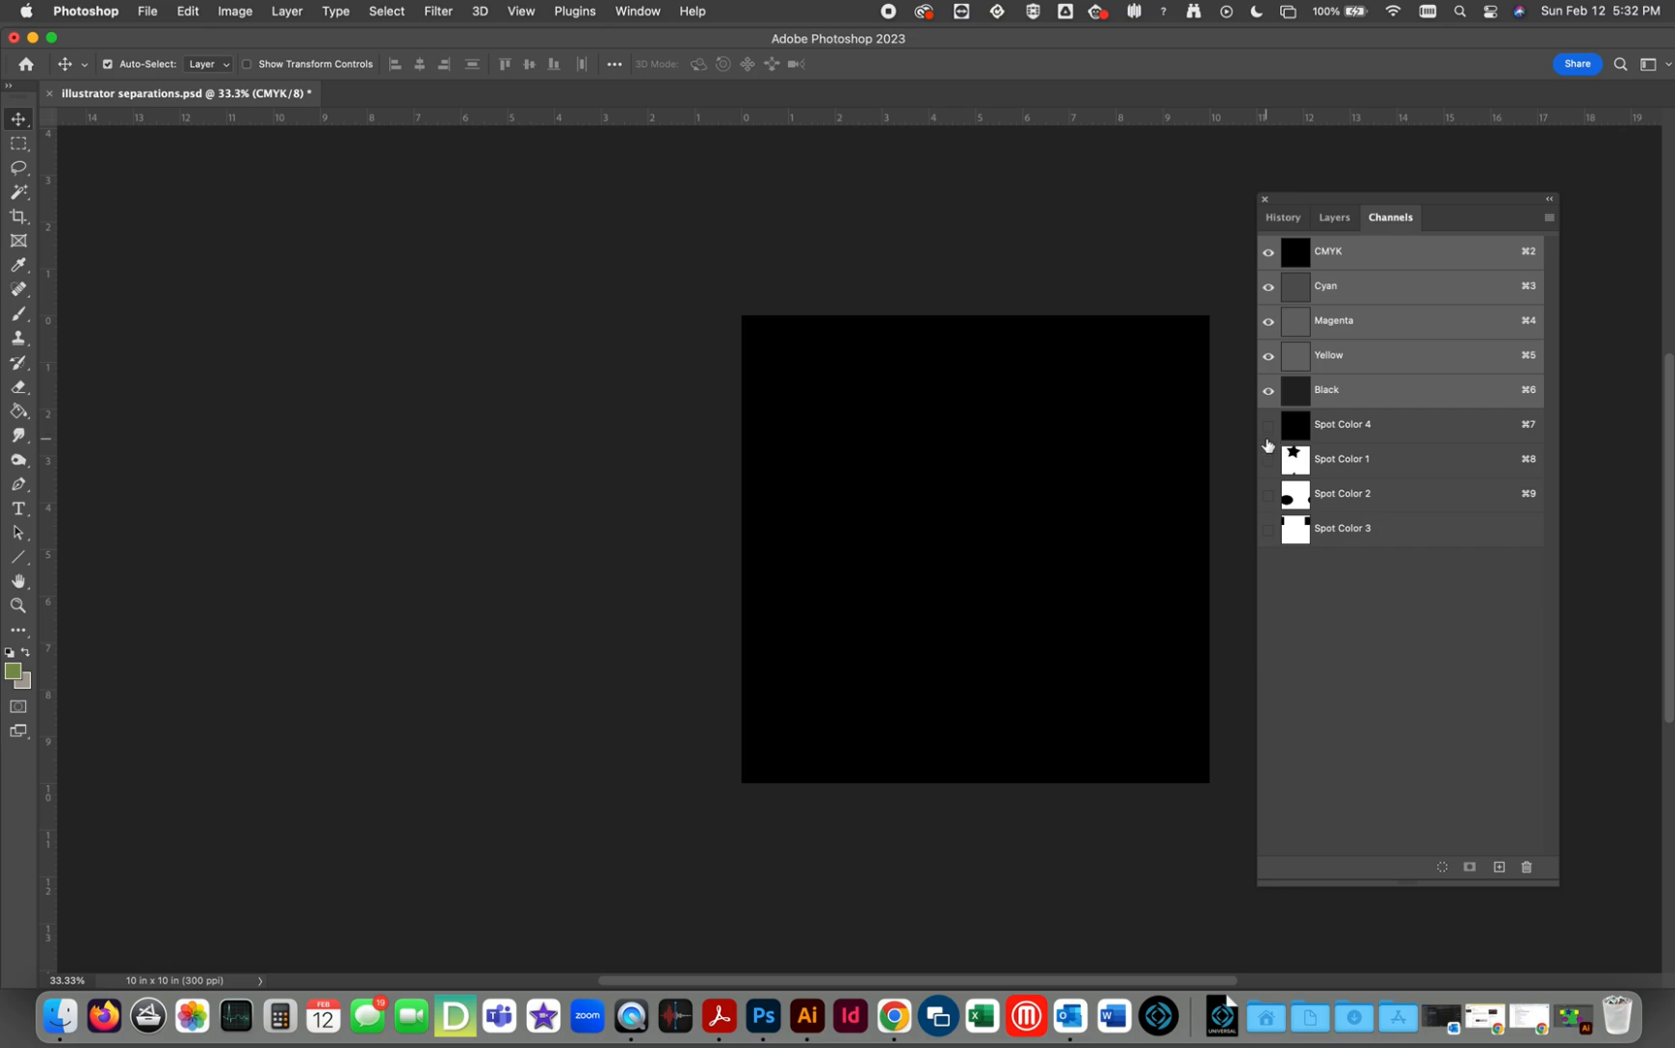
click(1268, 427)
click(1269, 460)
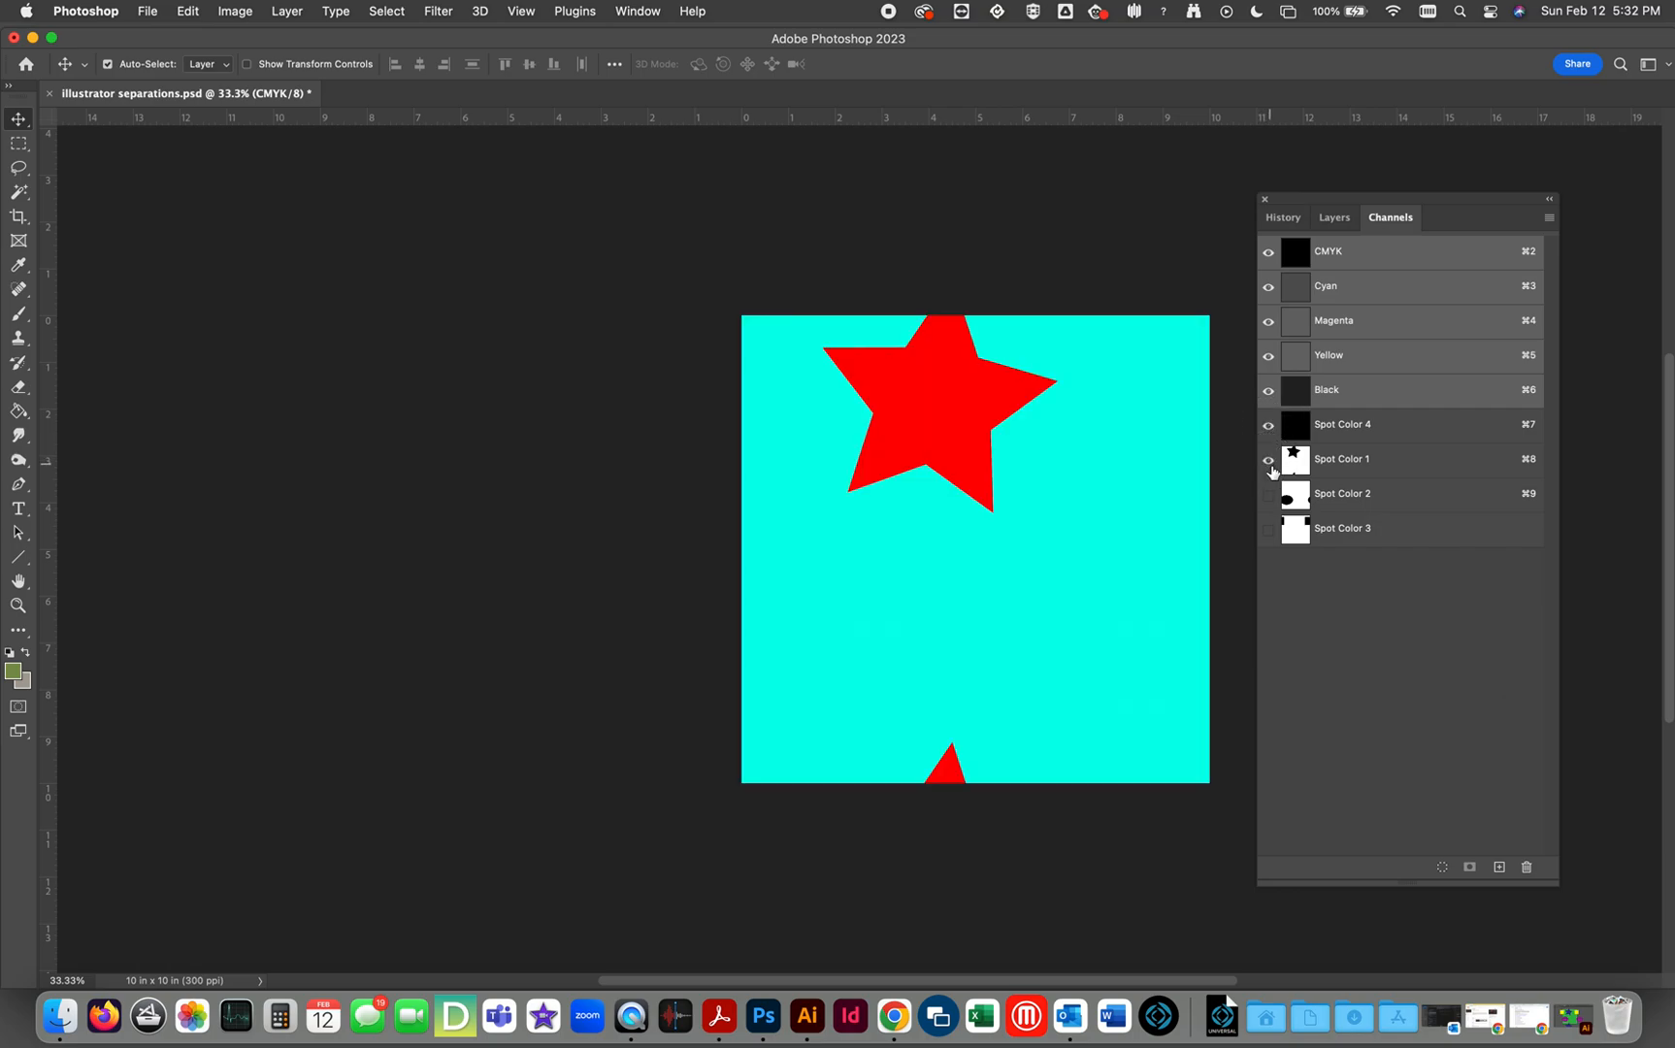
click(1269, 497)
click(1268, 529)
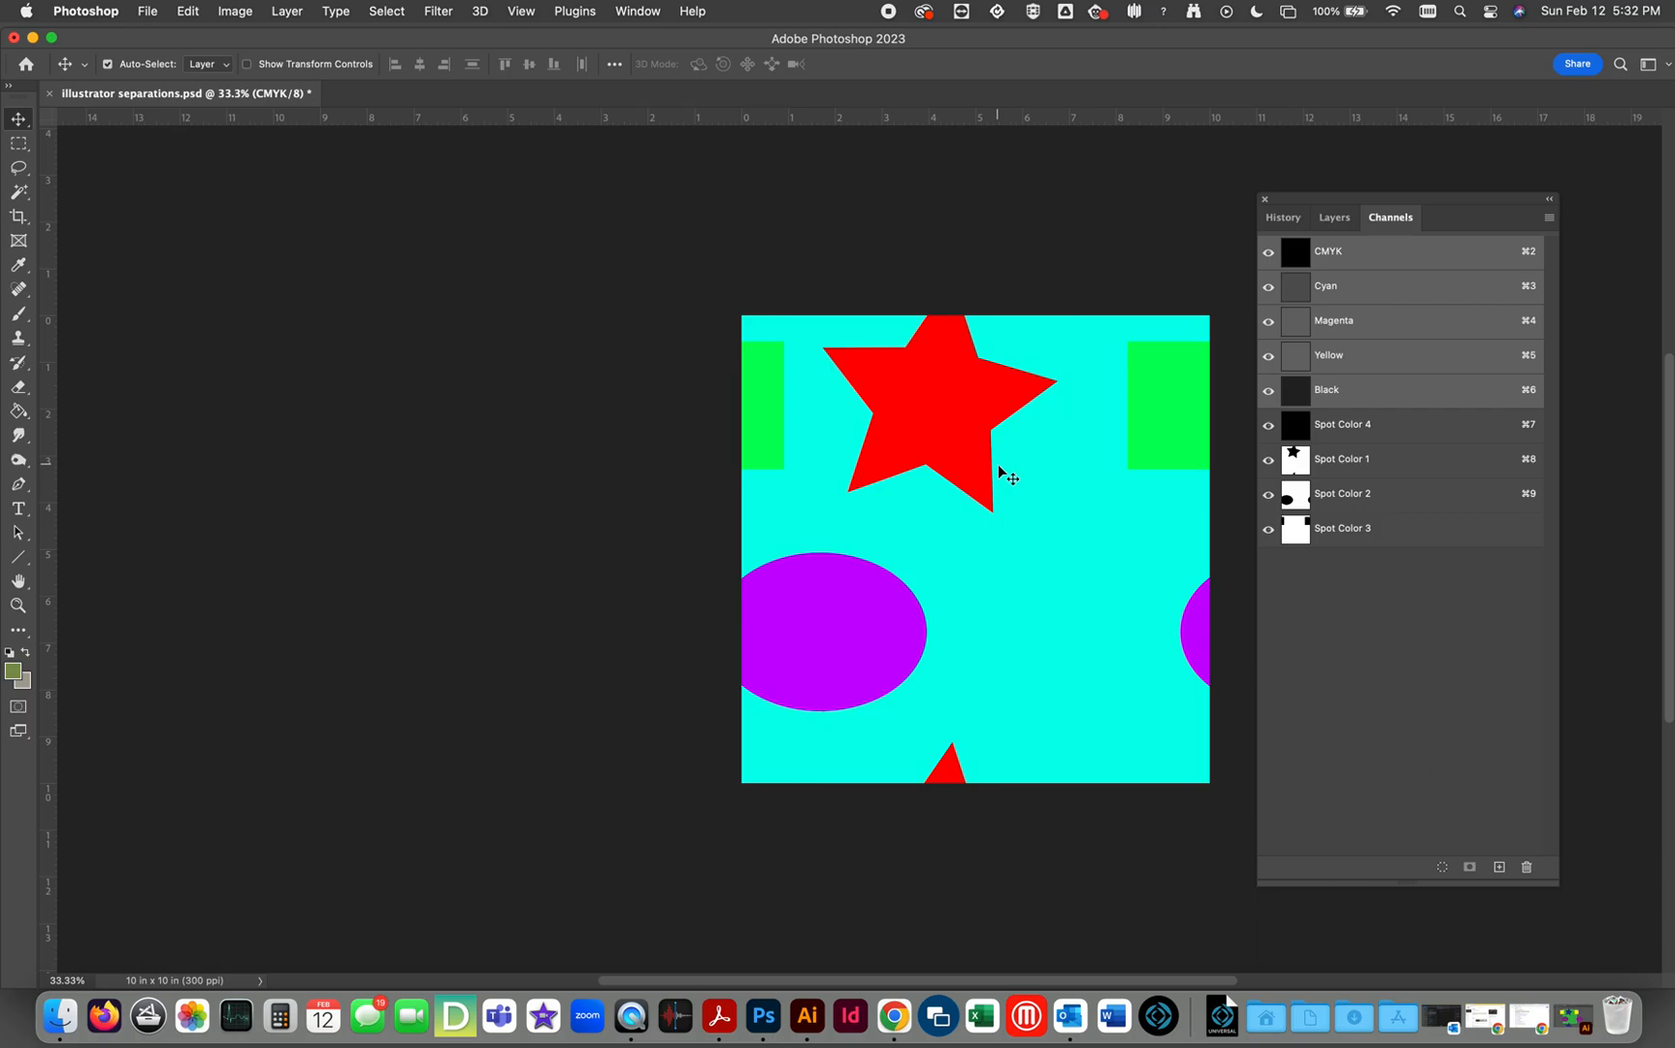
drag(1044, 487, 553, 430)
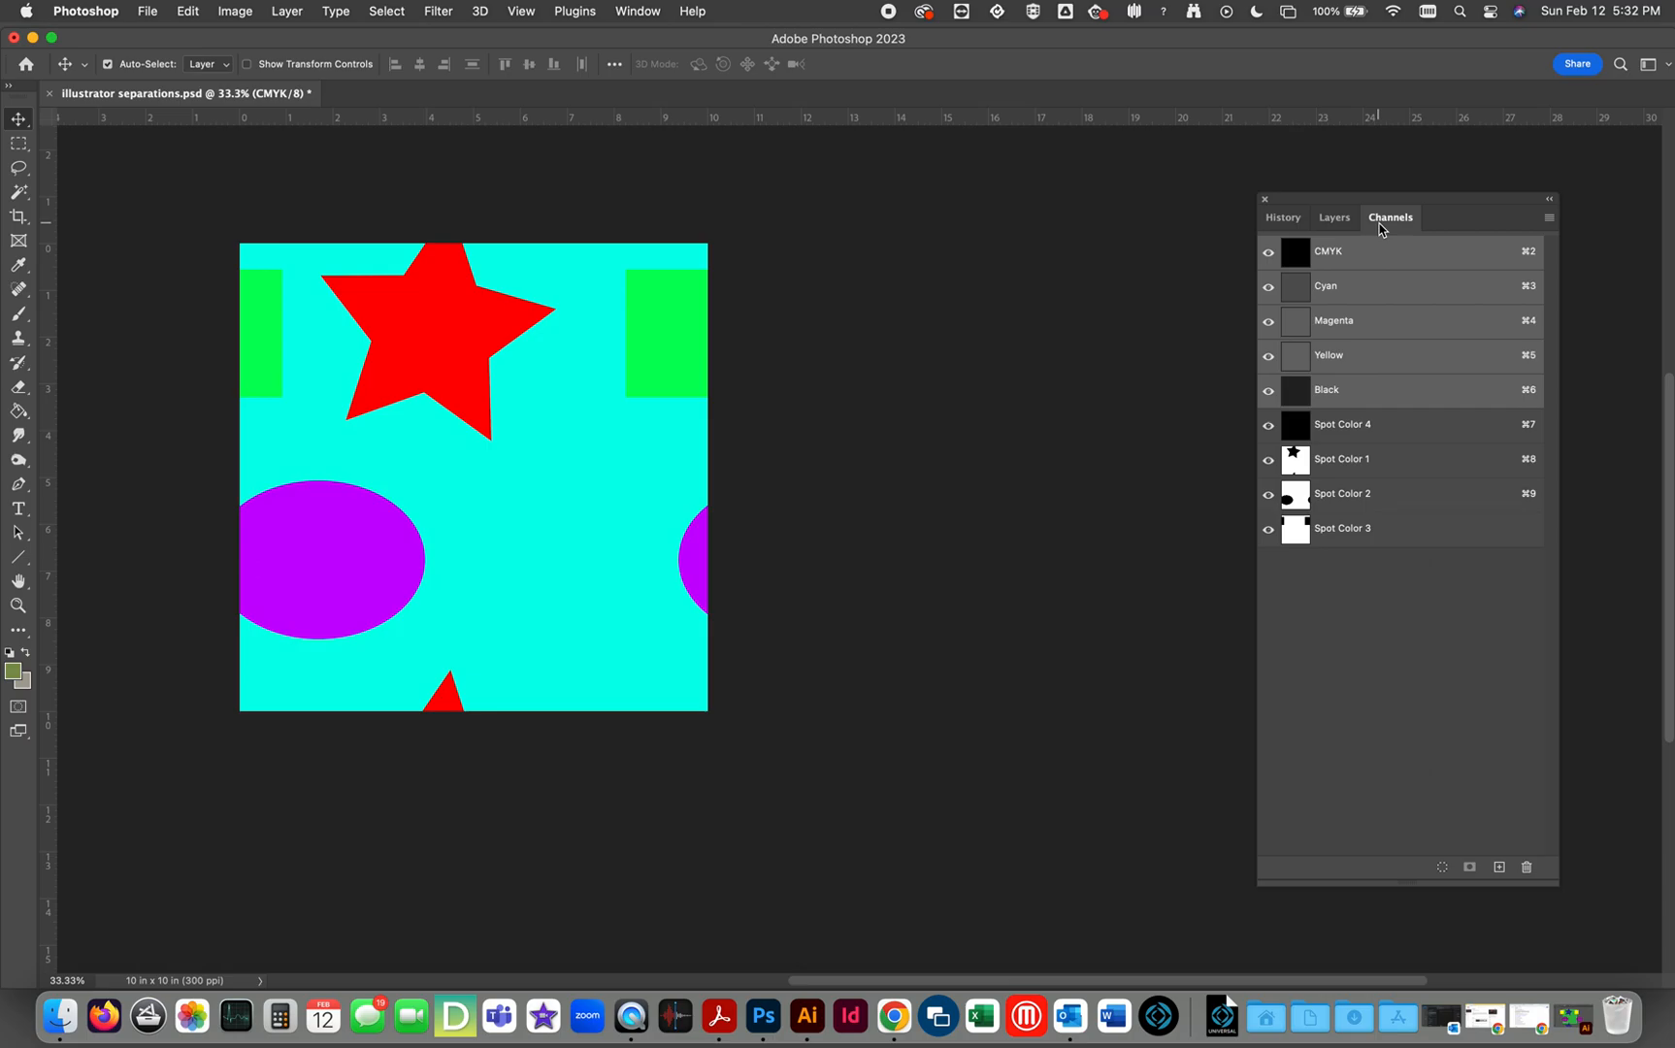
click(1338, 225)
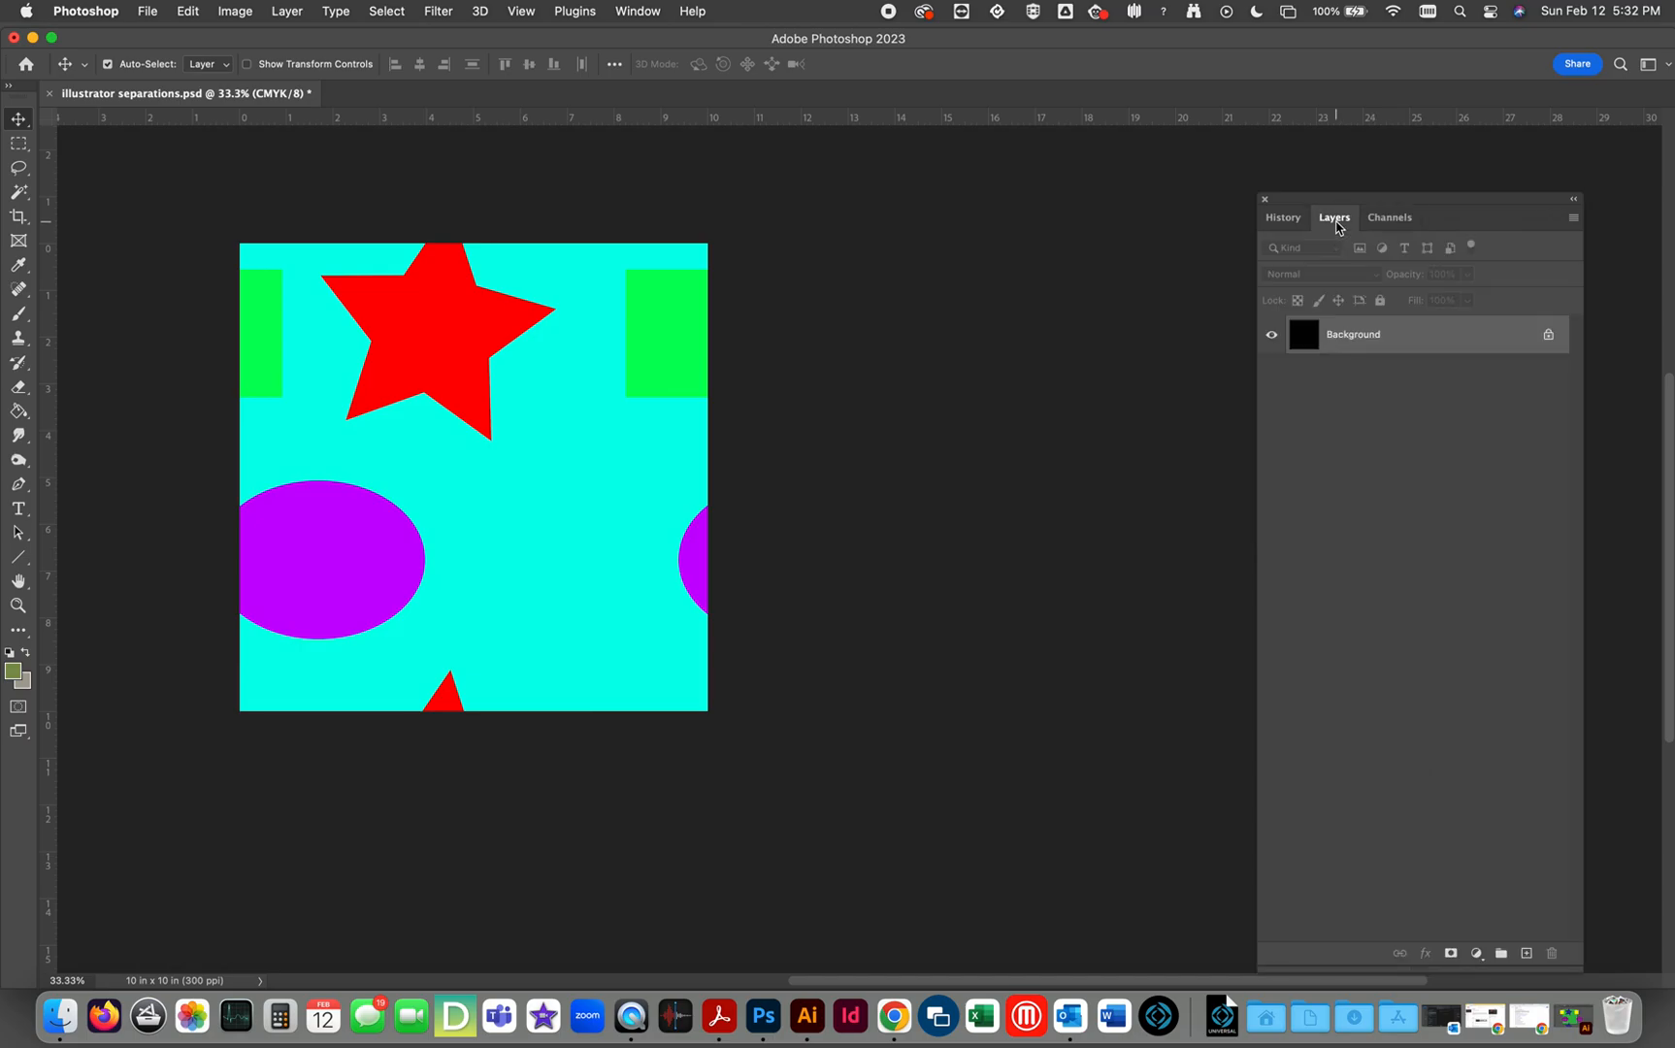
click(1391, 222)
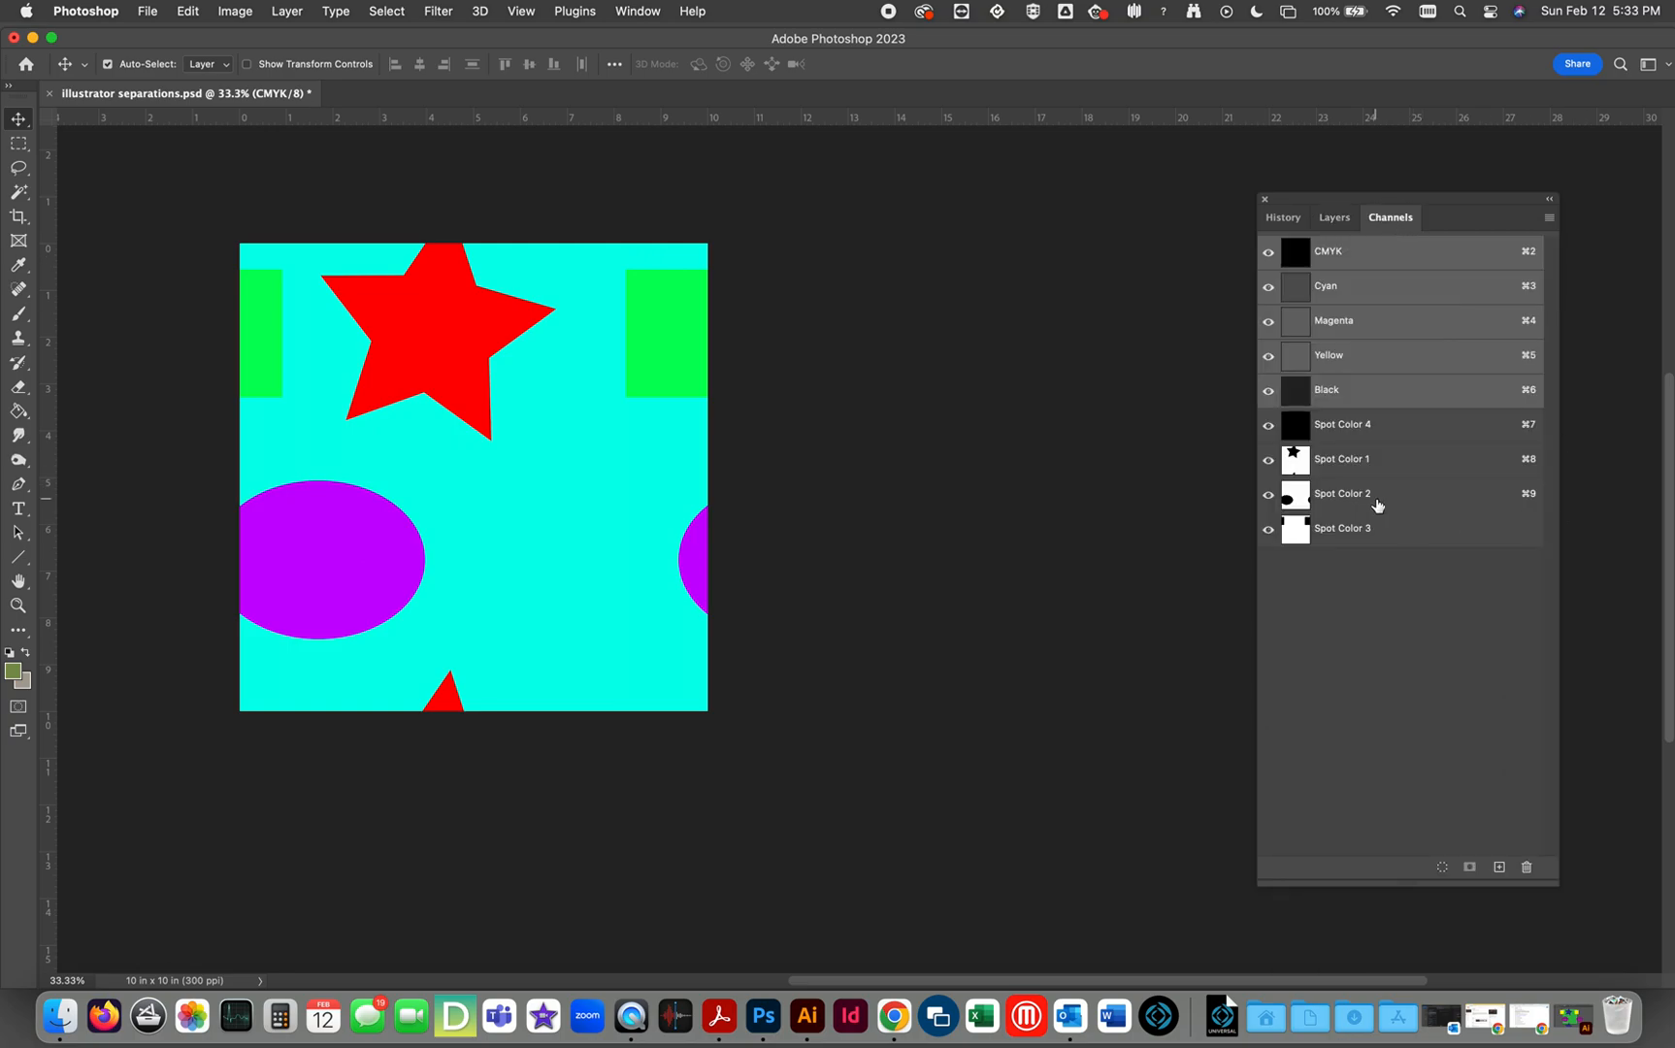
Try merging the four spot channels into the CMYK channels and check the result on the Background layer.
click(1303, 433)
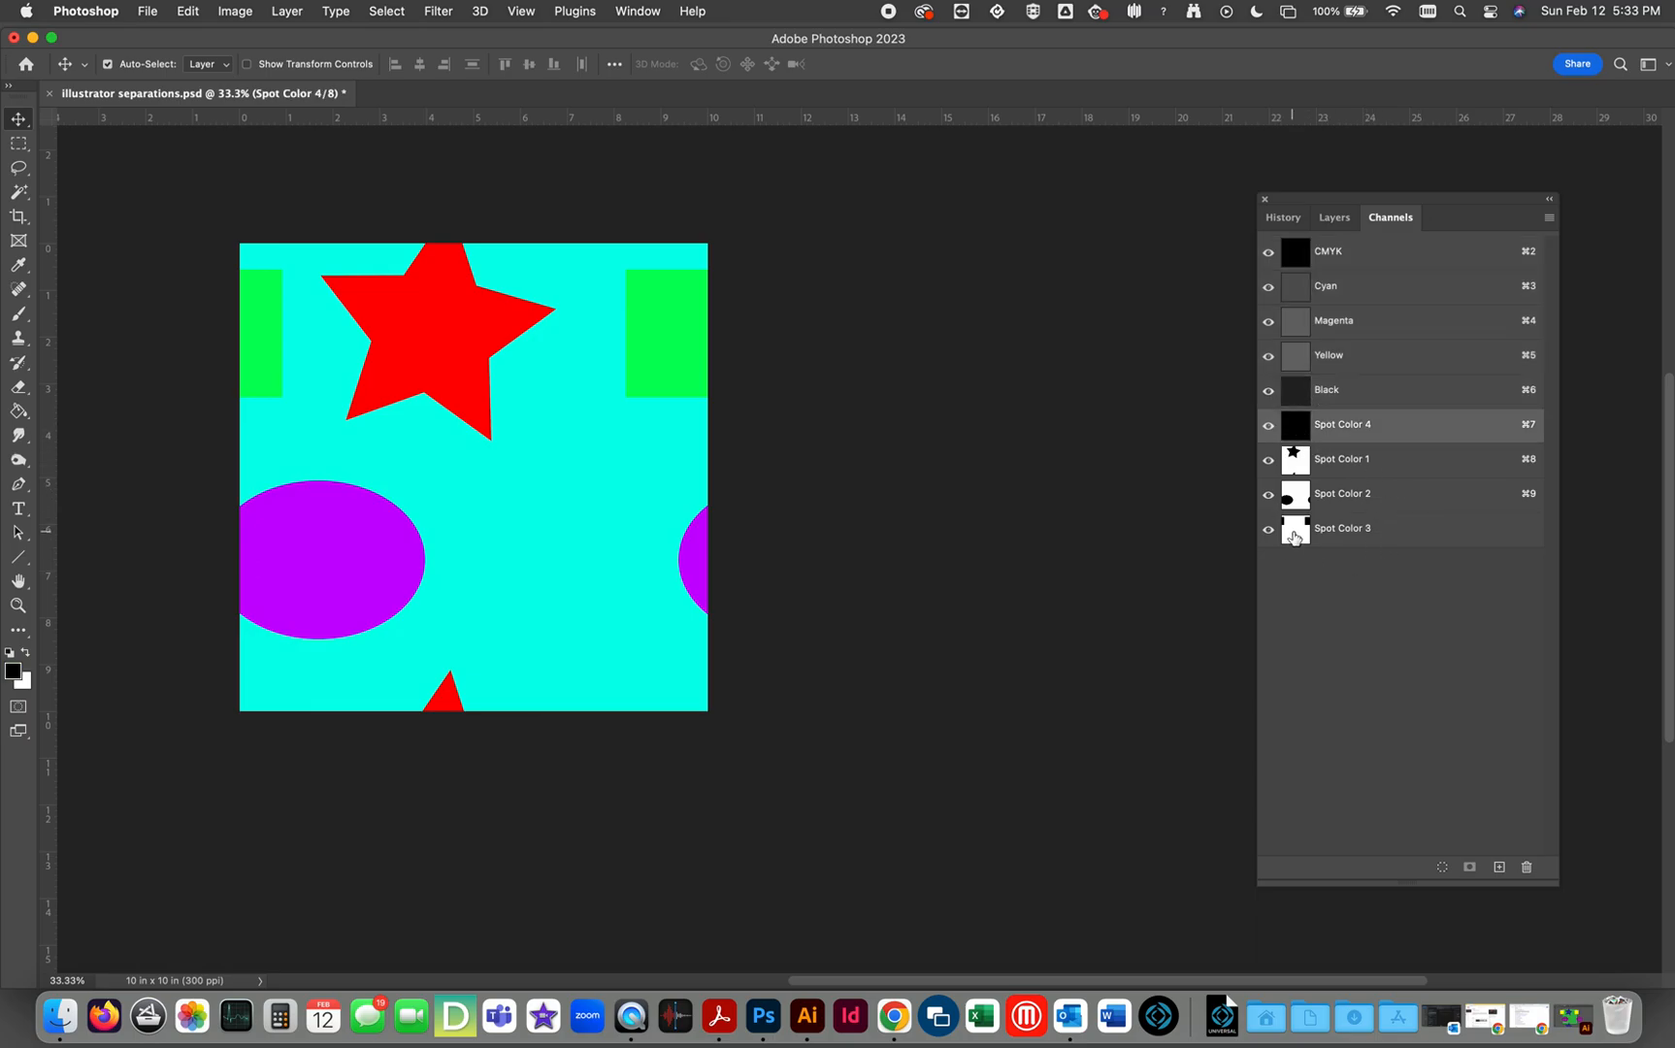
shift+click(1295, 537)
shift+click(1303, 503)
shift+click(1301, 464)
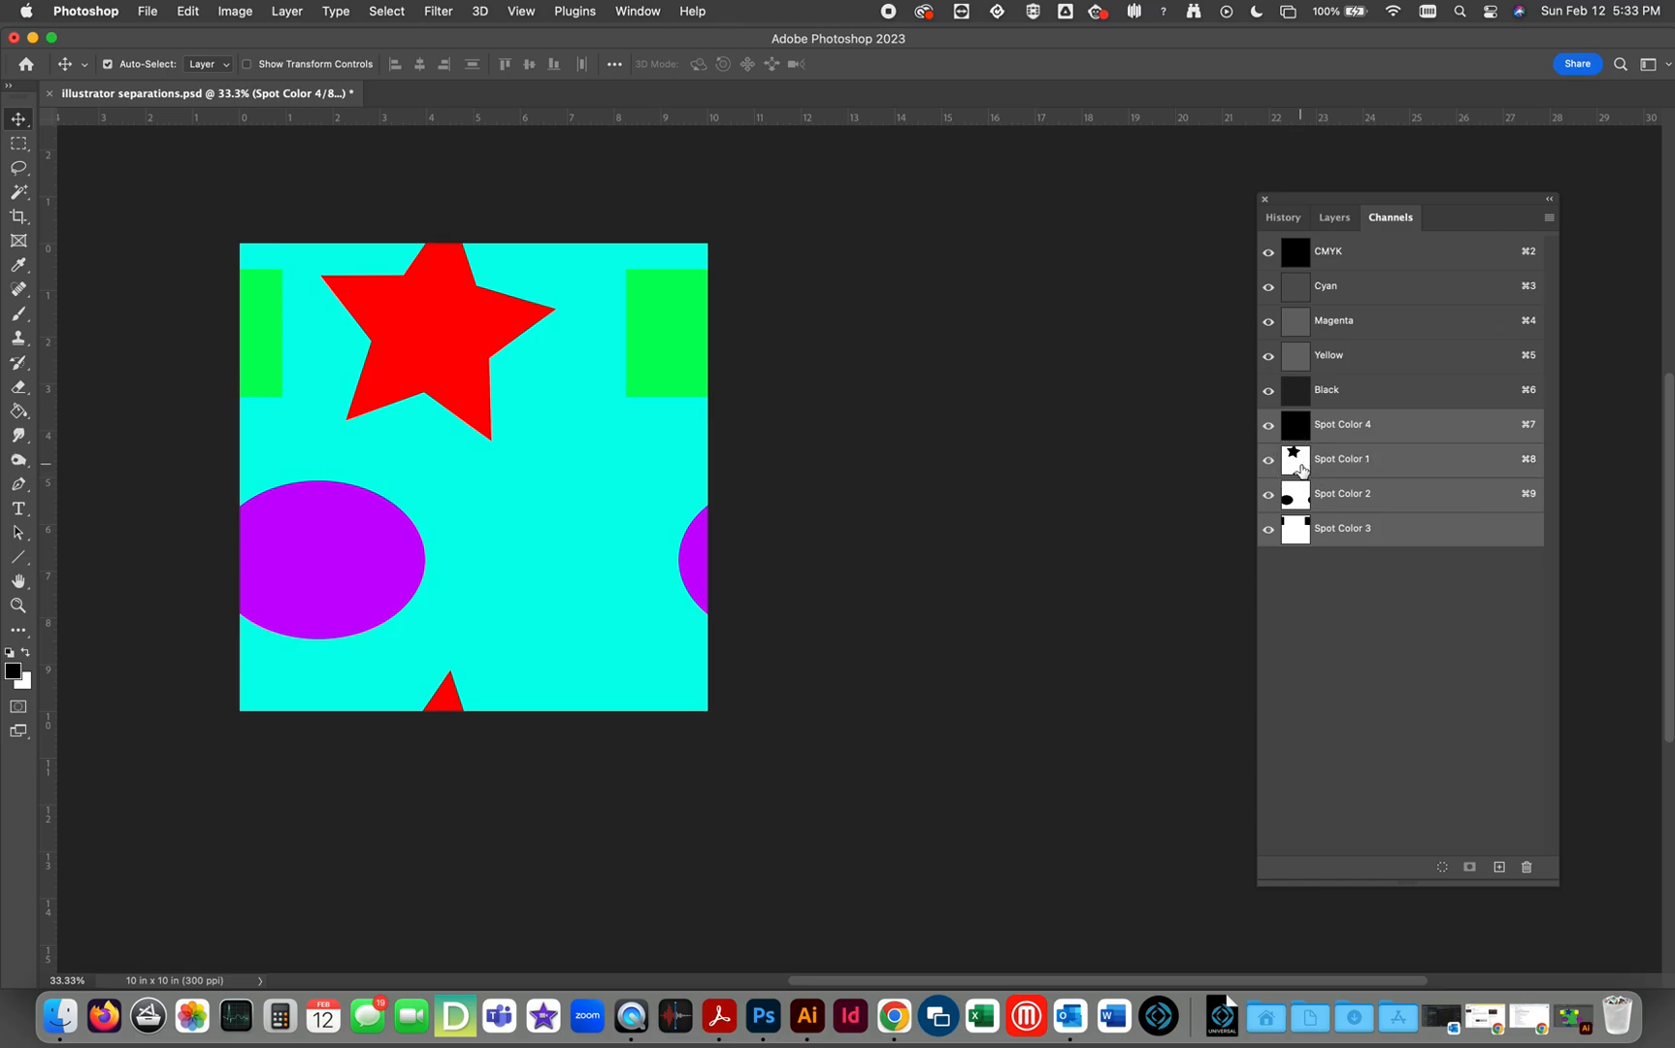
click(1549, 220)
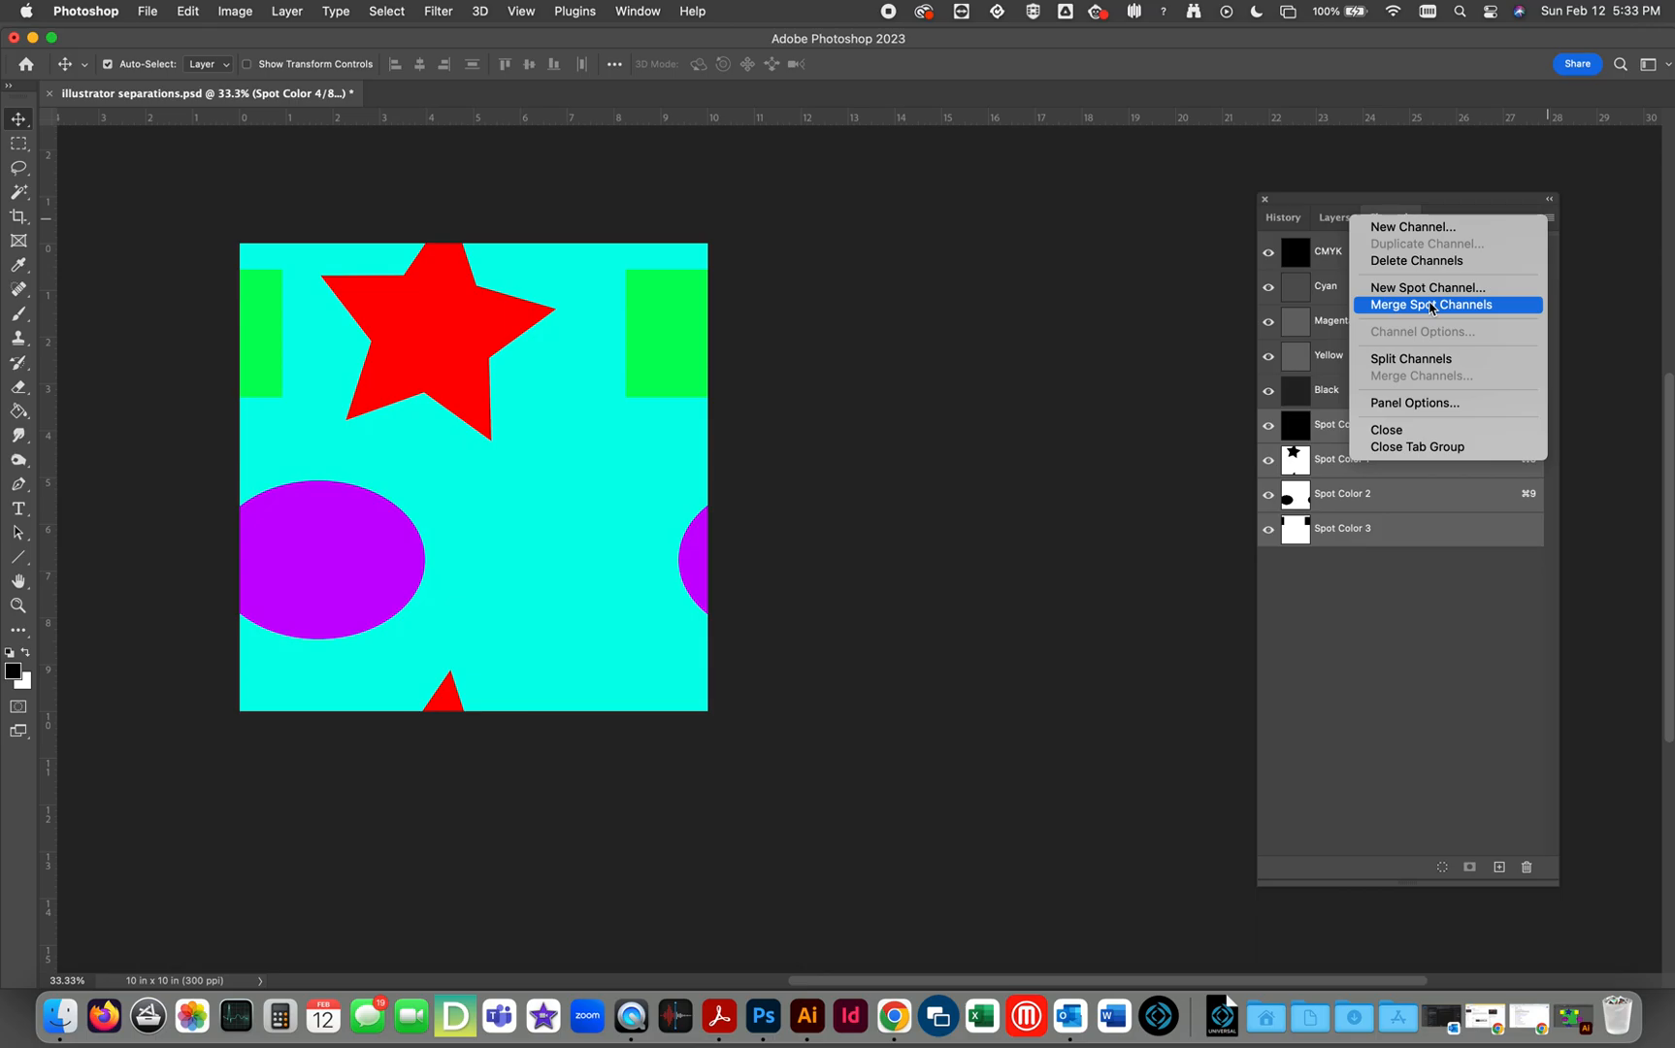
click(1432, 306)
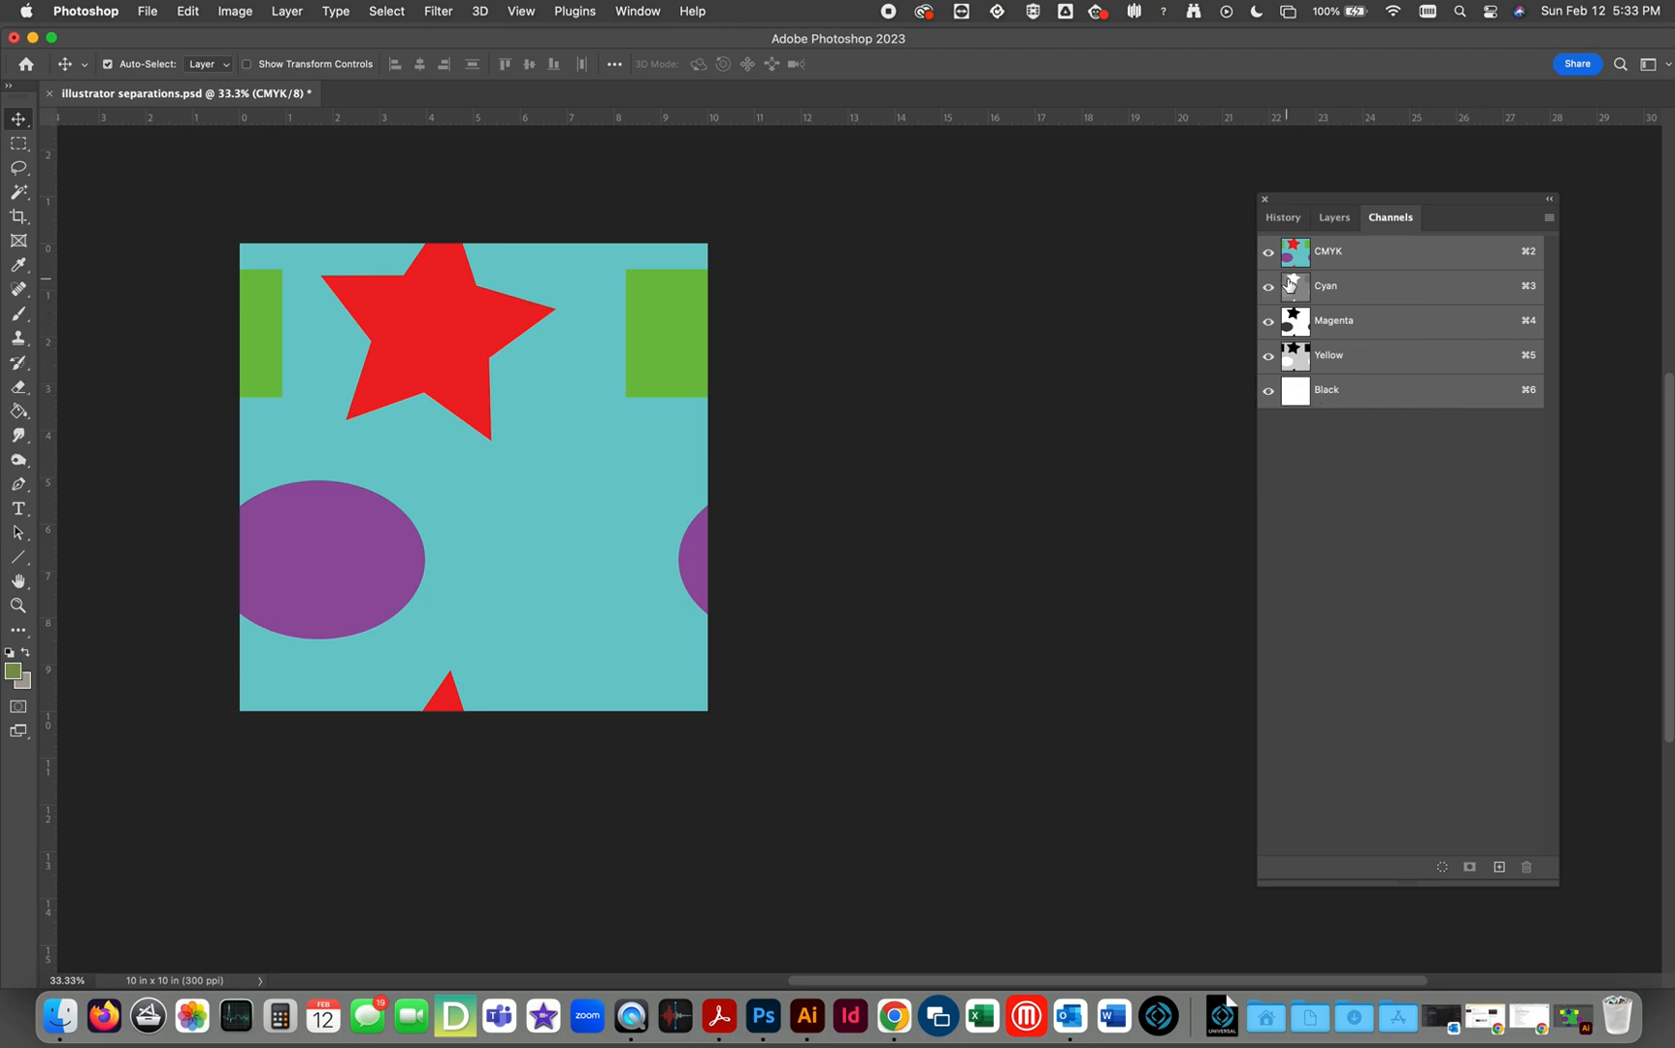
click(1336, 220)
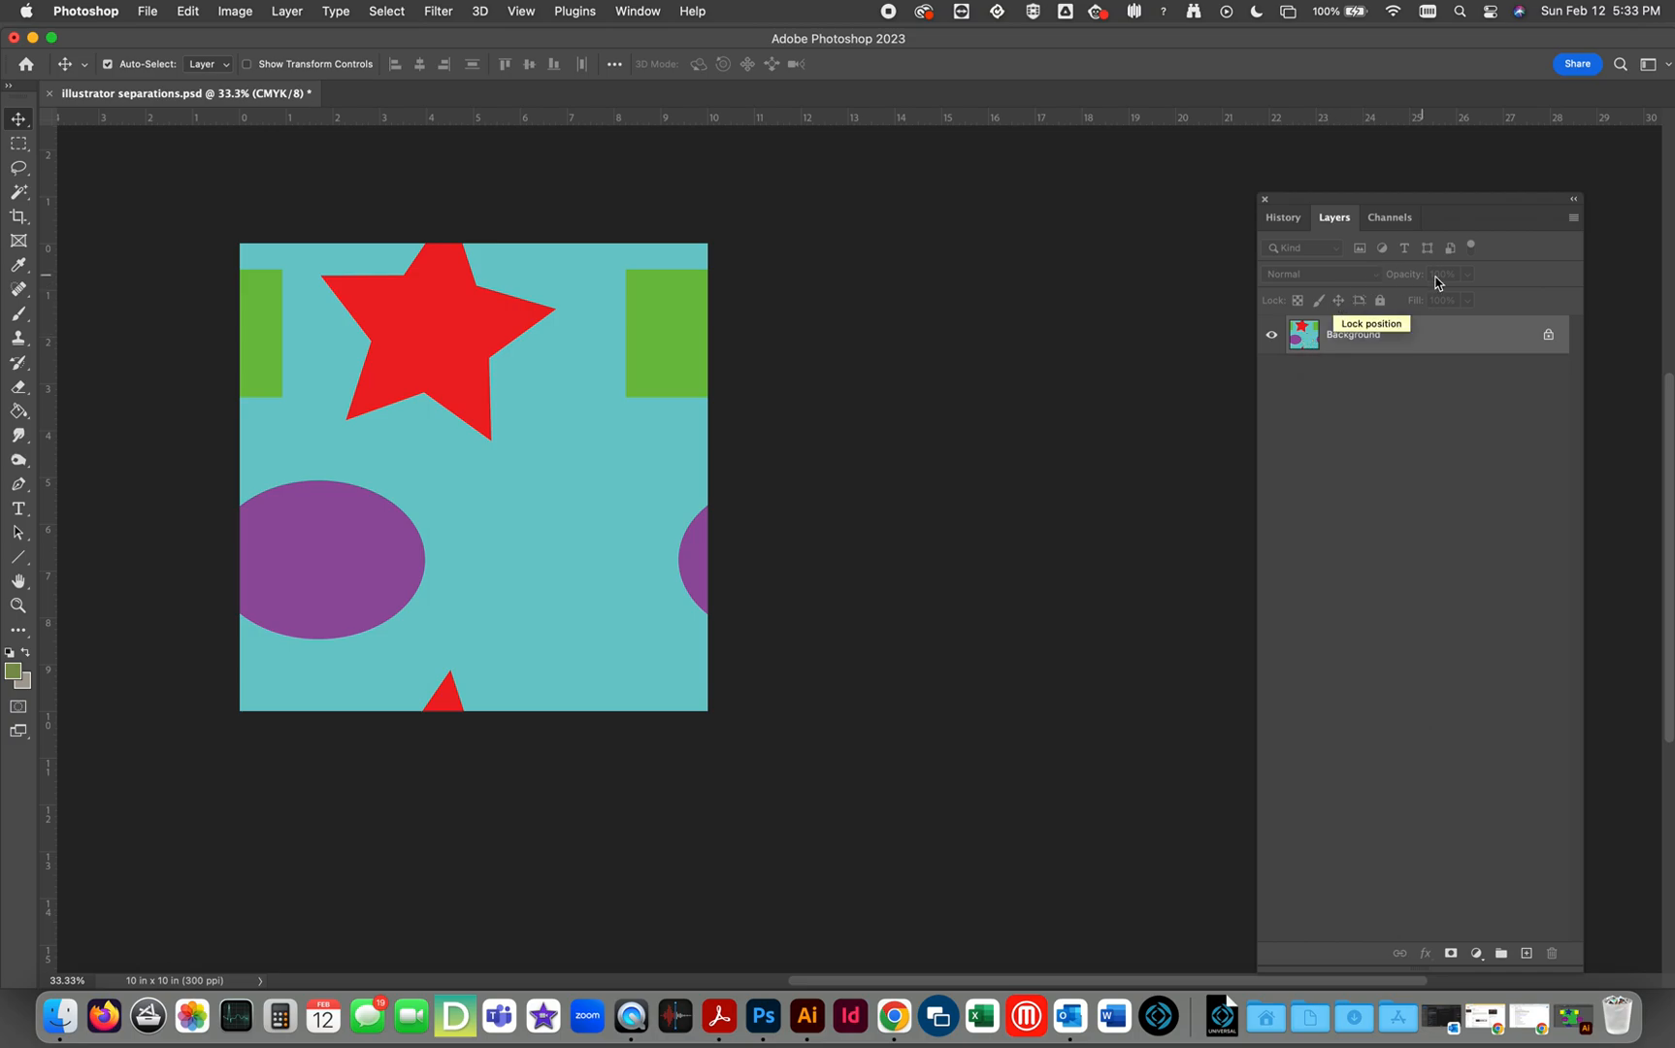
click(1391, 218)
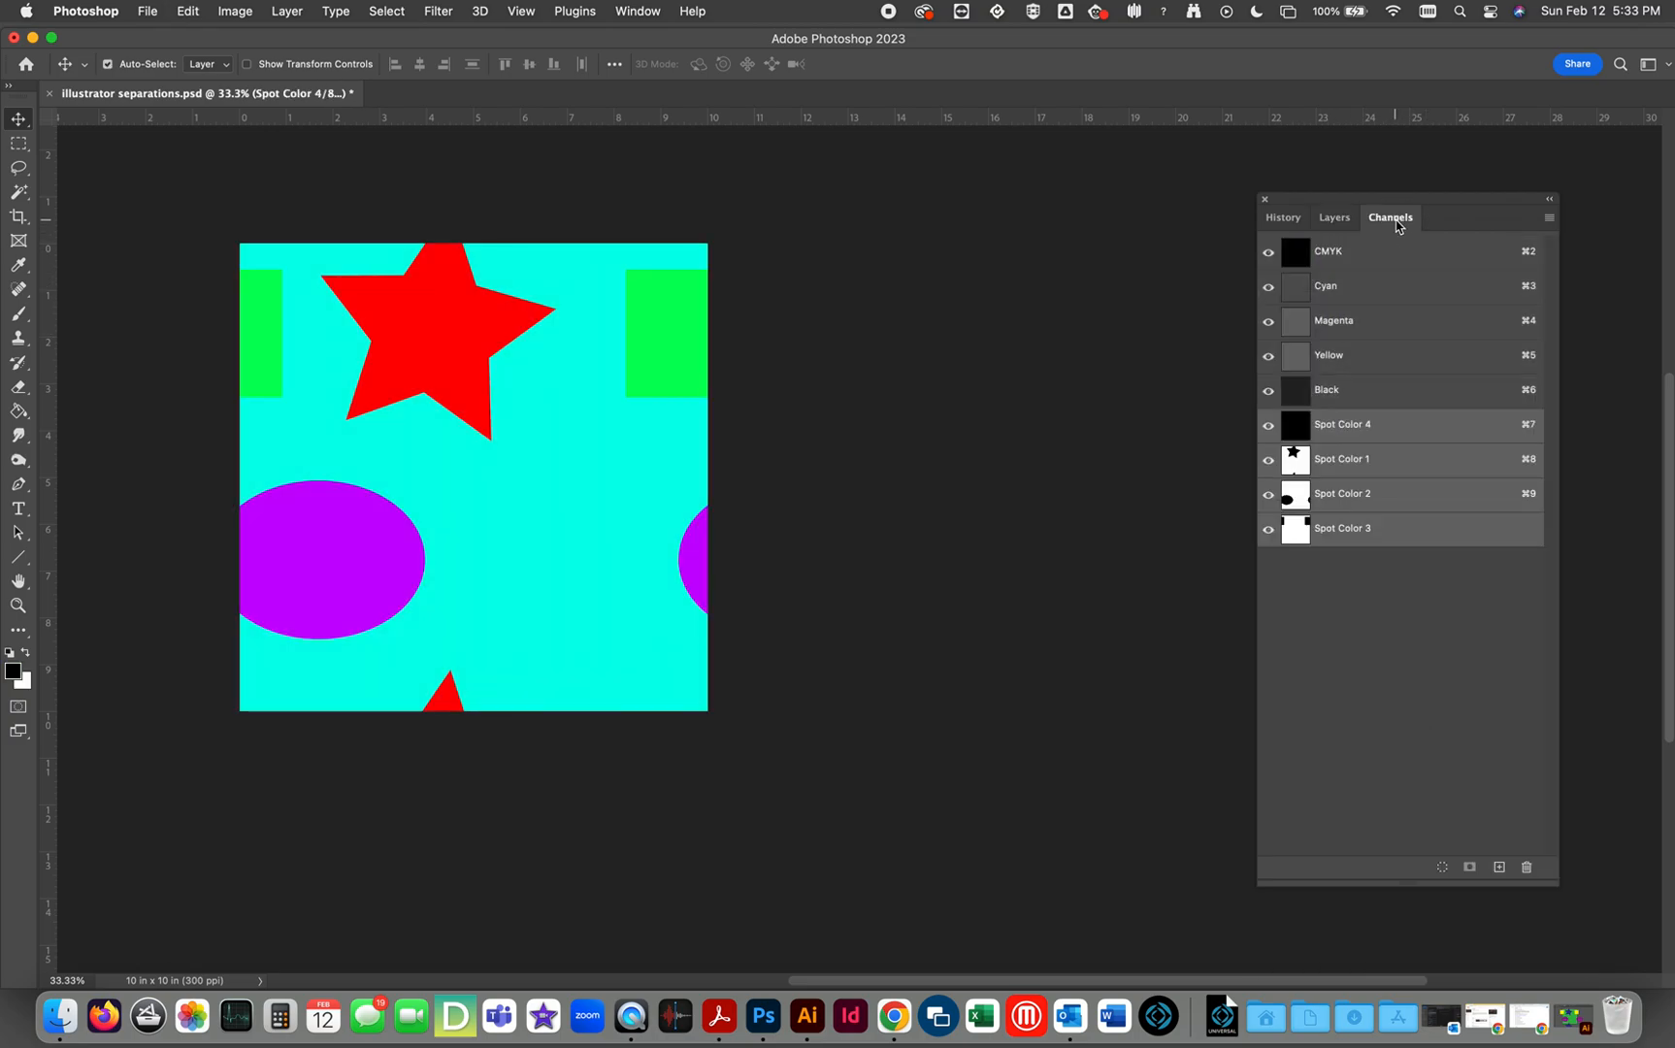
Duplicate the separations image as "illustrator separations copy".
click(236, 11)
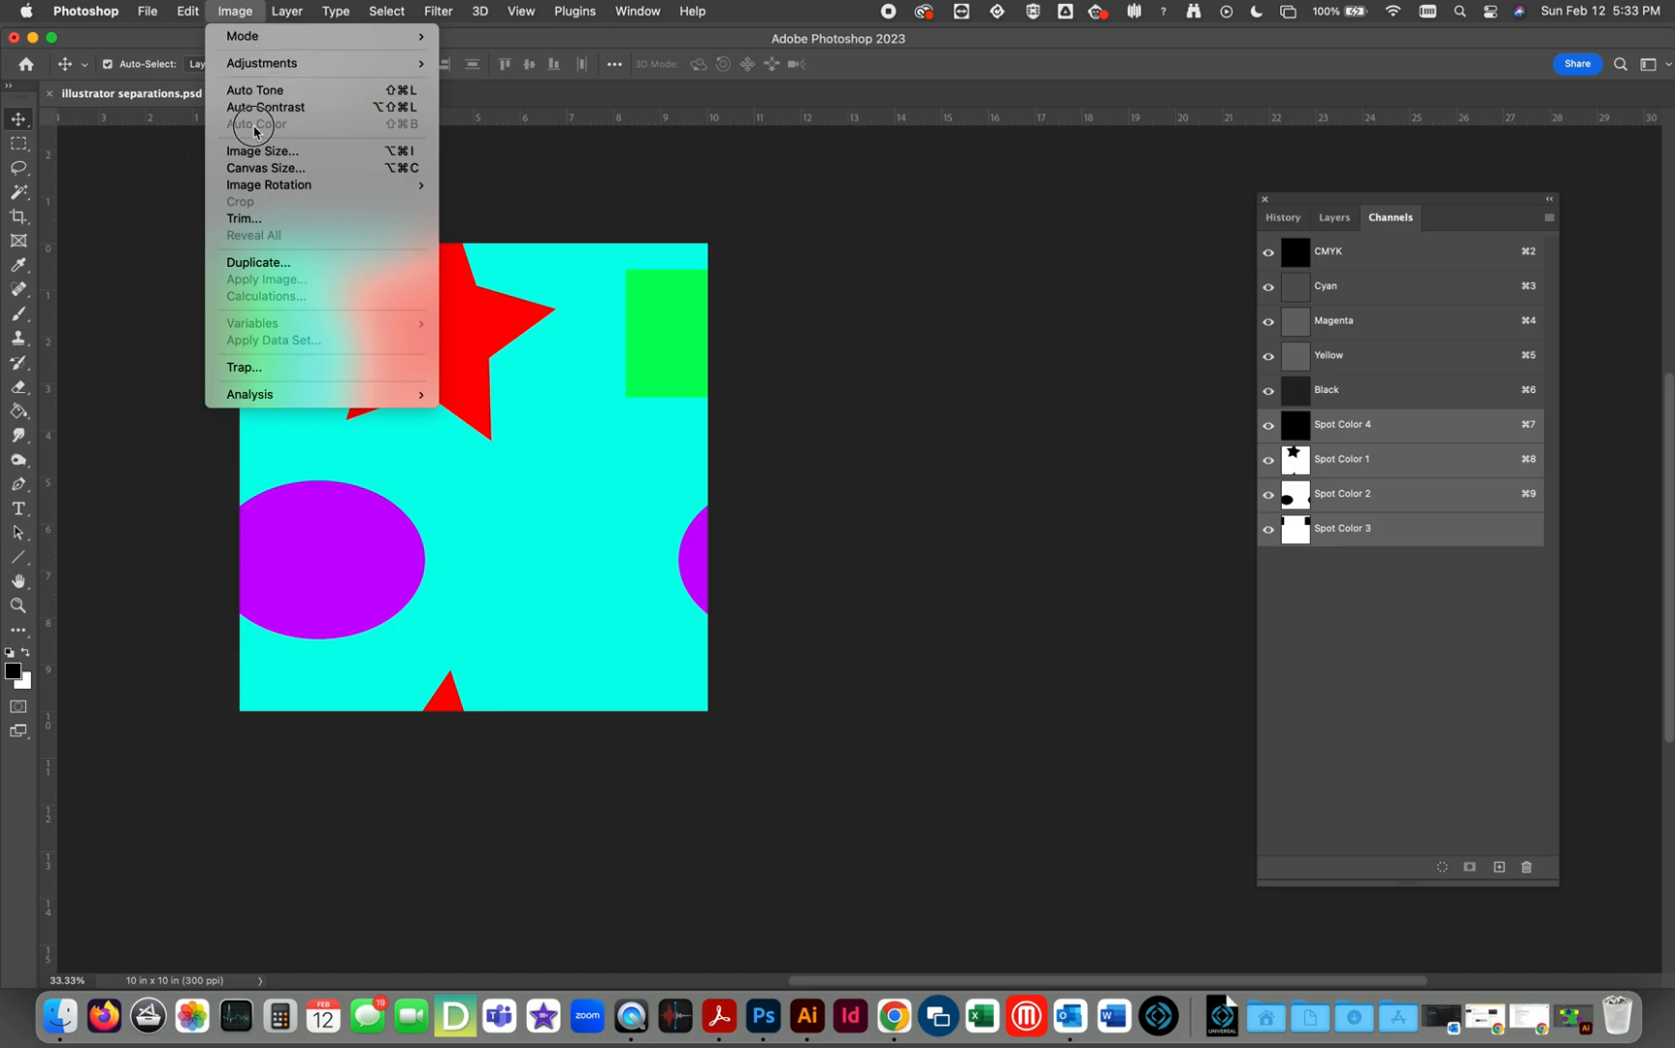
click(273, 263)
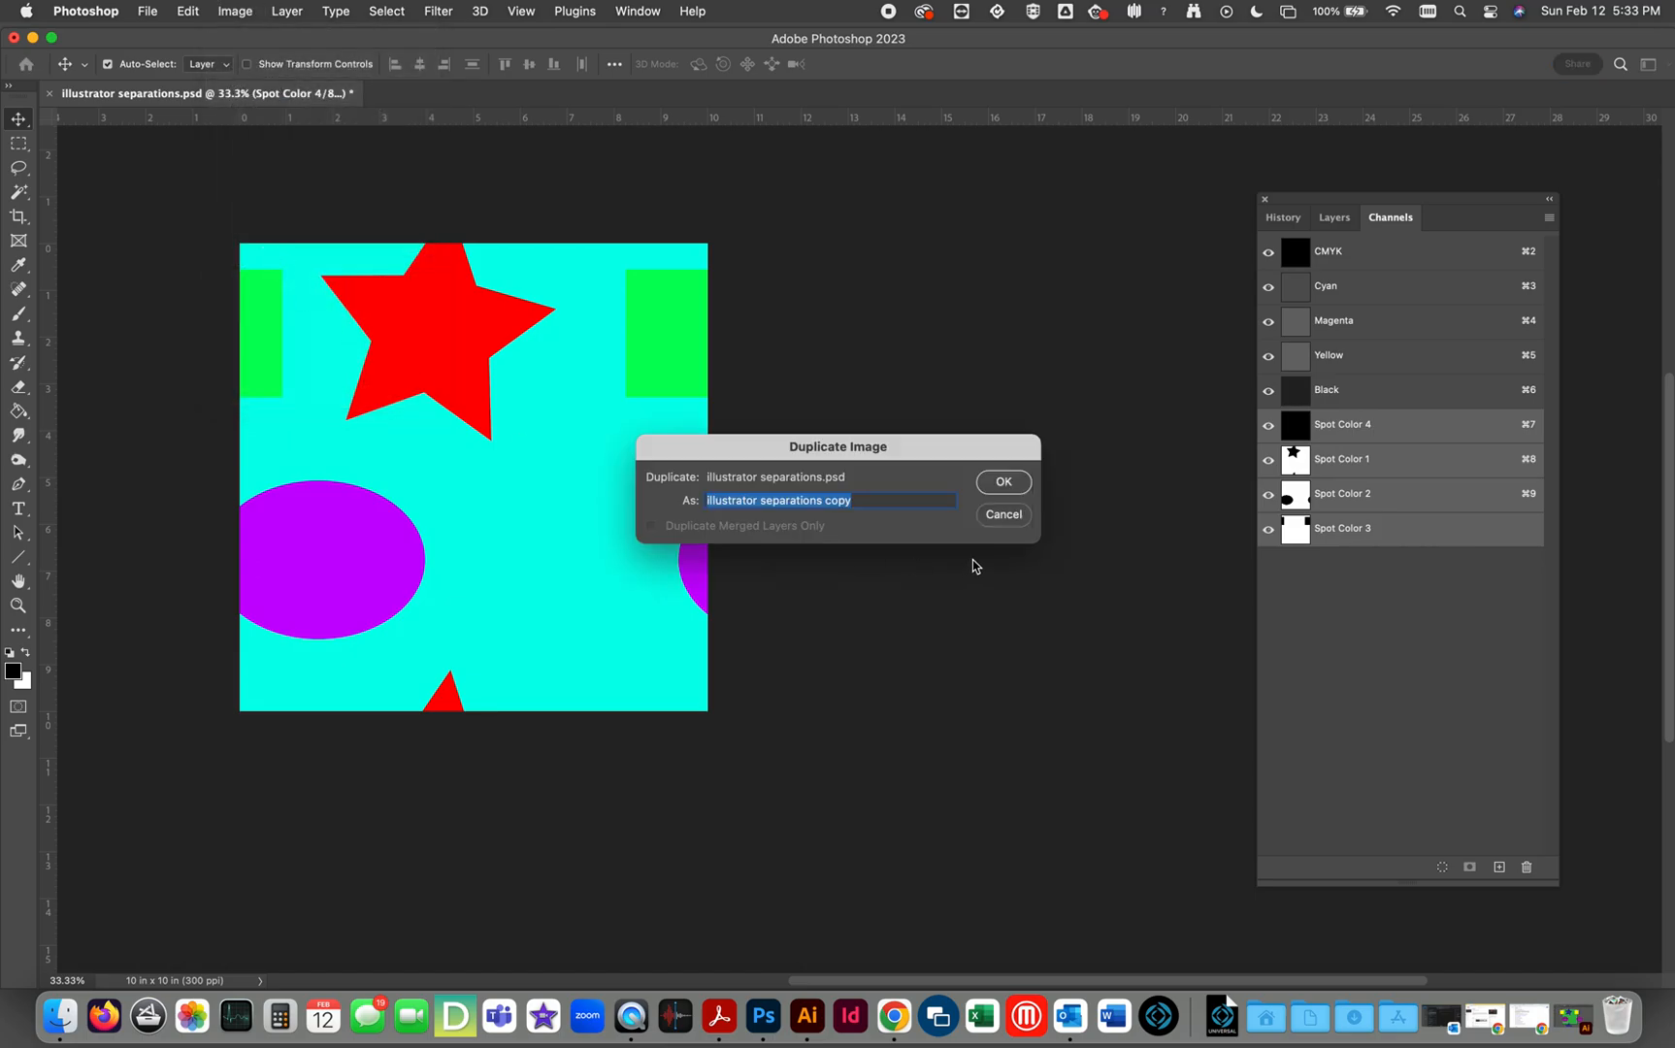
click(1004, 482)
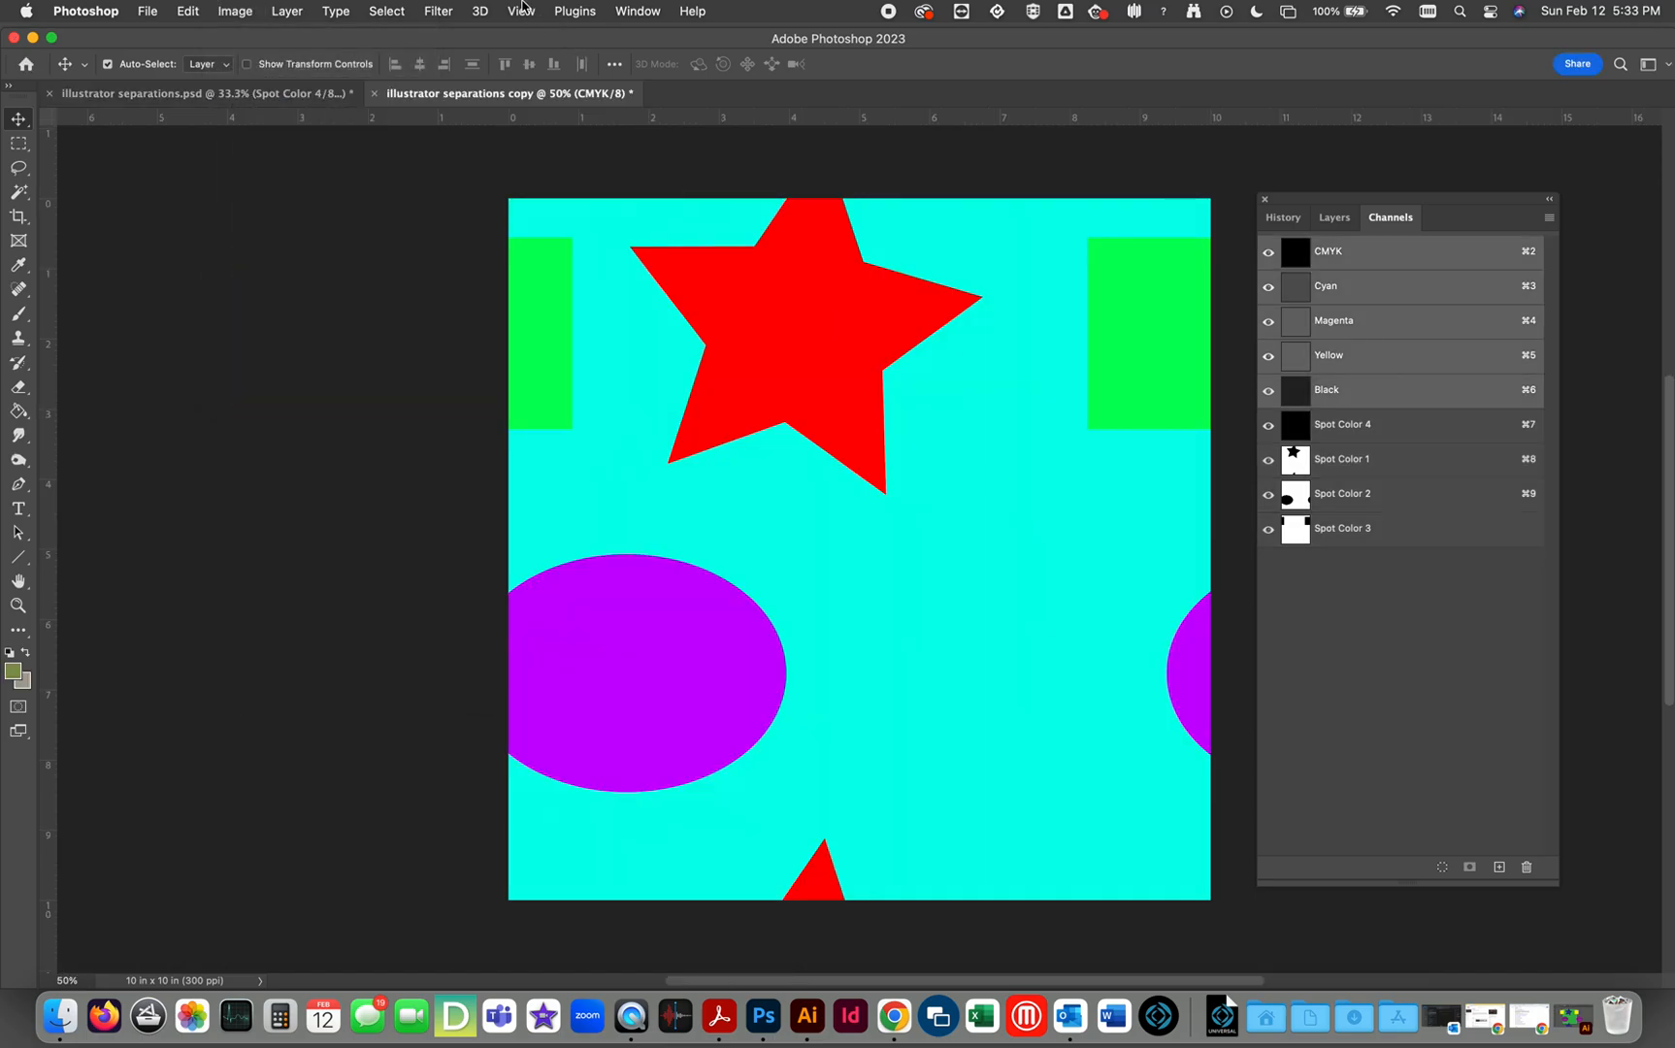
Arrange the copy and the original separations file side by side in a 2-up Vertical layout, with the channel list between them.
click(522, 10)
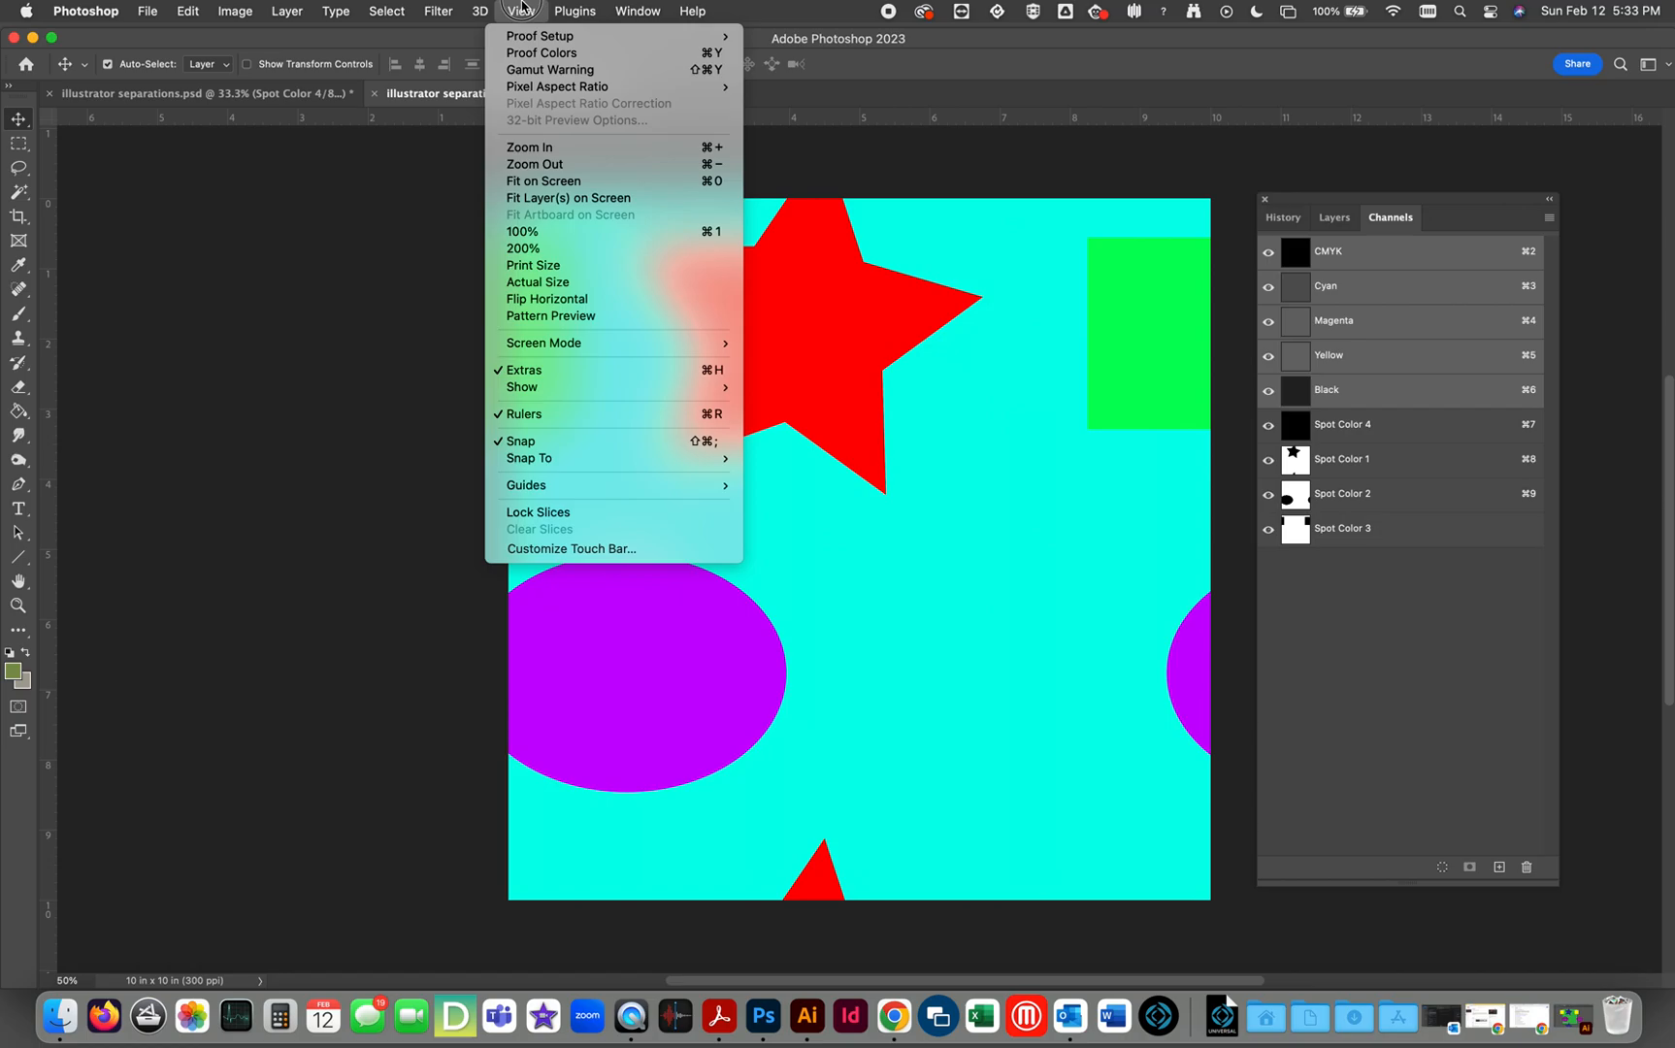
mouse_move(621, 7)
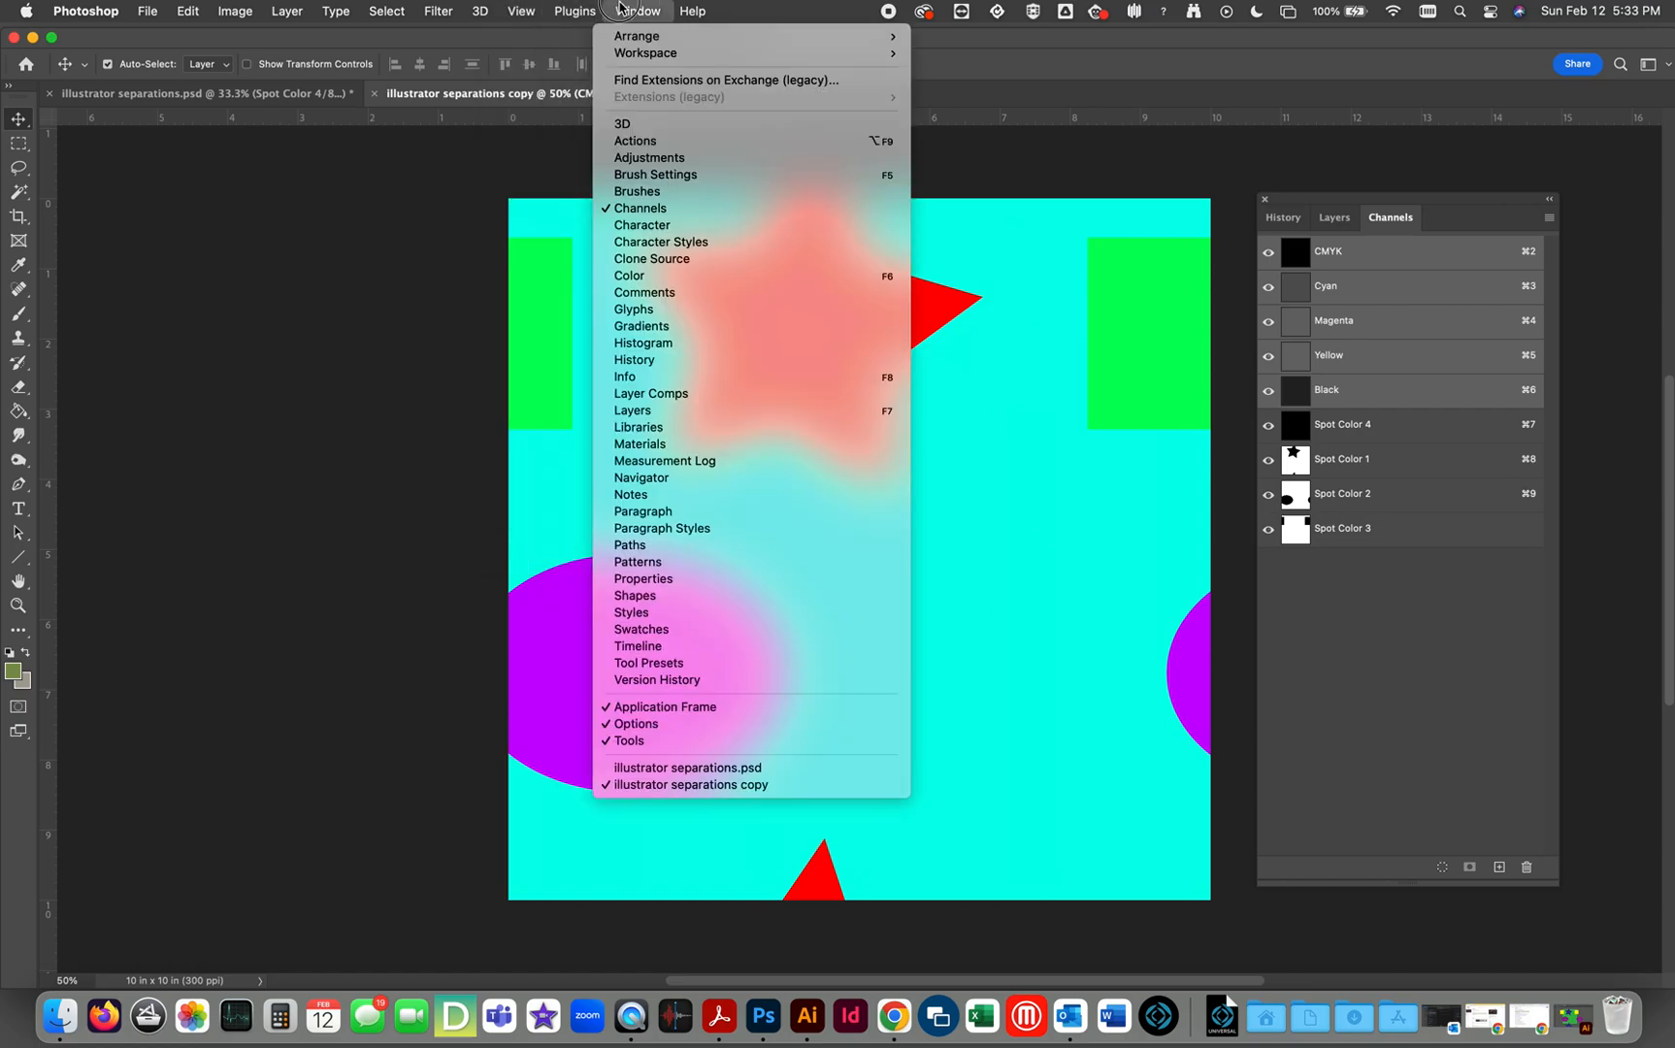
mouse_move(522, 10)
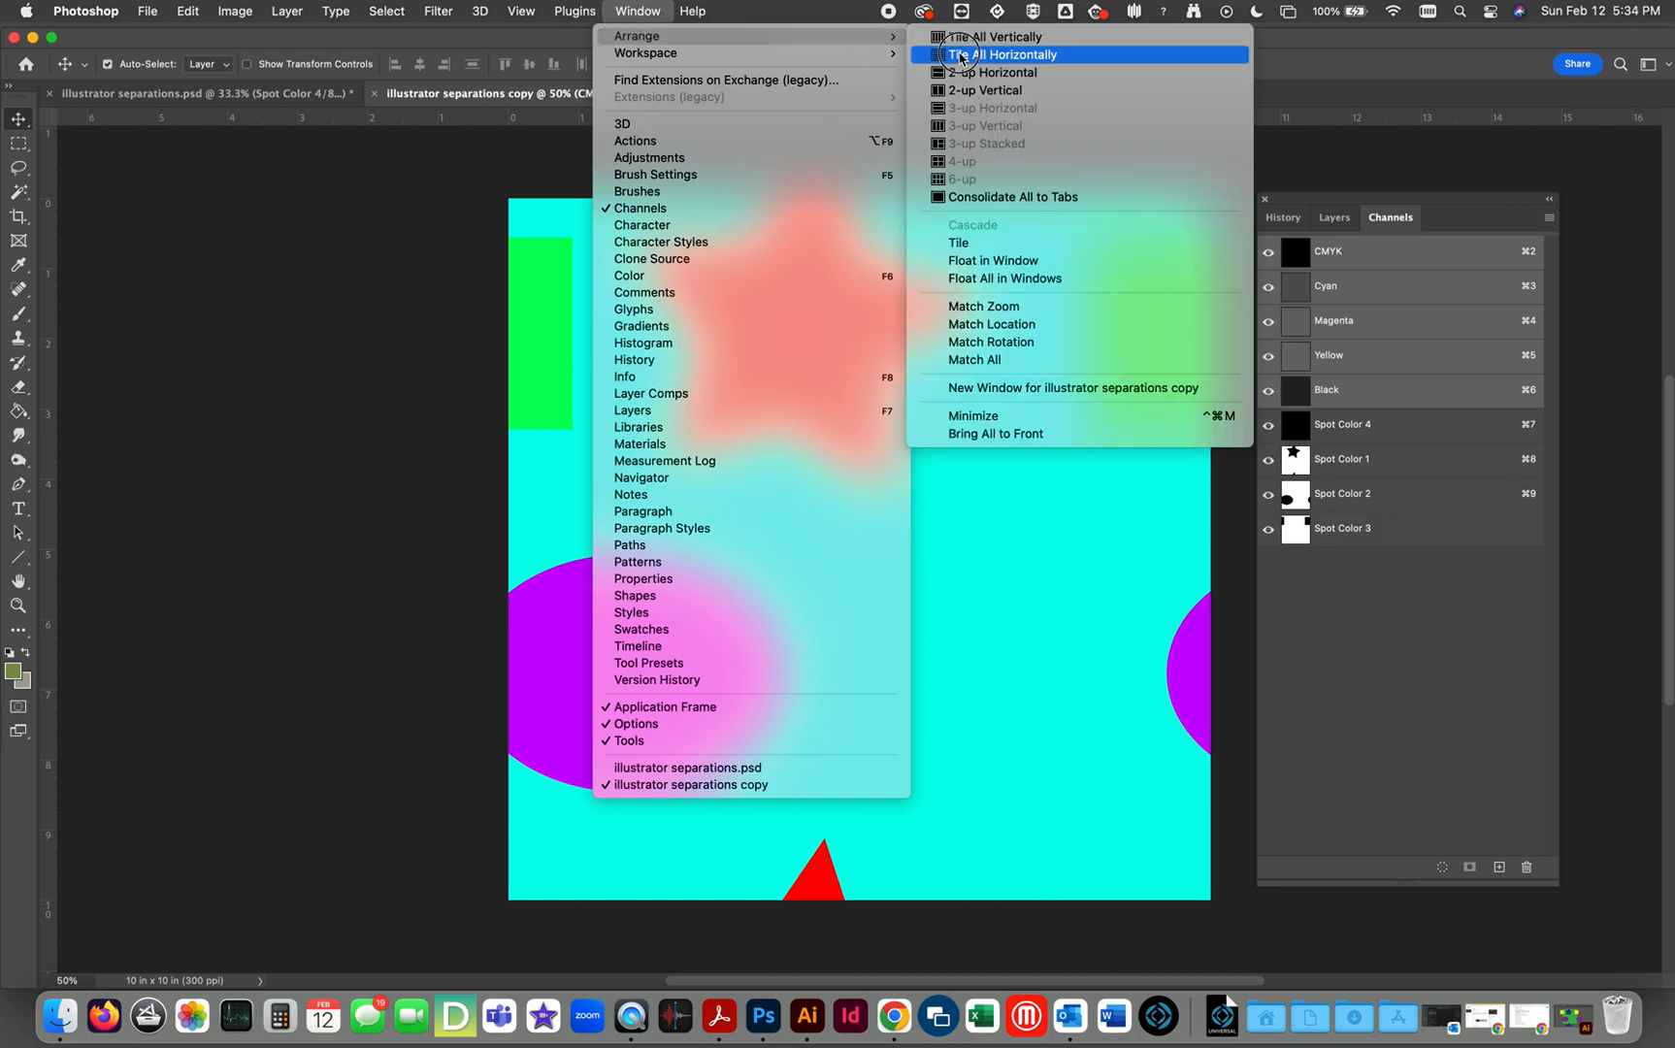
click(980, 89)
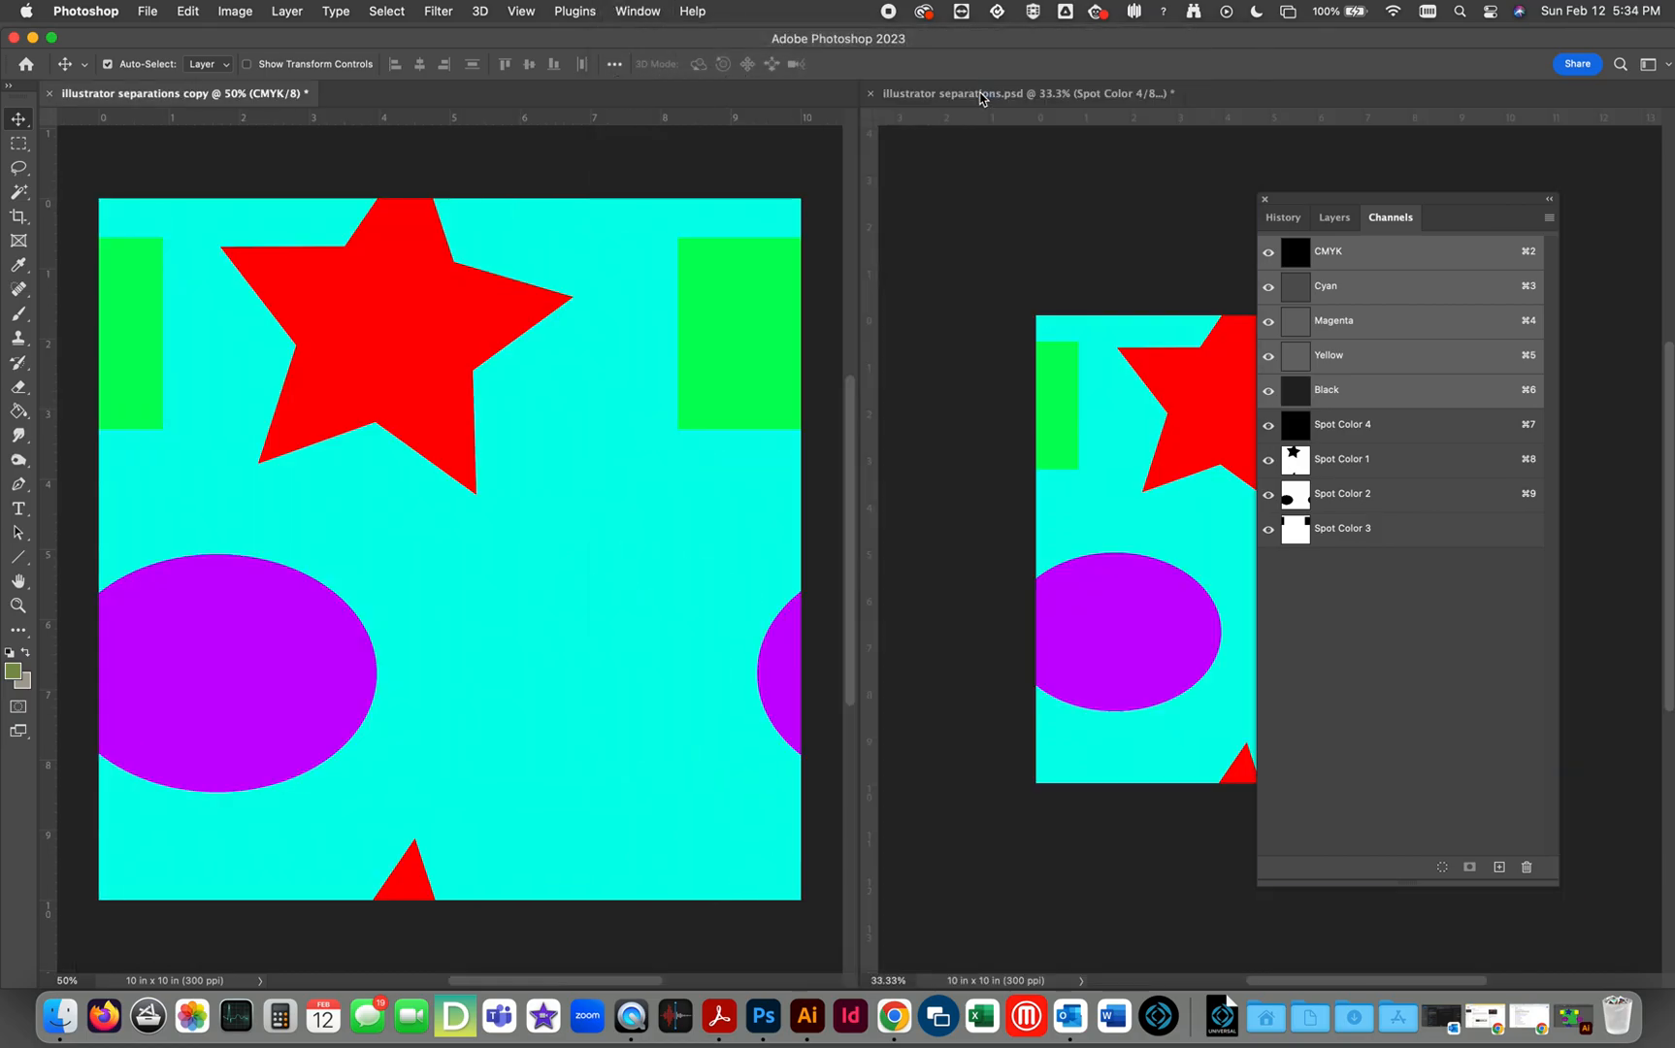
drag(1302, 210, 802, 201)
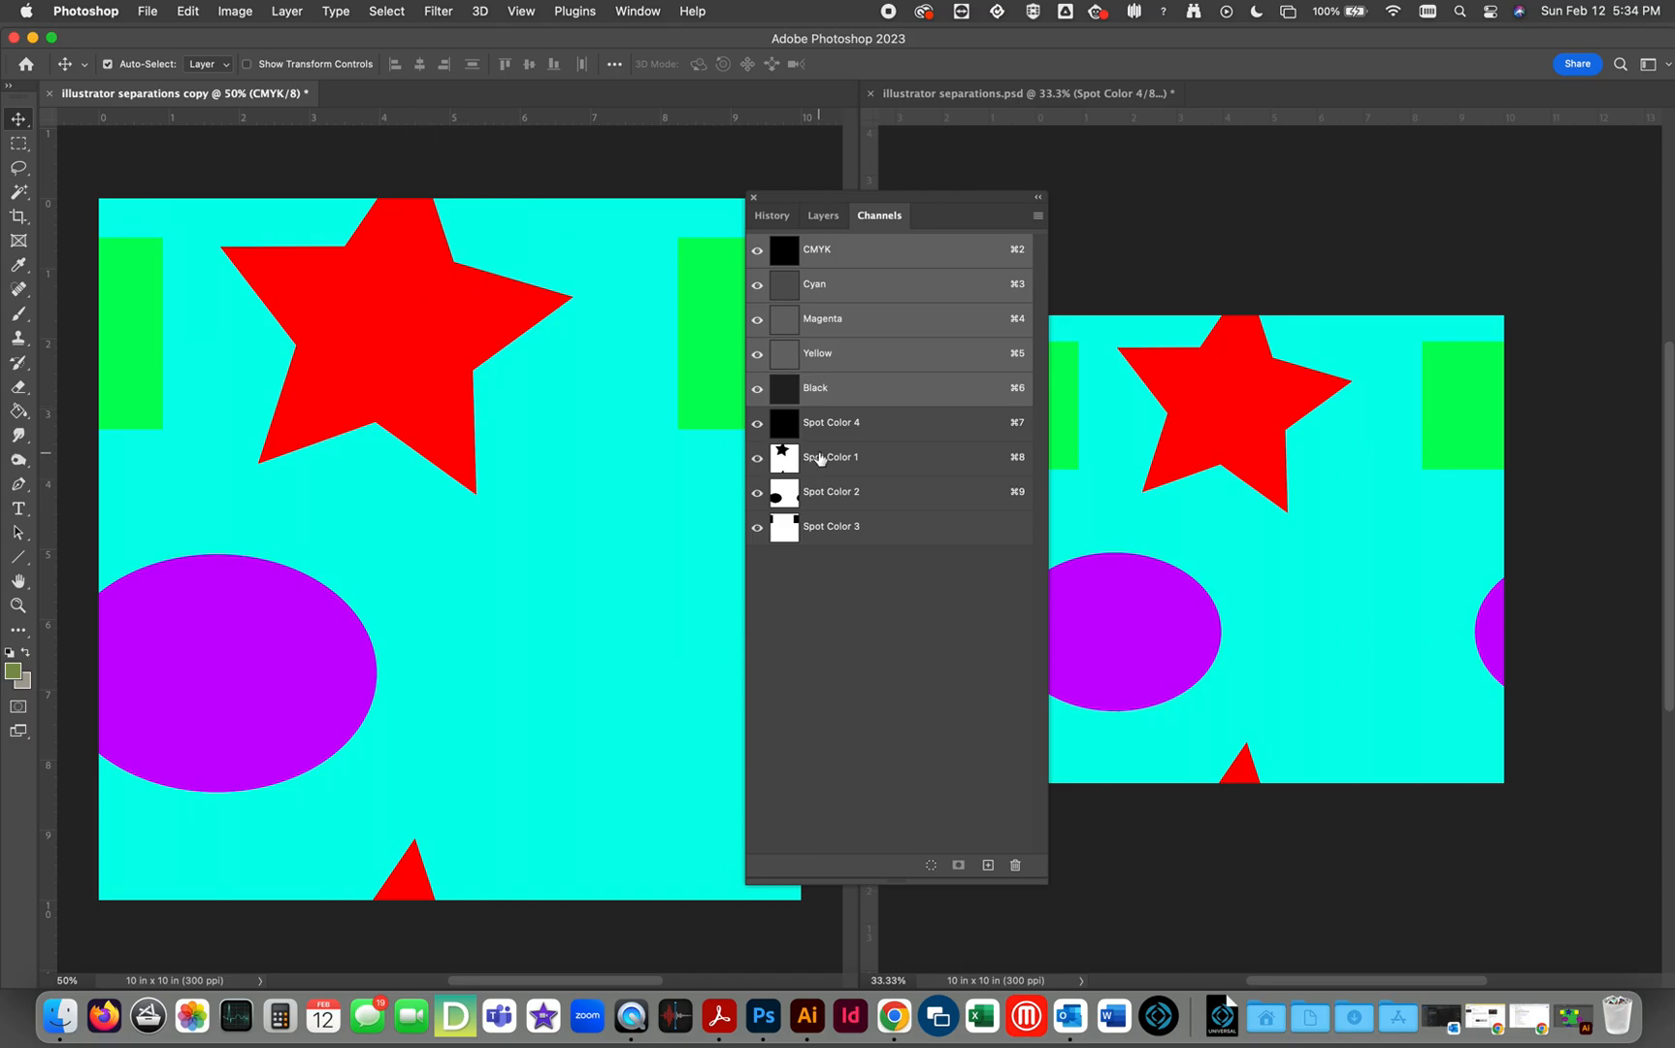
Merge Spot Color 4, Spot Color 1, Spot Color 2 and Spot Color 3 into the CMYK channels of the copy.
click(830, 425)
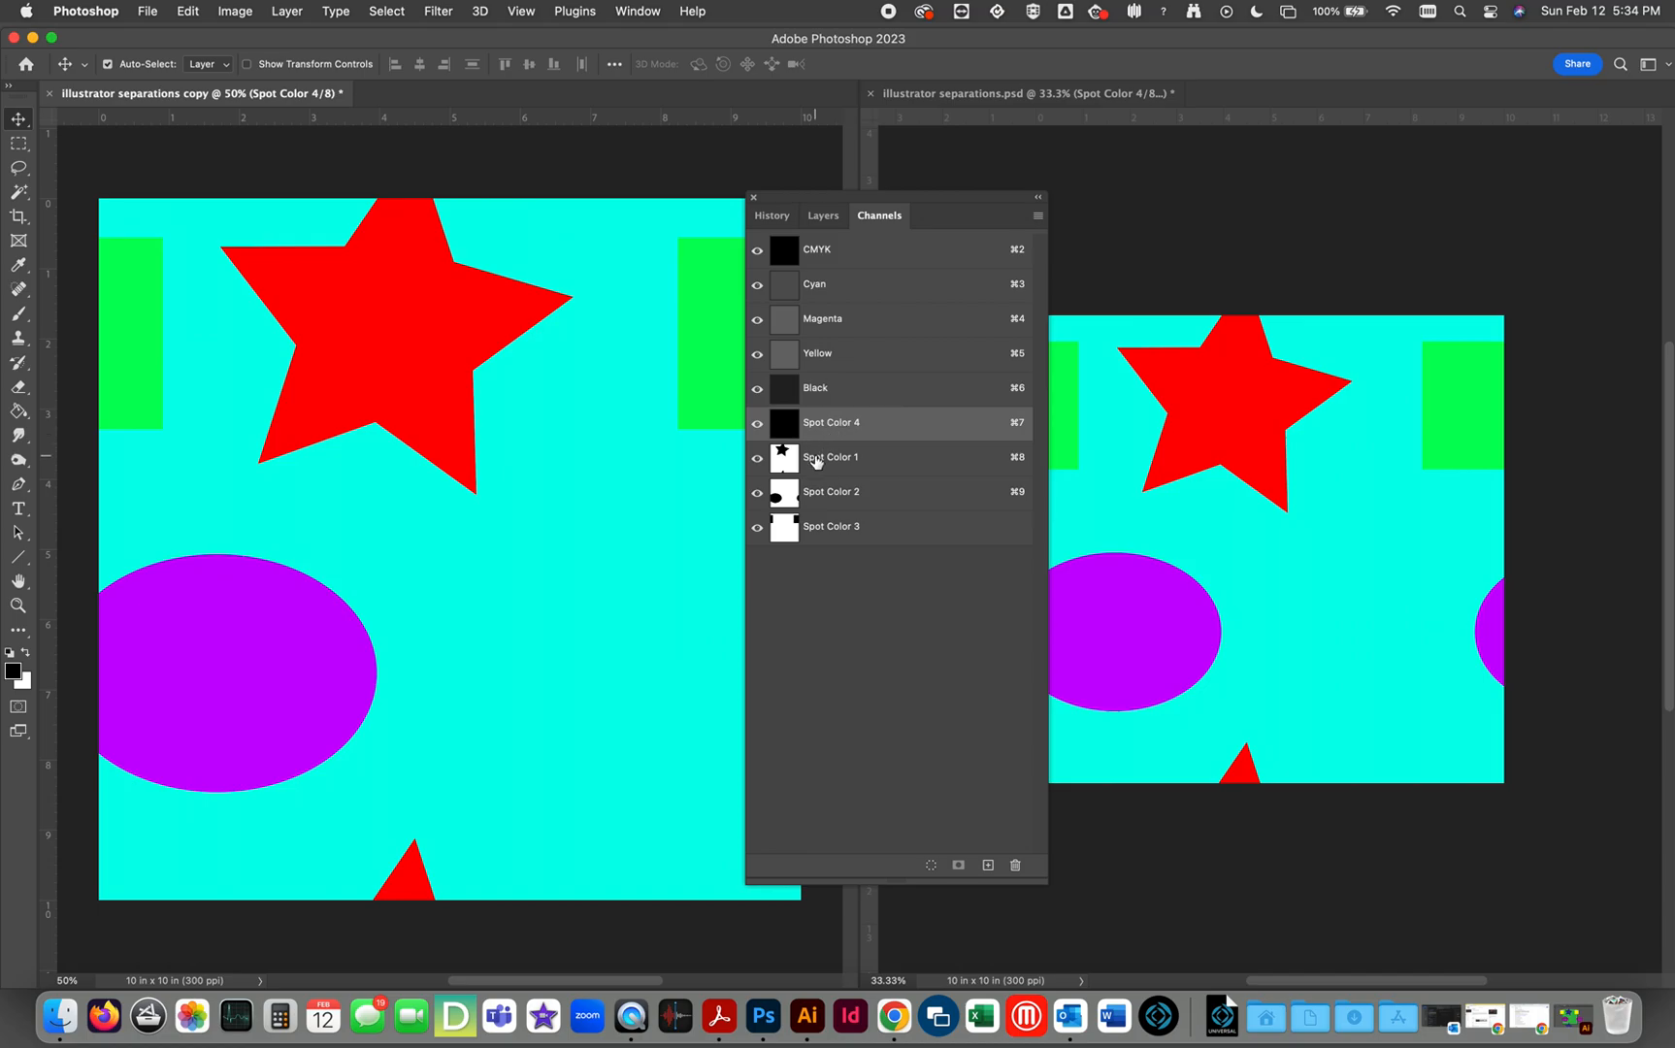
shift+click(810, 461)
shift+click(815, 493)
shift+click(825, 525)
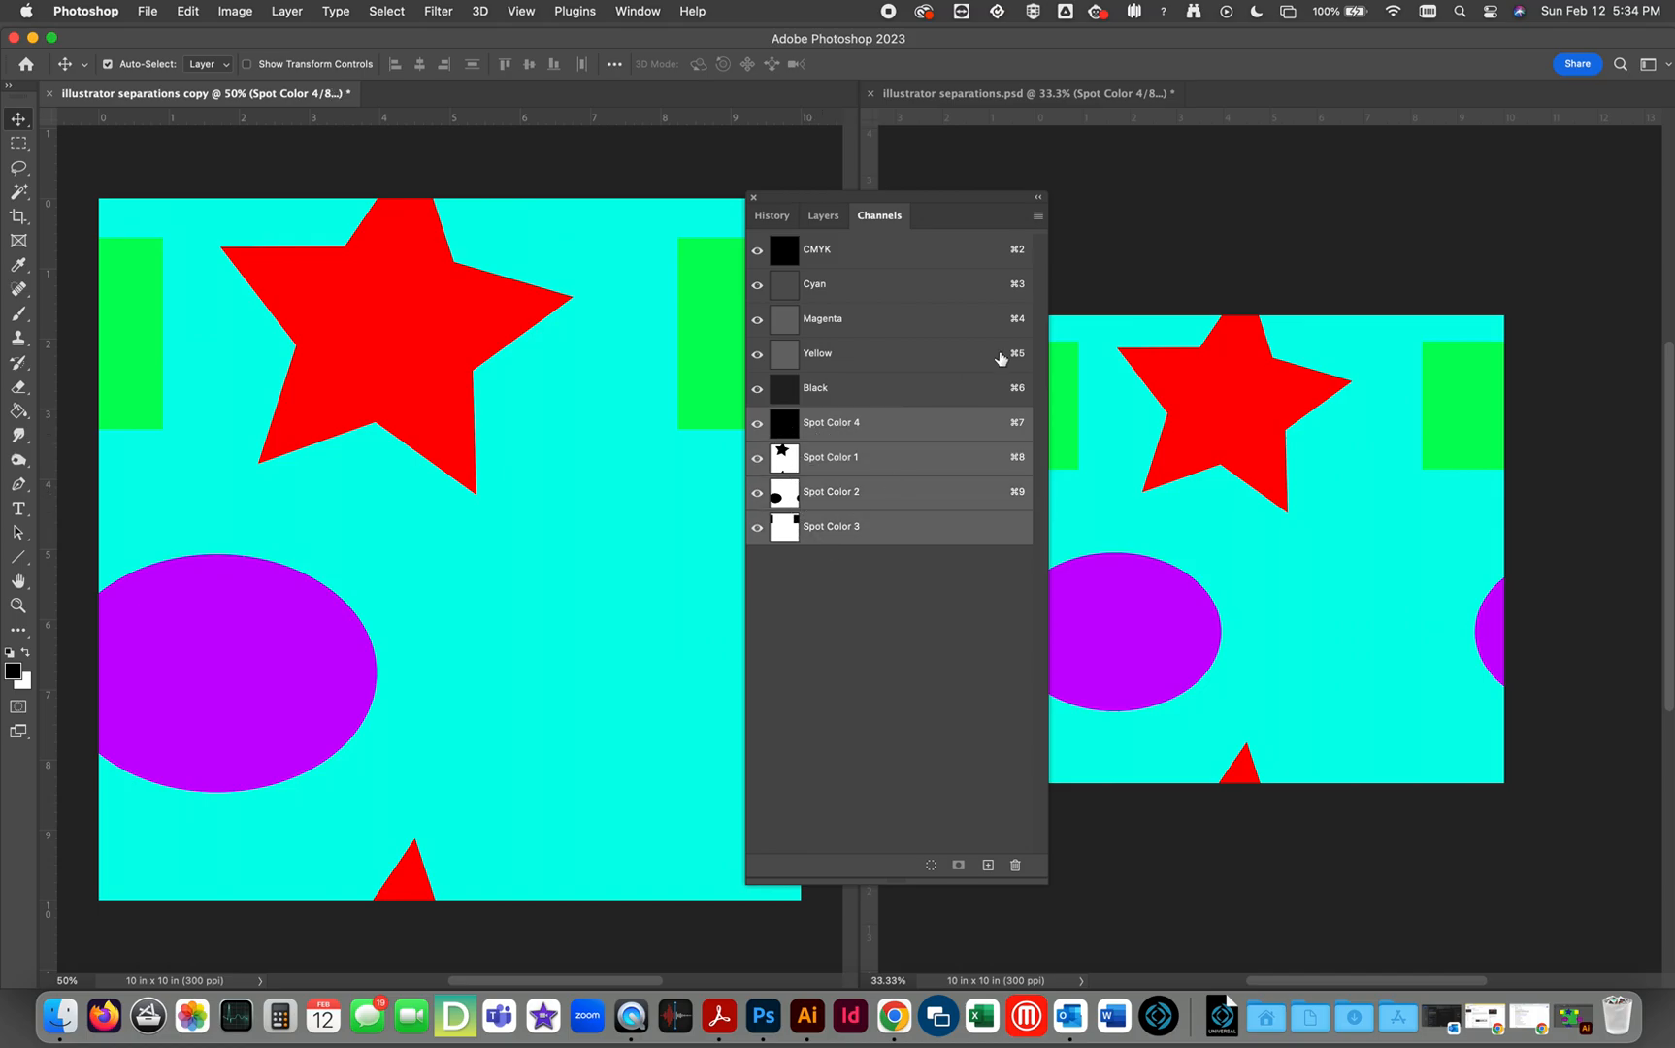
click(1037, 220)
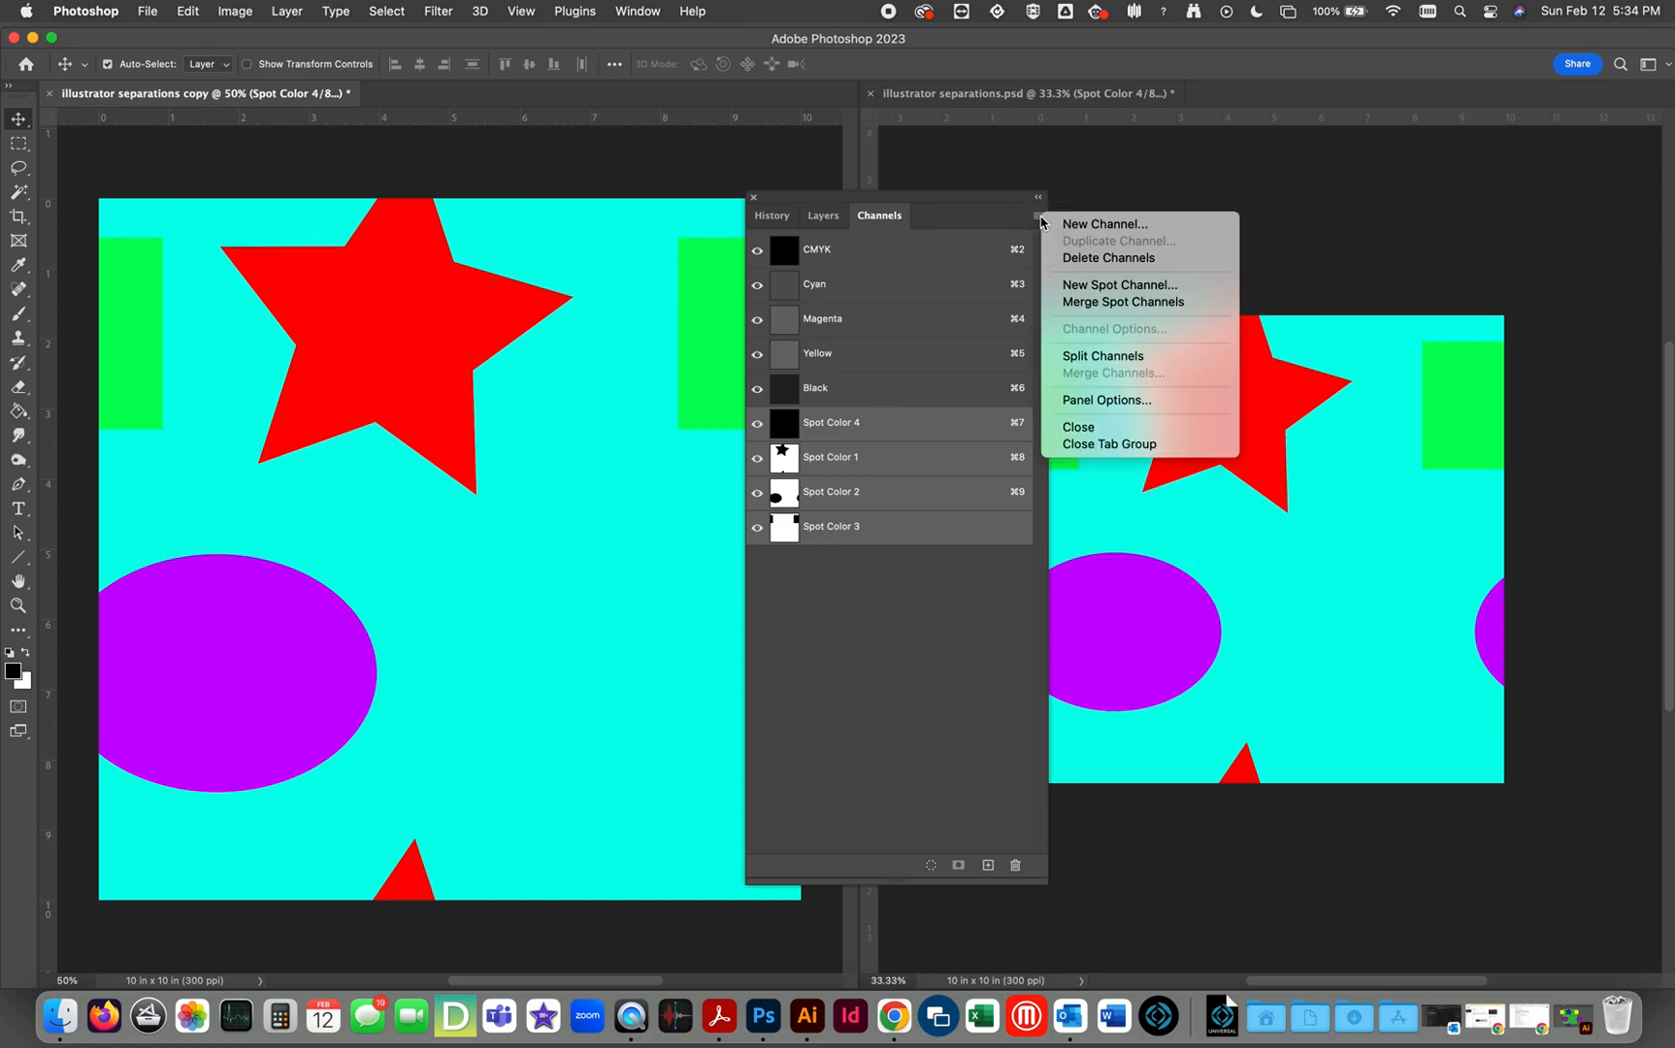
click(1068, 311)
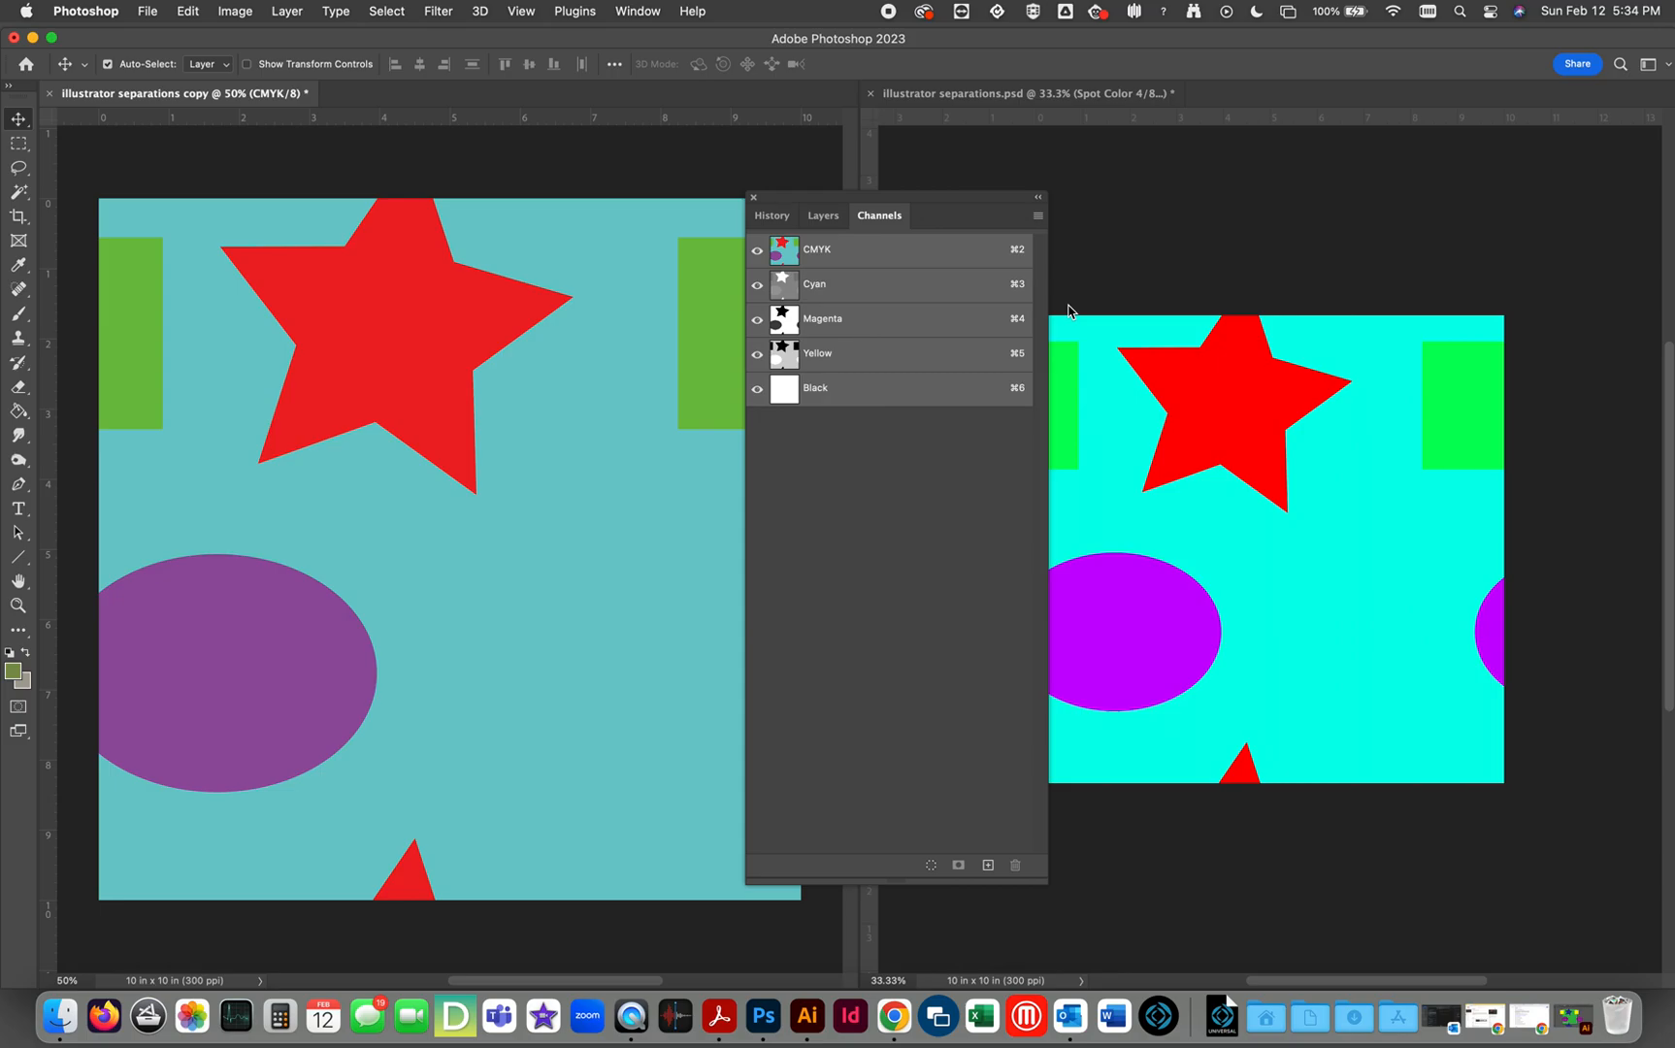
Switch to the original illustrator separations.psd and change the ink colour of Spot Color 4 to blue.
drag(991, 199, 749, 170)
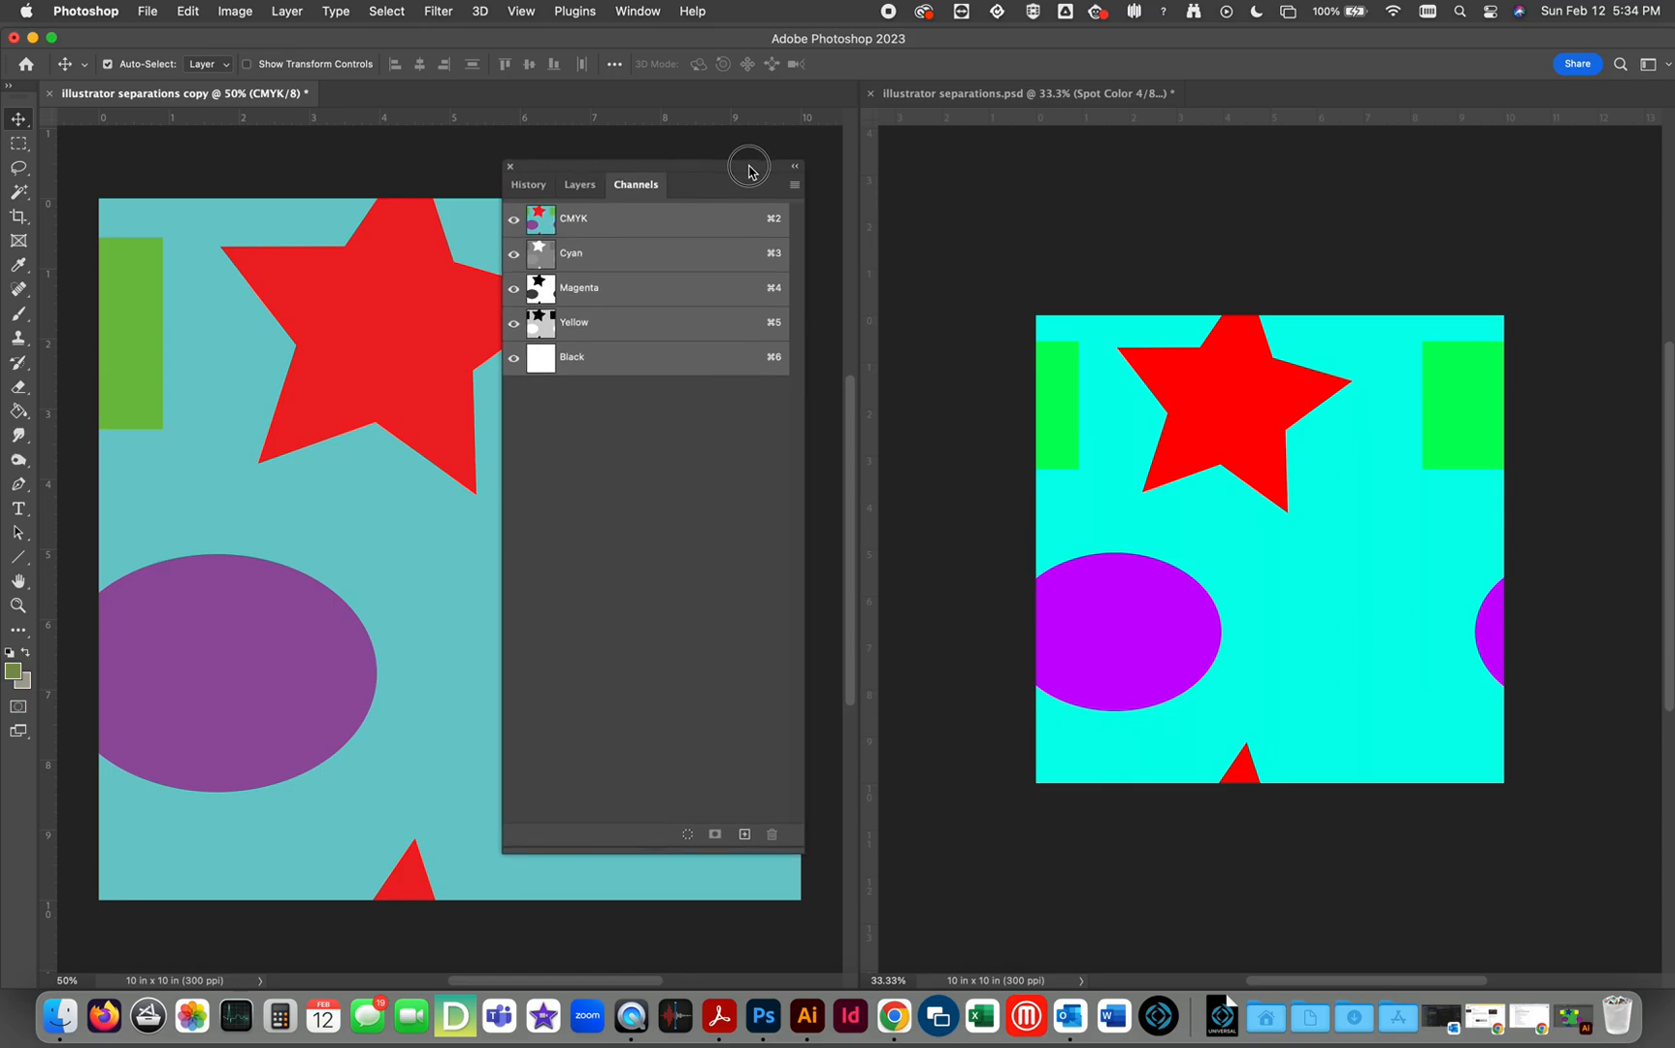
click(1201, 209)
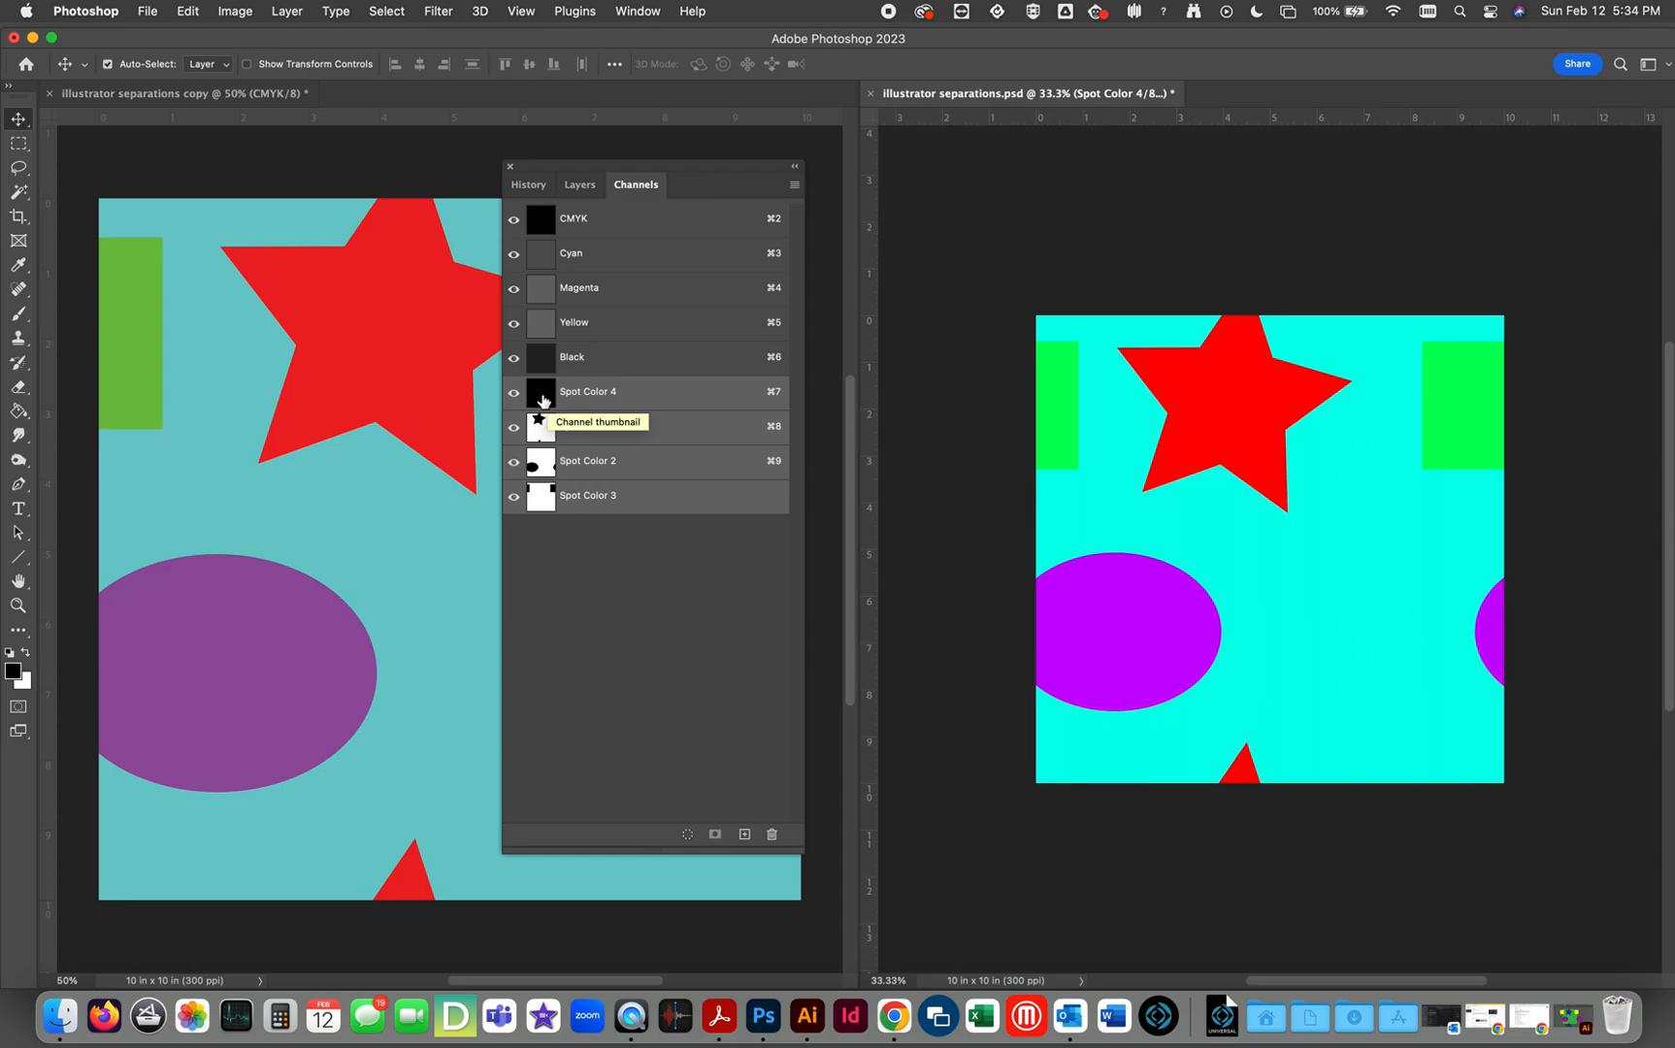
double_click(543, 396)
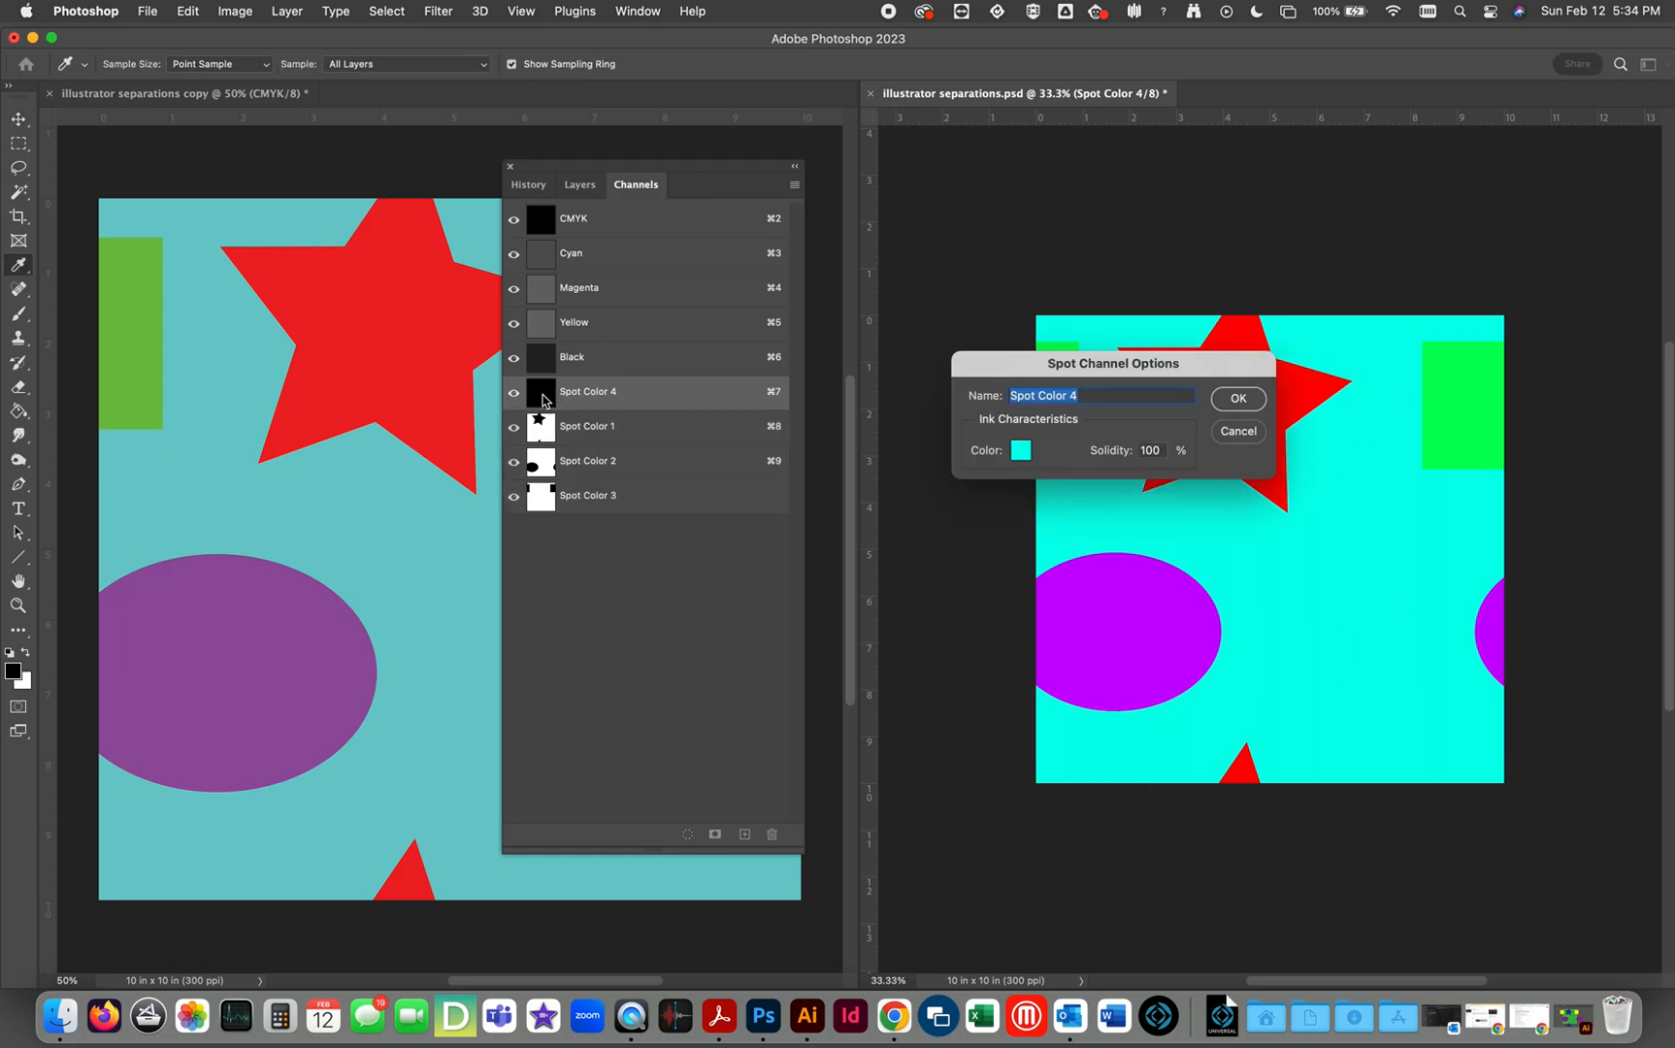
drag(1012, 370, 317, 602)
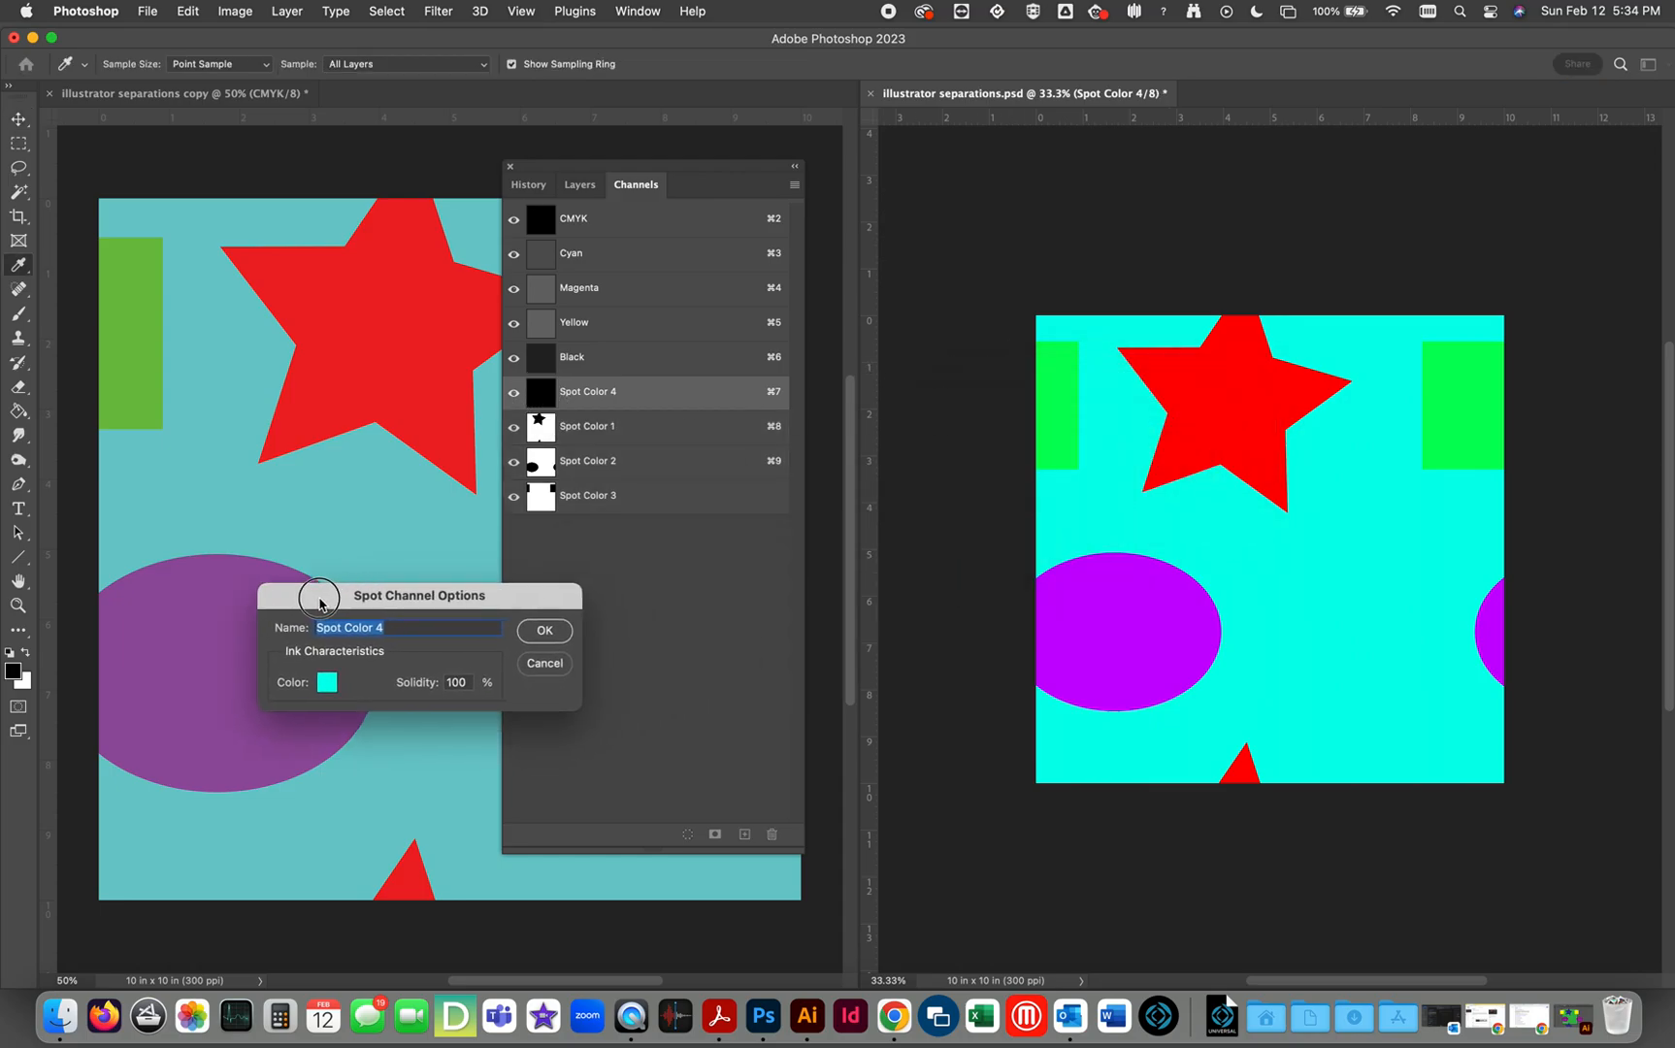
click(326, 683)
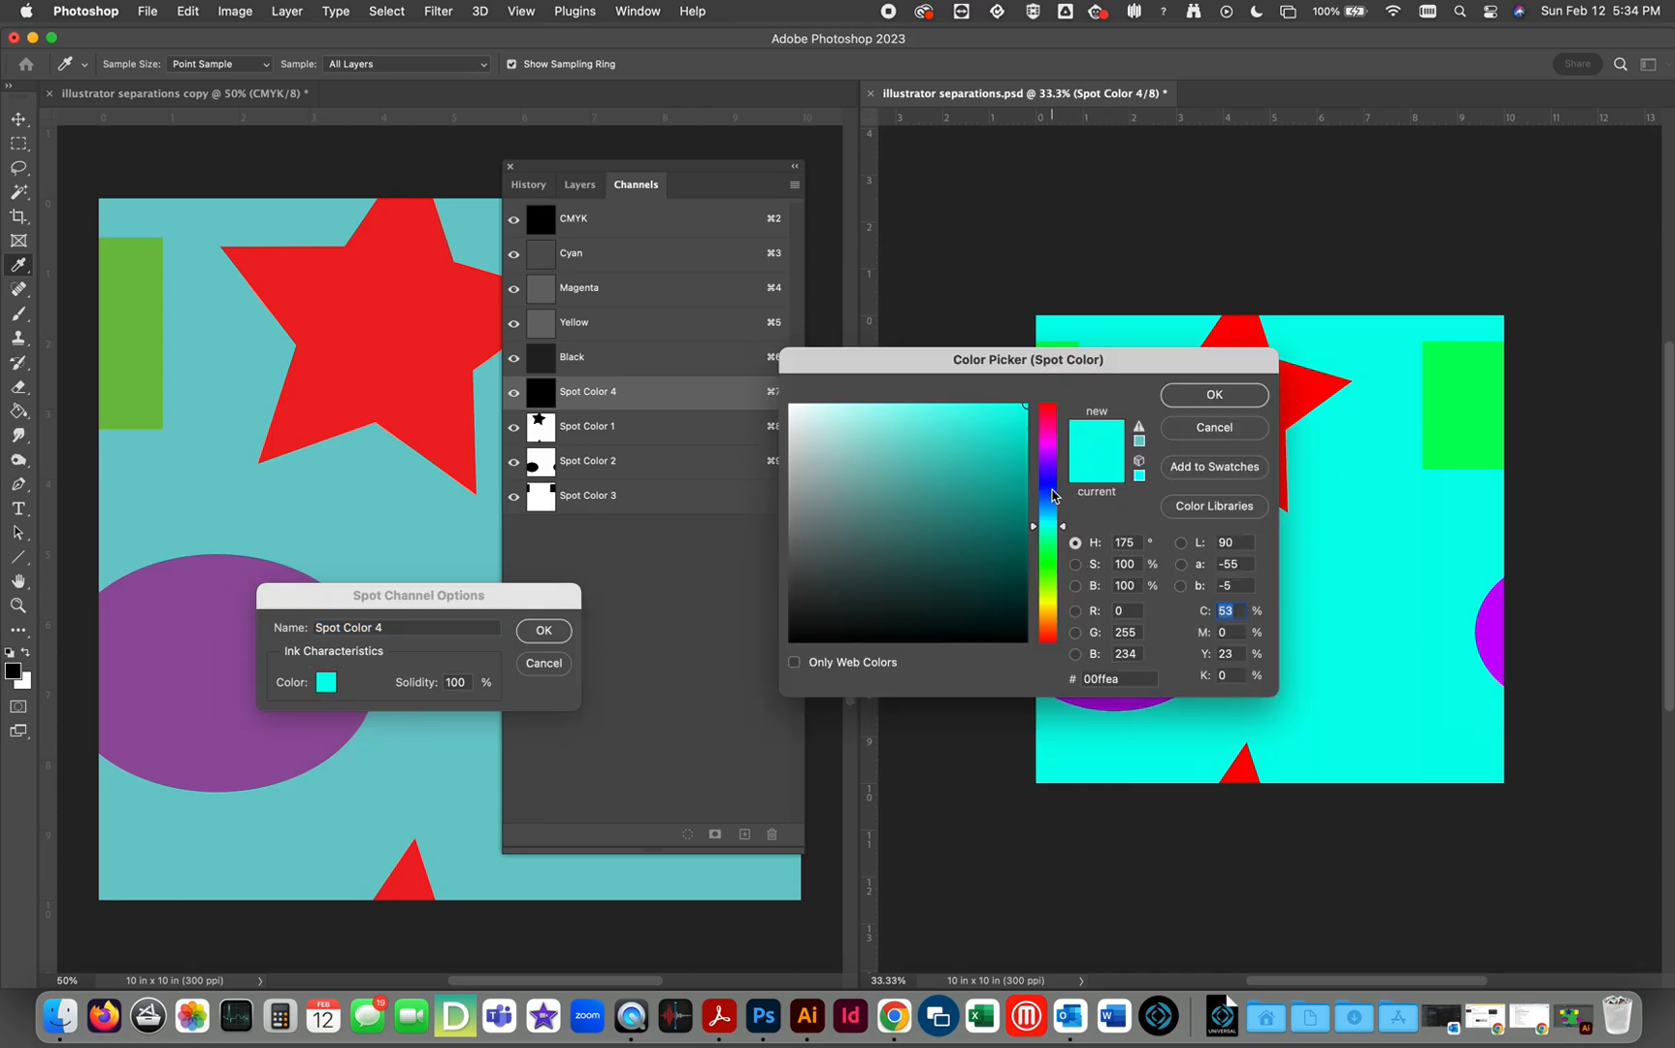
click(1050, 490)
click(1232, 398)
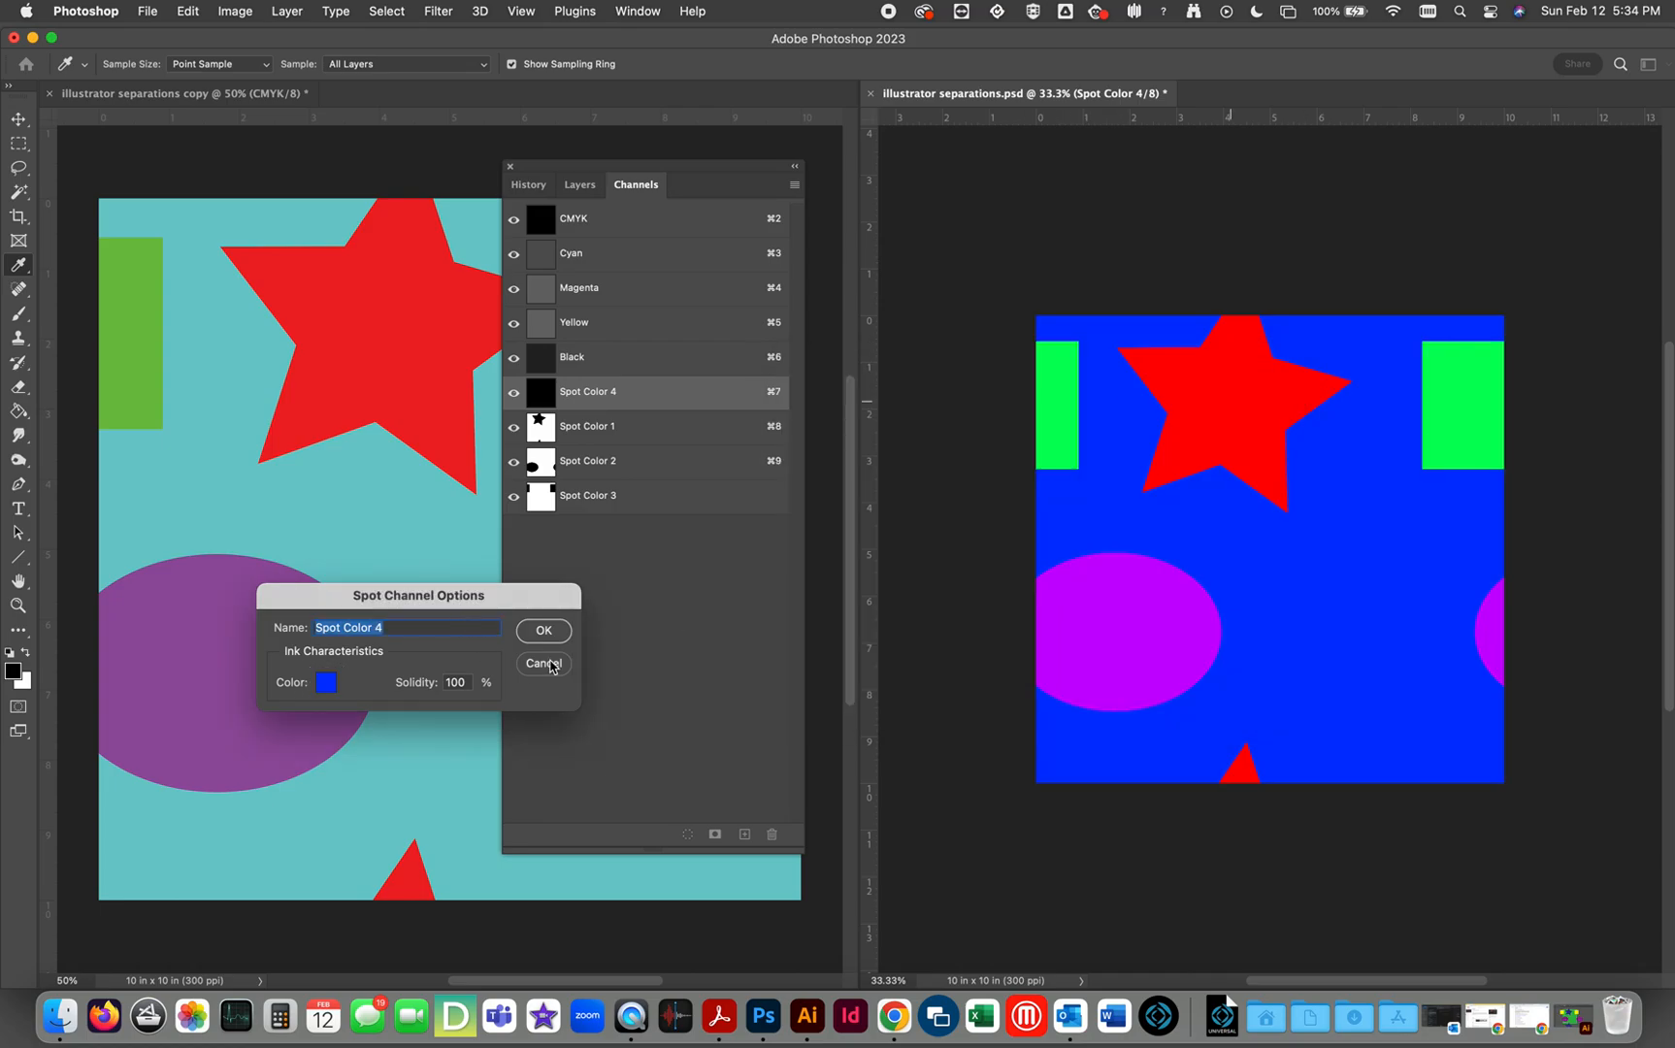
click(543, 633)
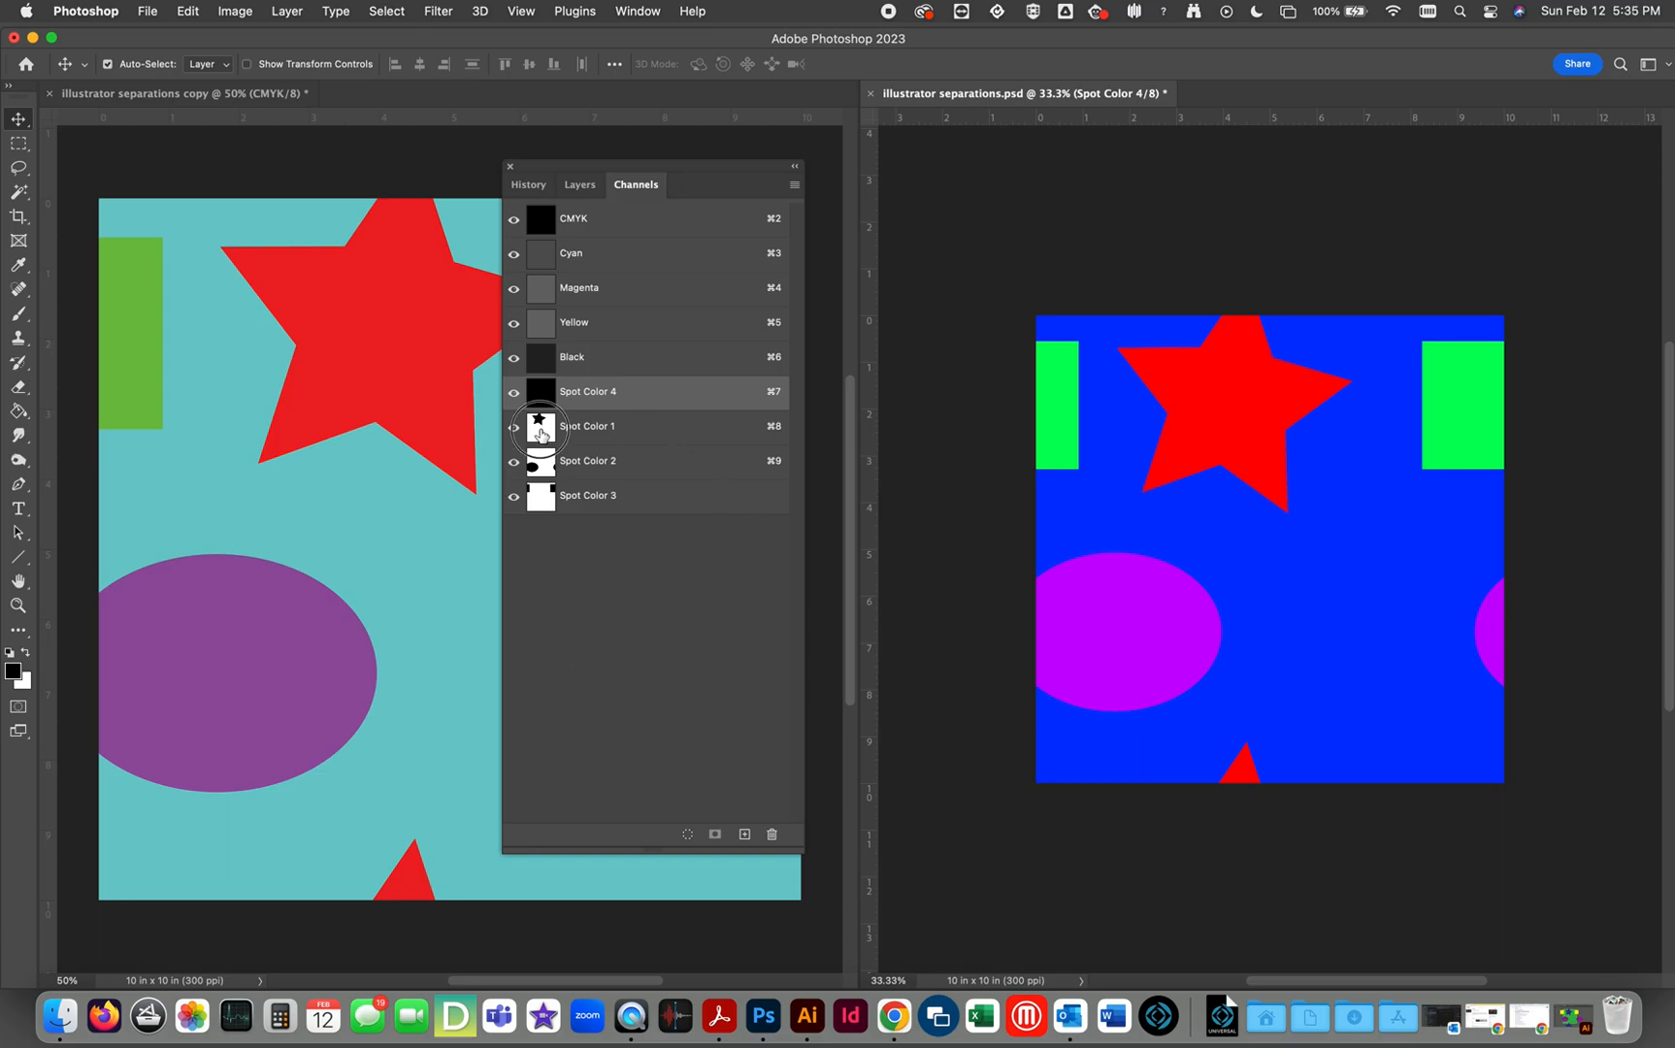
Change the ink colour of Spot Color 1, the star, to bright green 1eff00.
double_click(541, 427)
click(327, 684)
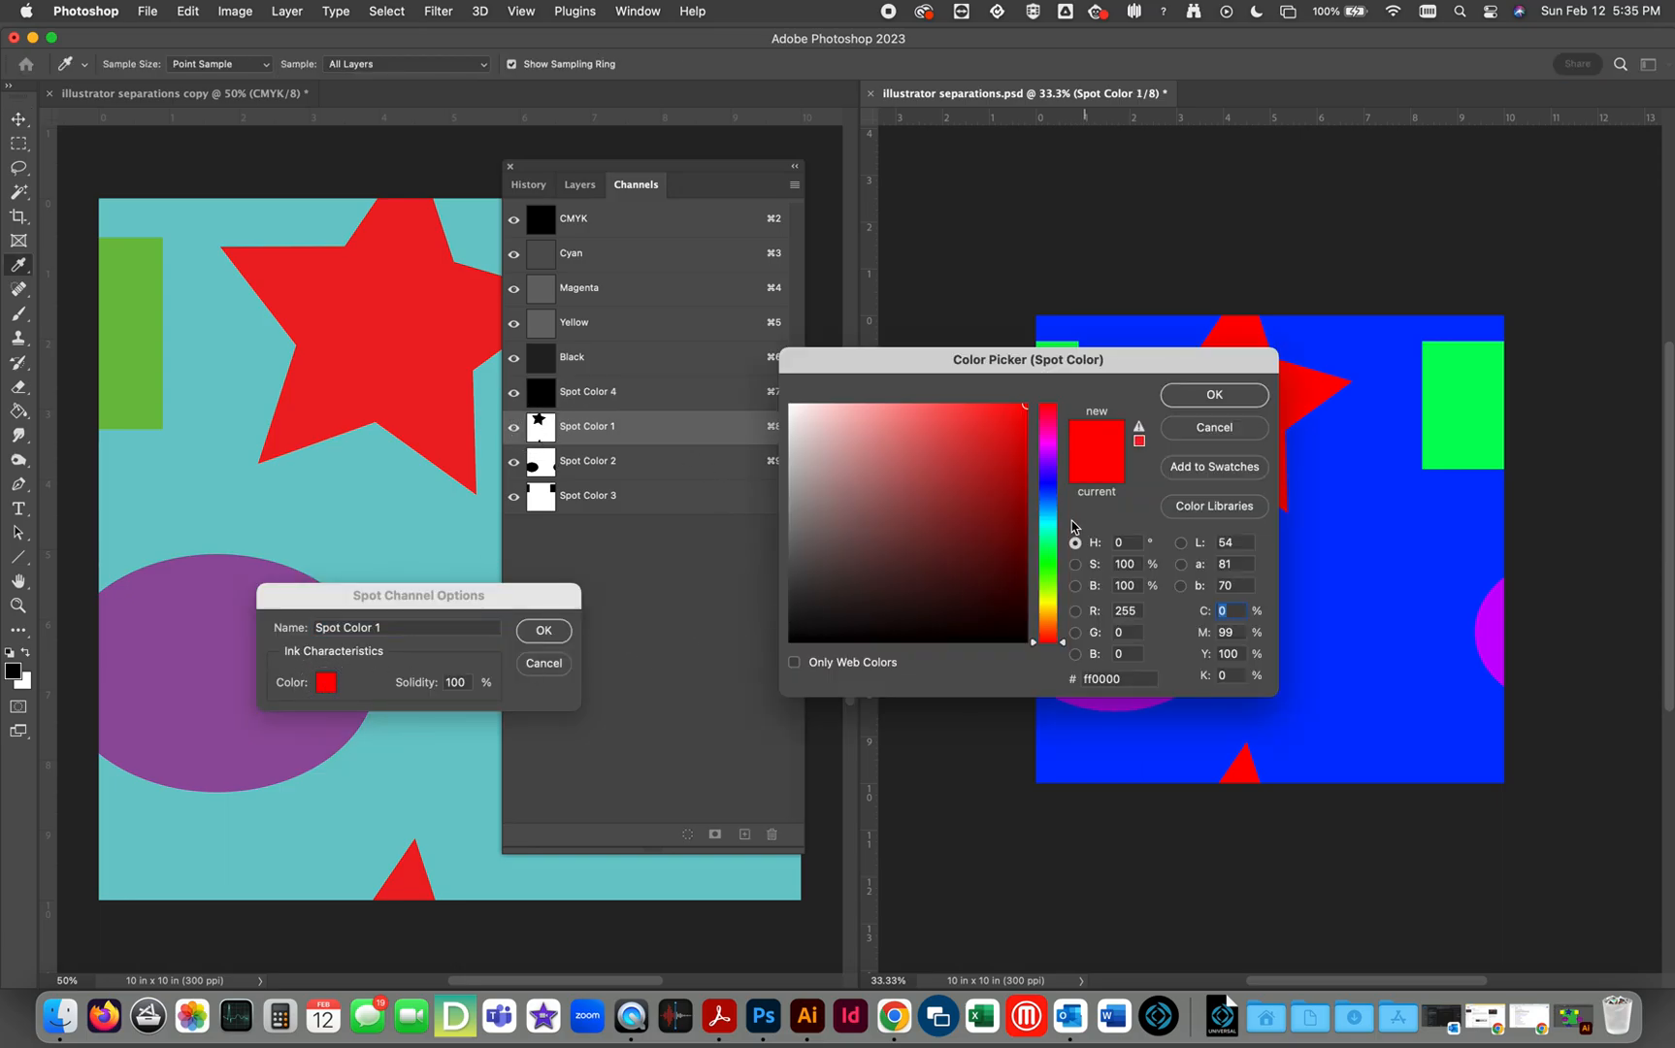
click(1049, 489)
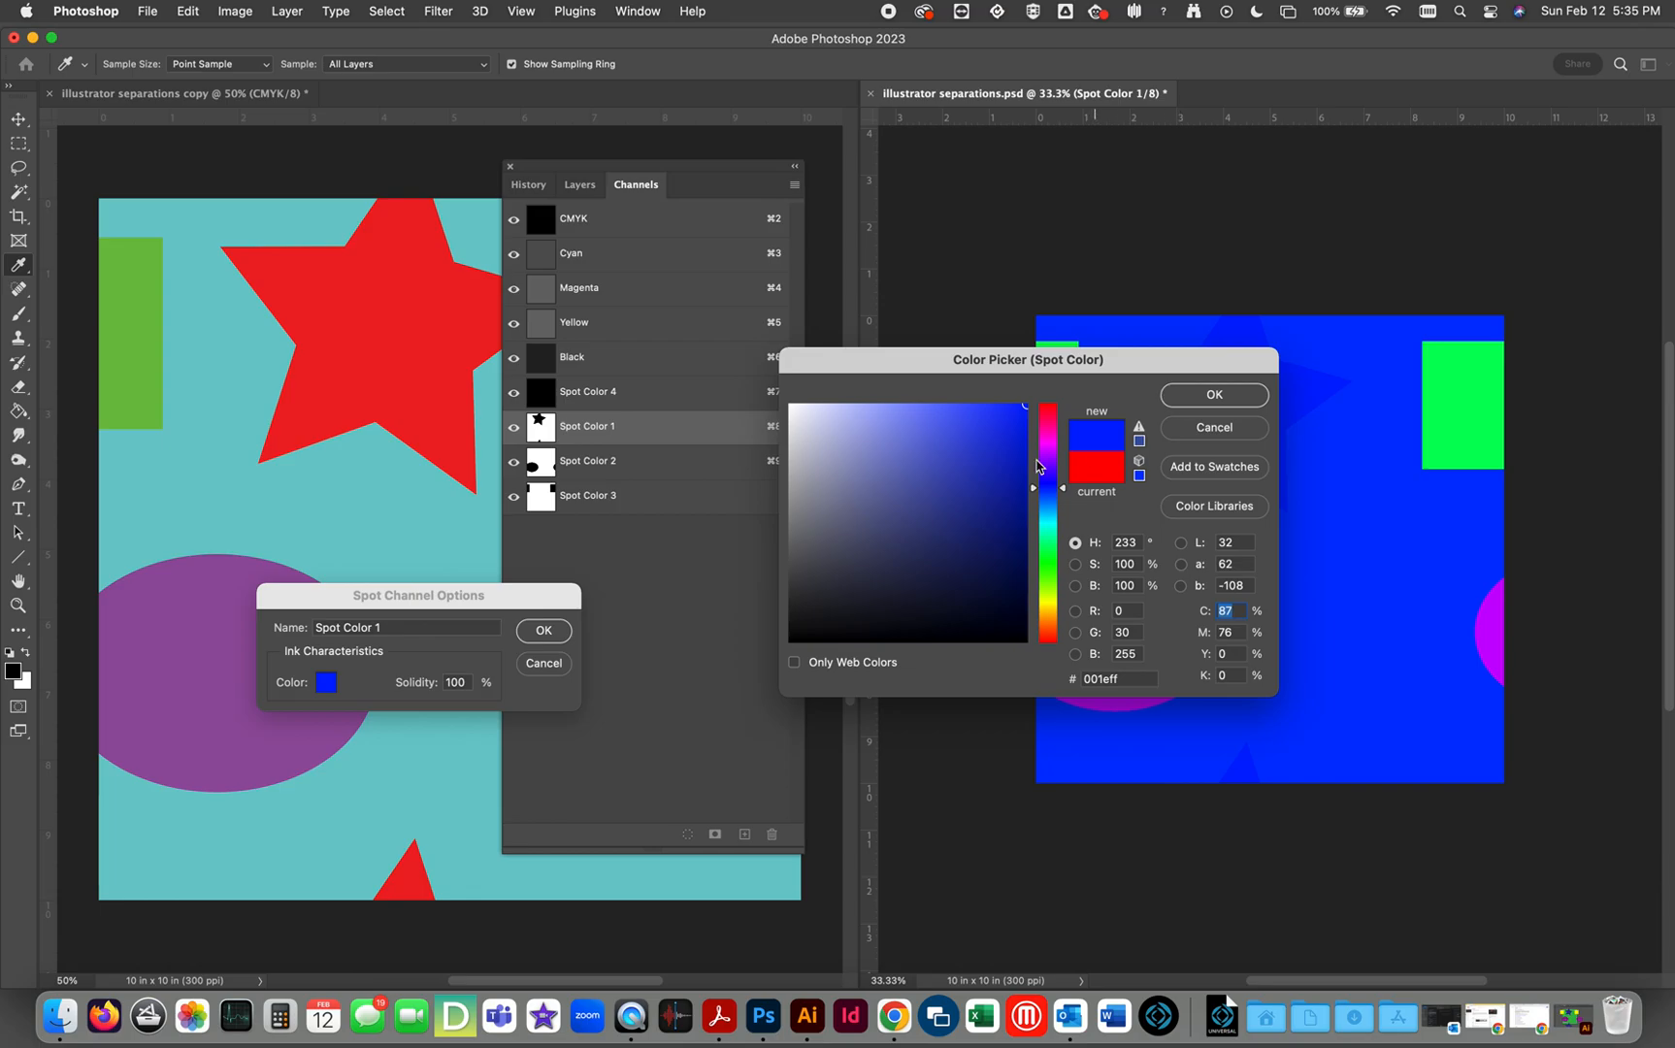
click(1047, 571)
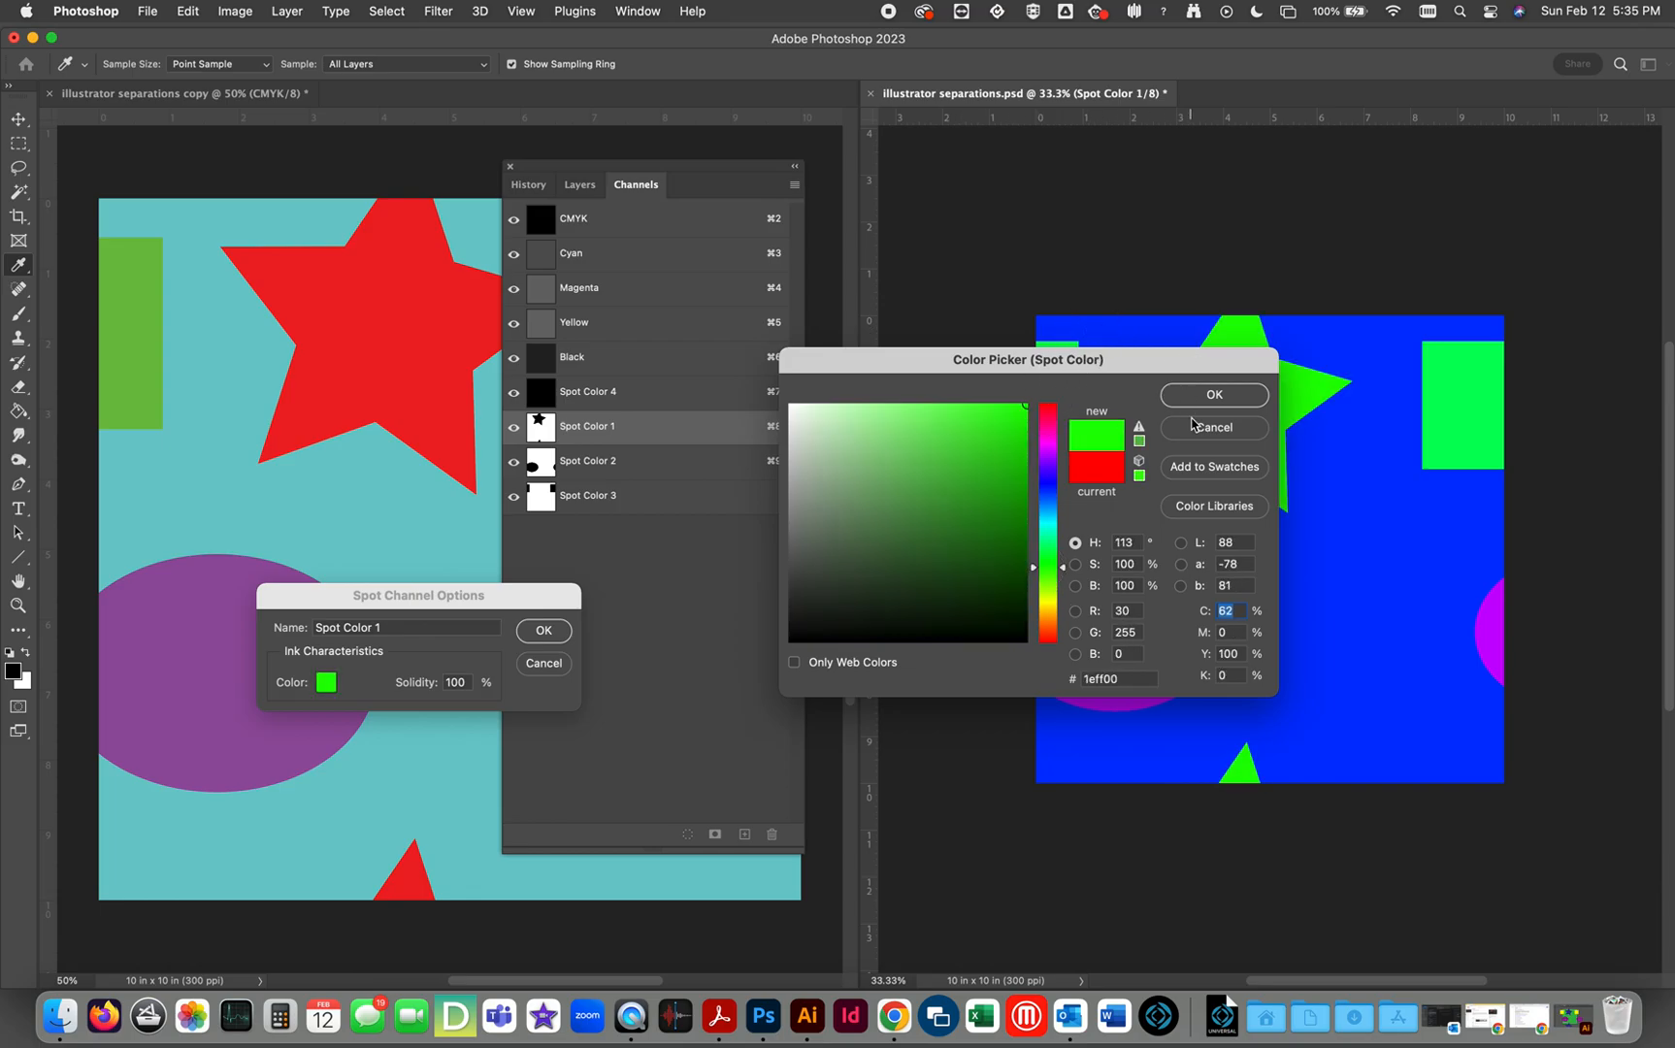
click(1213, 394)
click(544, 630)
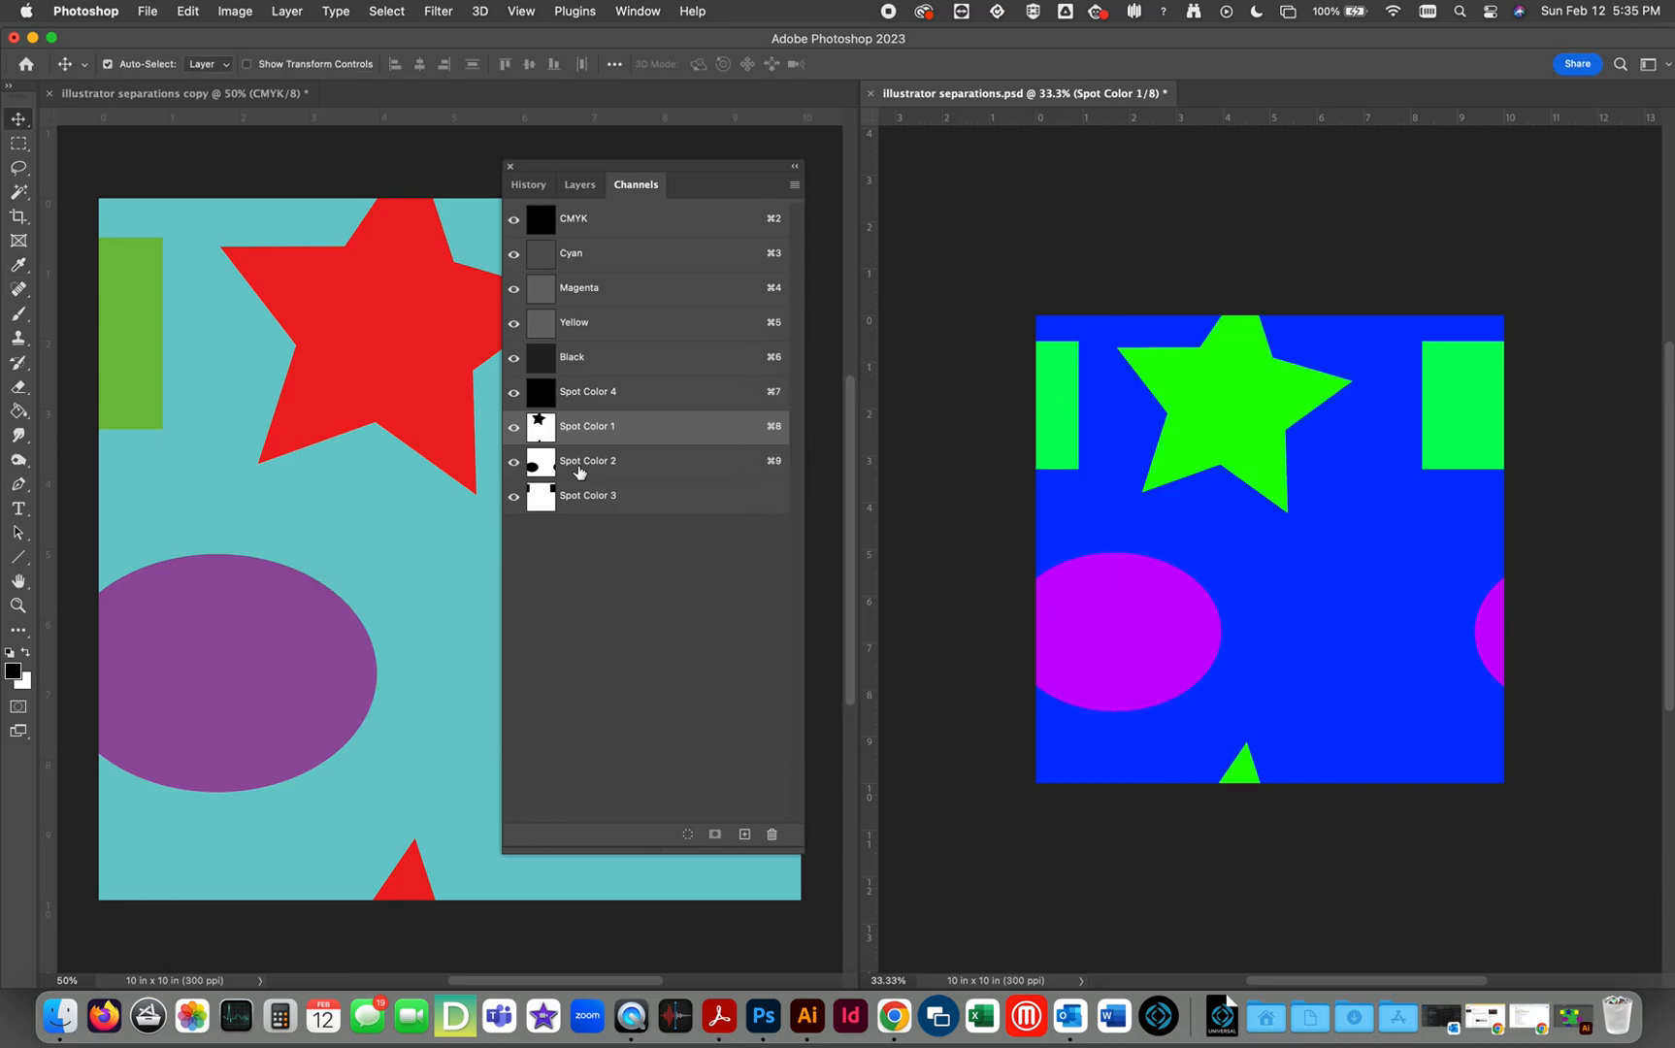
Change the ink colour of Spot Color 2, the ellipse, to yellow fcff00.
double_click(541, 464)
click(327, 682)
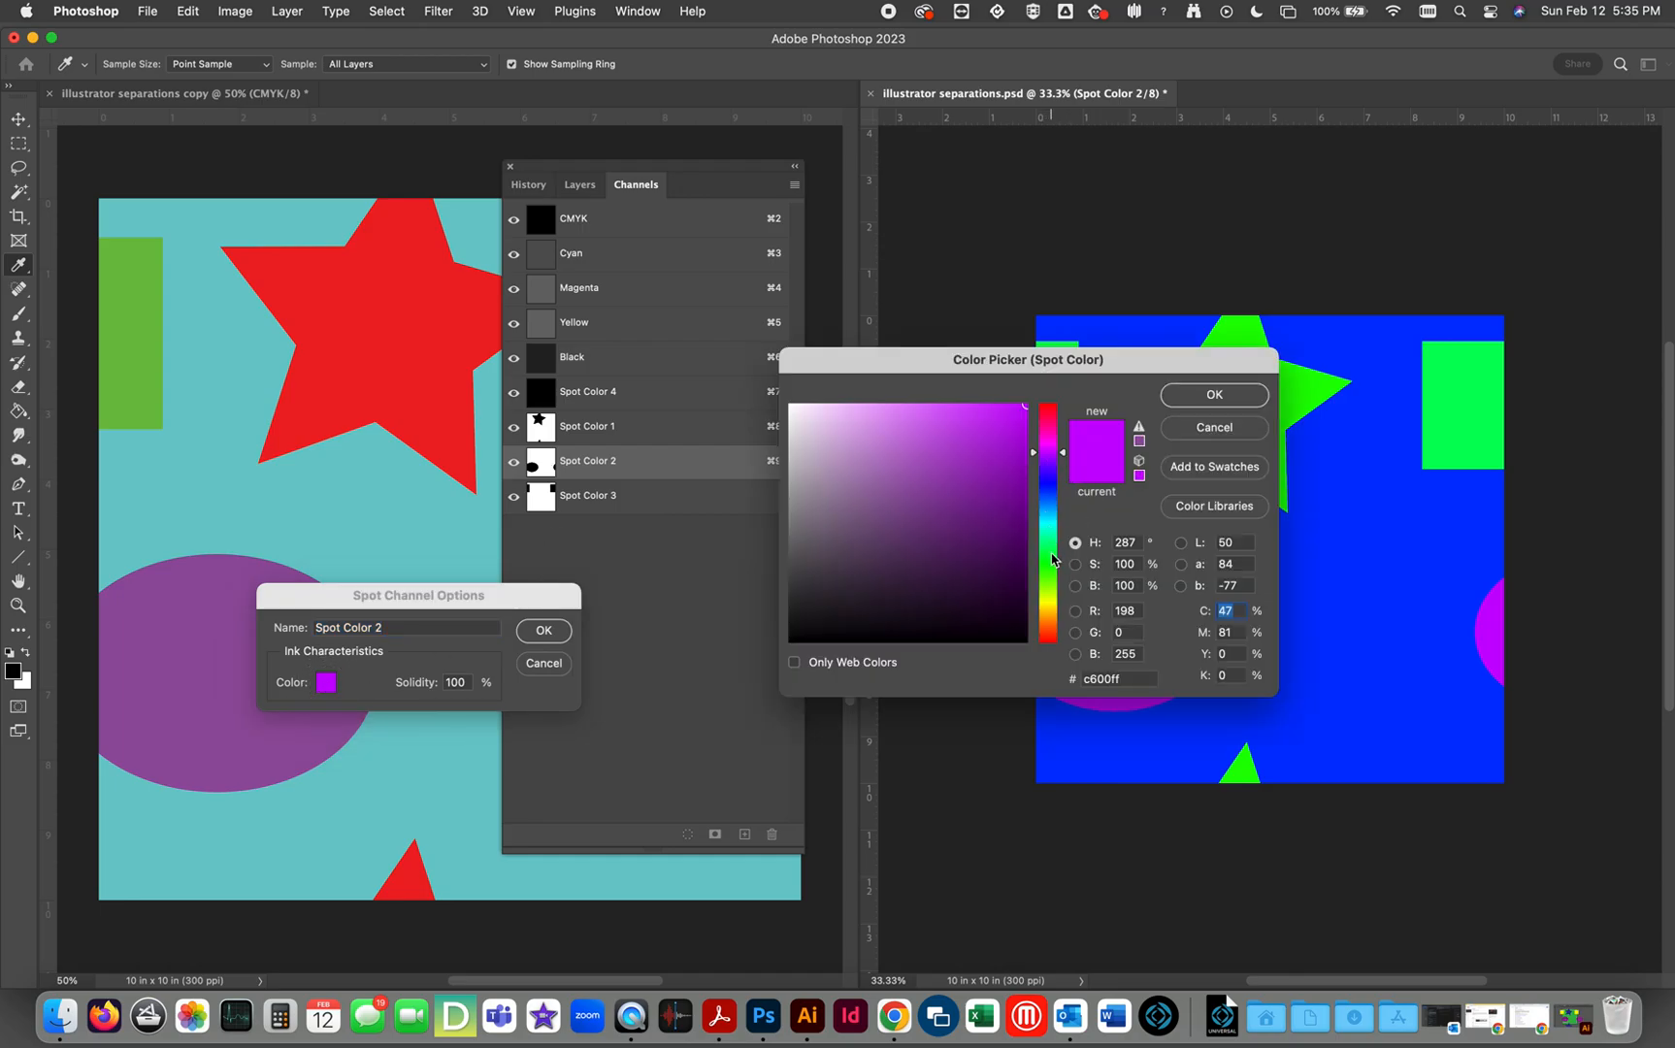
drag(1046, 561, 1046, 602)
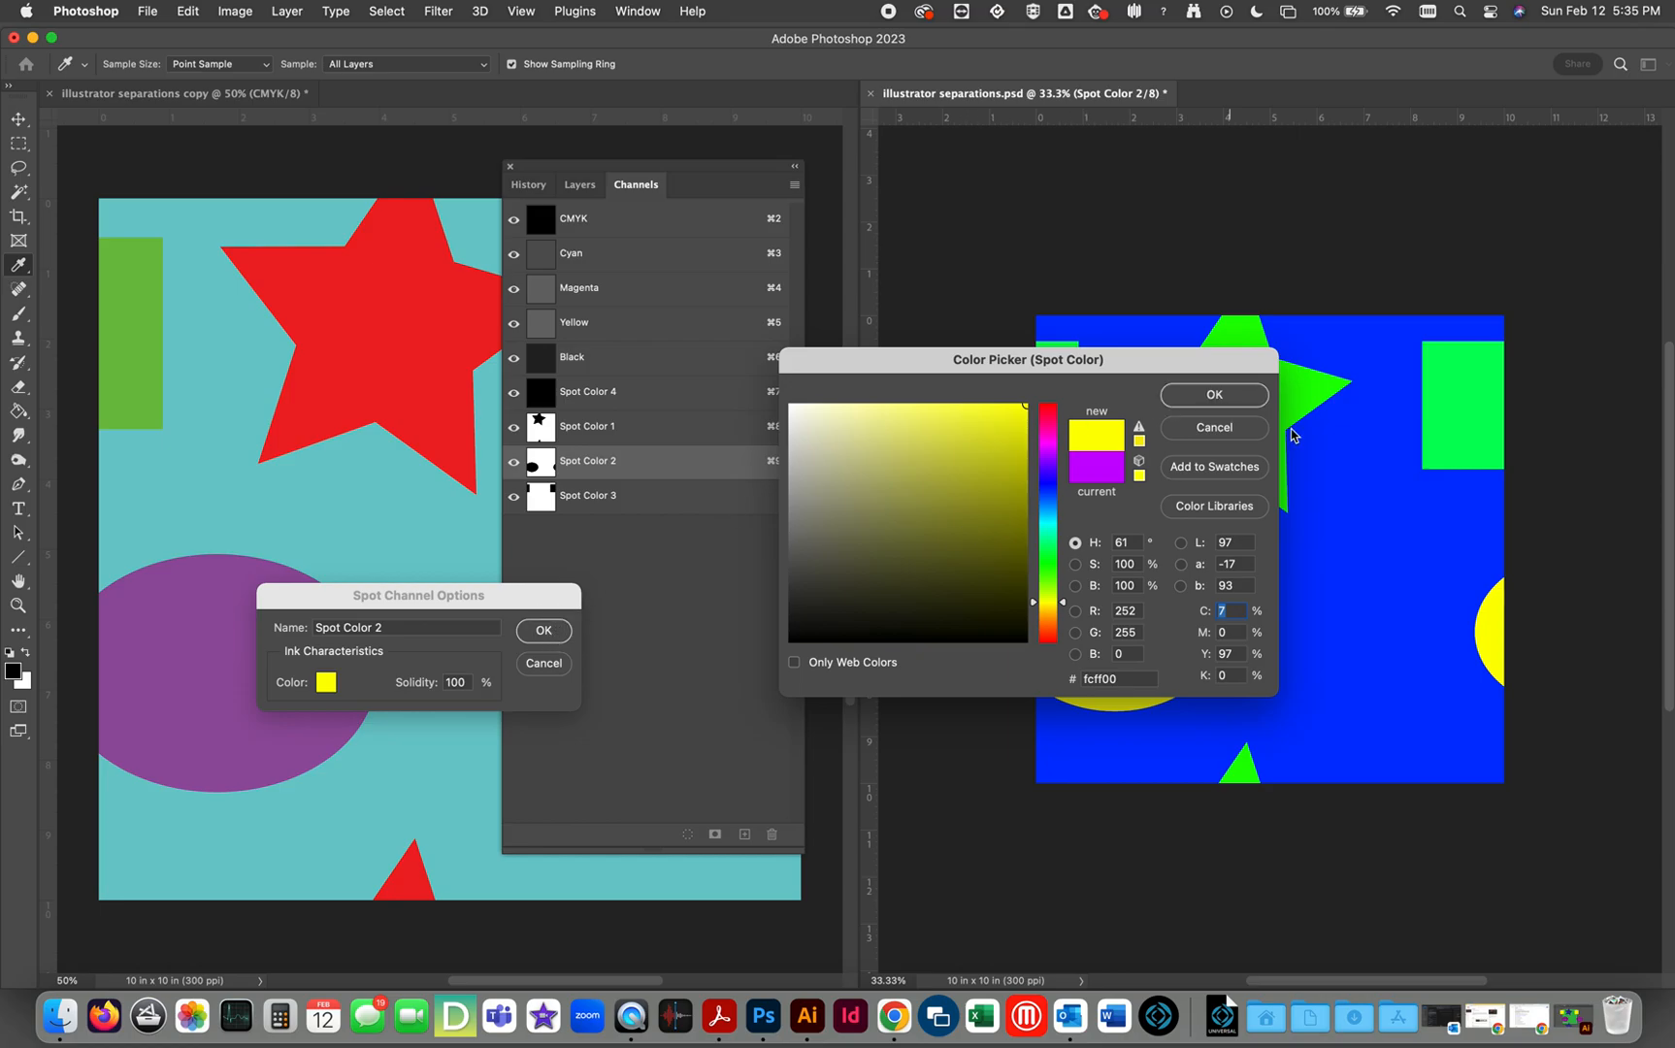
click(1227, 397)
click(543, 631)
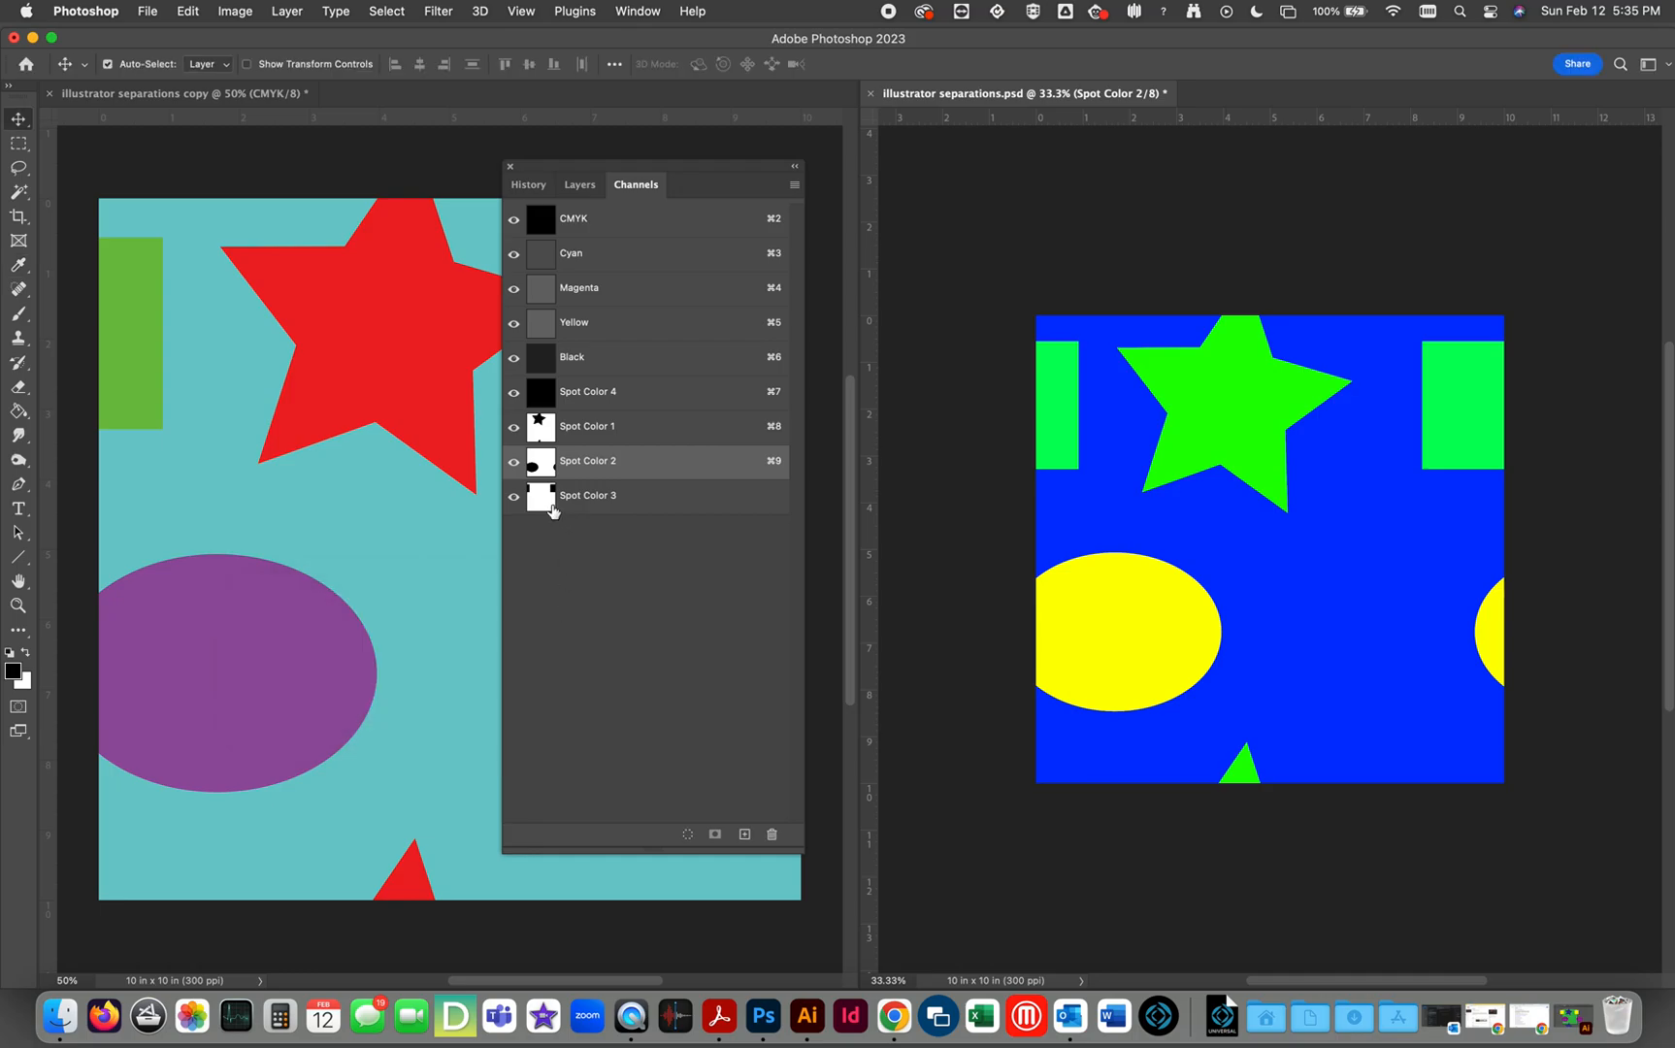
Change the ink colour of Spot Color 3, the rectangles, to red and return to the Move tool.
double_click(546, 501)
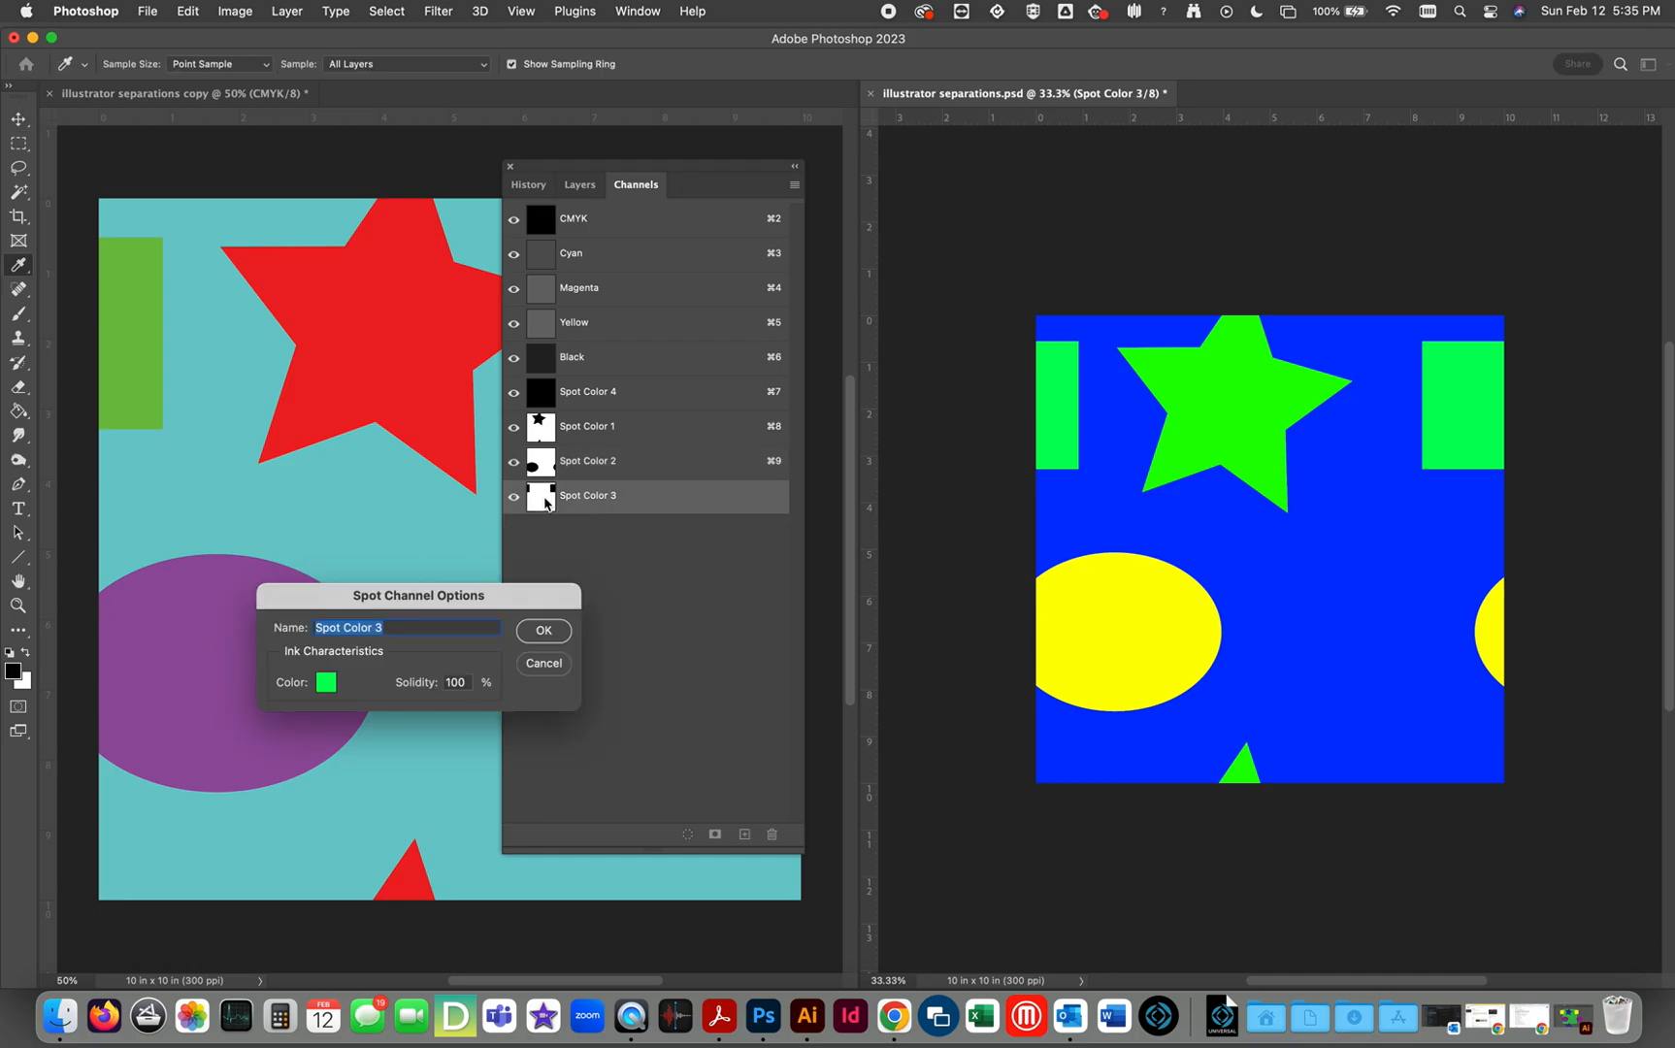
click(327, 685)
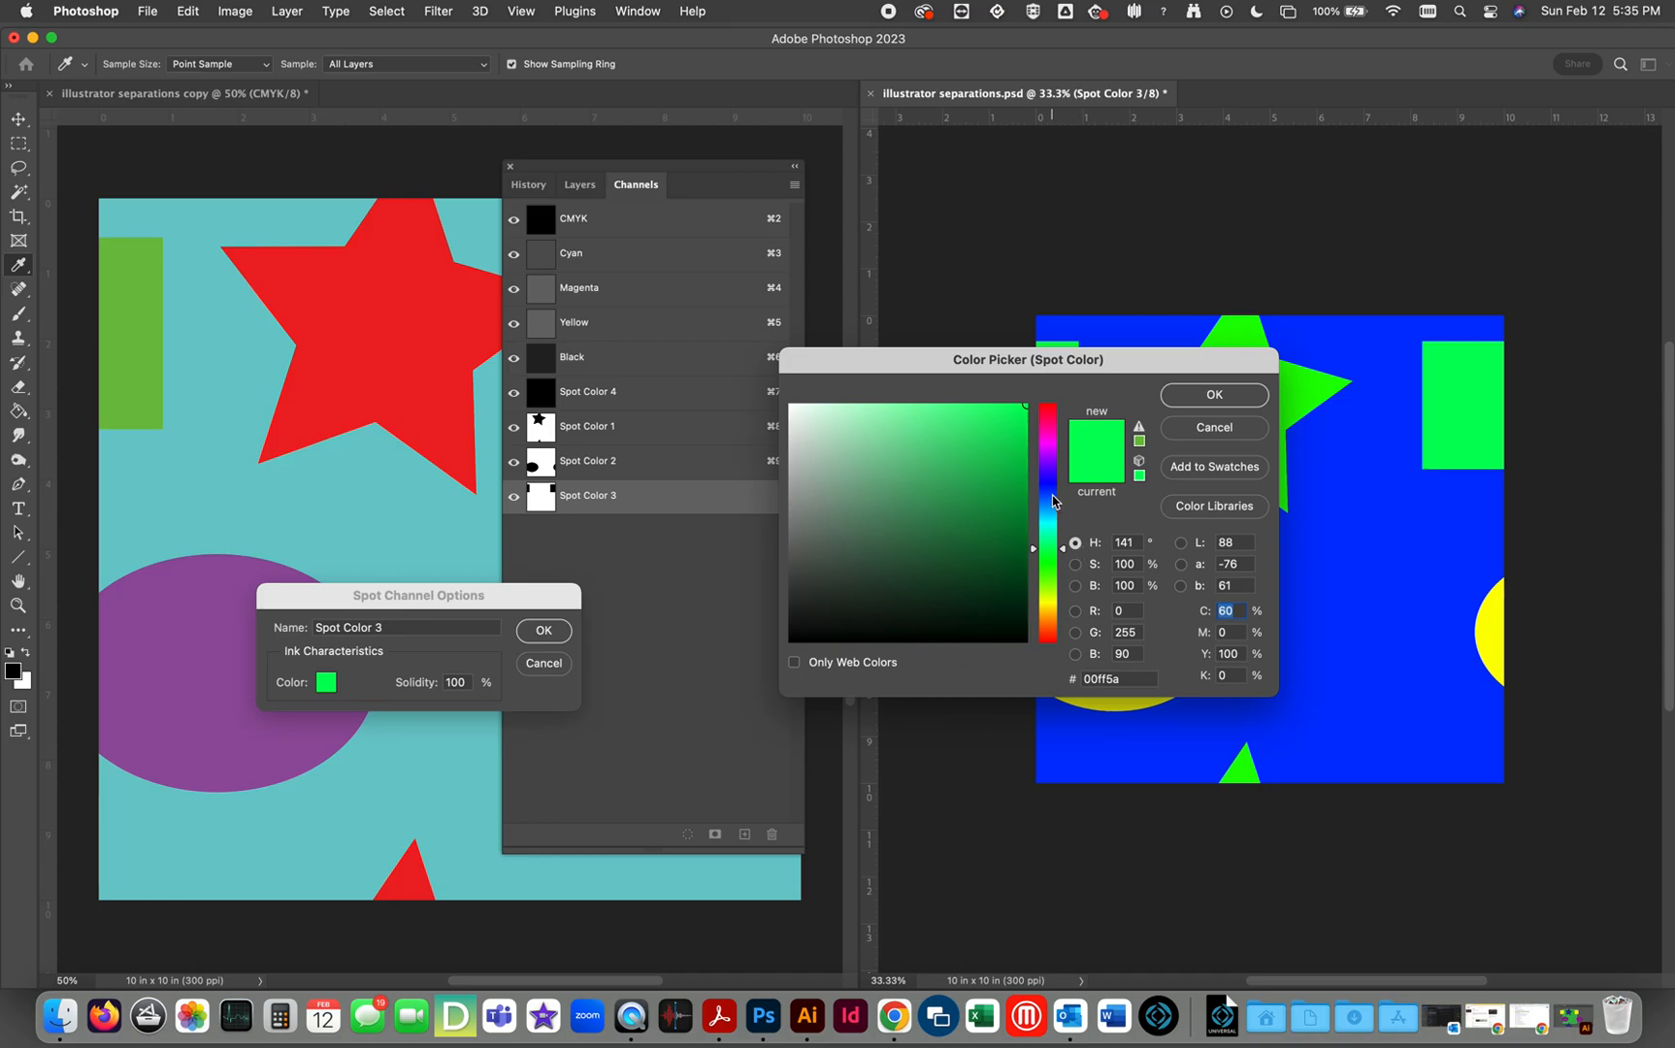
click(1053, 407)
click(1215, 395)
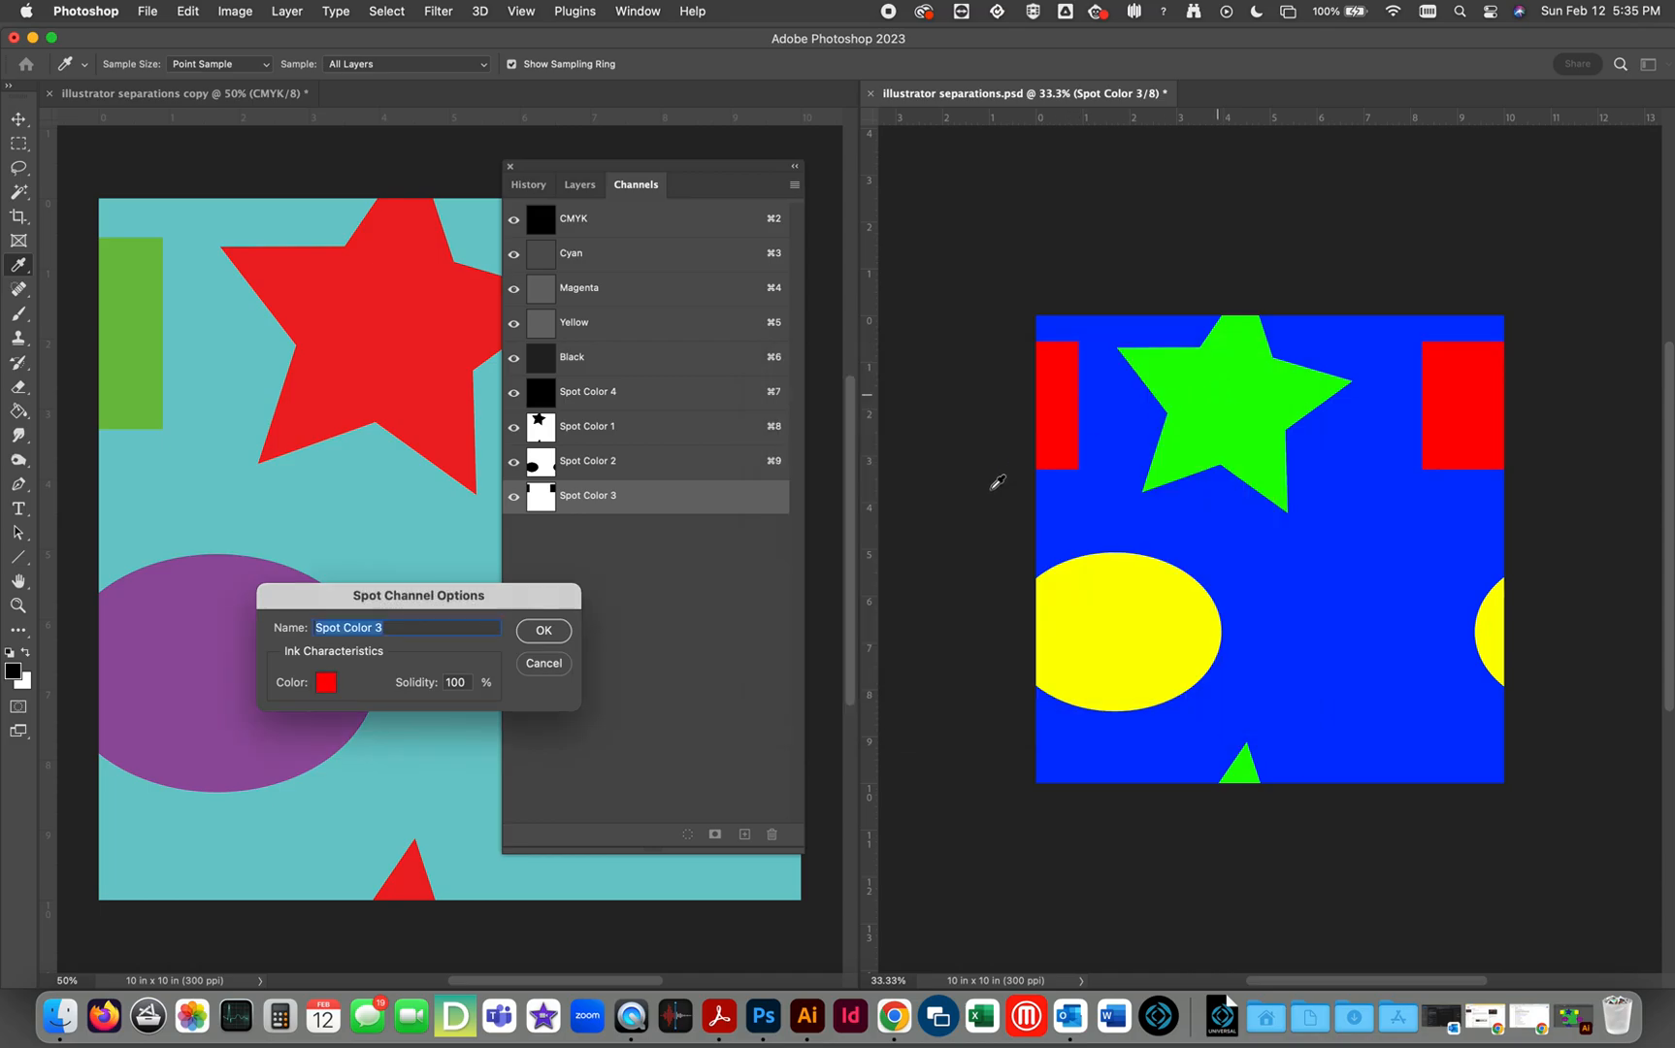
click(555, 636)
key(v)
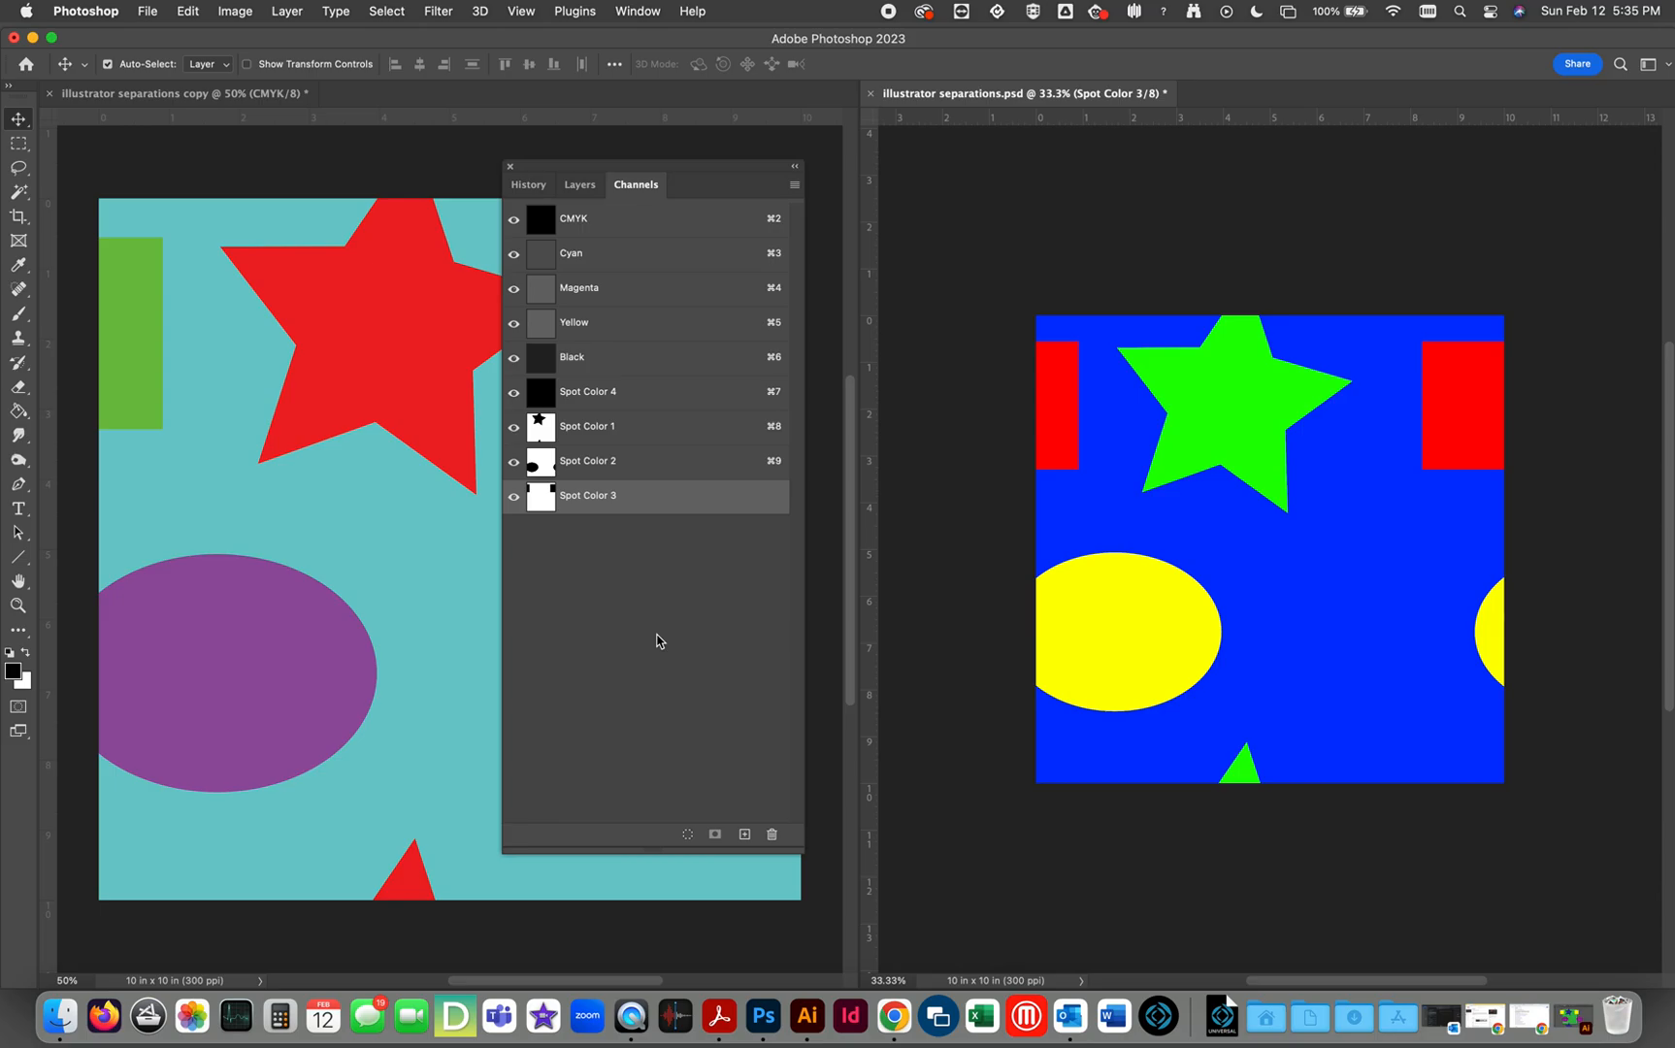
Merge the four recoloured spot channels into the original's CMYK channels and move the channel list off the copy's artwork.
shift+click(580, 462)
shift+click(580, 418)
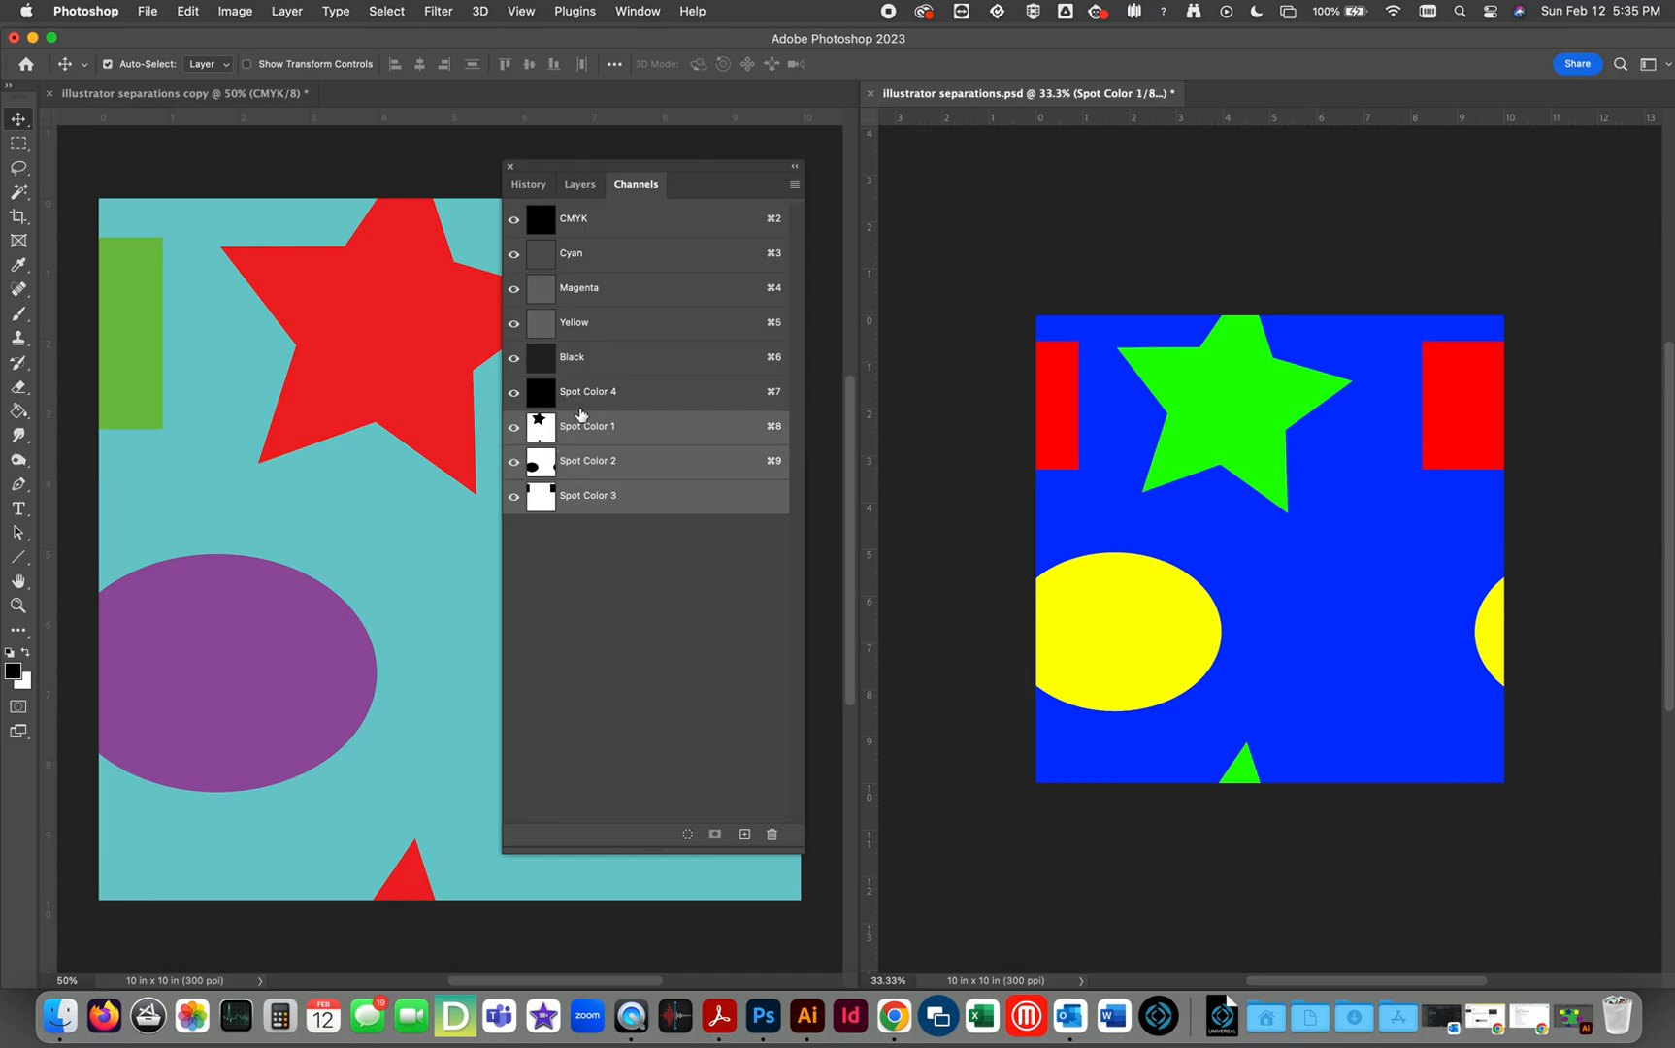
shift+click(583, 398)
click(794, 186)
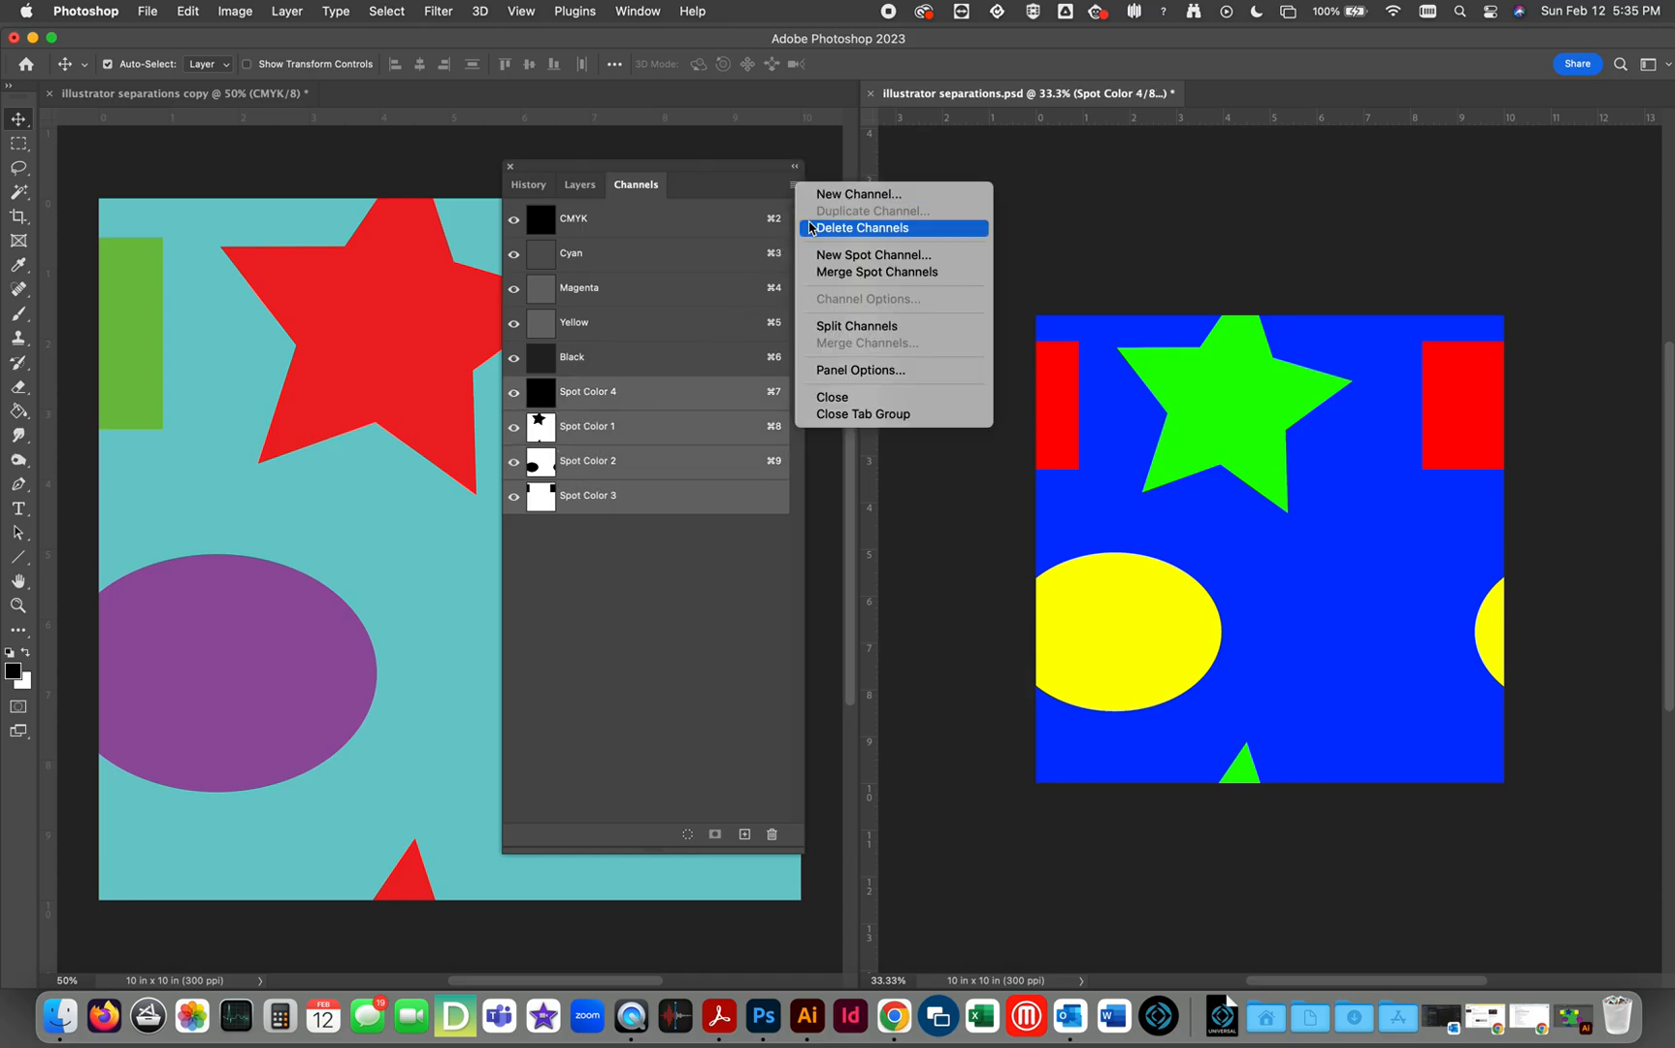
click(845, 272)
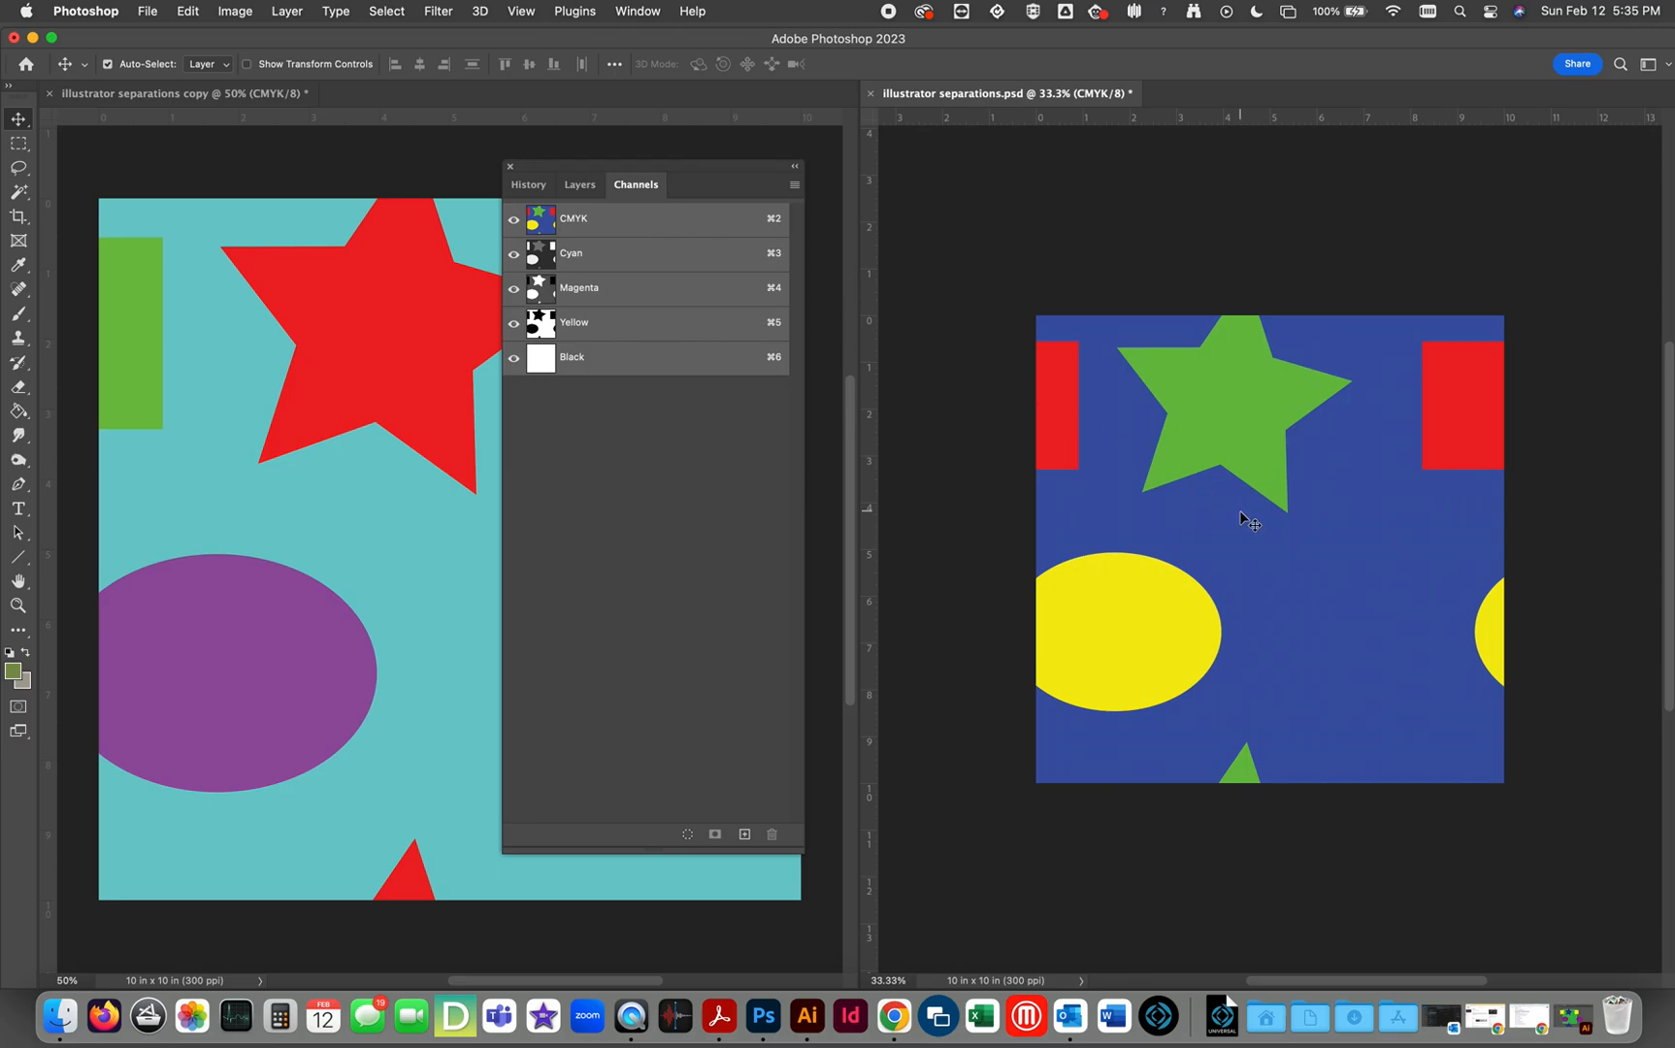
drag(638, 166, 1500, 167)
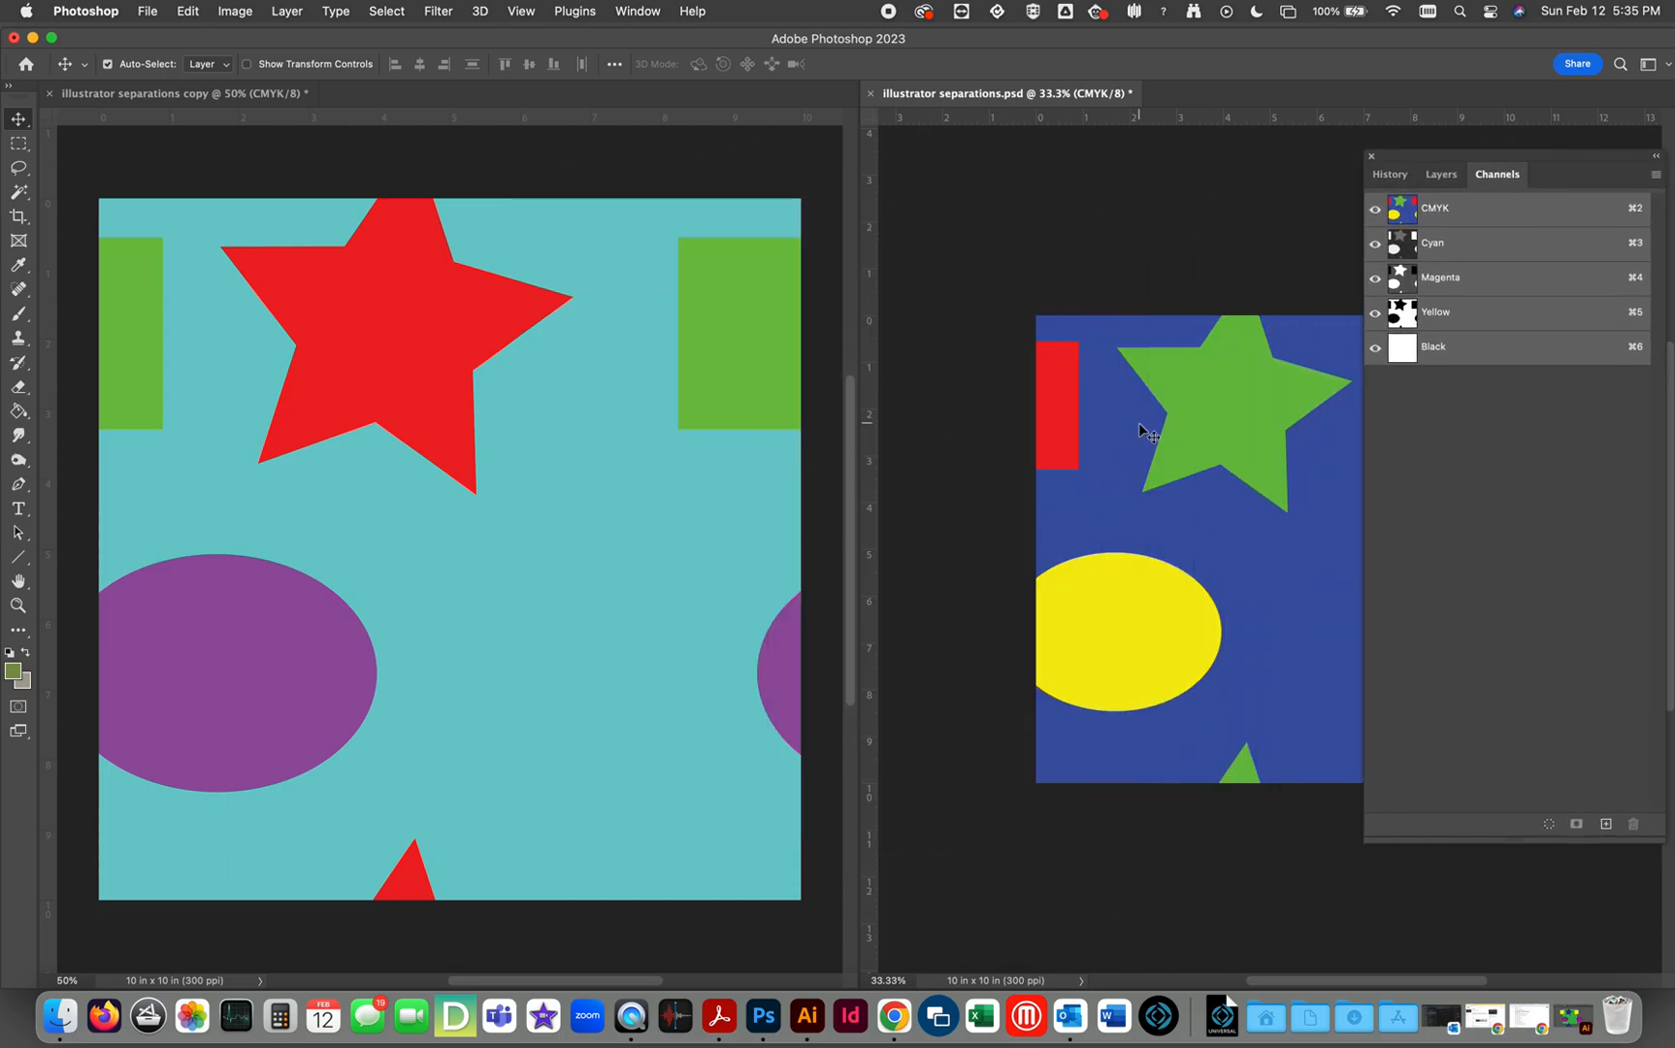